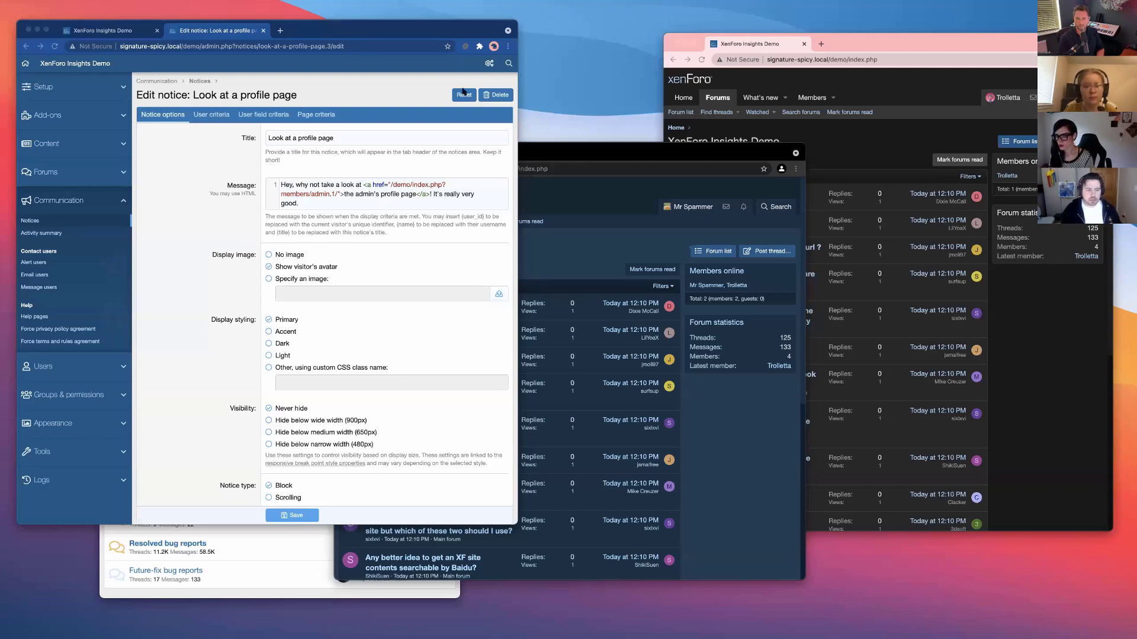
- Return to the notices list and check which notices the first member's forum page shows
click(200, 81)
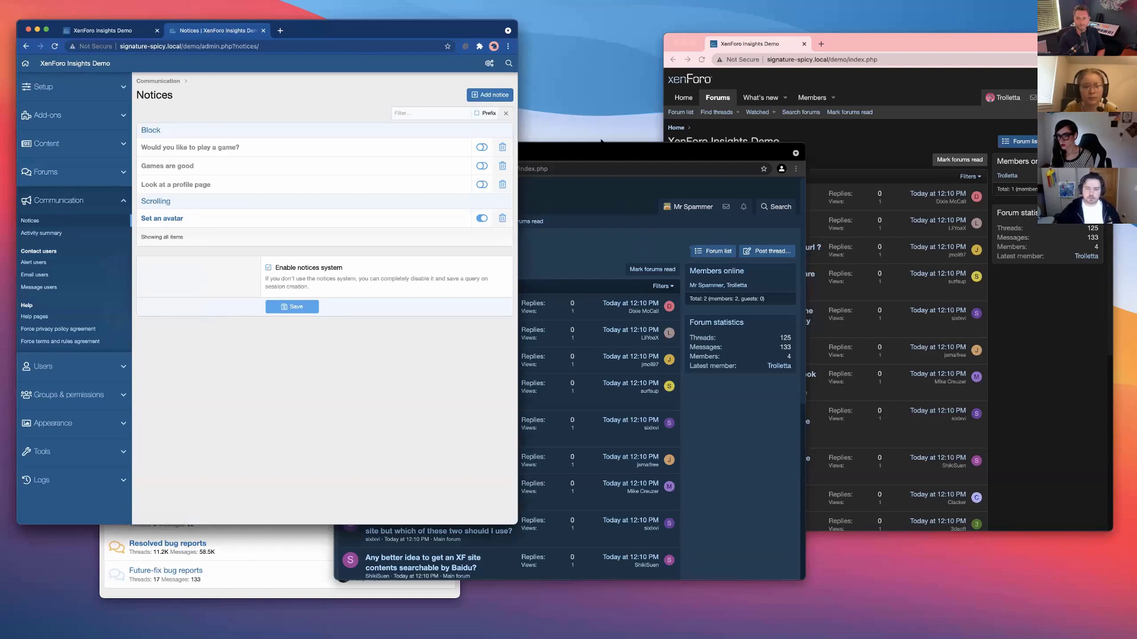
click(593, 196)
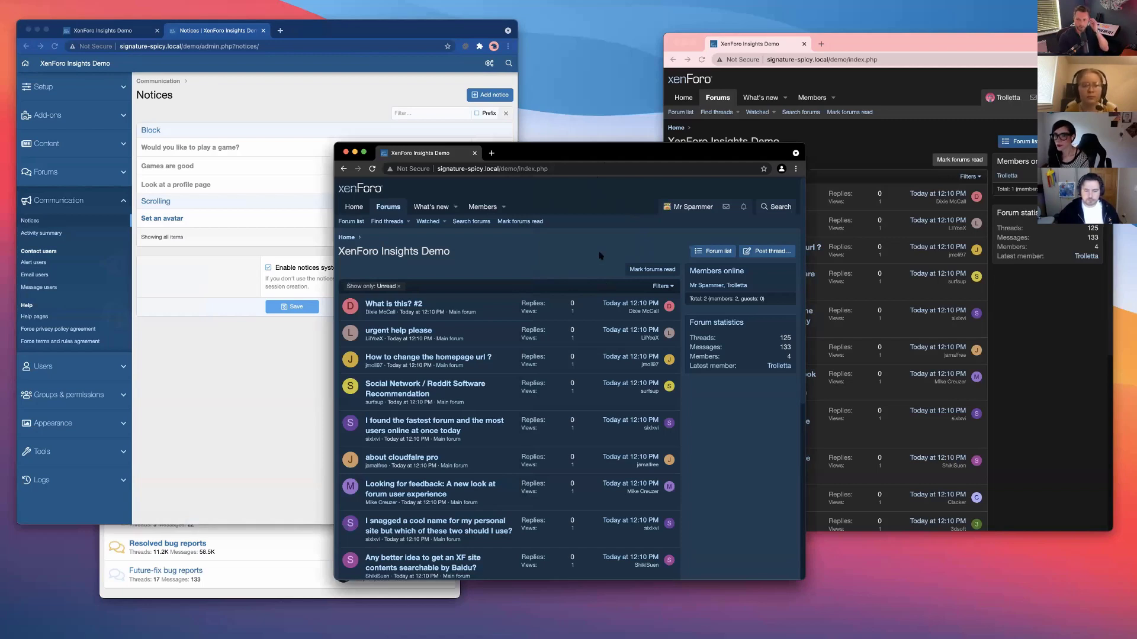
click(347, 105)
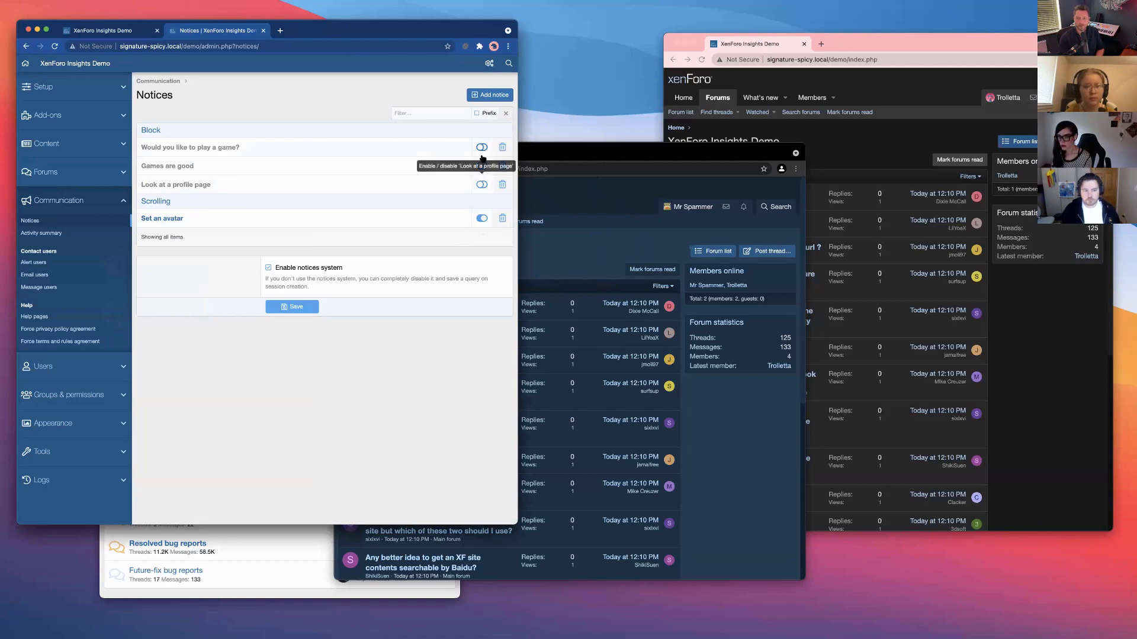
- Open the "Look at a profile page" notice and insert the {name} placeholder after "Hey" in its message
click(305, 188)
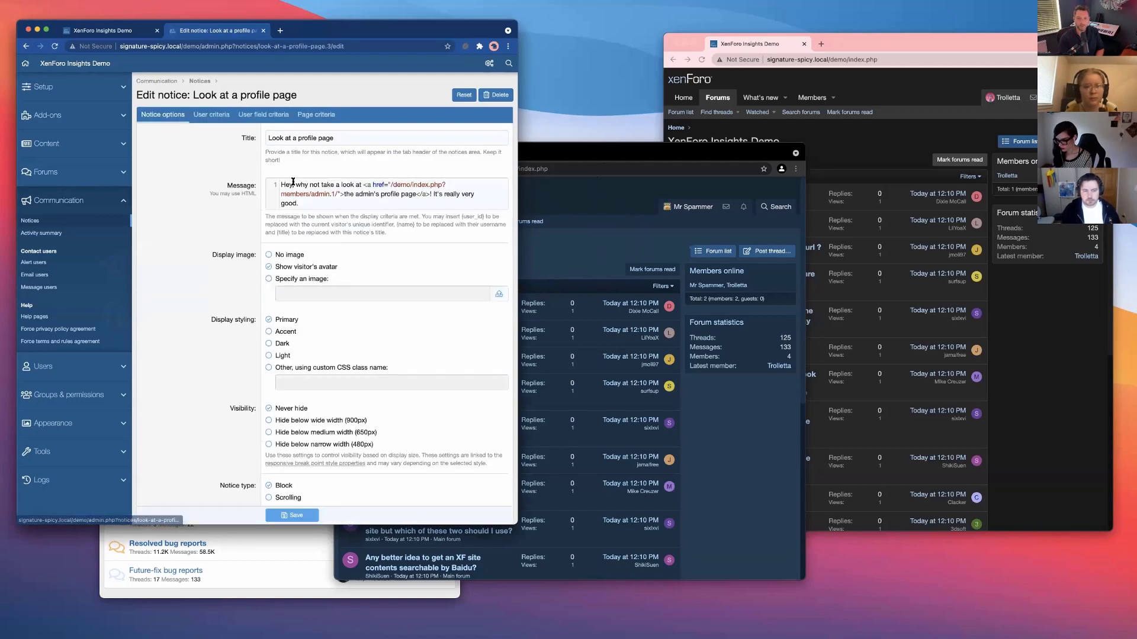
triple_click(334, 136)
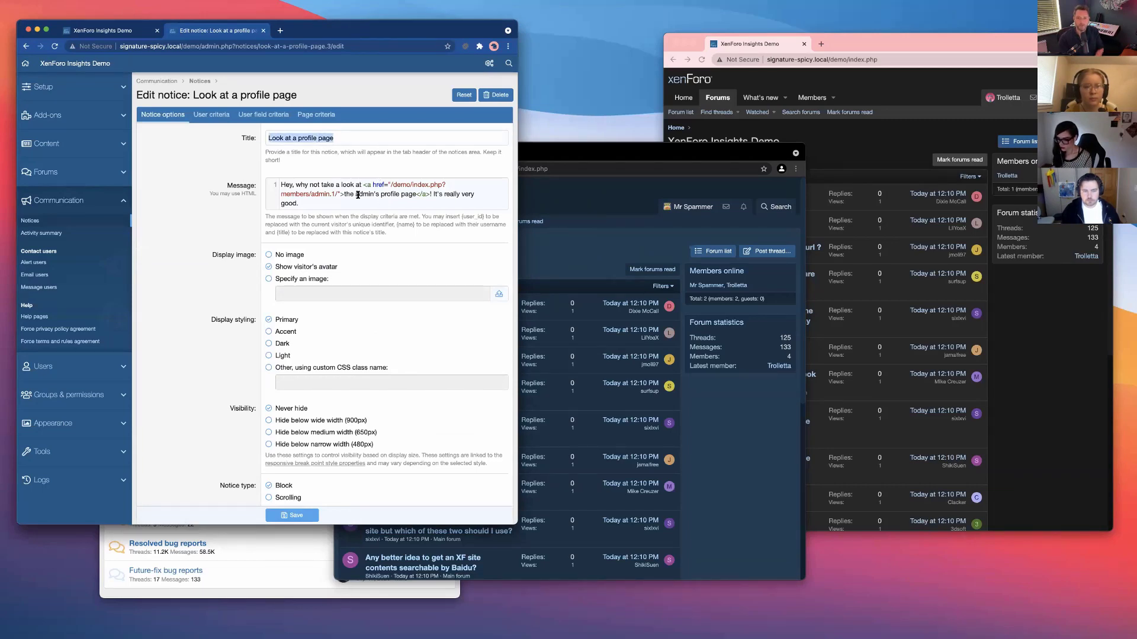
triple_click(324, 202)
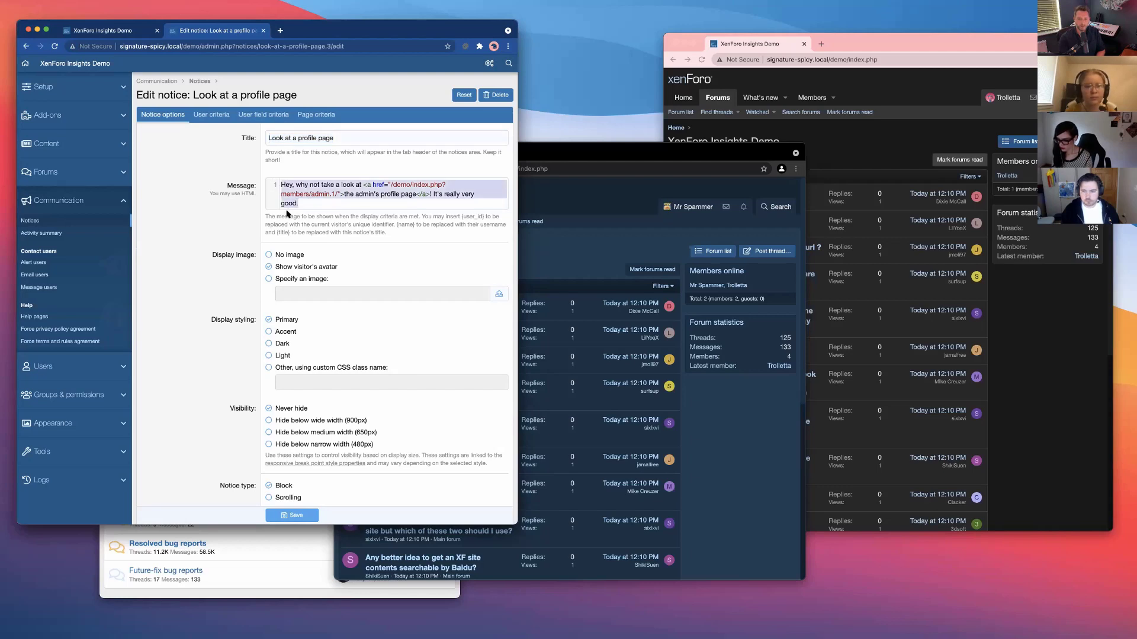
click(316, 206)
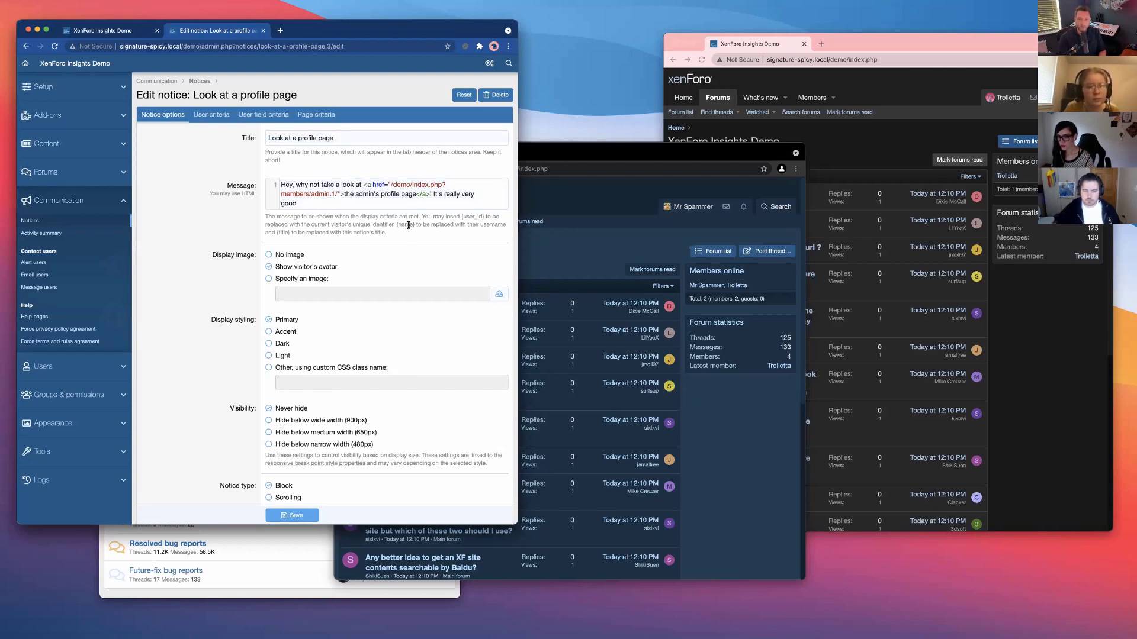
drag(396, 225, 415, 226)
click(291, 185)
text({ na)
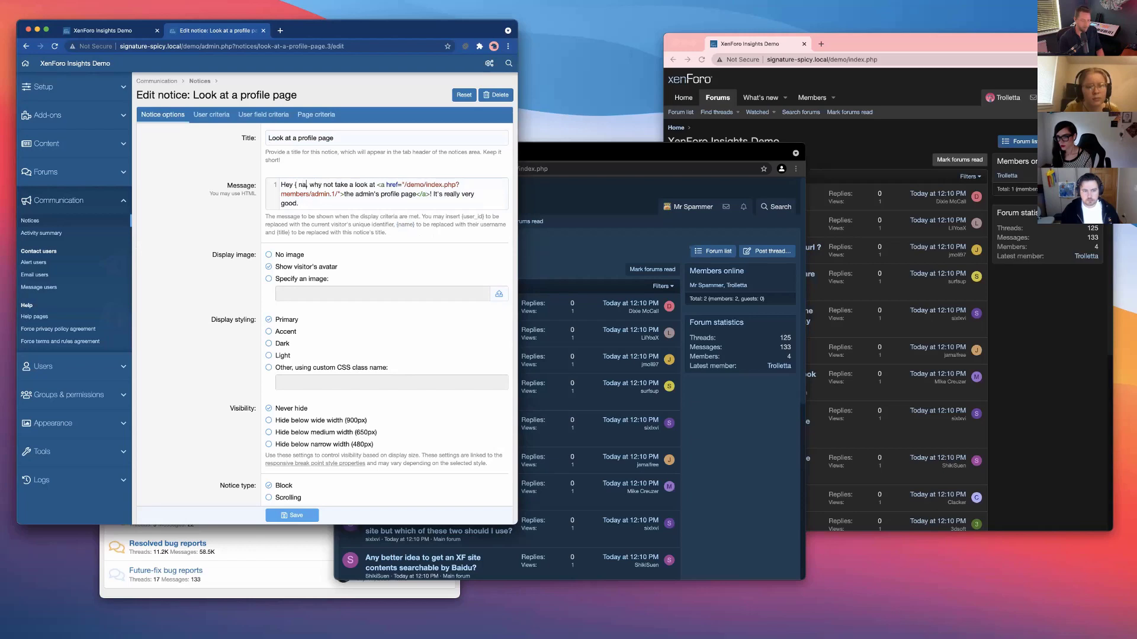
key(BackSpace)
key(BackSpace)
key(BackSpace)
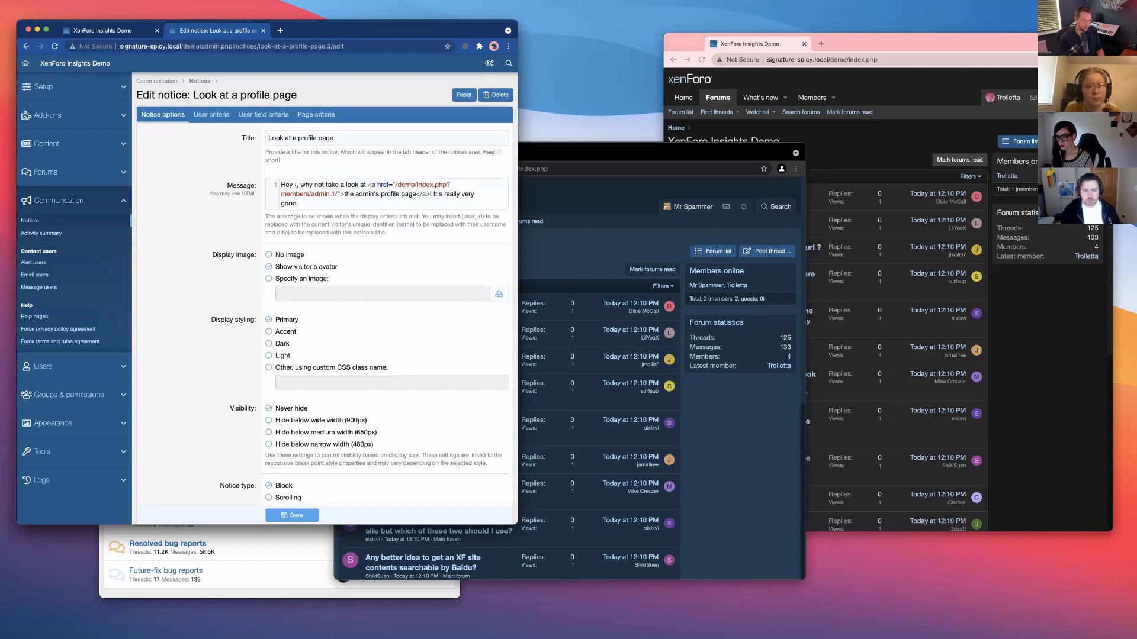
text(name})
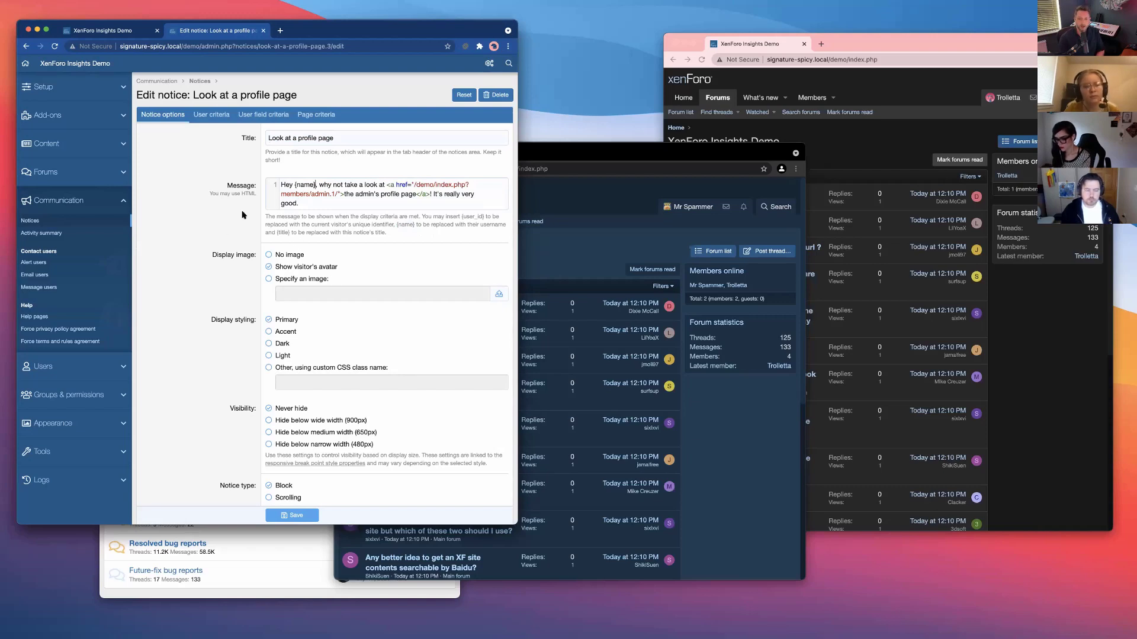
- Review the notice's image, styling, visibility and type options, and save the notice
scroll(254, 266, down, 4)
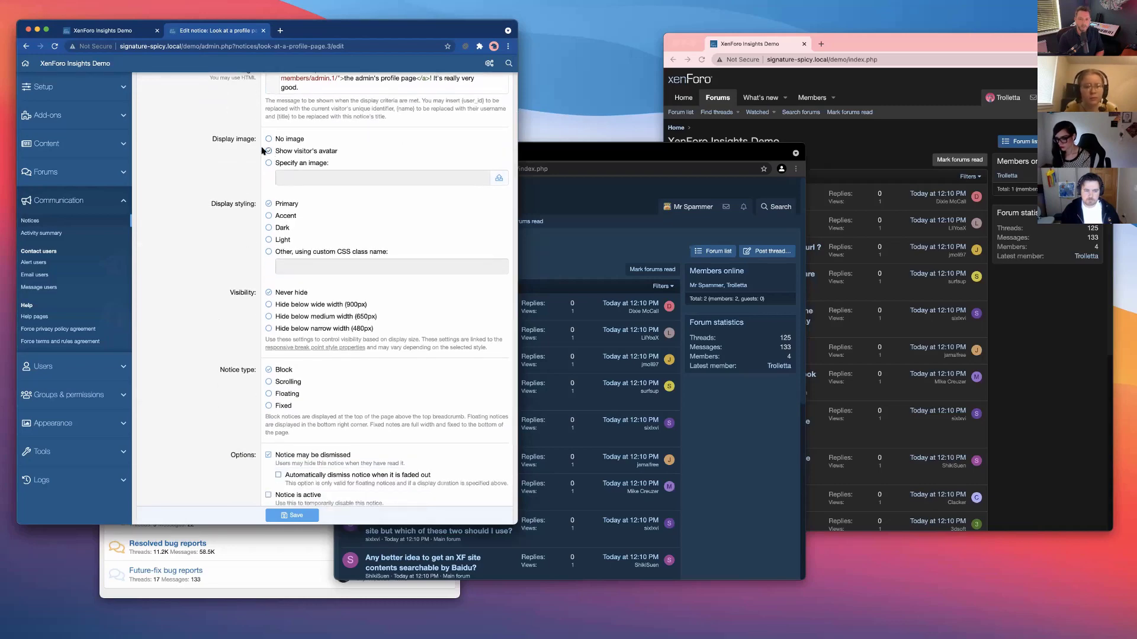
scroll(248, 256, down, 1)
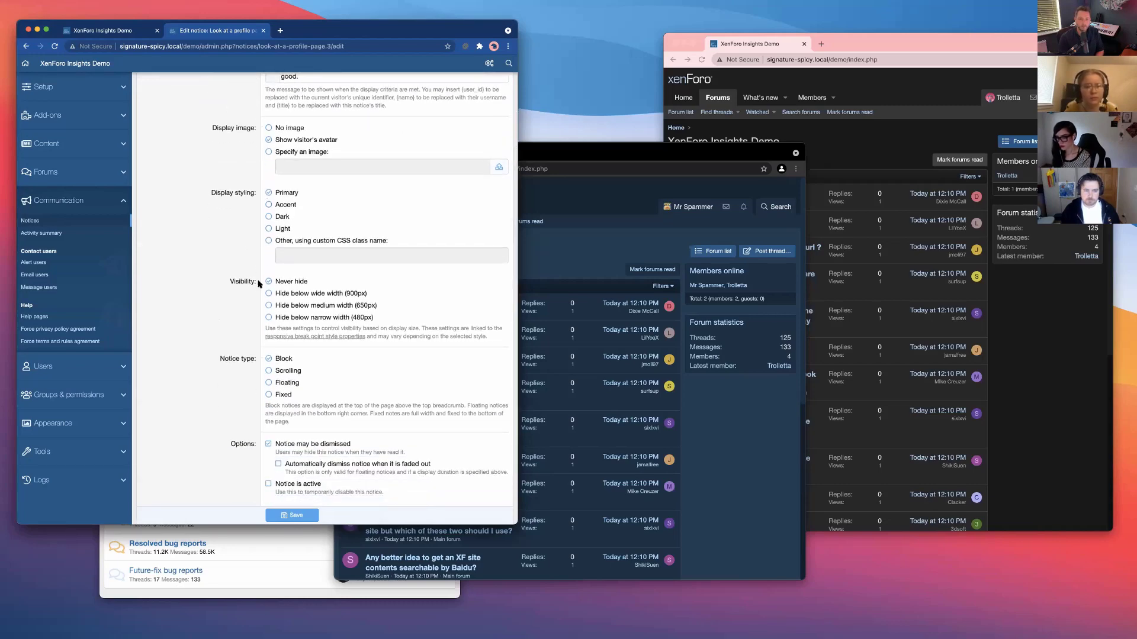
scroll(260, 309, down, 2)
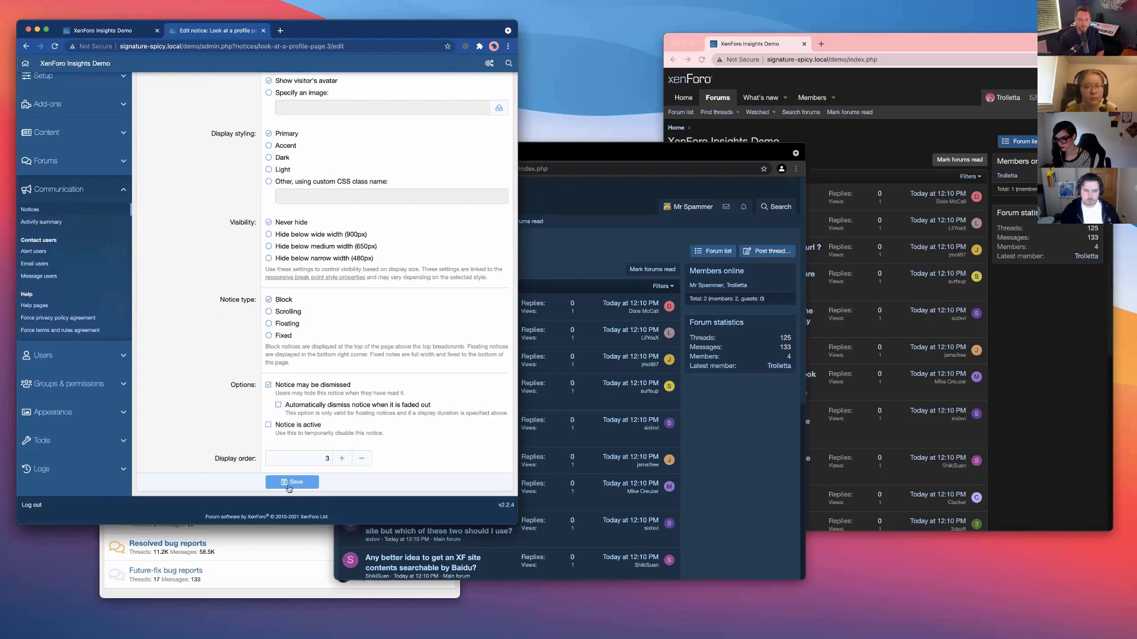
- Enable the "Look at a profile page" notice and reload the first member's forum page to display it
click(590, 306)
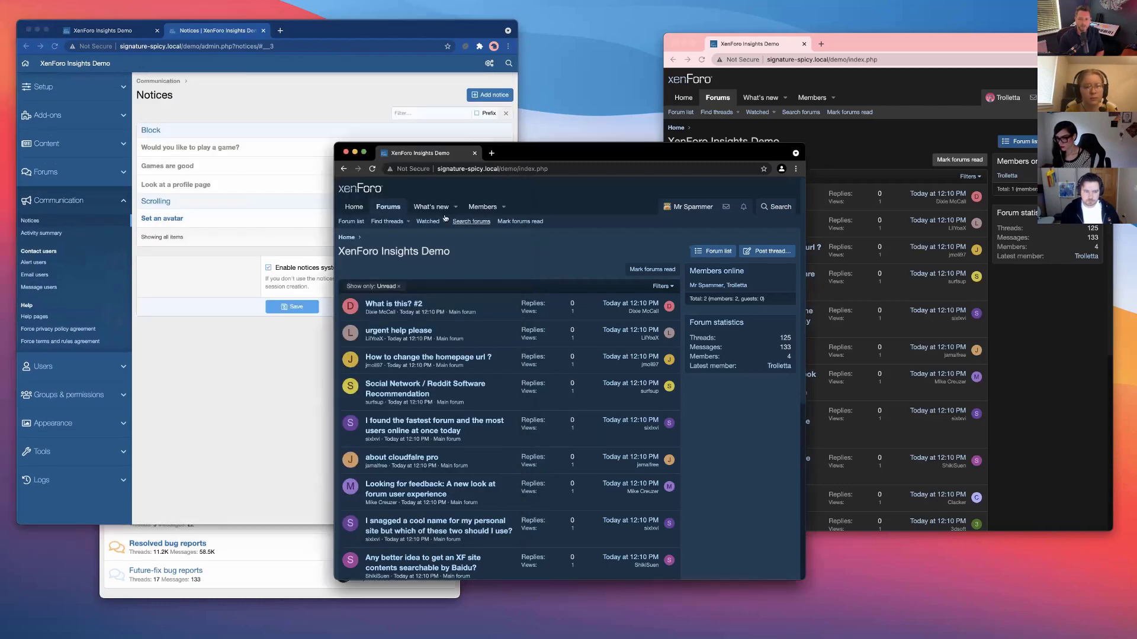
click(384, 209)
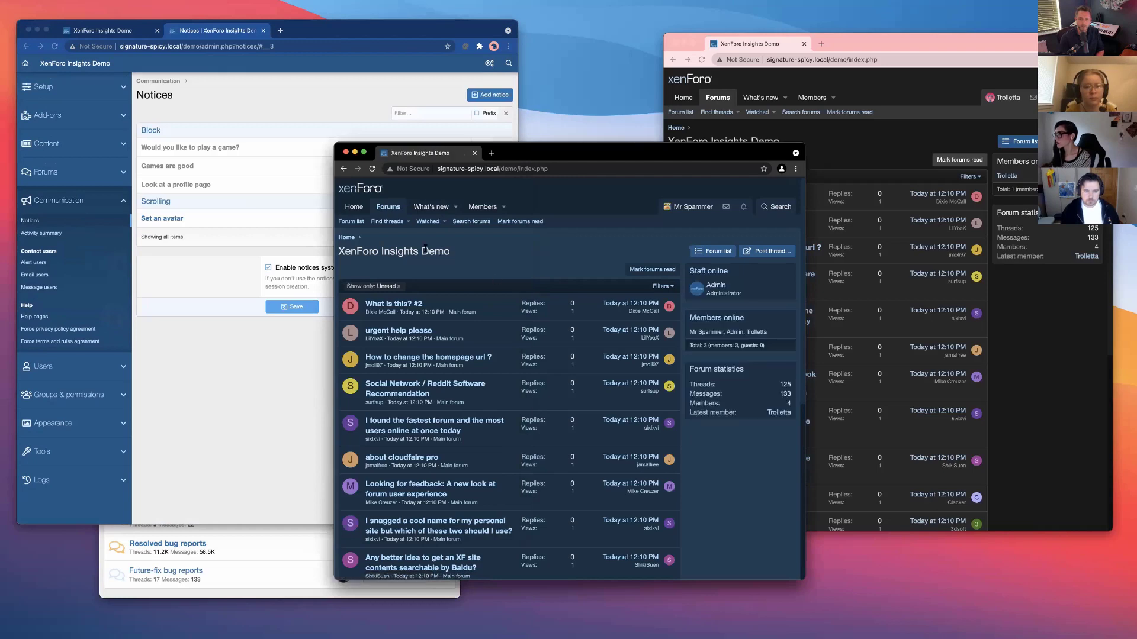
click(322, 204)
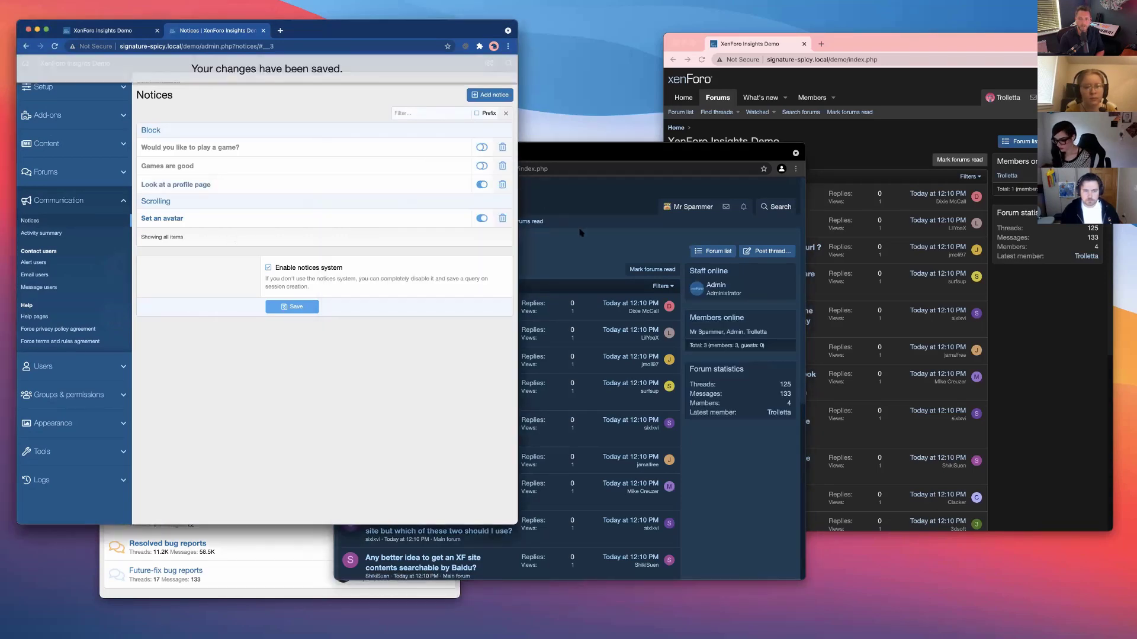
click(544, 213)
click(405, 213)
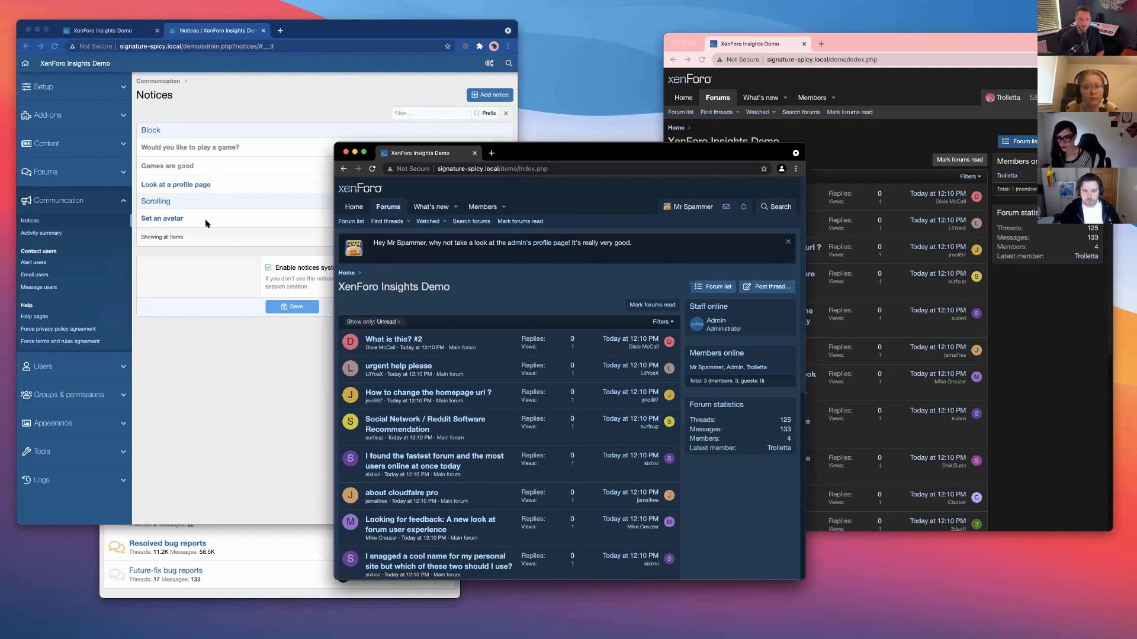
- Enable the "Games are good" and "Would you like to play a game?" notices and open the latter for editing
click(284, 199)
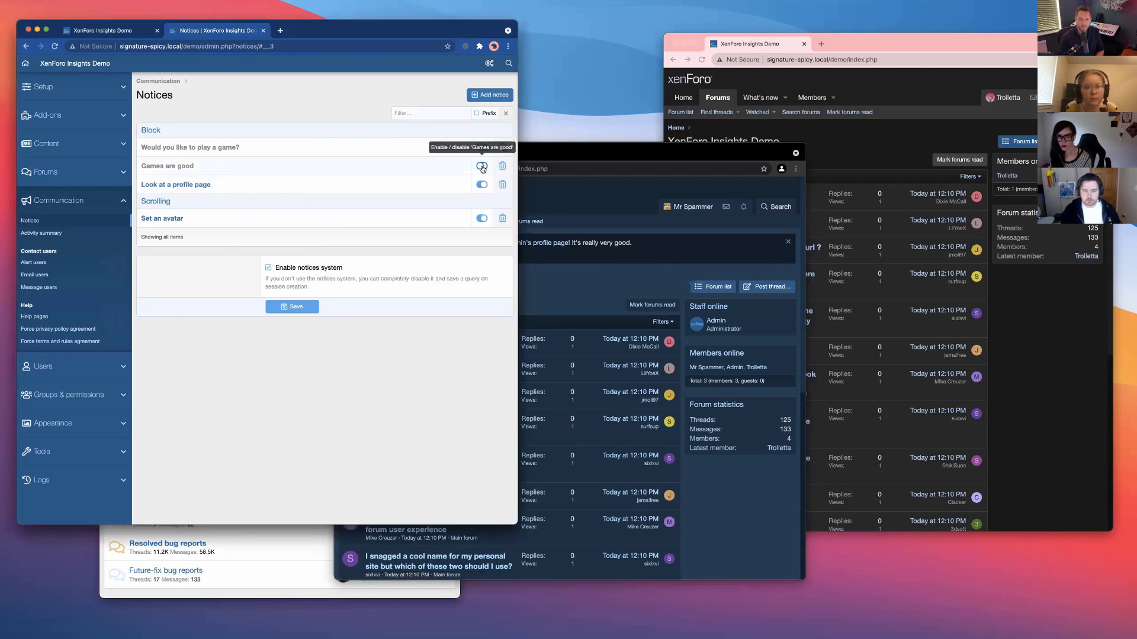
click(481, 147)
click(482, 149)
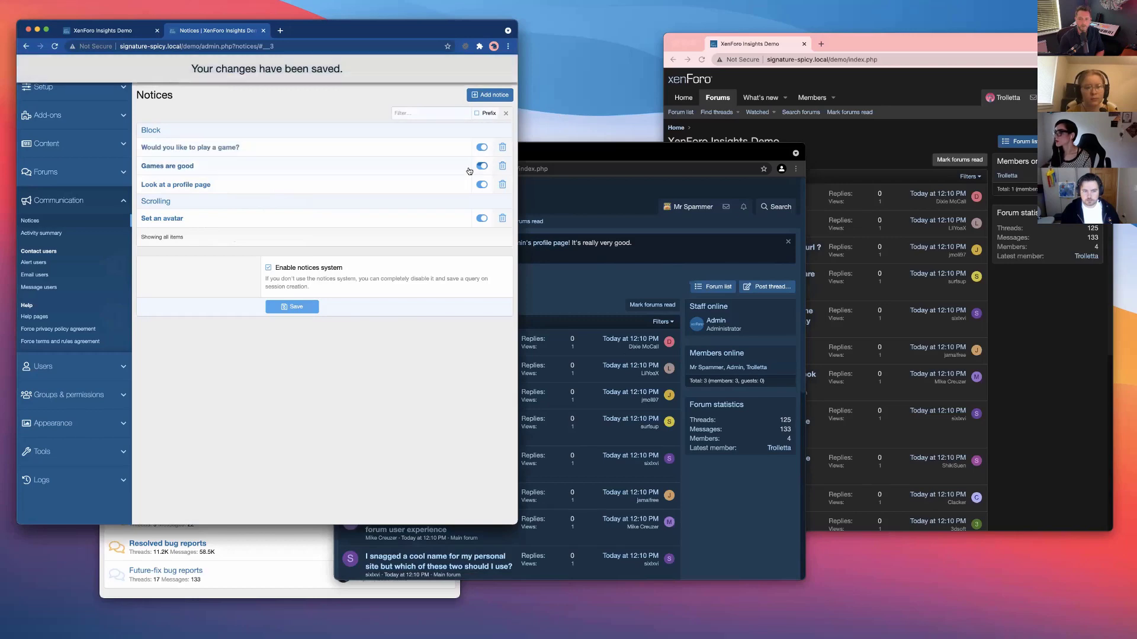
click(415, 154)
scroll(277, 336, down, 5)
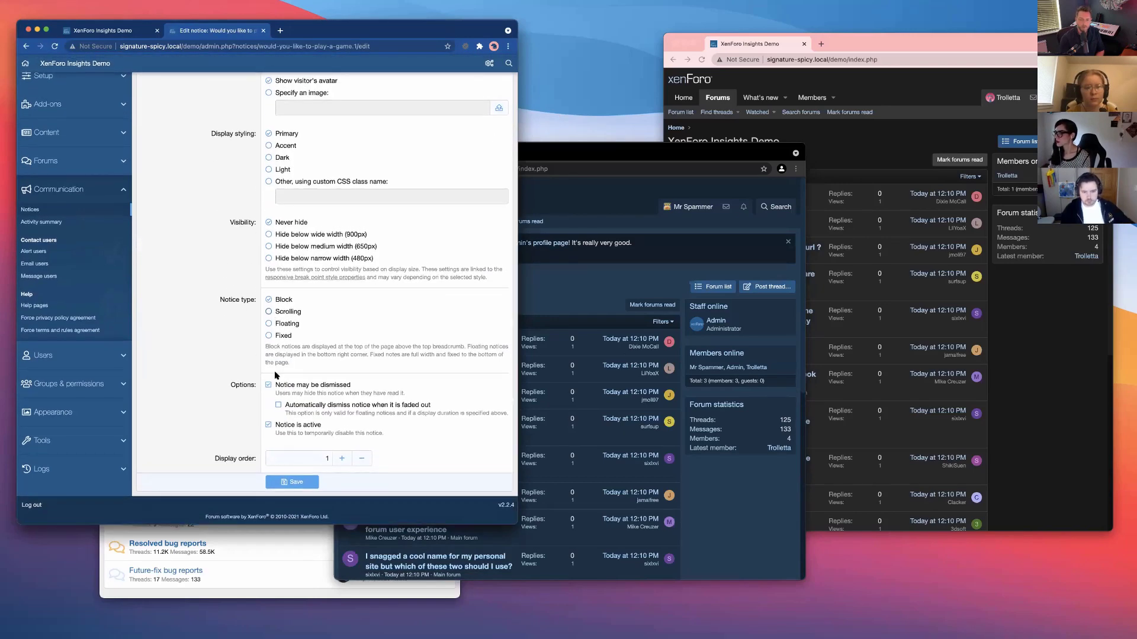
- Reload the first member's forum page and dismiss the two game notices there
click(593, 200)
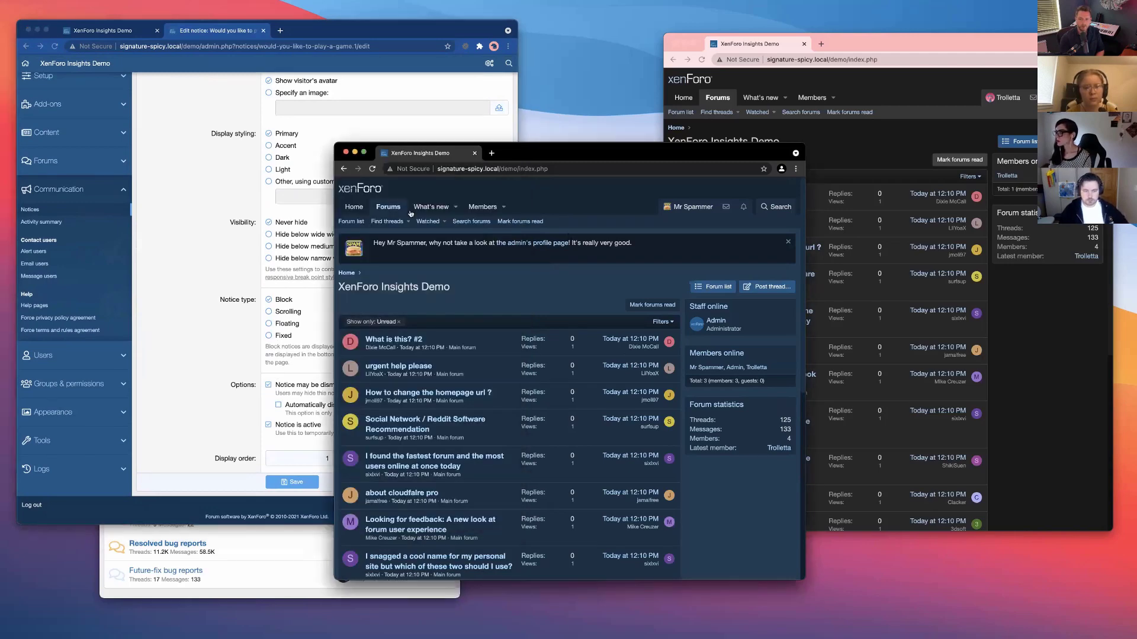
click(390, 207)
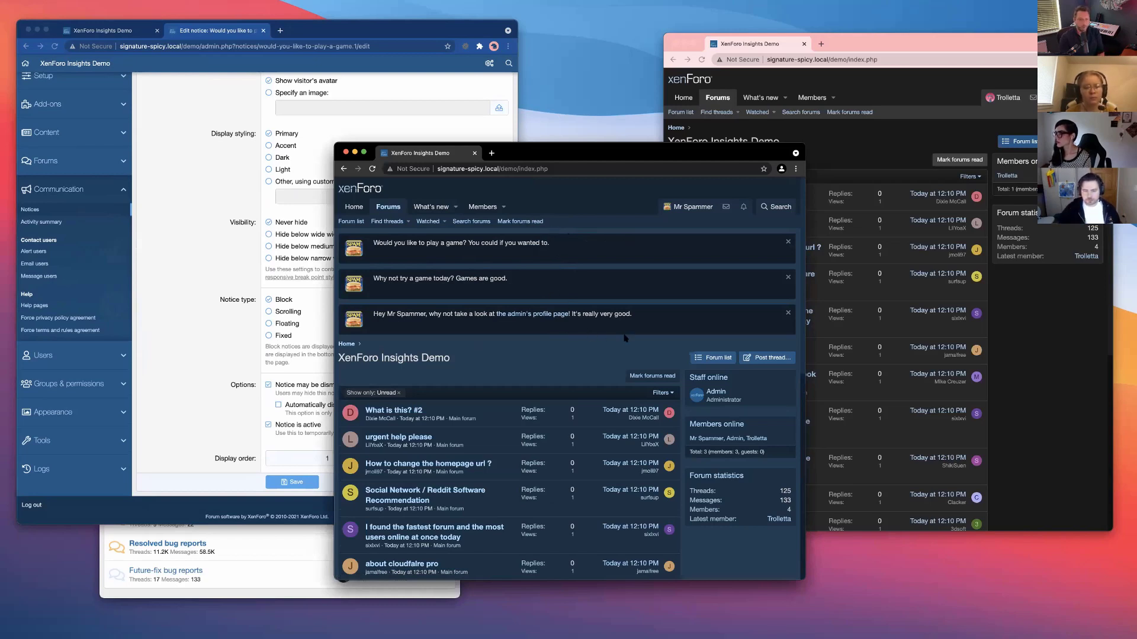
click(788, 278)
click(788, 242)
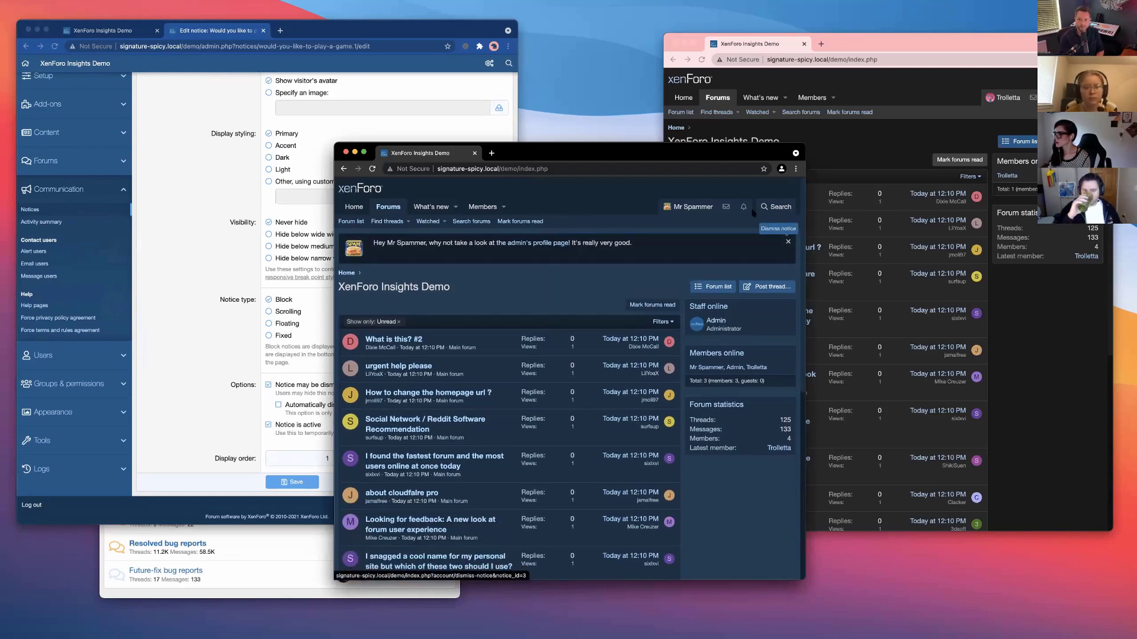
- Switch to the second member's forum window, reload it and move it beside the admin window
click(740, 127)
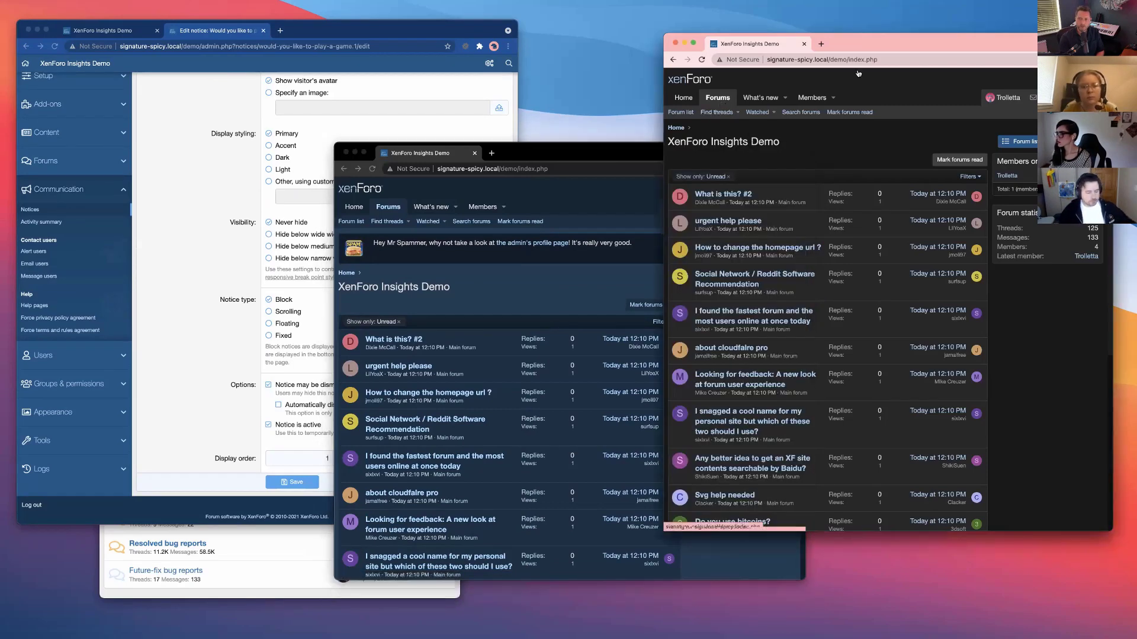
key(super+r)
drag(918, 45, 792, 47)
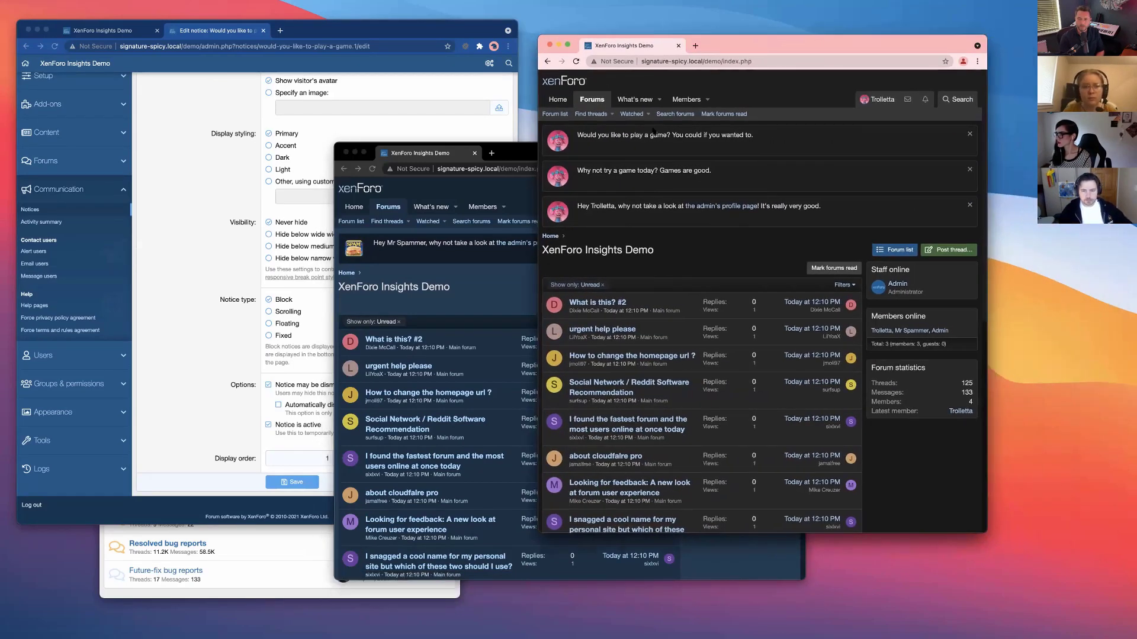
- Set the notice type of "Would you like to play a game?" and "Games are good" to Scrolling, saving each notice
click(220, 260)
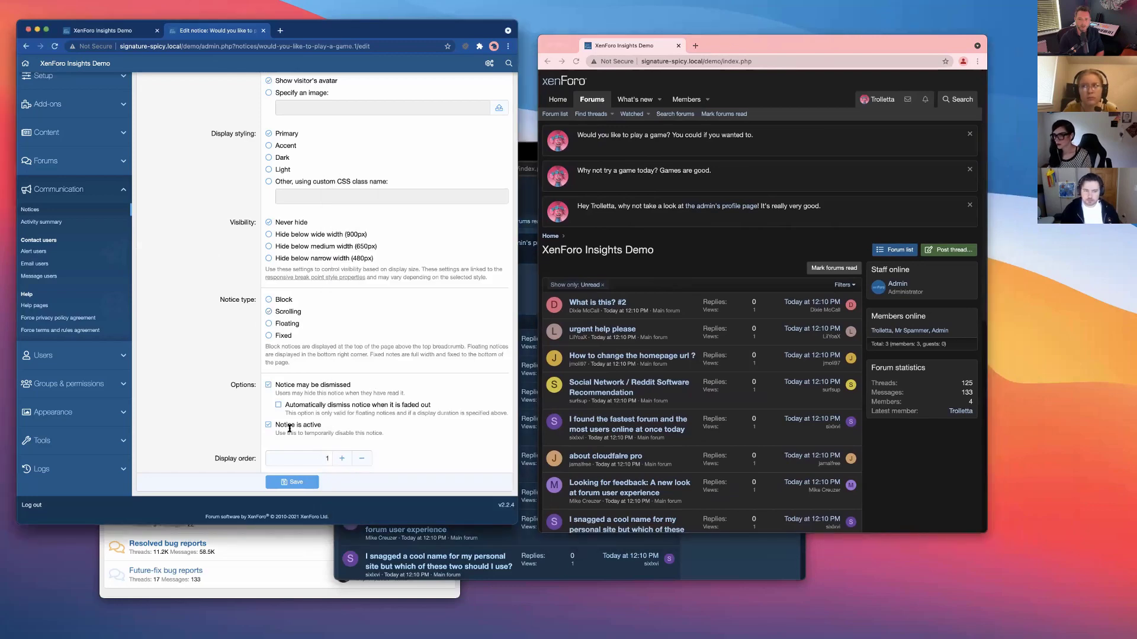
click(296, 483)
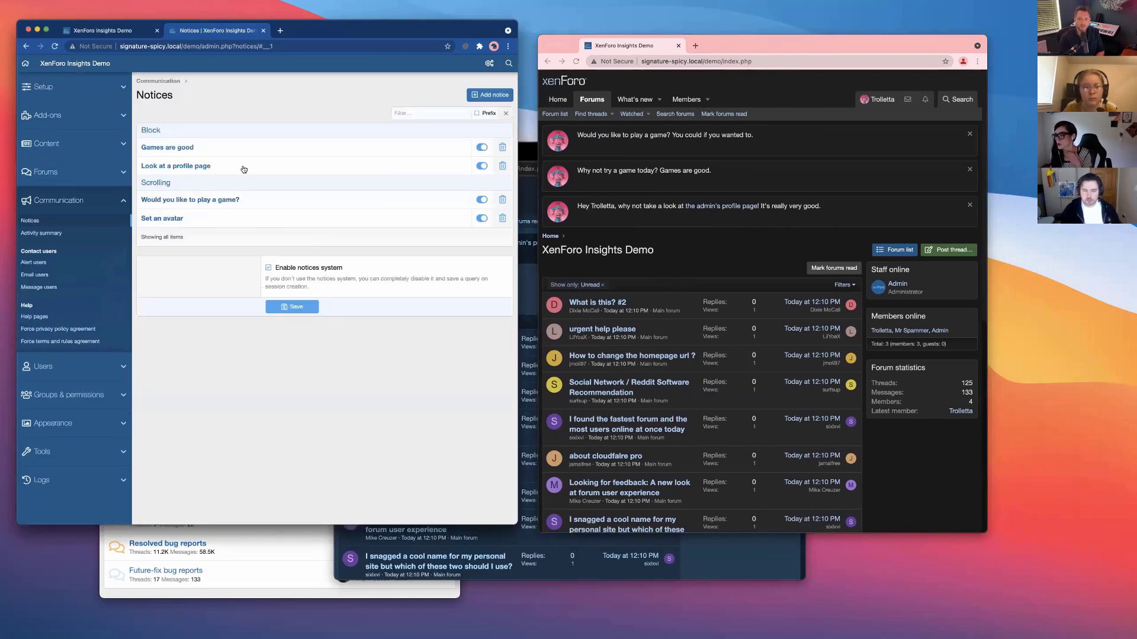
click(225, 151)
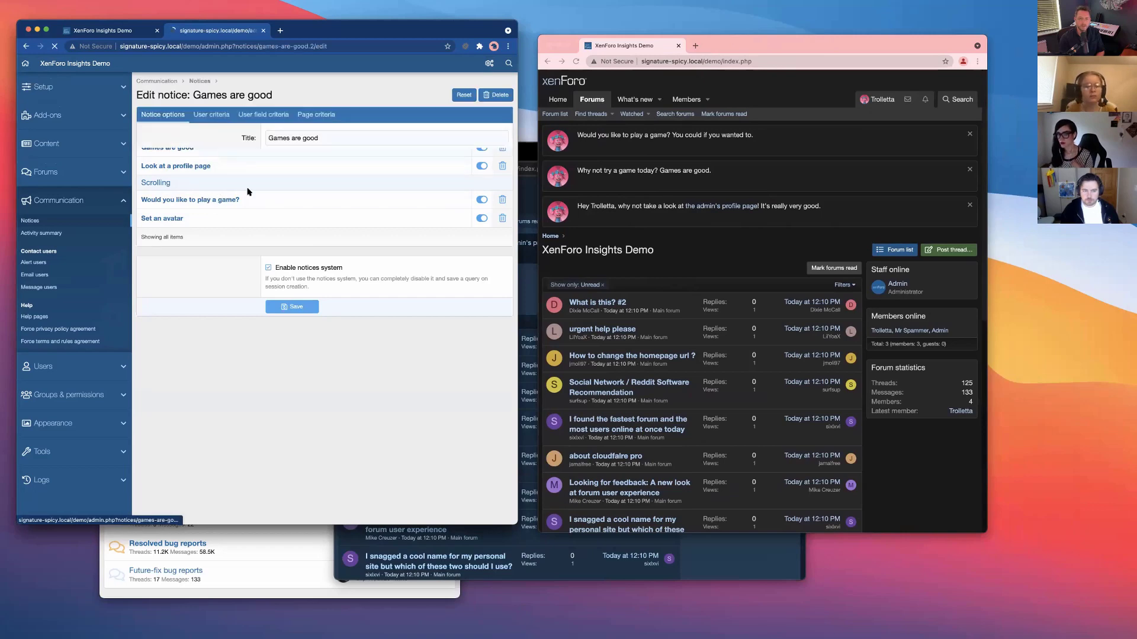
scroll(272, 314, down, 6)
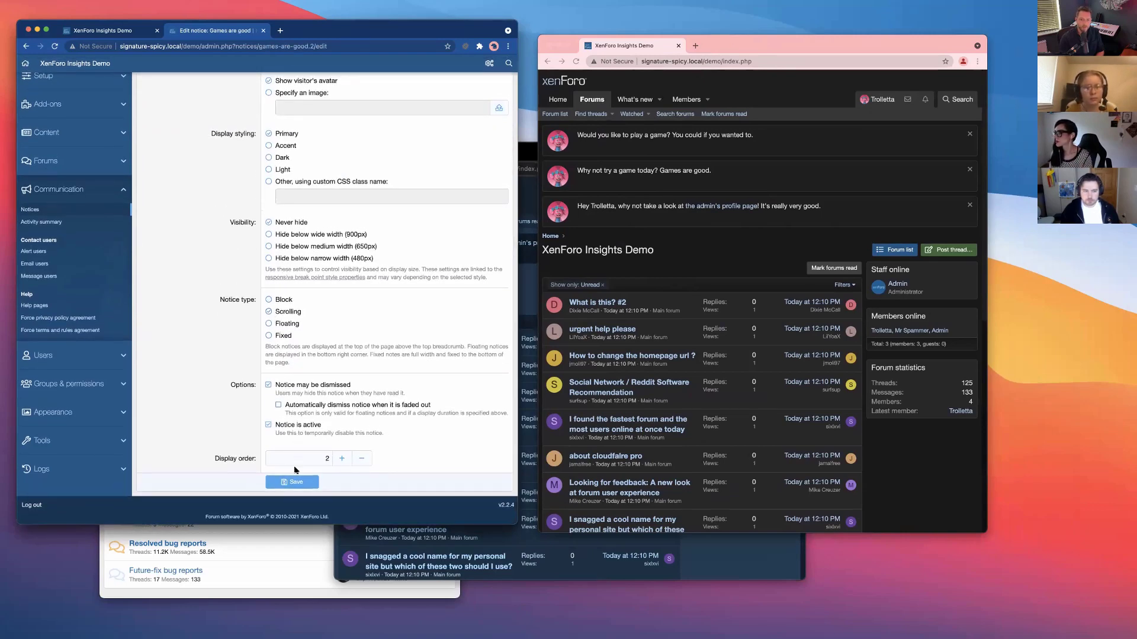
click(300, 484)
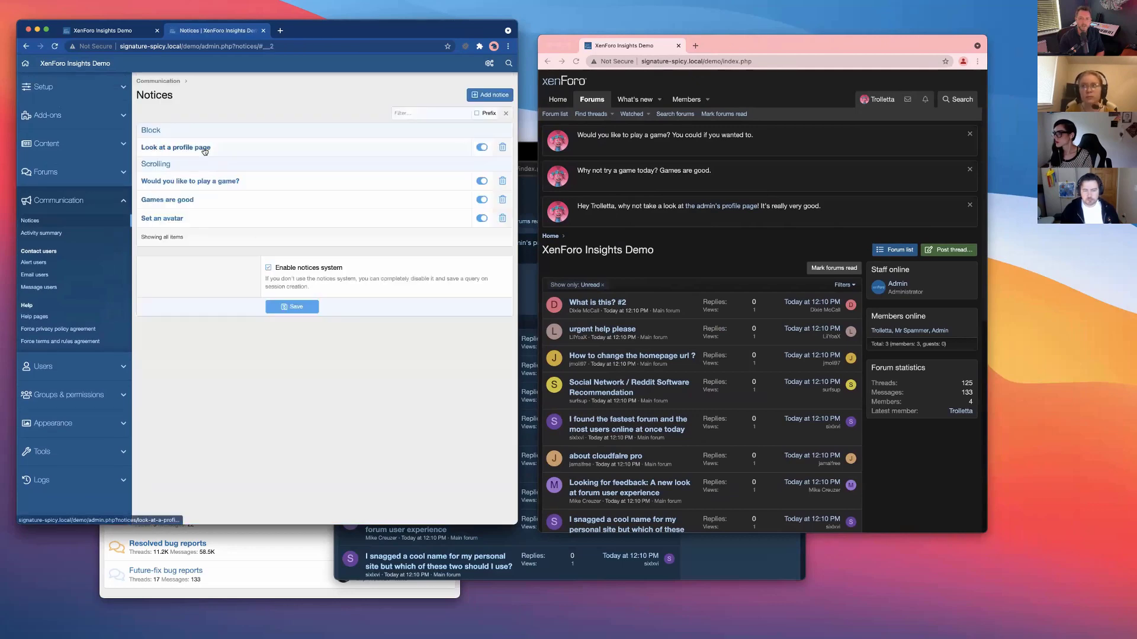
- Set the notice type of "Look at a profile page" to Scrolling and save the notice
click(274, 147)
scroll(290, 337, down, 5)
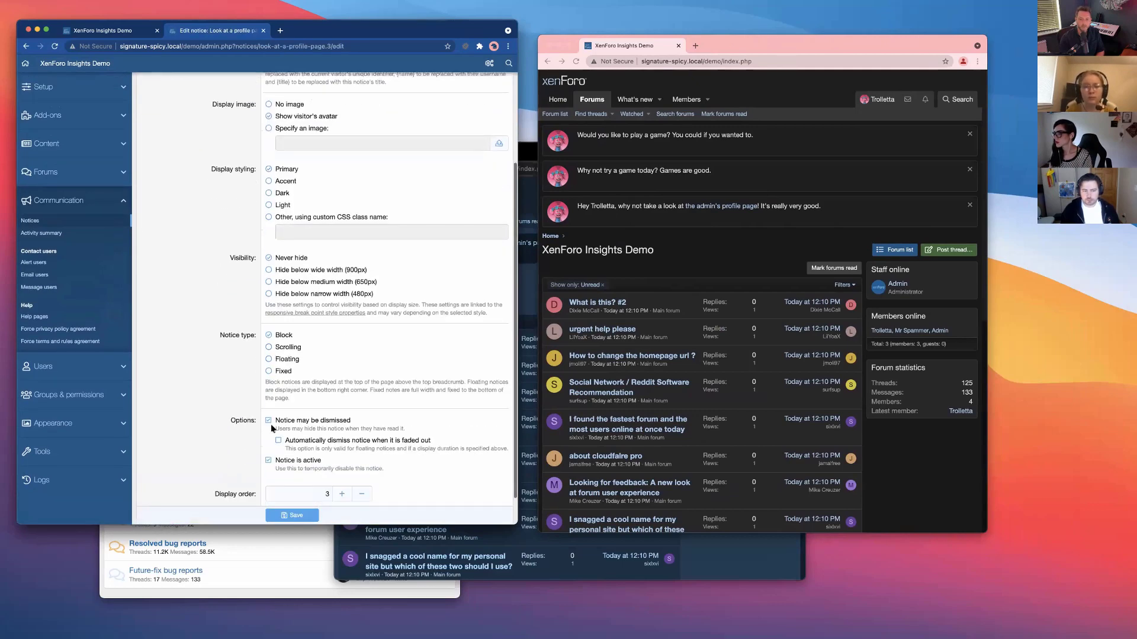
click(301, 514)
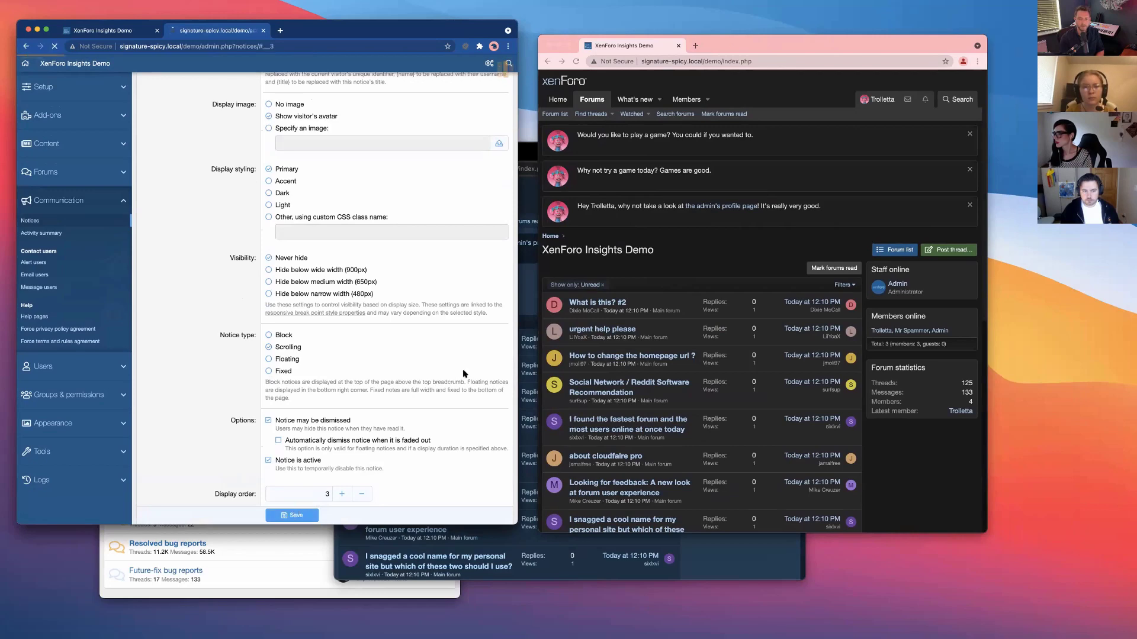
- Reload the second member's forum page and page through the second and third scrolling notices
click(627, 142)
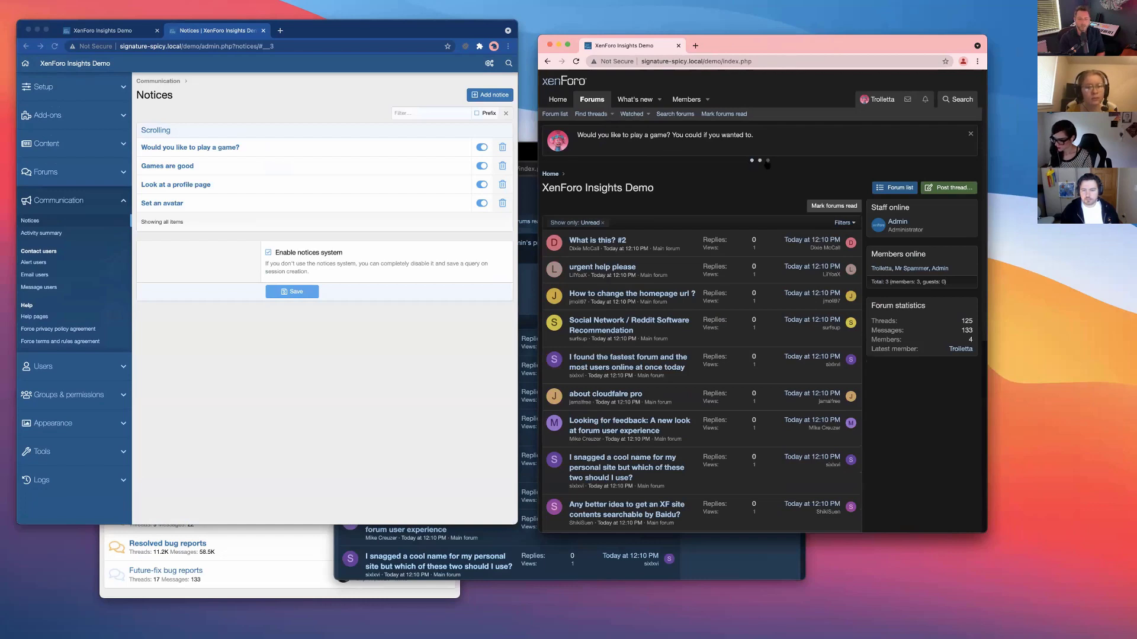
click(760, 161)
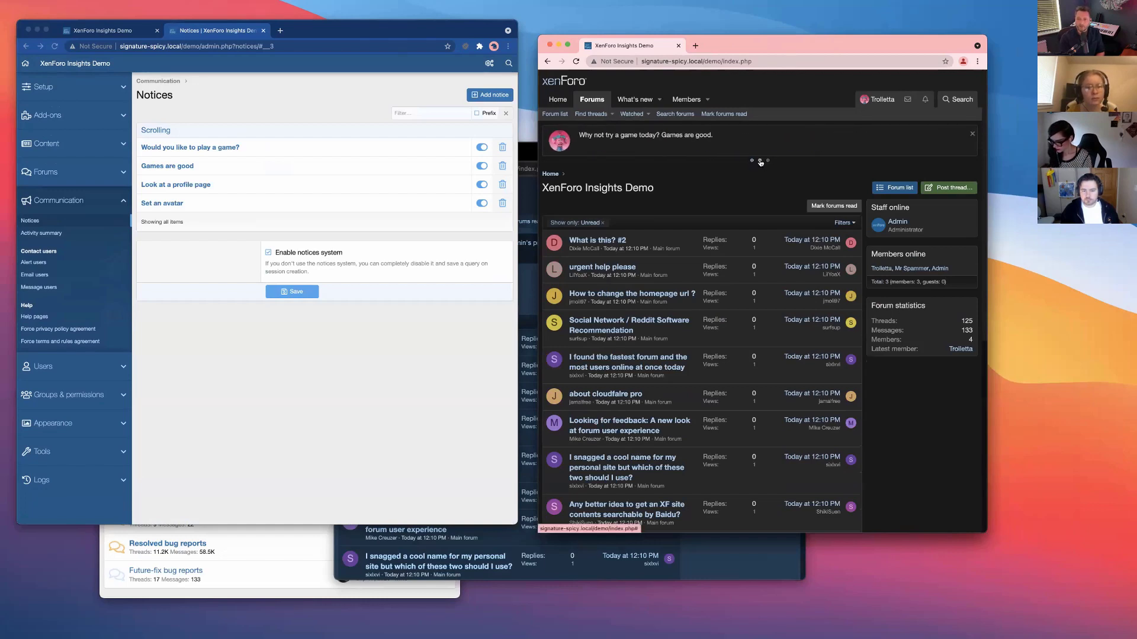
click(768, 161)
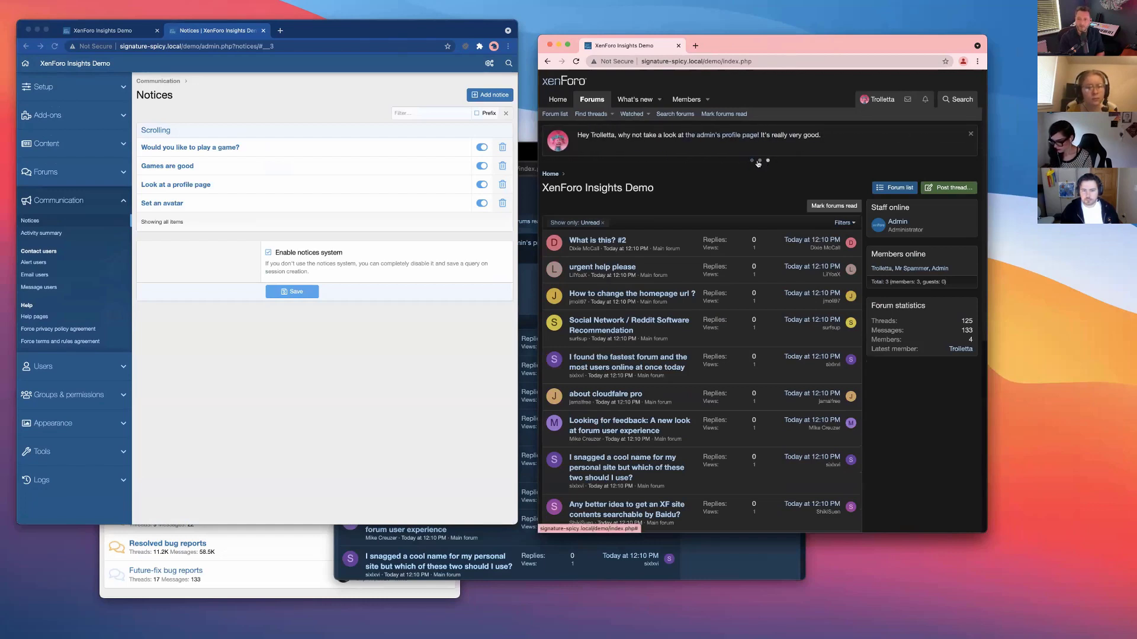
- Set the notice type of "Look at a profile page" to Floating, save the notice and enlarge the second member's forum window
click(752, 161)
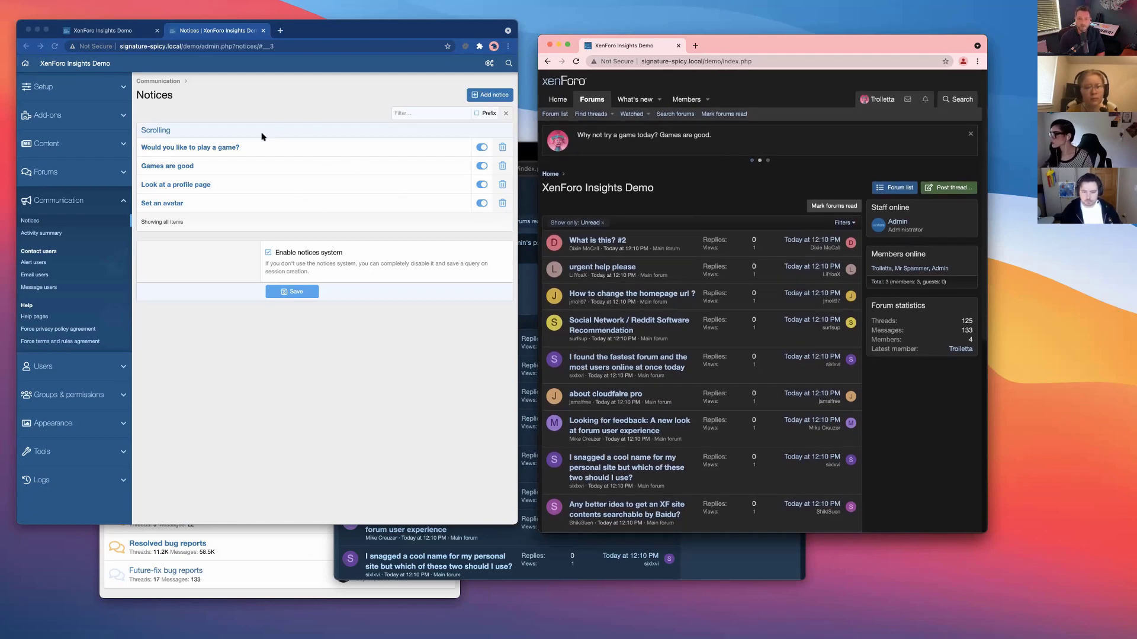
click(277, 184)
scroll(300, 346, down, 10)
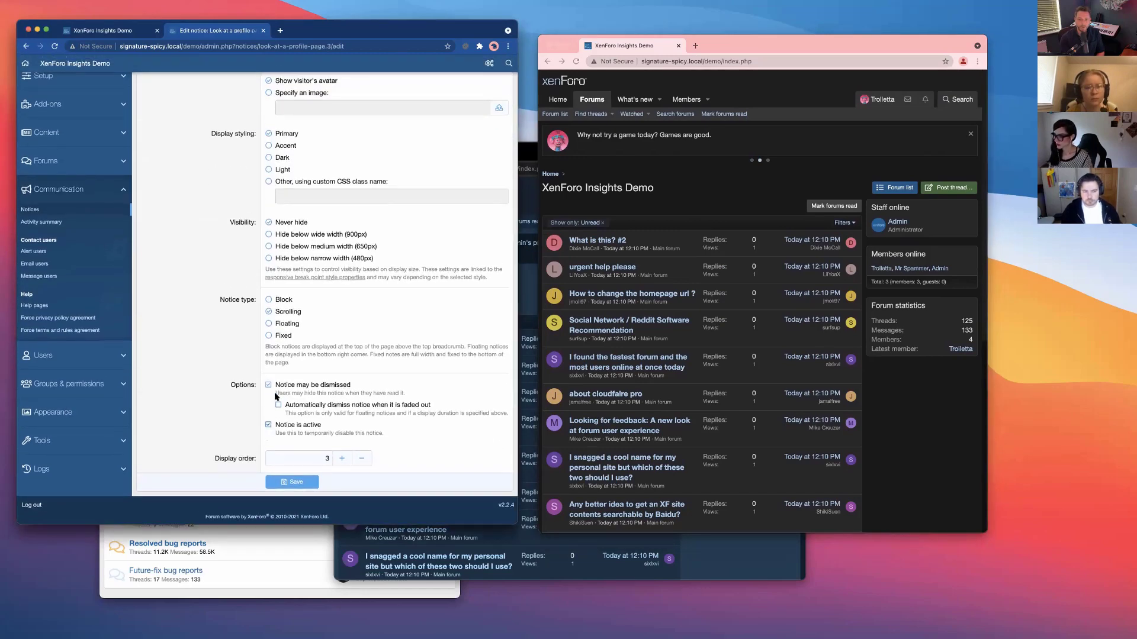
click(268, 324)
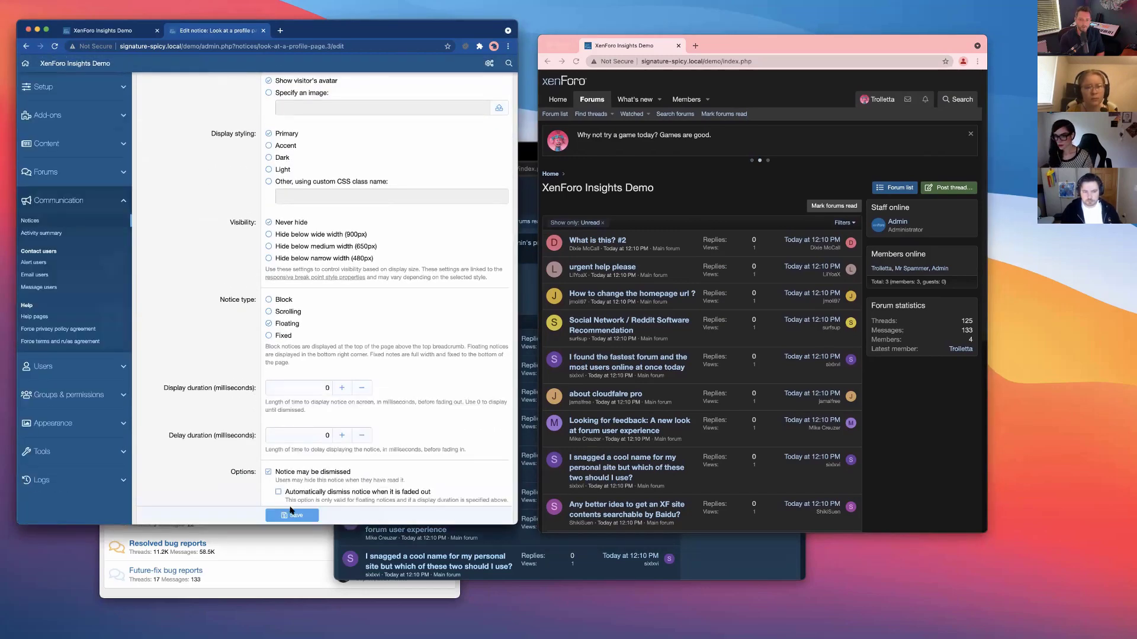
scroll(276, 427, down, 3)
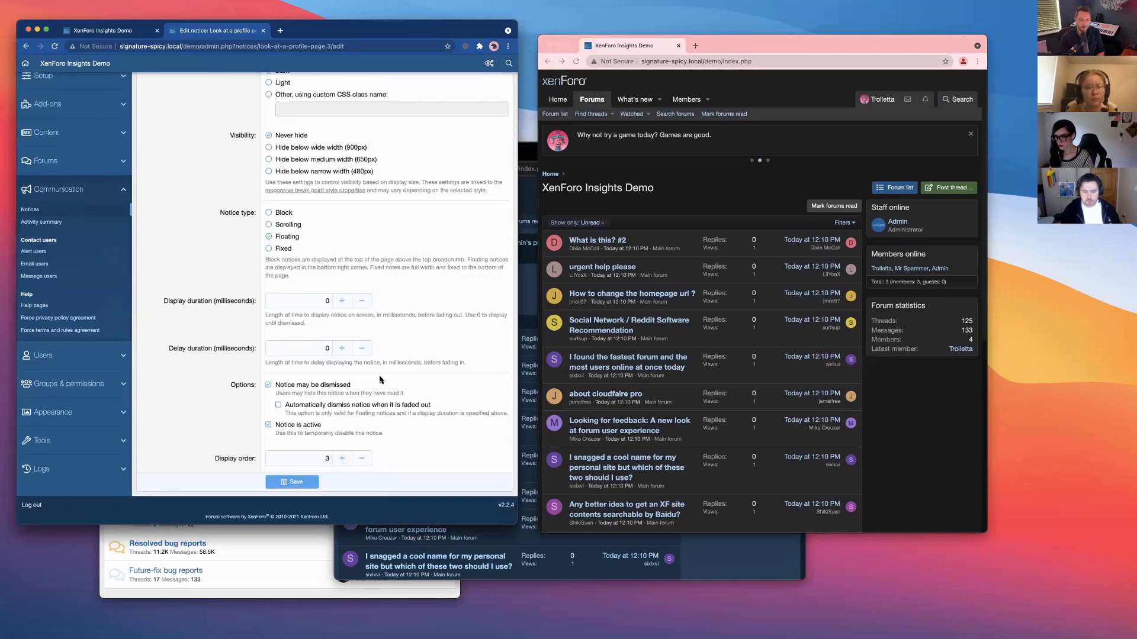
click(329, 302)
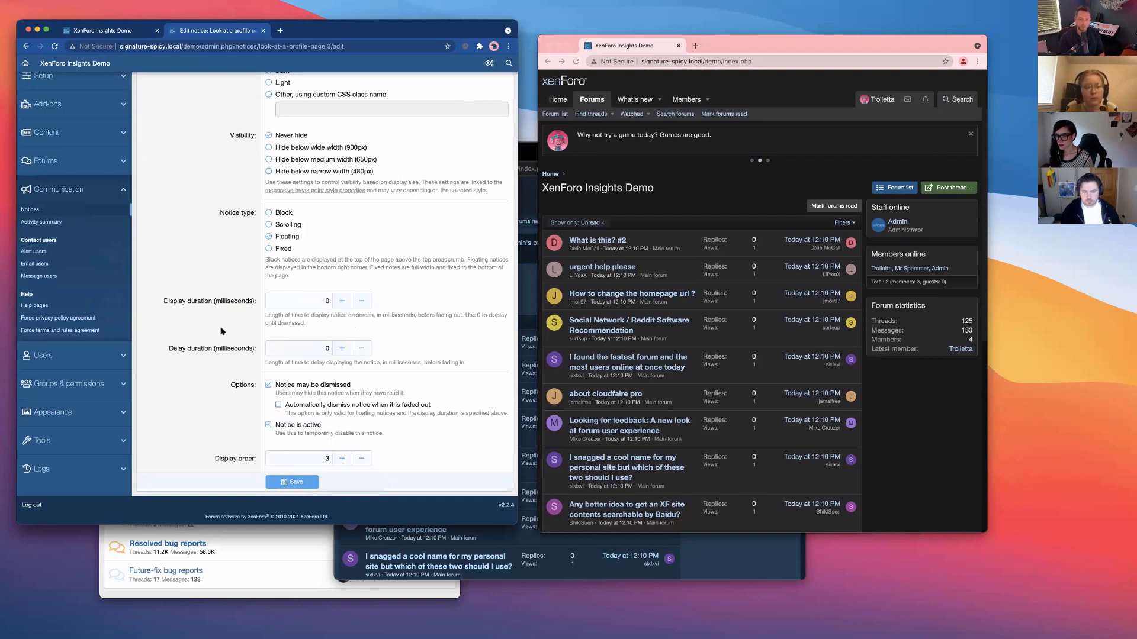
click(303, 487)
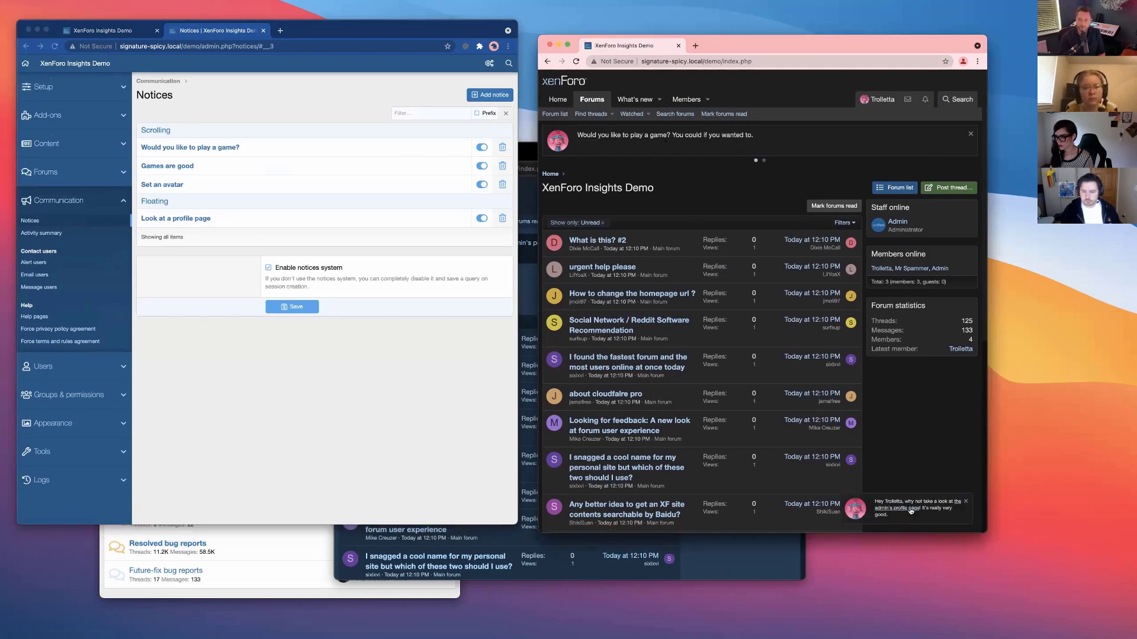
drag(983, 535, 995, 554)
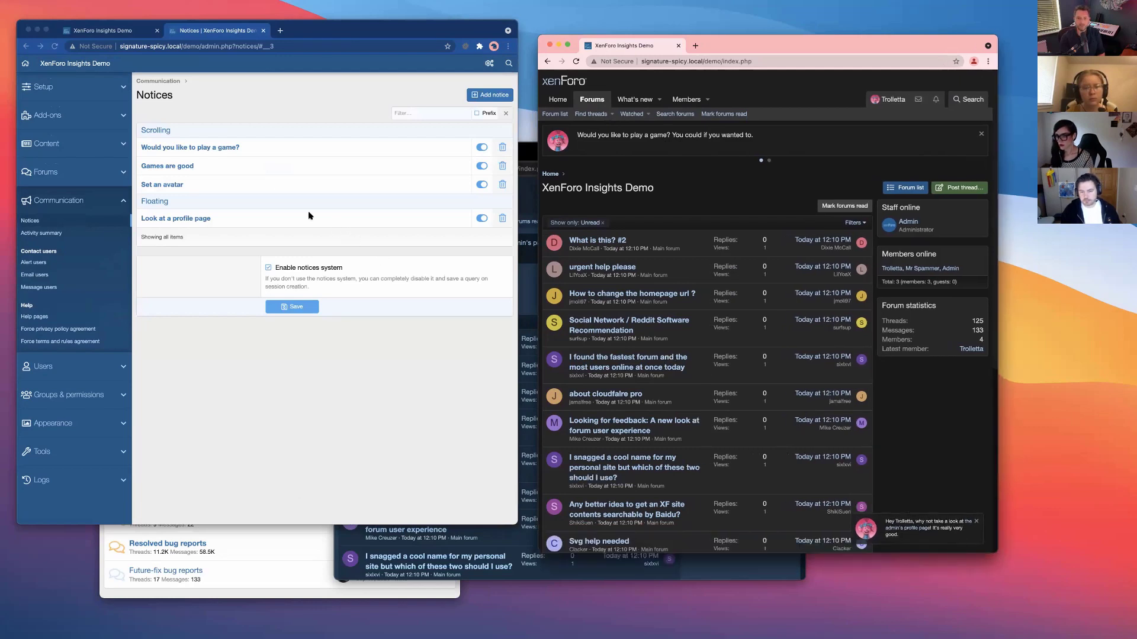
- Change the "Games are good" notice to the Fixed type, save it and check it while scrolling the second member's forum page
click(283, 167)
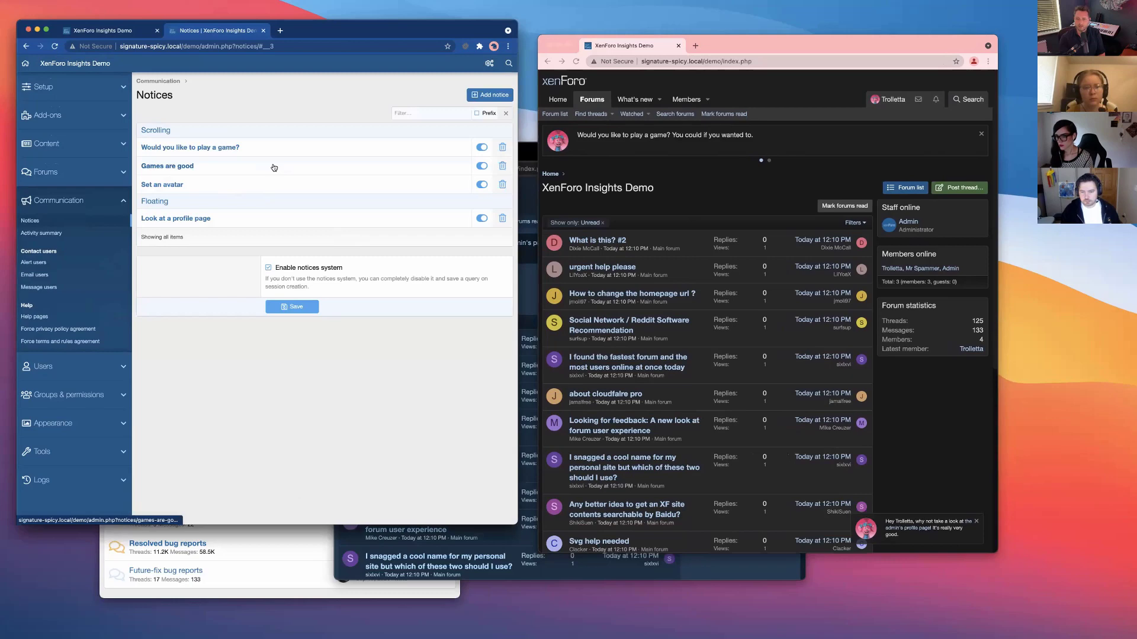
click(274, 167)
scroll(268, 308, down, 10)
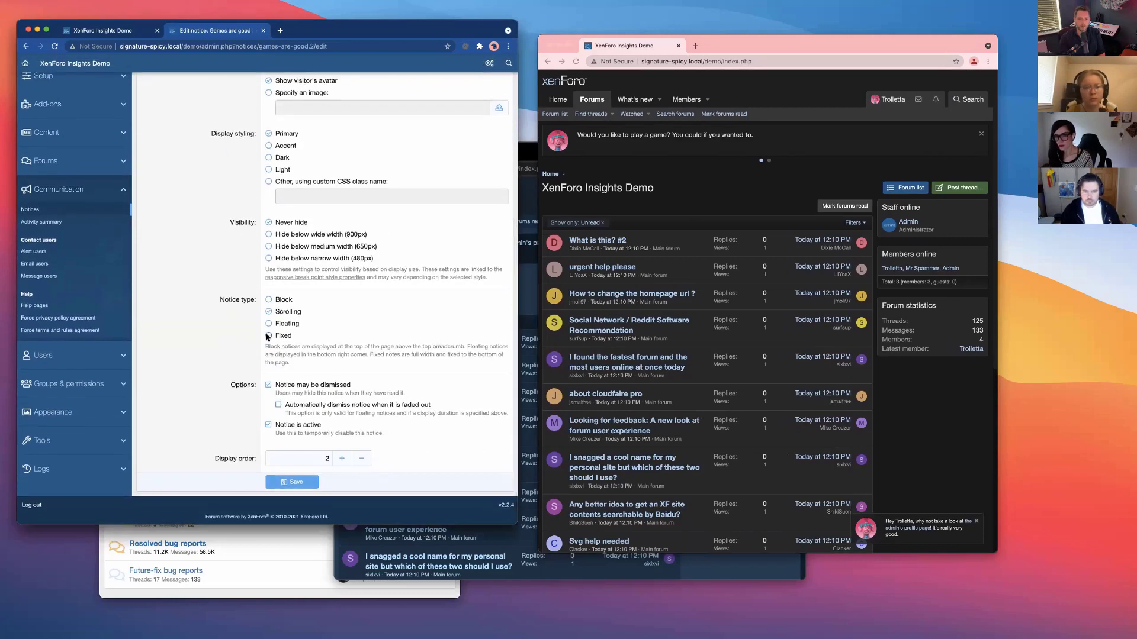
click(298, 483)
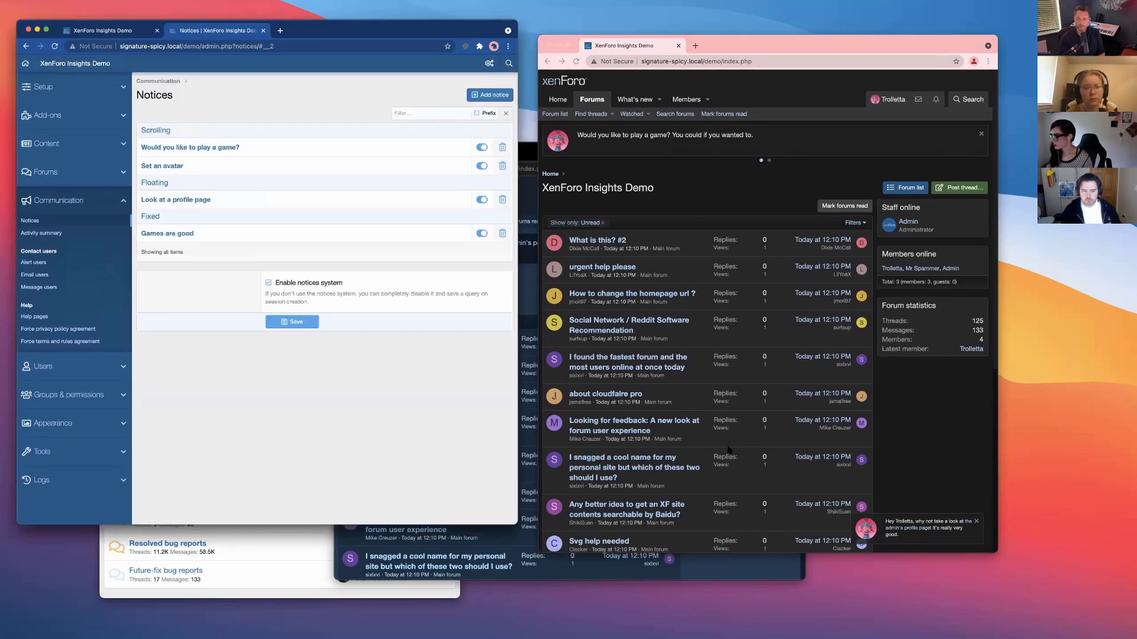
click(598, 101)
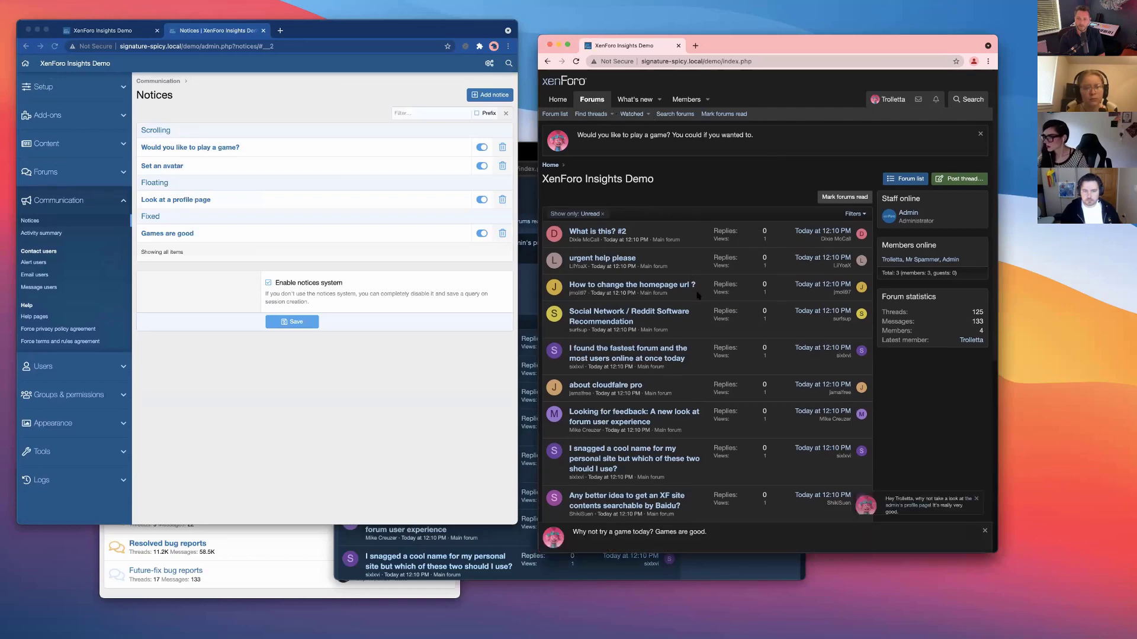
scroll(581, 414, down, 3)
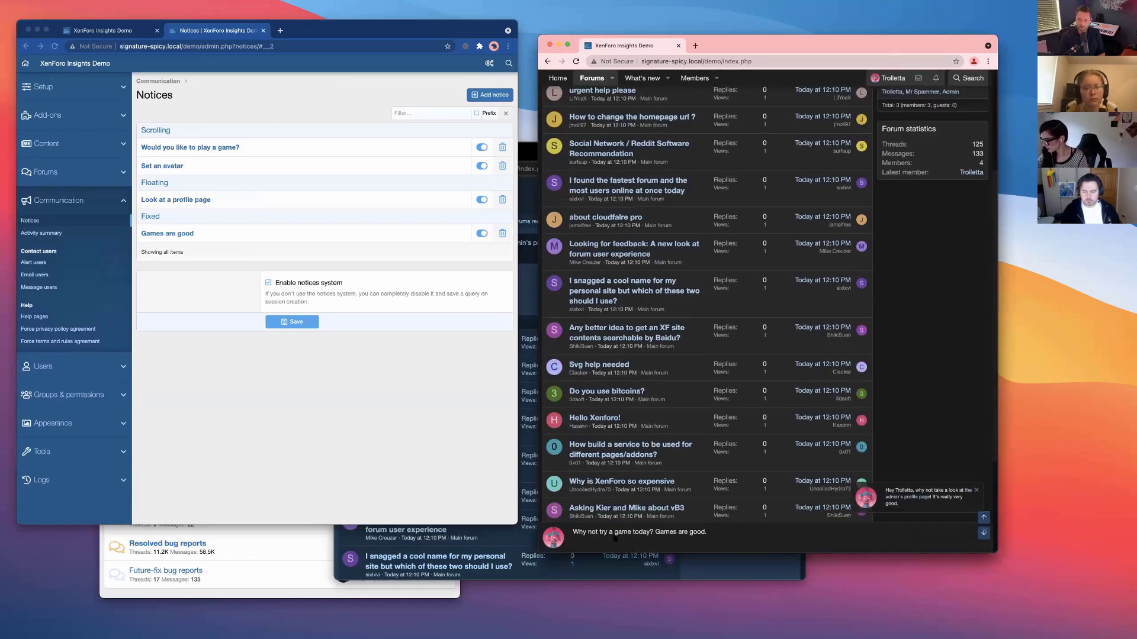
- Open the "Set an avatar" notice and examine the link and overlay attribute in its message, returning the member's forum page to its start
click(327, 260)
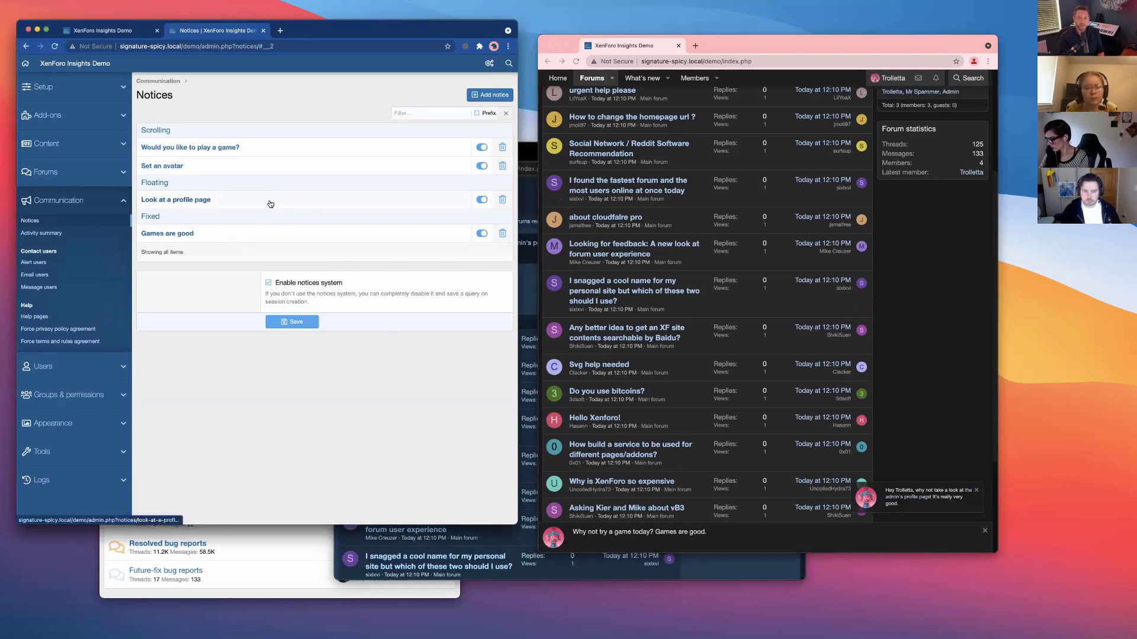
click(198, 170)
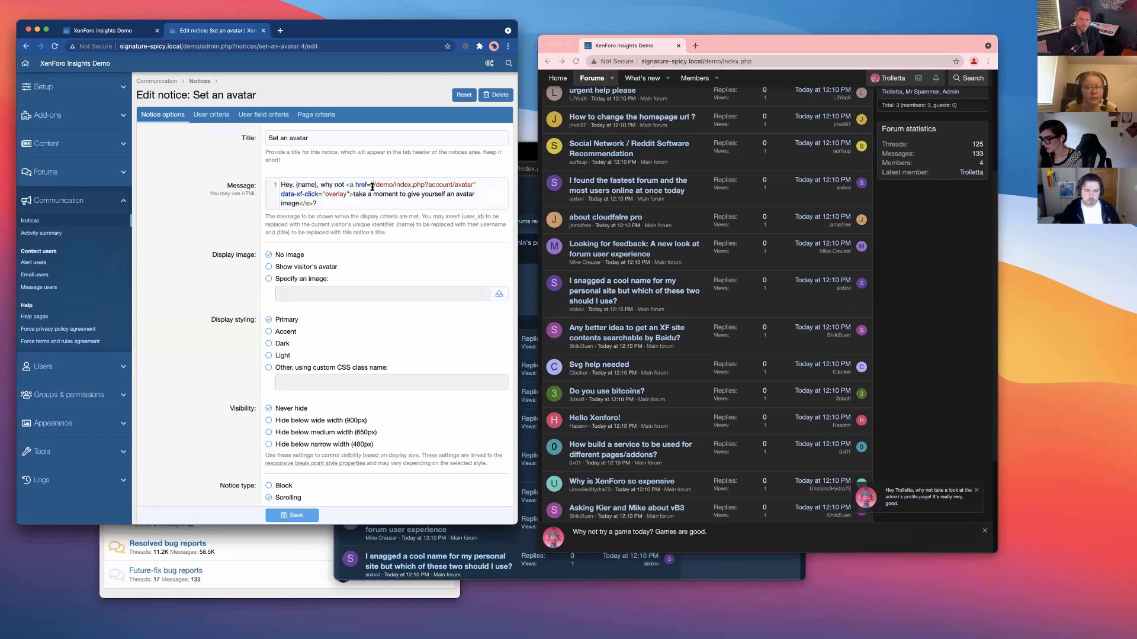
drag(372, 187, 349, 195)
click(349, 195)
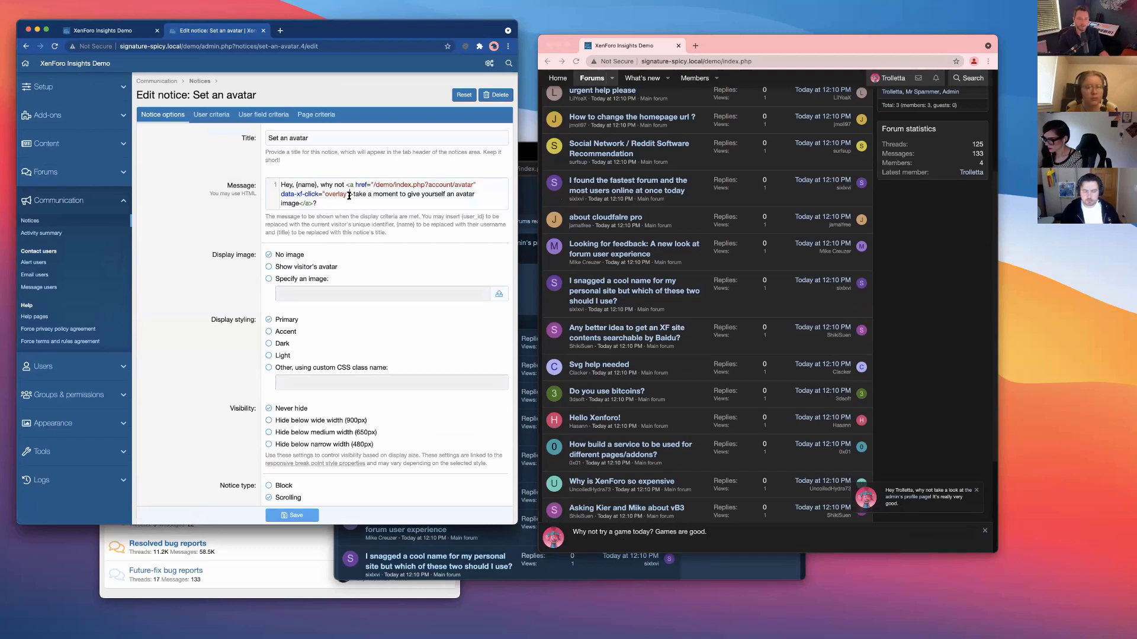
click(885, 320)
scroll(891, 144, up, 3)
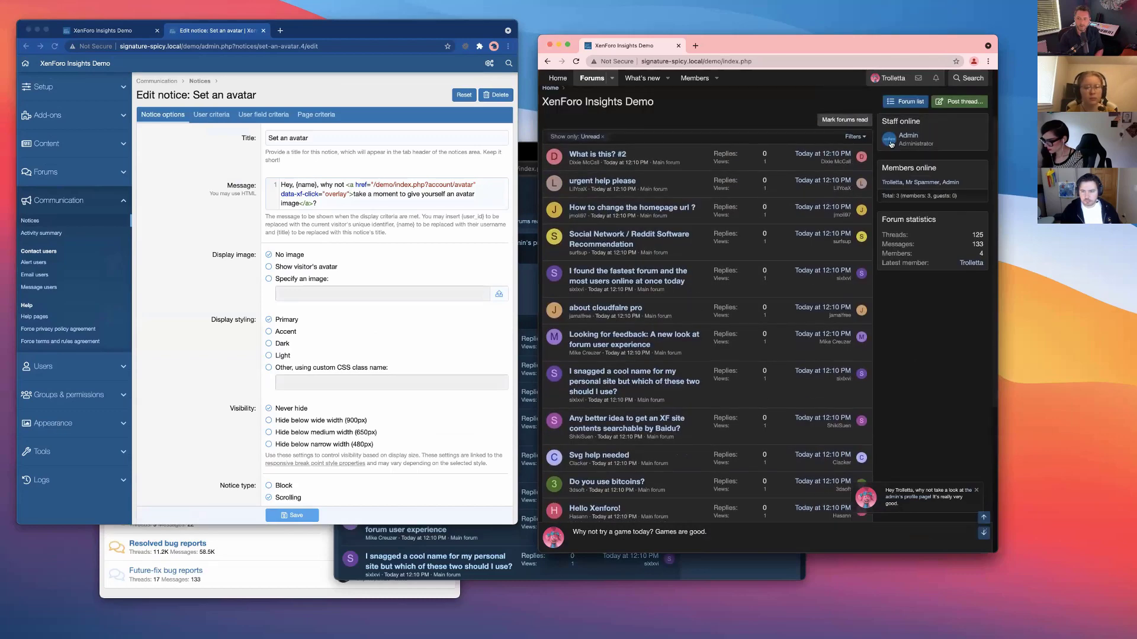
scroll(891, 143, up, 3)
click(222, 135)
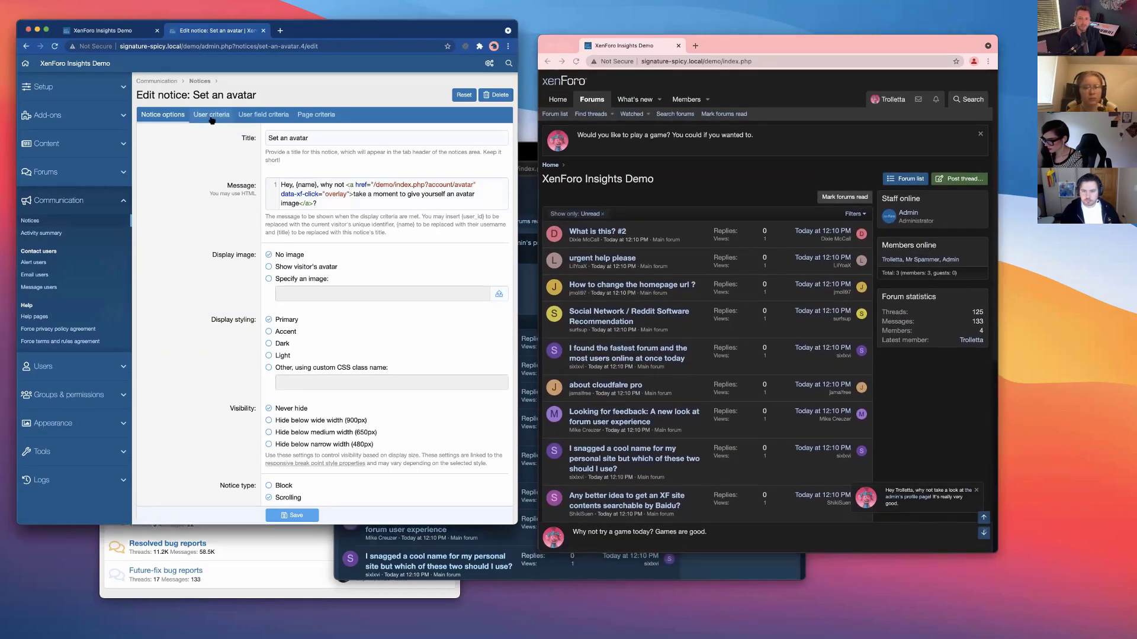
- Switch the "User has no avatar" criterion of the "Set an avatar" notice off and on again in its user criteria
click(211, 117)
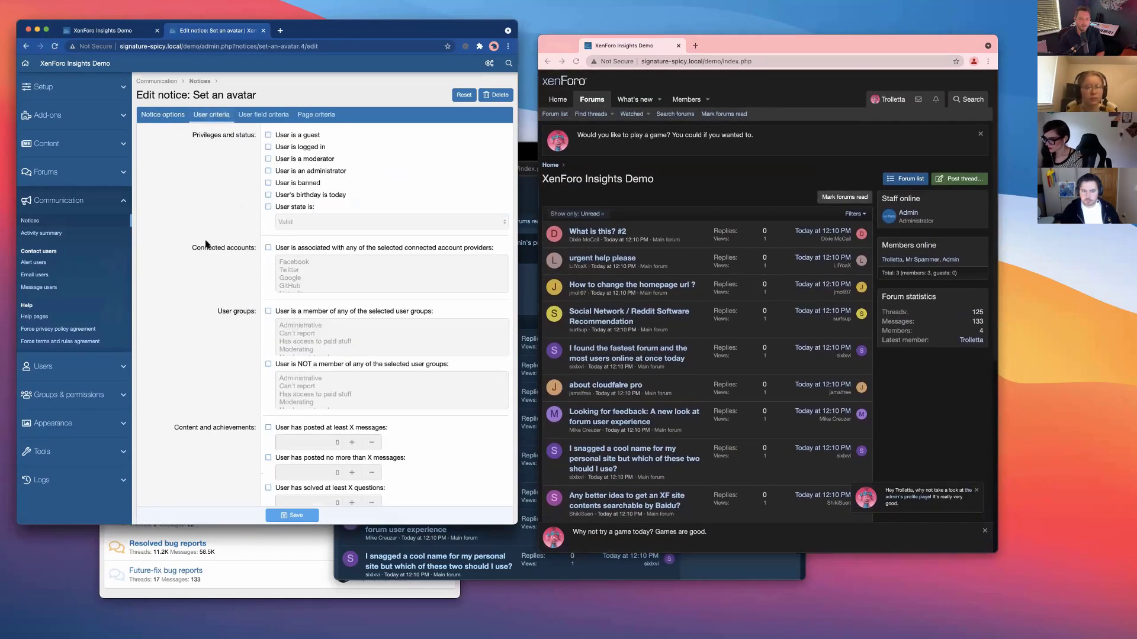
scroll(206, 244, down, 15)
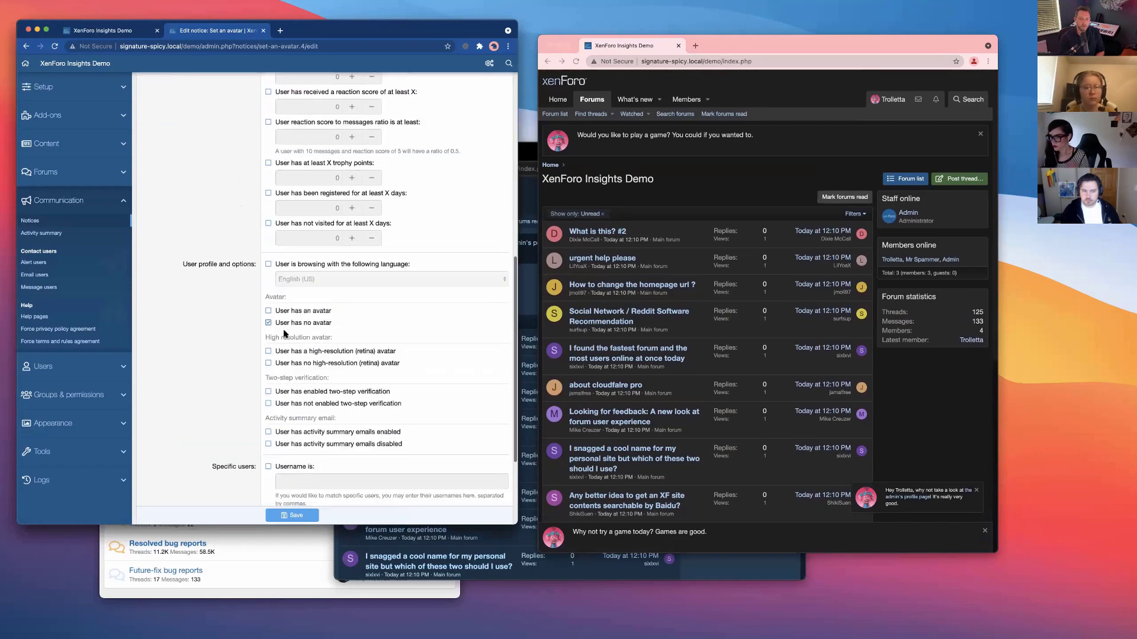
click(268, 324)
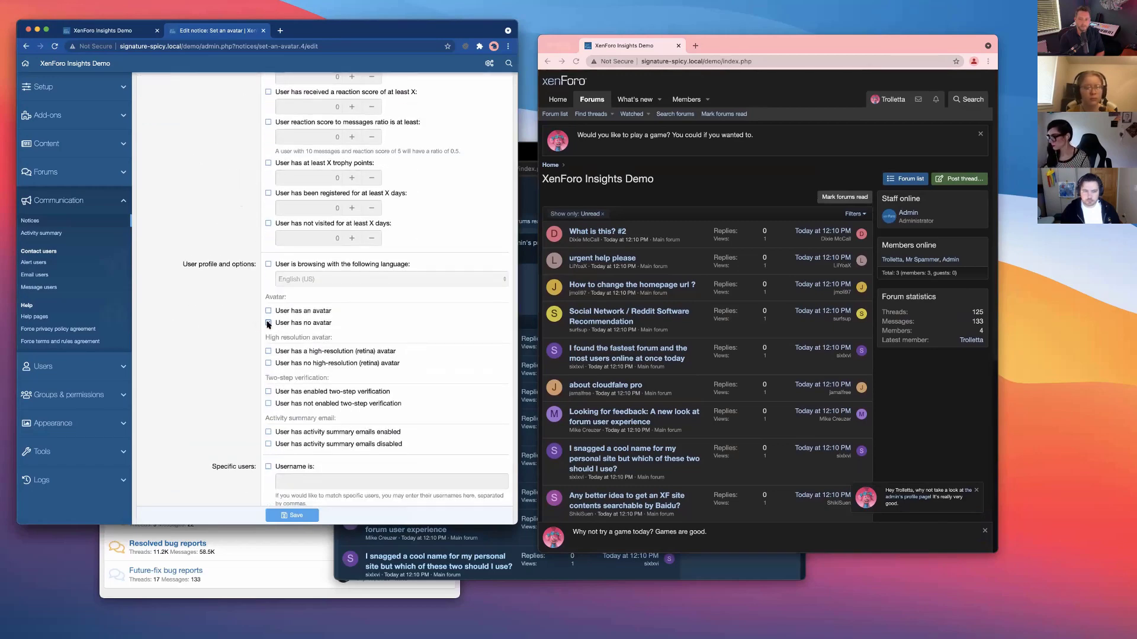
click(268, 323)
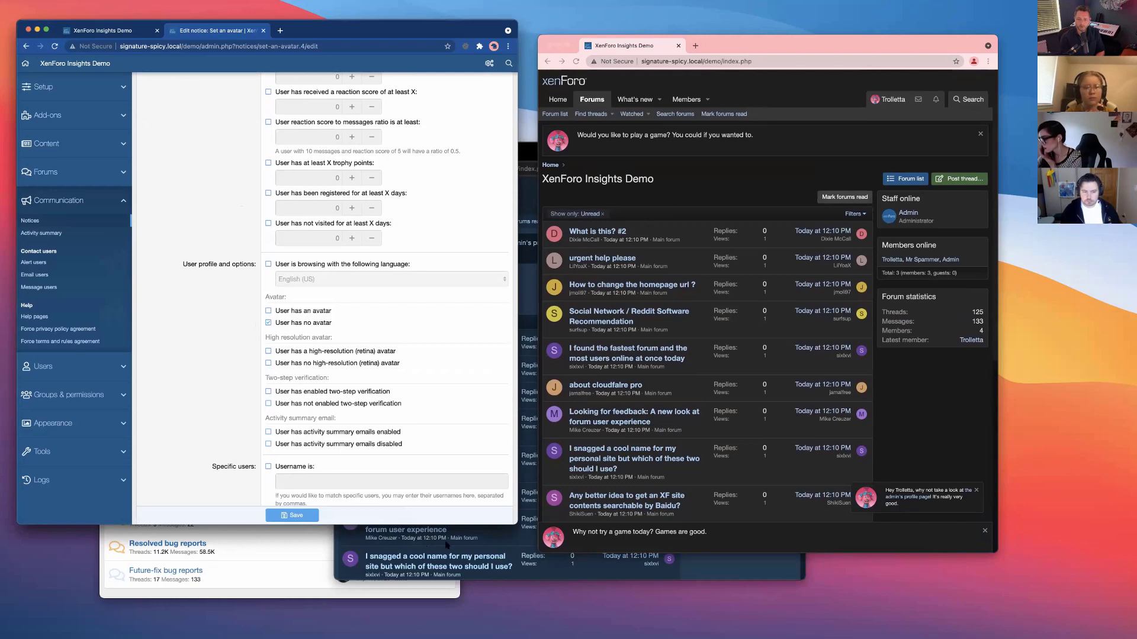
- Switch to the first member's forum window and delete that member's custom avatar, leaving the file chooser without a selection
click(447, 545)
click(655, 209)
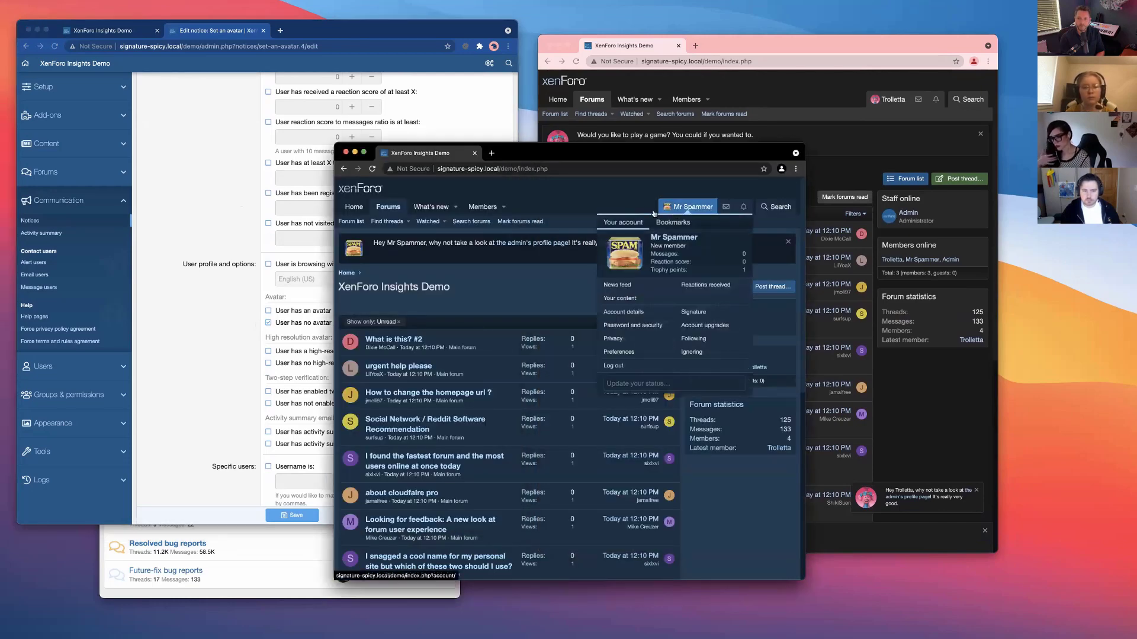
click(629, 260)
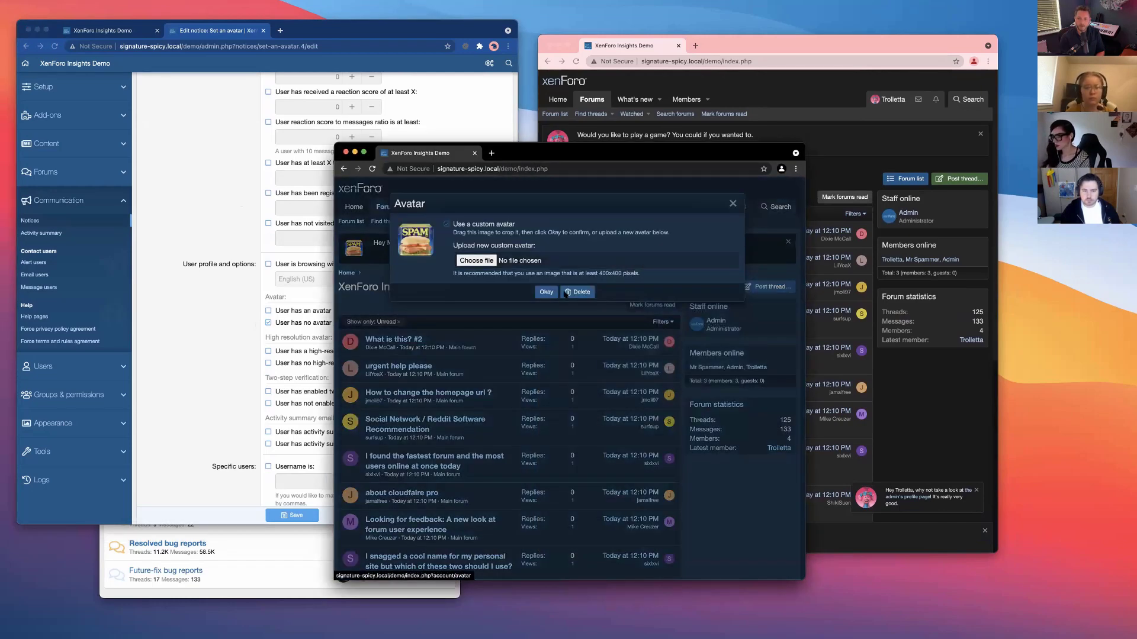
click(476, 261)
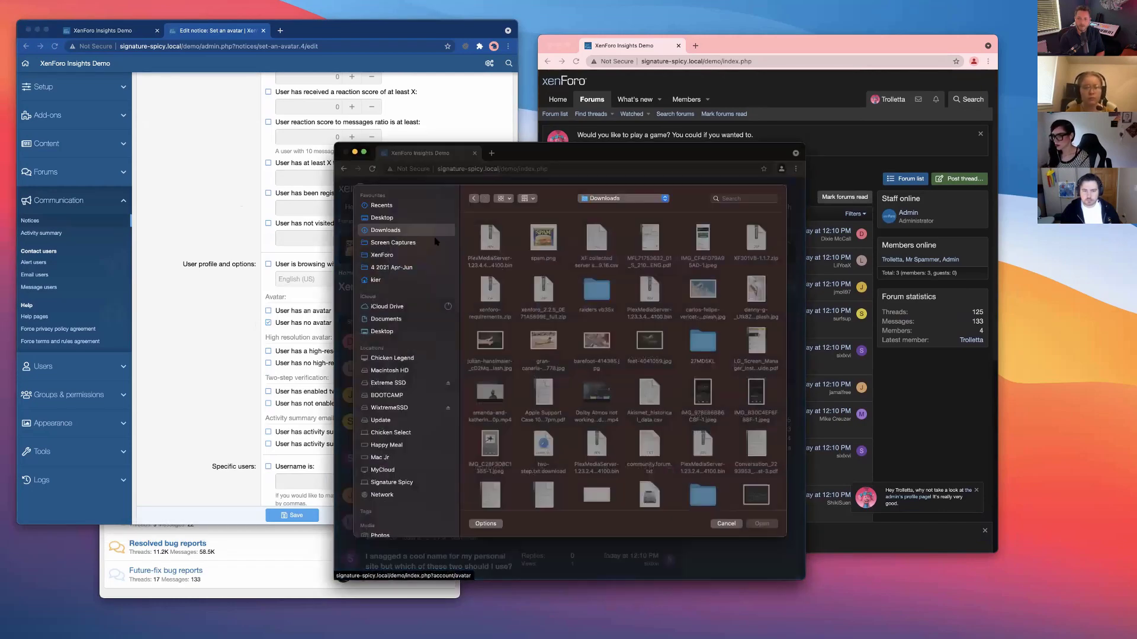
click(727, 523)
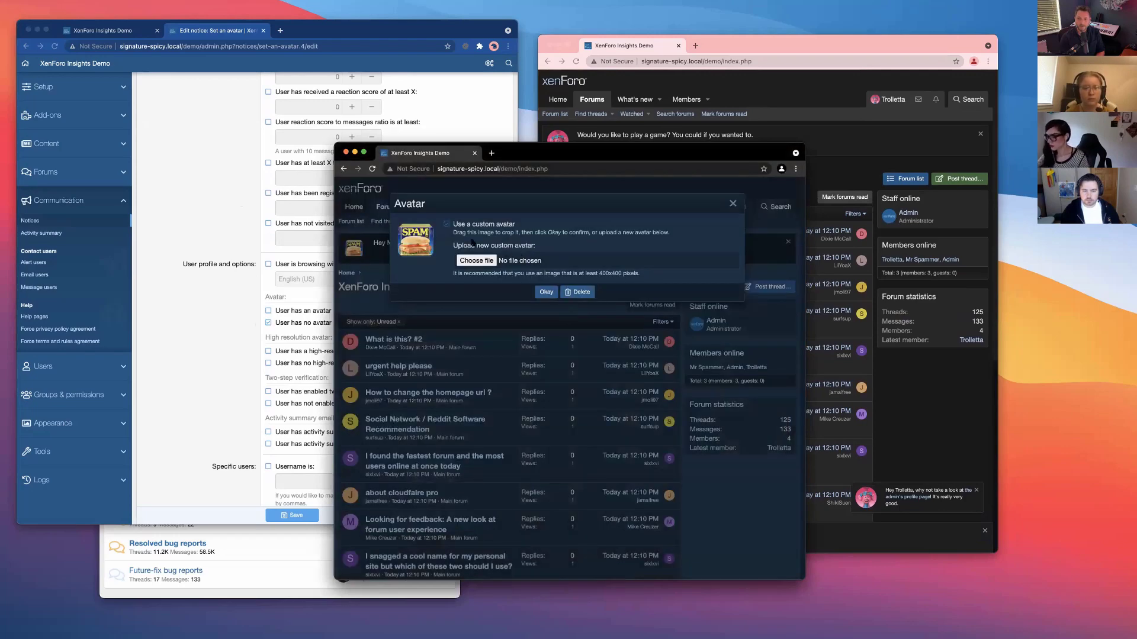
click(568, 292)
click(546, 291)
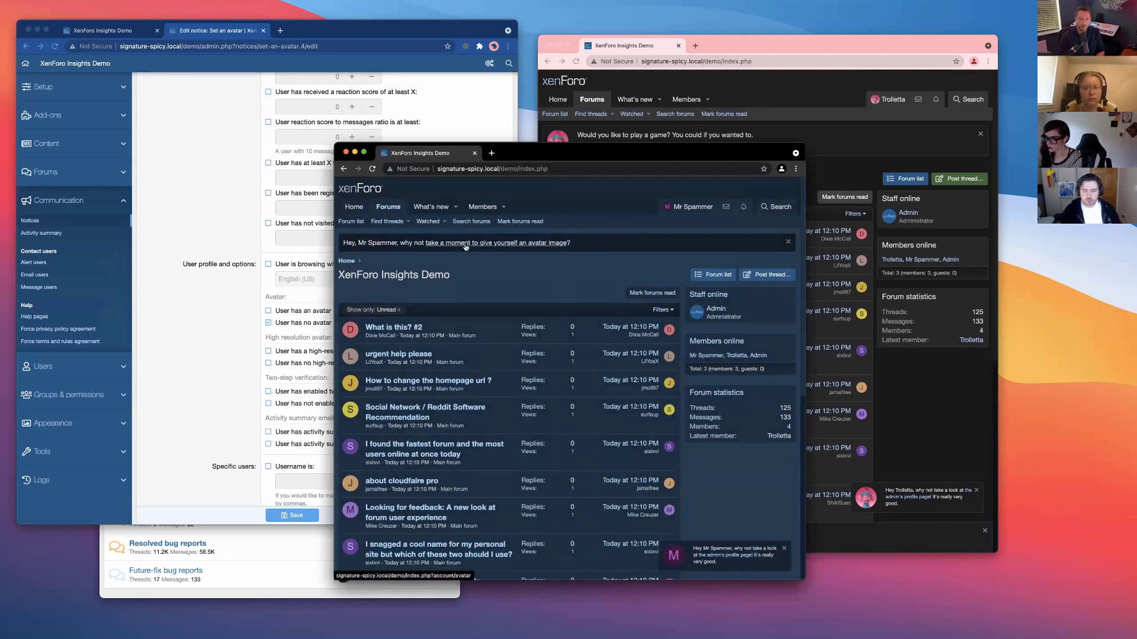
- Open the avatar dialog through the link in the avatar notice and close it without changes
click(496, 244)
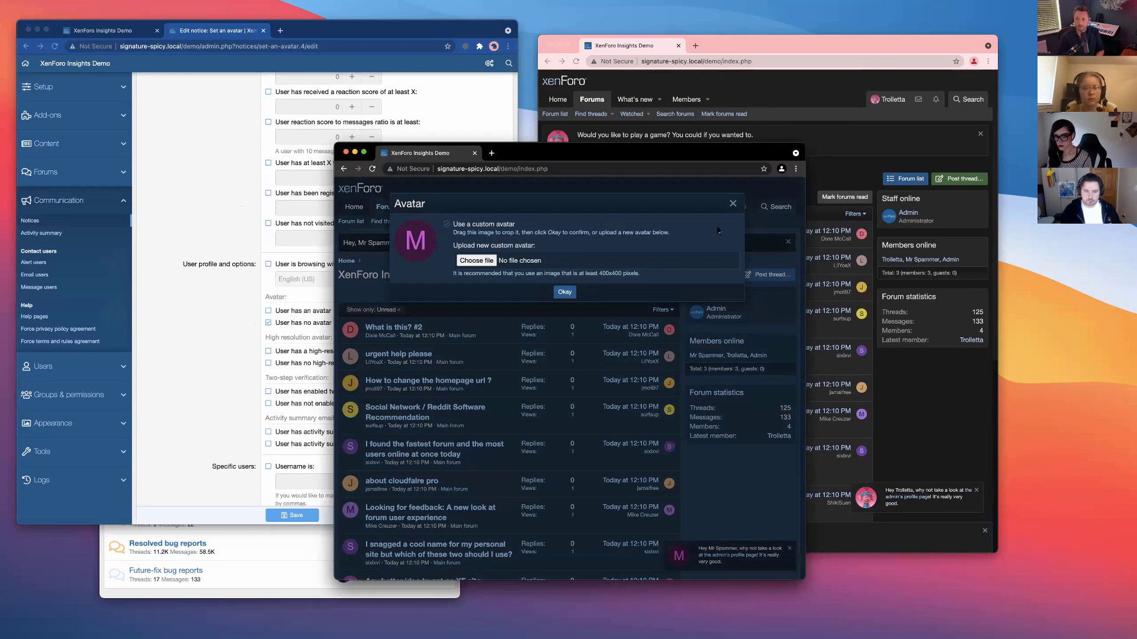
click(732, 204)
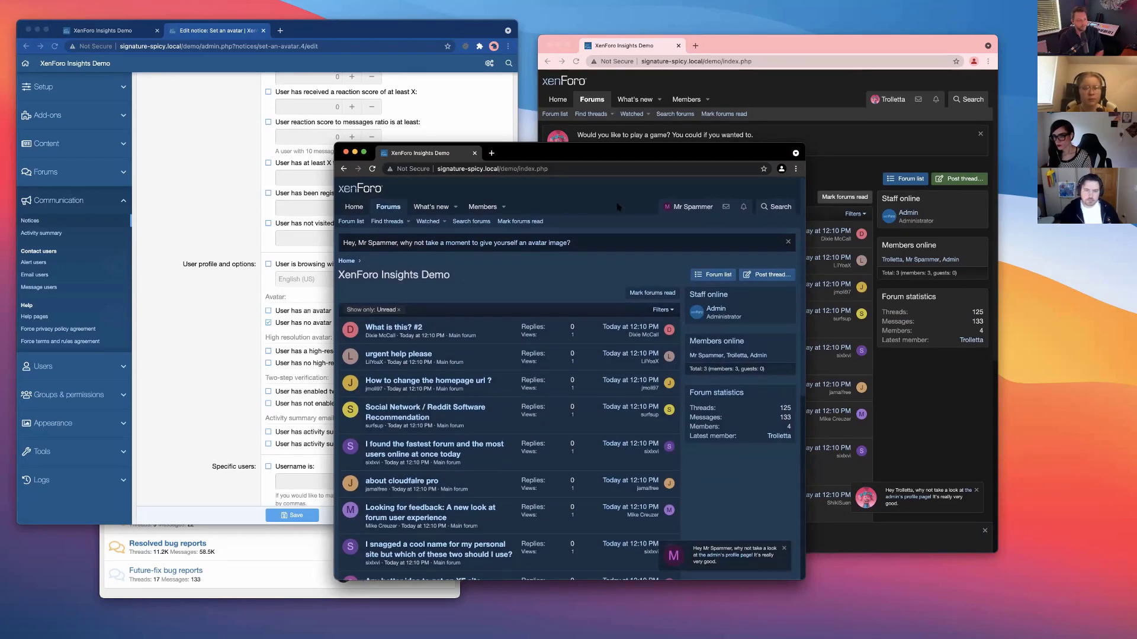
- Return to the admin window, enlarge it and enable "User is a guest" in the user criteria of the "Set an avatar" notice
click(224, 265)
scroll(223, 261, up, 10)
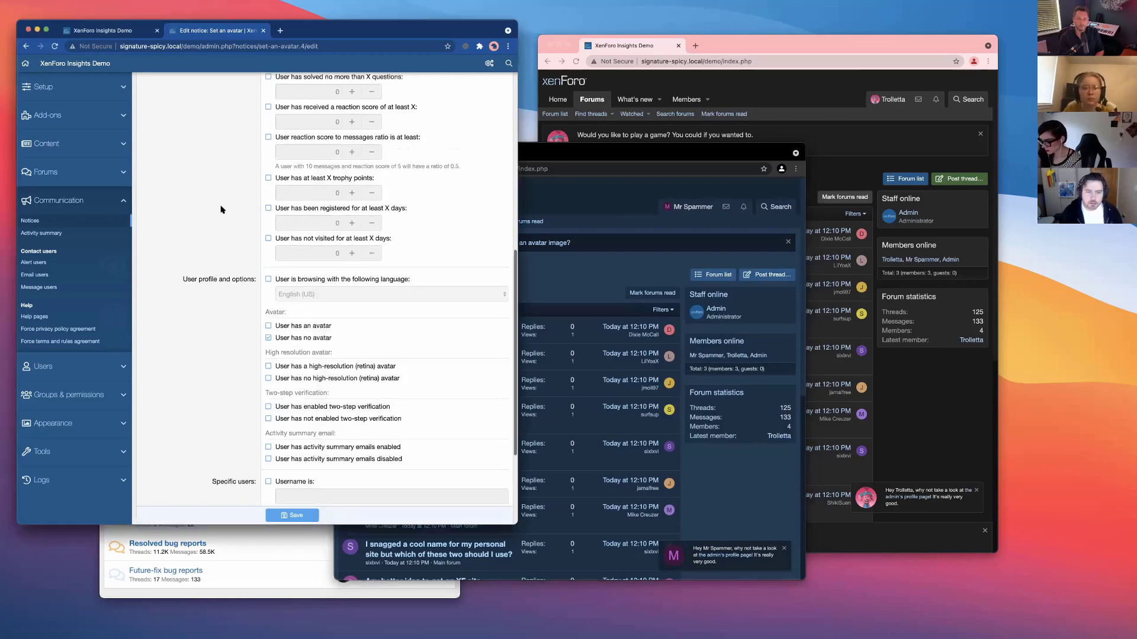
scroll(222, 167, up, 4)
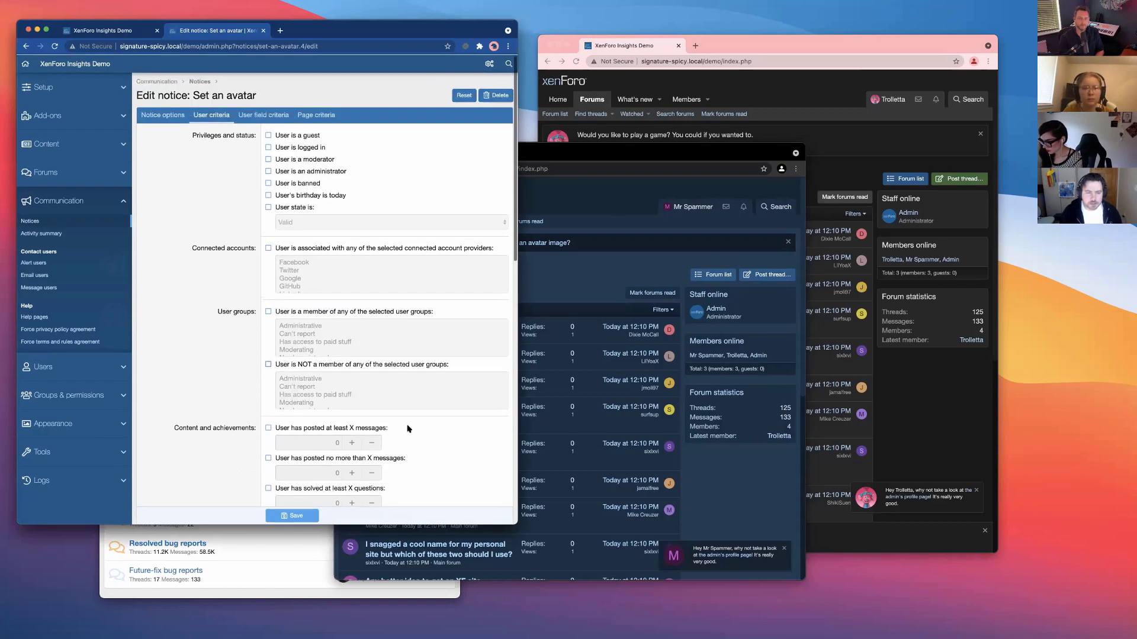
drag(514, 521, 537, 554)
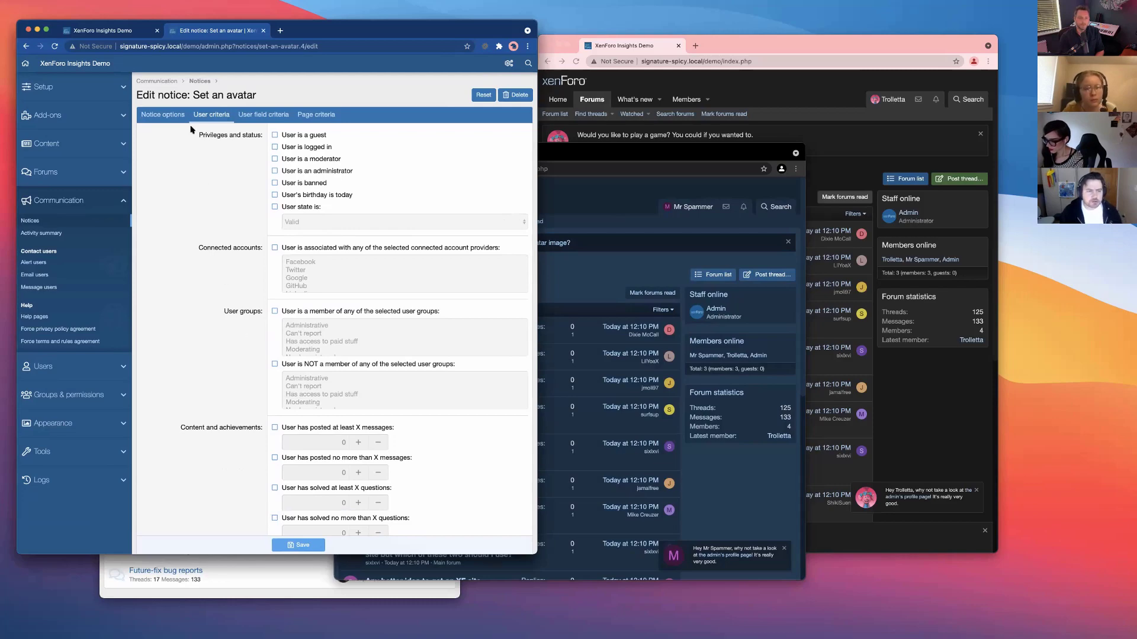
click(171, 121)
click(208, 116)
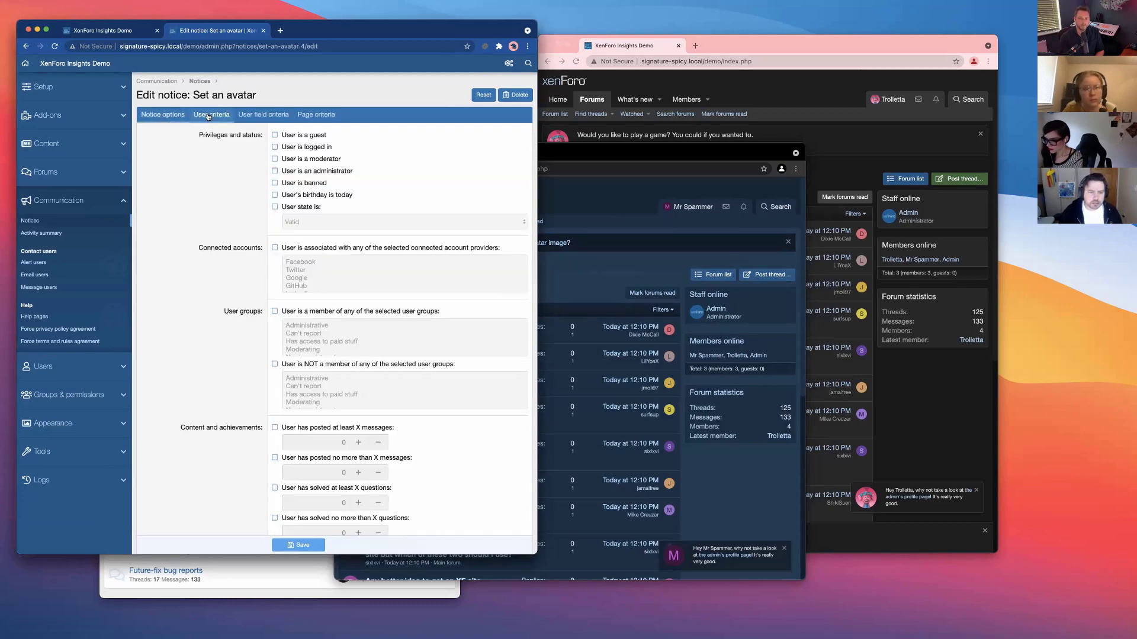
scroll(245, 344, down, 1)
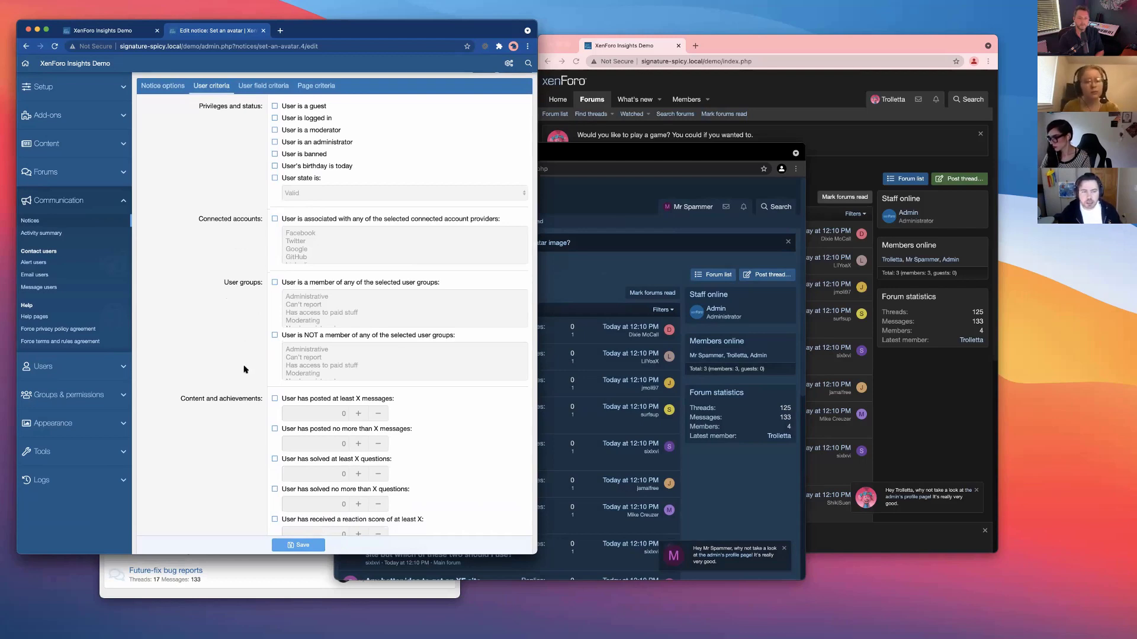
click(307, 106)
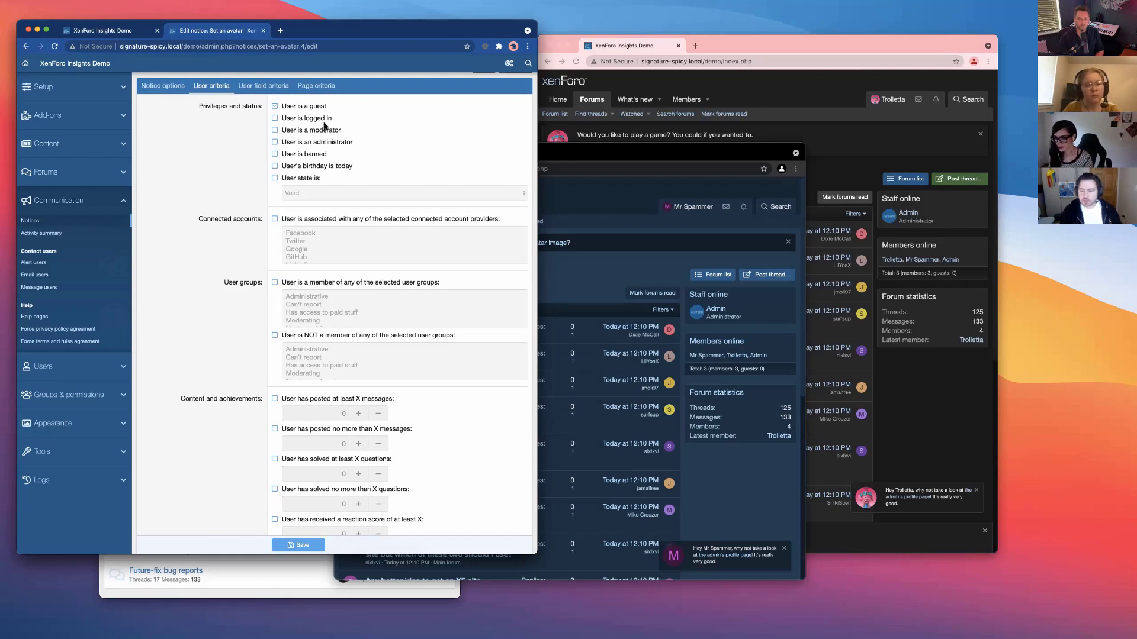
drag(534, 552, 705, 602)
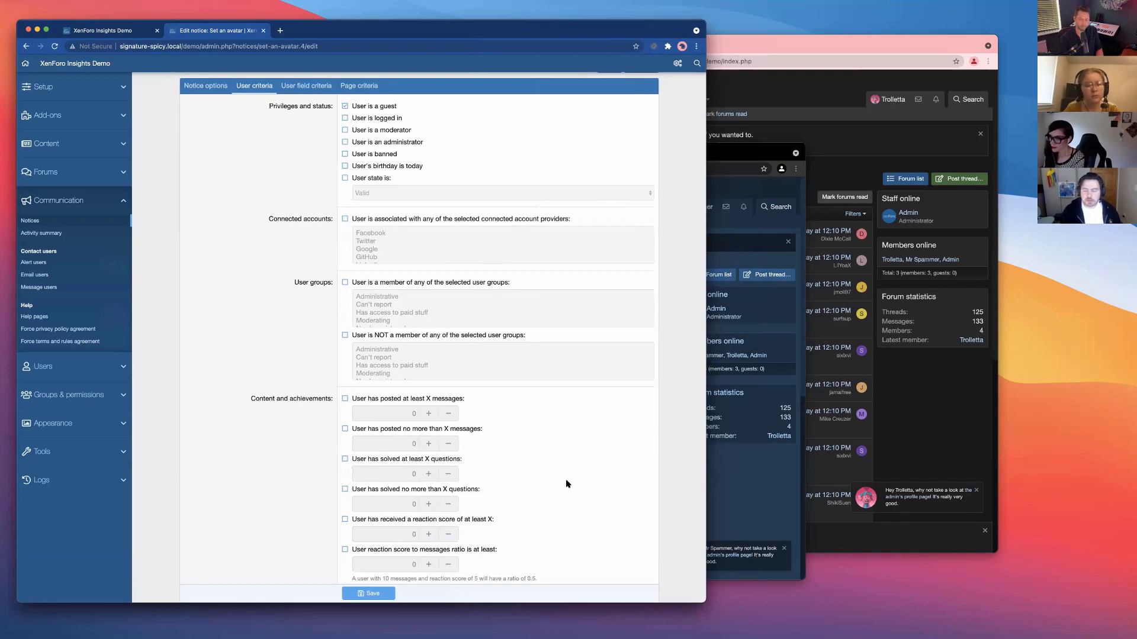
- Magnify the admin page to 175% and examine the page criteria of the "Set an avatar" notice, including nodes and page information
key(super+plus)
key(super+plus)
key(super+plus)
key(super+plus)
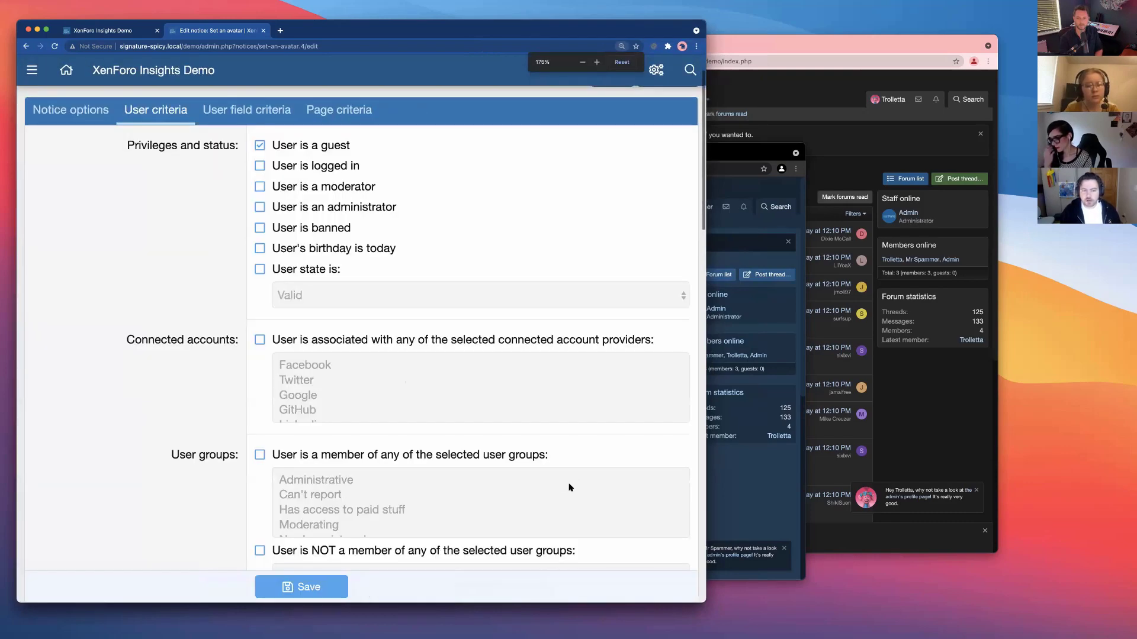
mouse_move(711, 614)
mouse_down()
mouse_move(718, 629)
mouse_move(709, 615)
mouse_up()
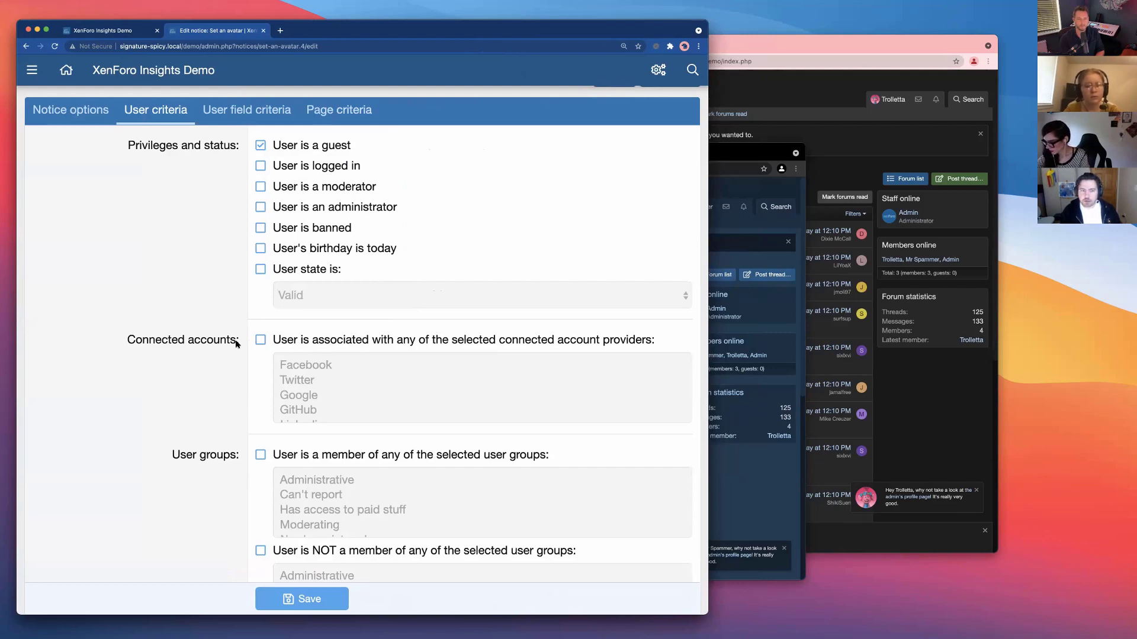
click(337, 112)
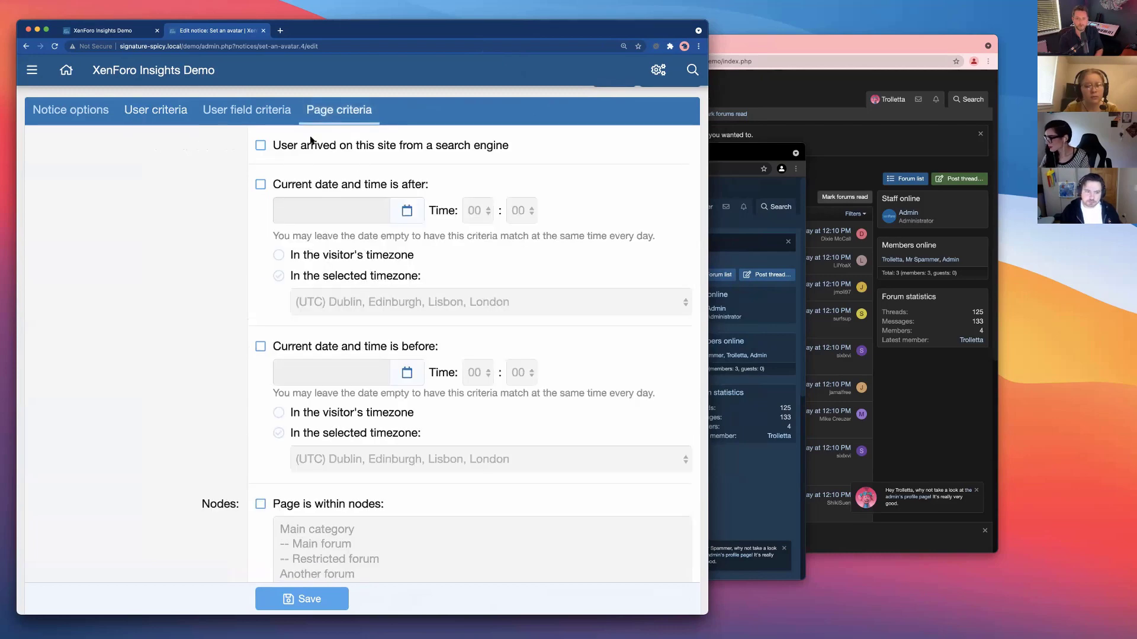
scroll(279, 304, down, 5)
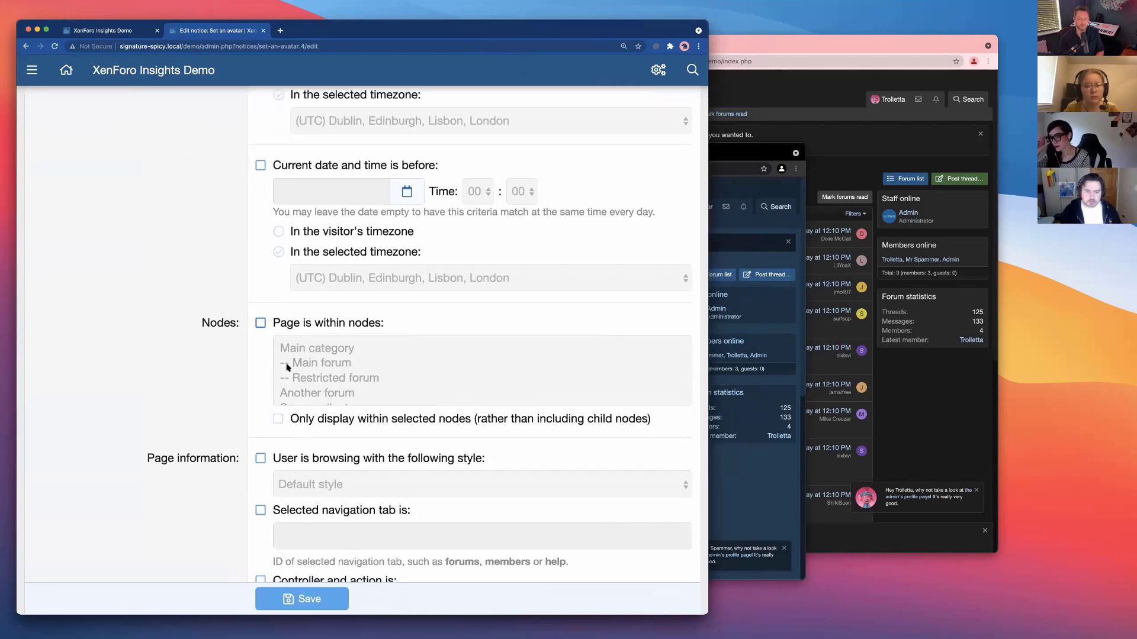
scroll(286, 368, down, 6)
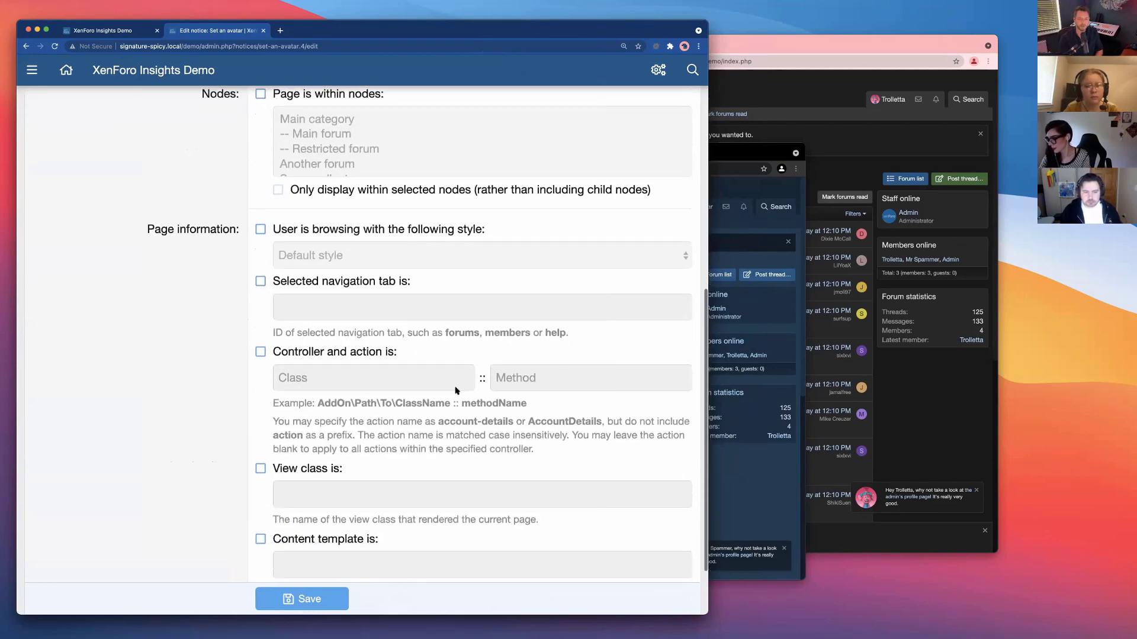
scroll(308, 324, up, 1)
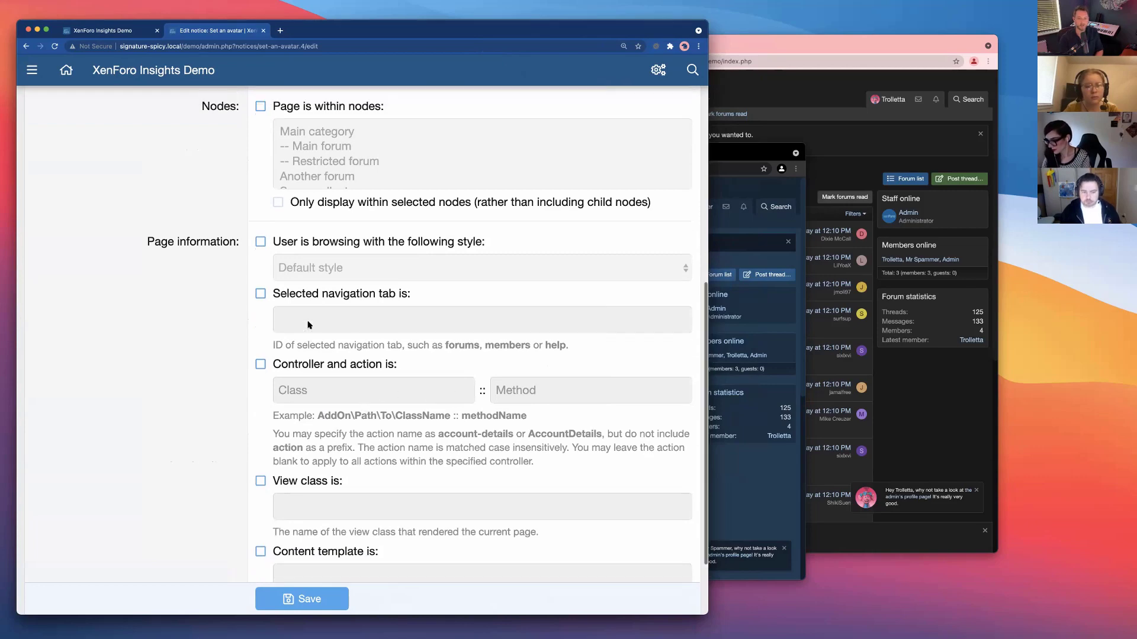
scroll(308, 324, up, 5)
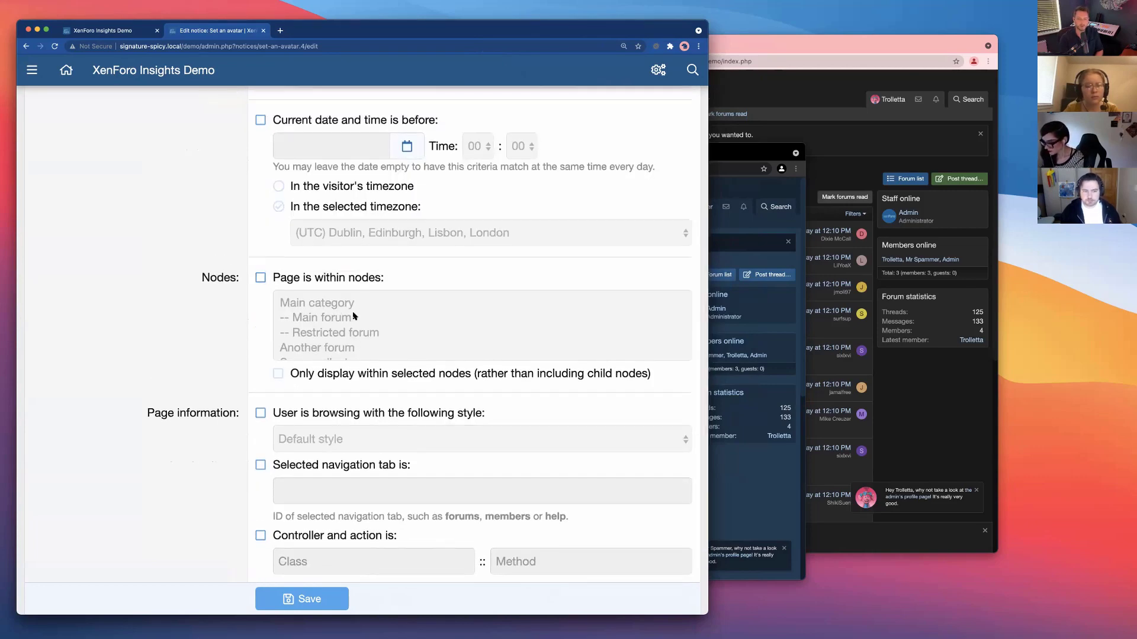
scroll(272, 403, down, 4)
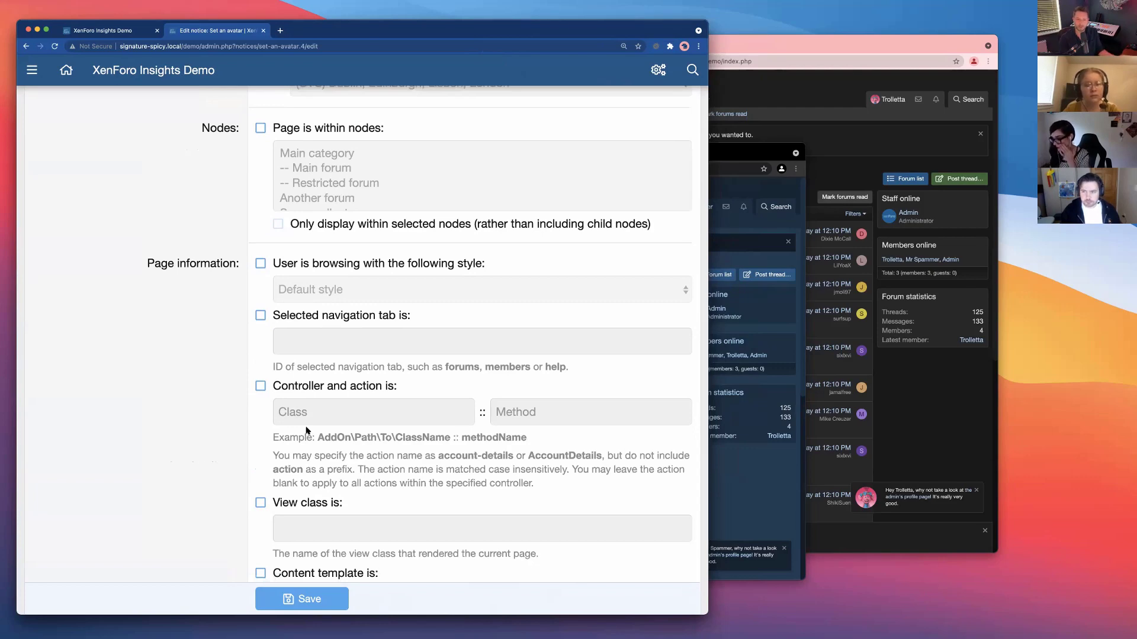
scroll(225, 394, up, 4)
scroll(225, 393, up, 8)
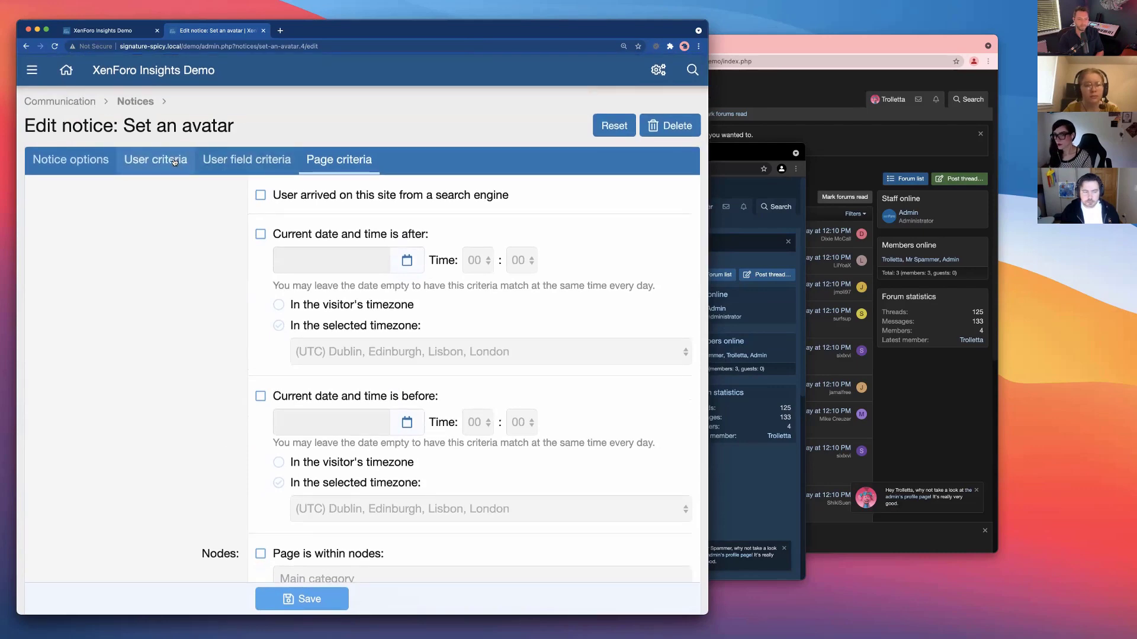
- In the user criteria, disable "User is a guest" and try the connected account providers criterion with Facebook, switching it off again
click(174, 162)
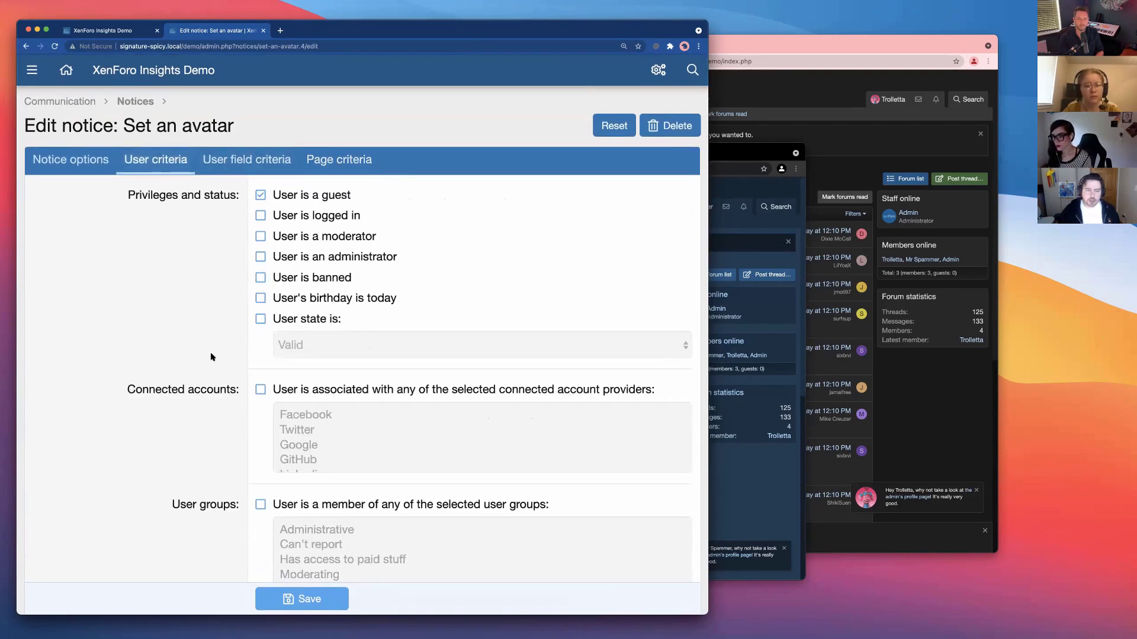
scroll(210, 355, down, 5)
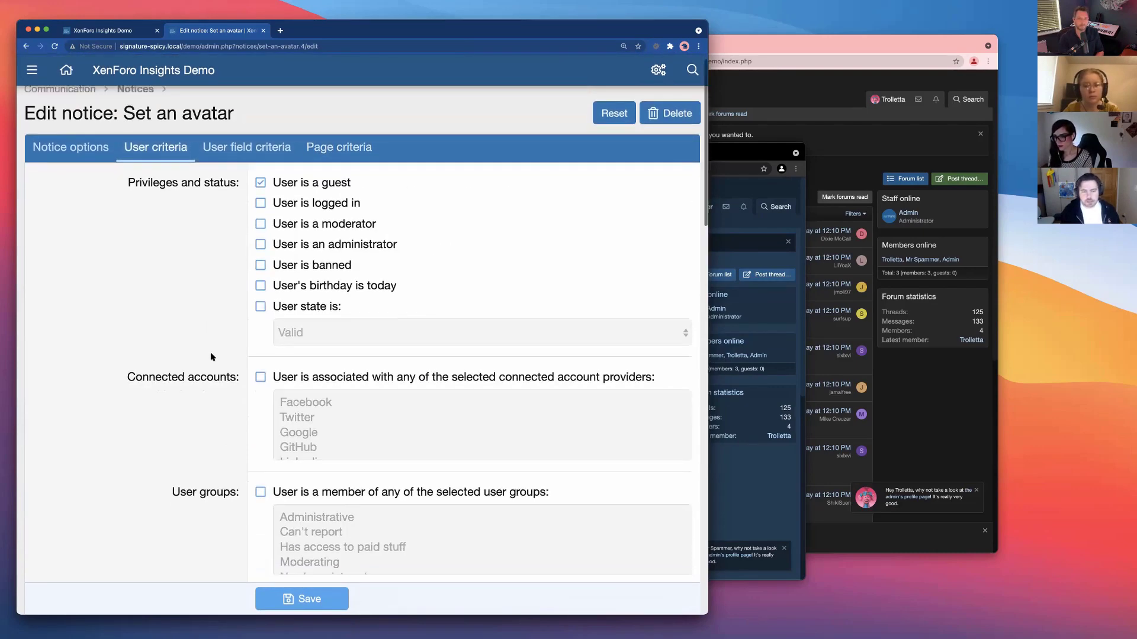
scroll(178, 435, up, 2)
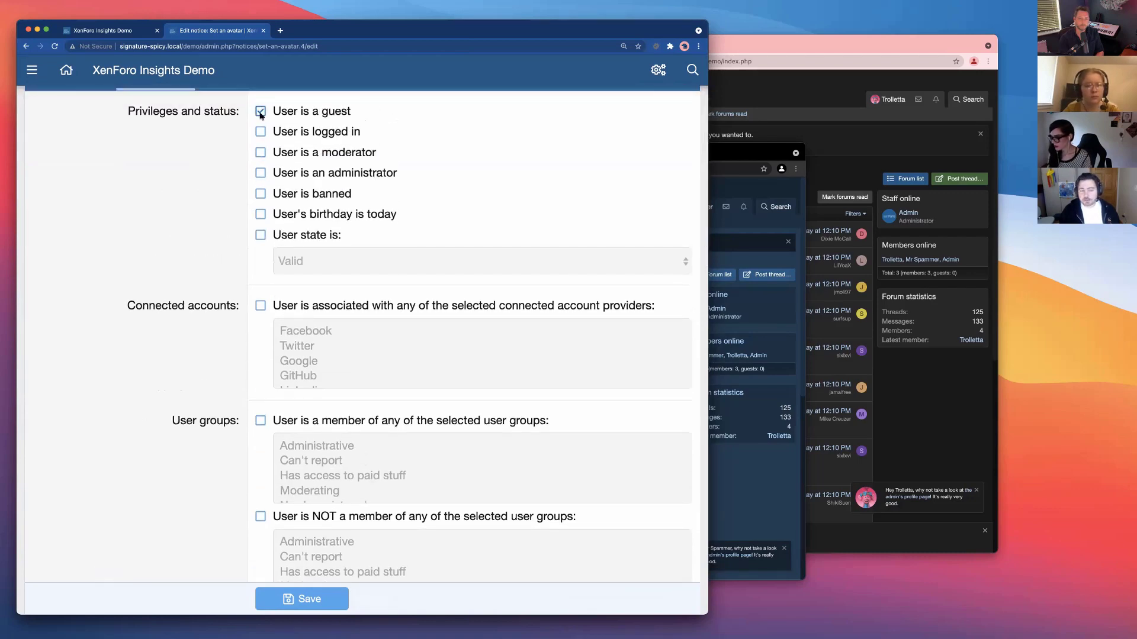
click(260, 305)
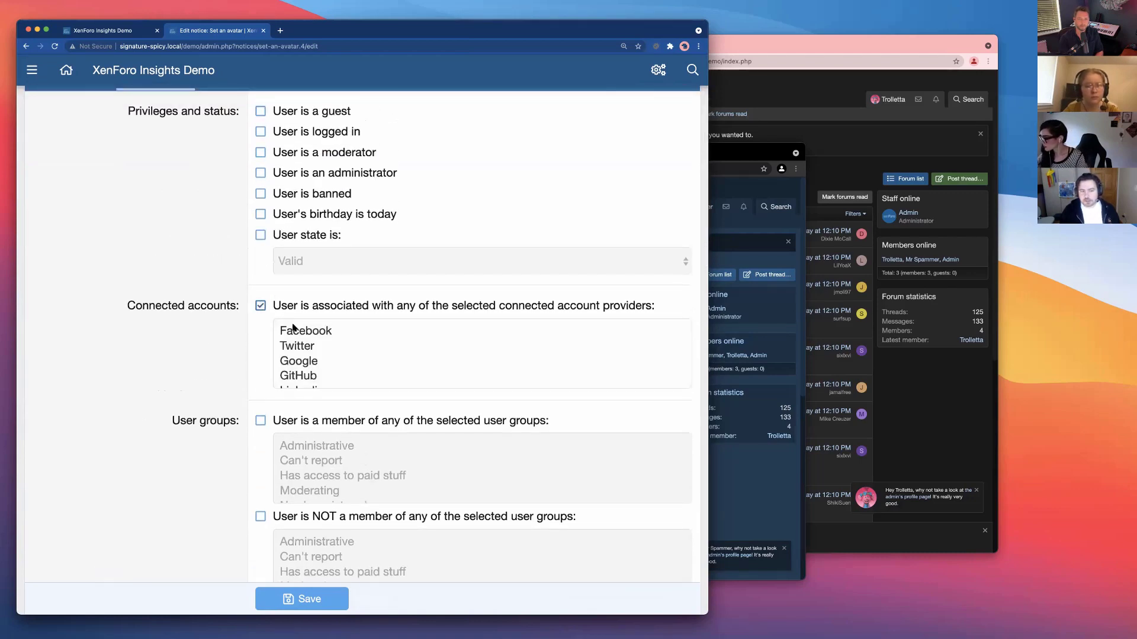
click(309, 333)
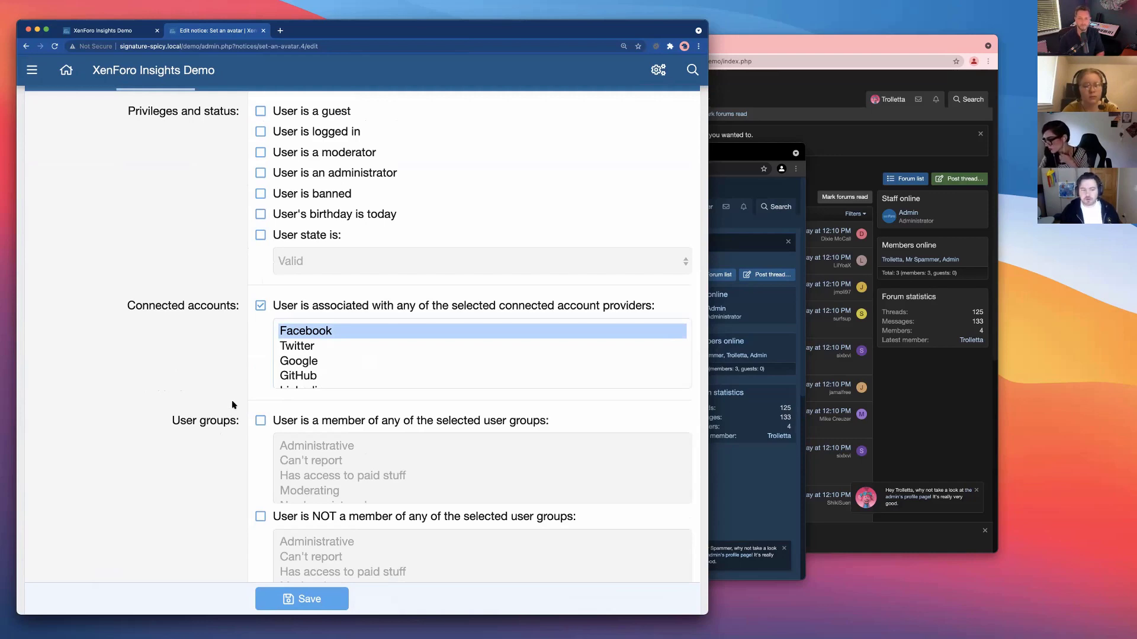
click(260, 307)
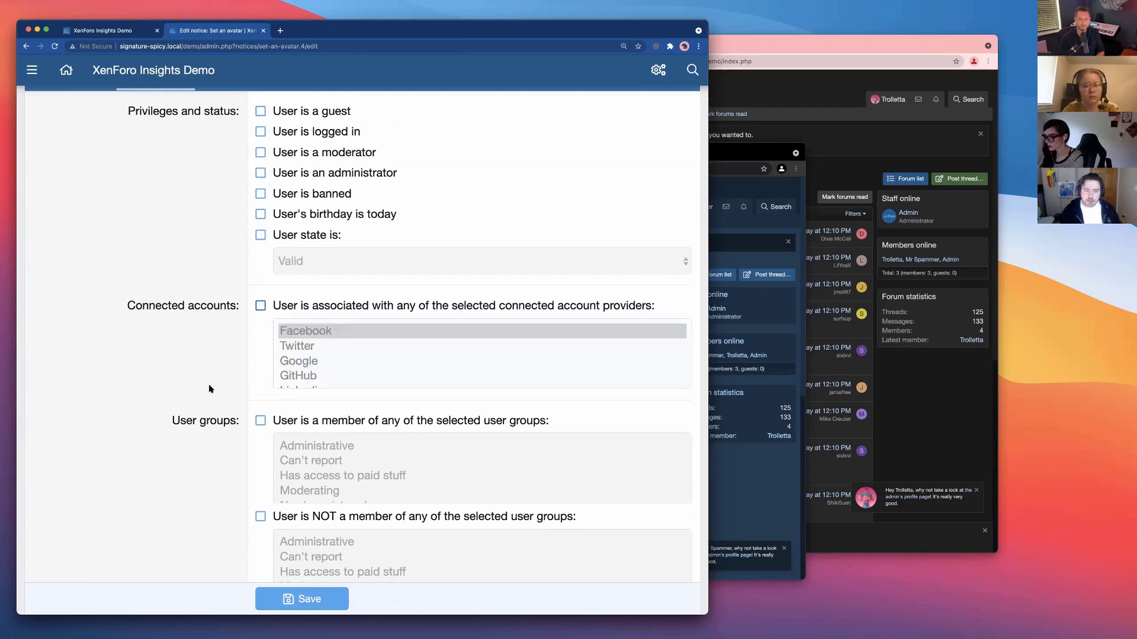
- Enable both user group criteria, member and NOT a member, selecting "Can't report" in each group list
scroll(211, 387, down, 3)
click(261, 289)
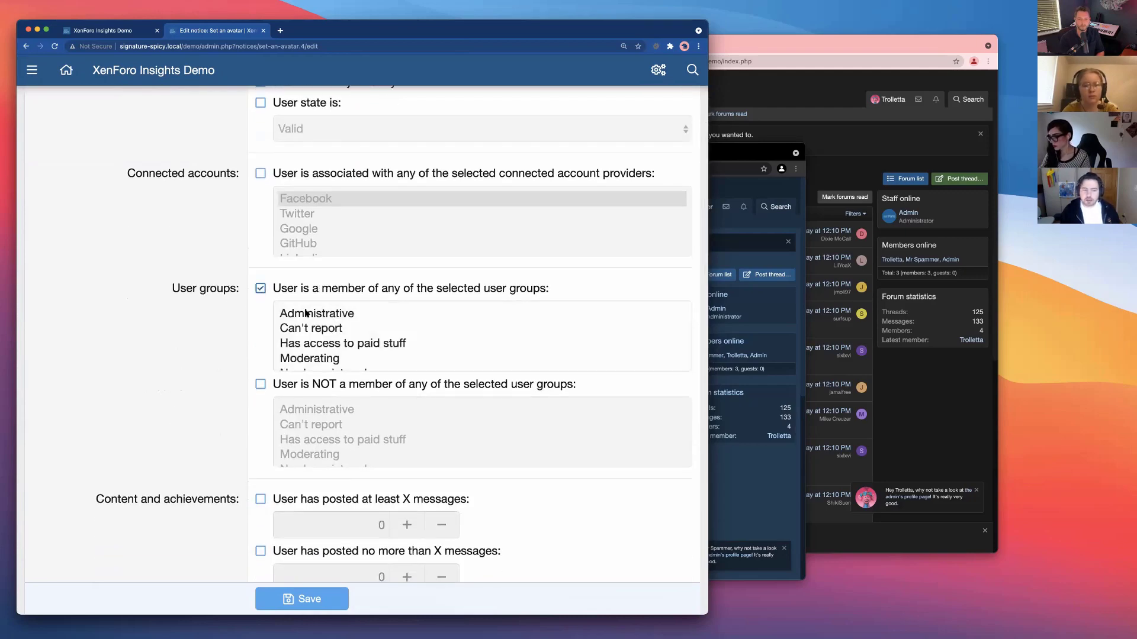
click(337, 328)
click(273, 386)
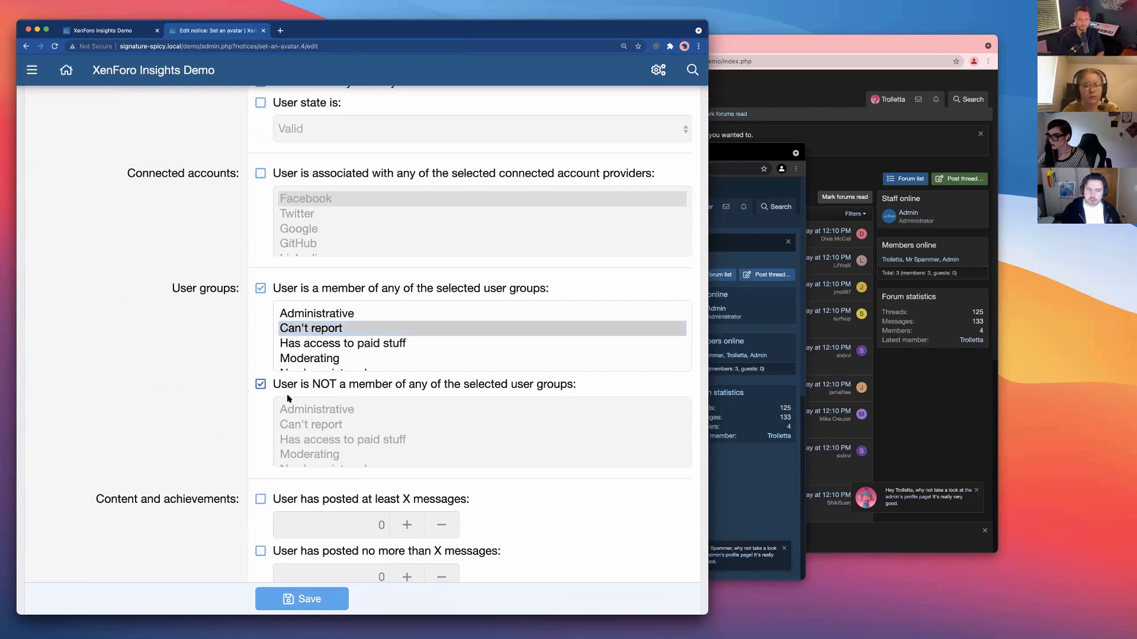
scroll(324, 441, down, 3)
scroll(325, 442, up, 3)
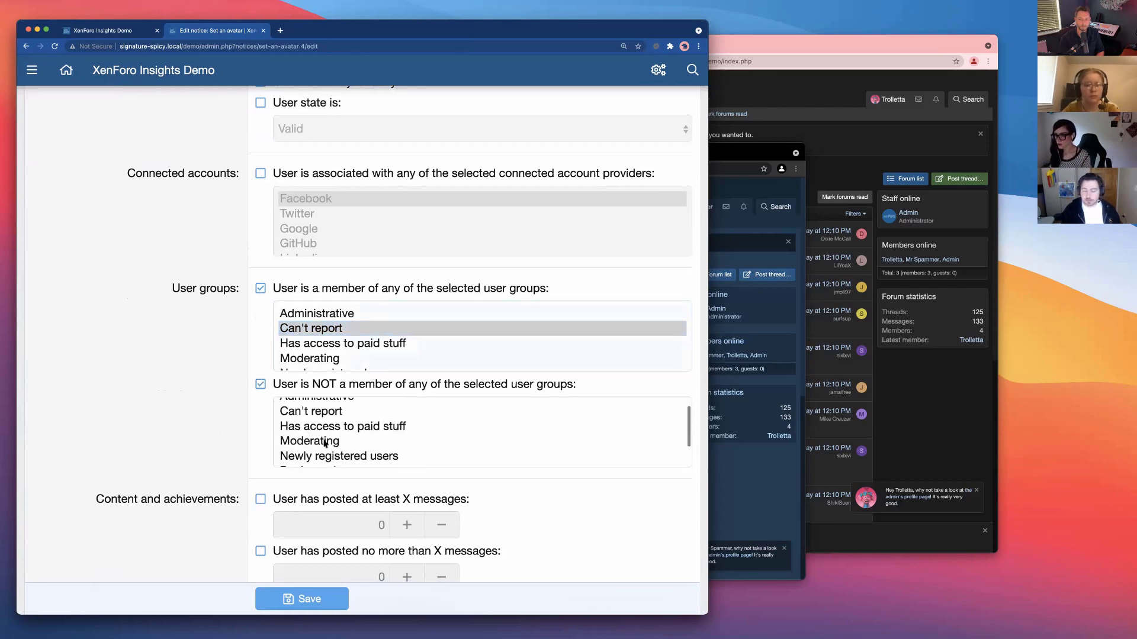
click(316, 421)
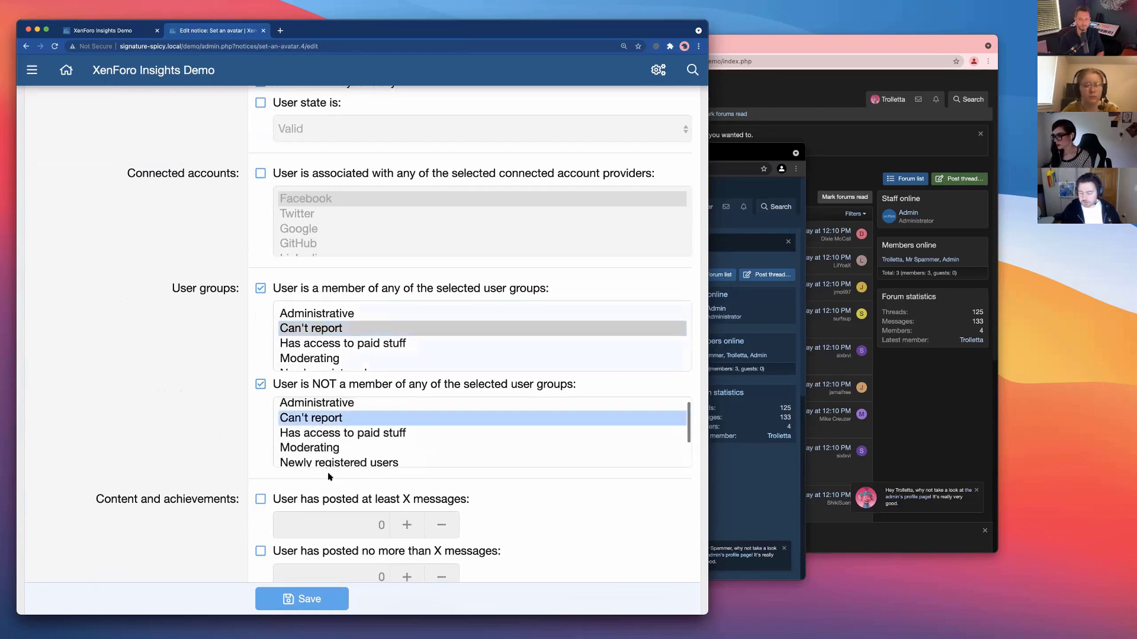
click(264, 331)
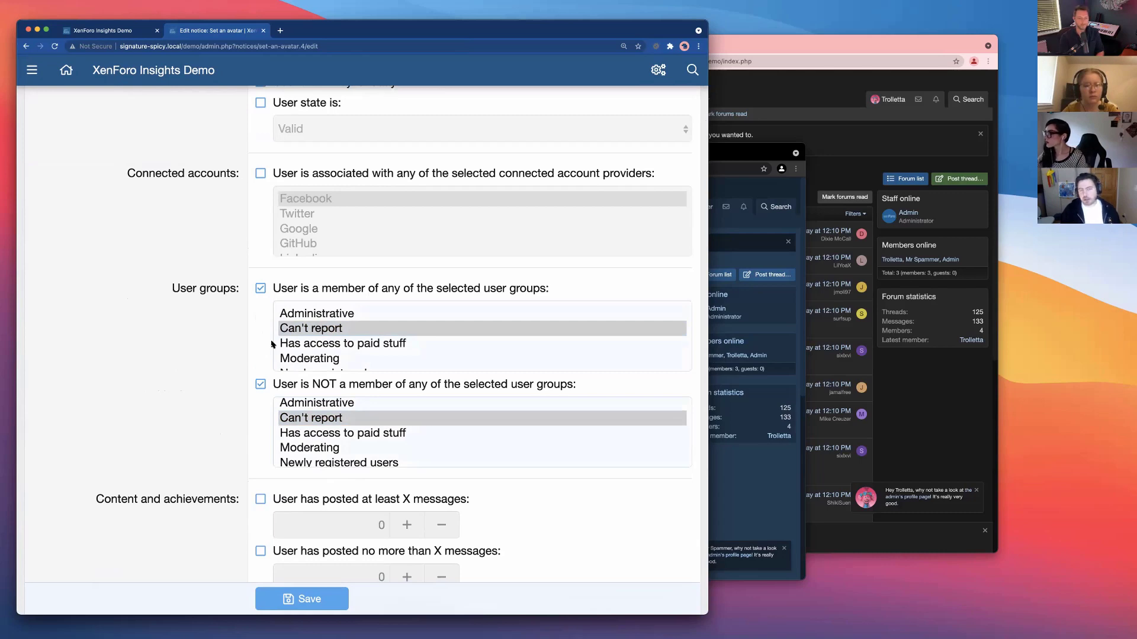
- Set the required membership group to "Newly registered users" and disable the "User is NOT a member of any of the selected user groups" criterion
click(325, 319)
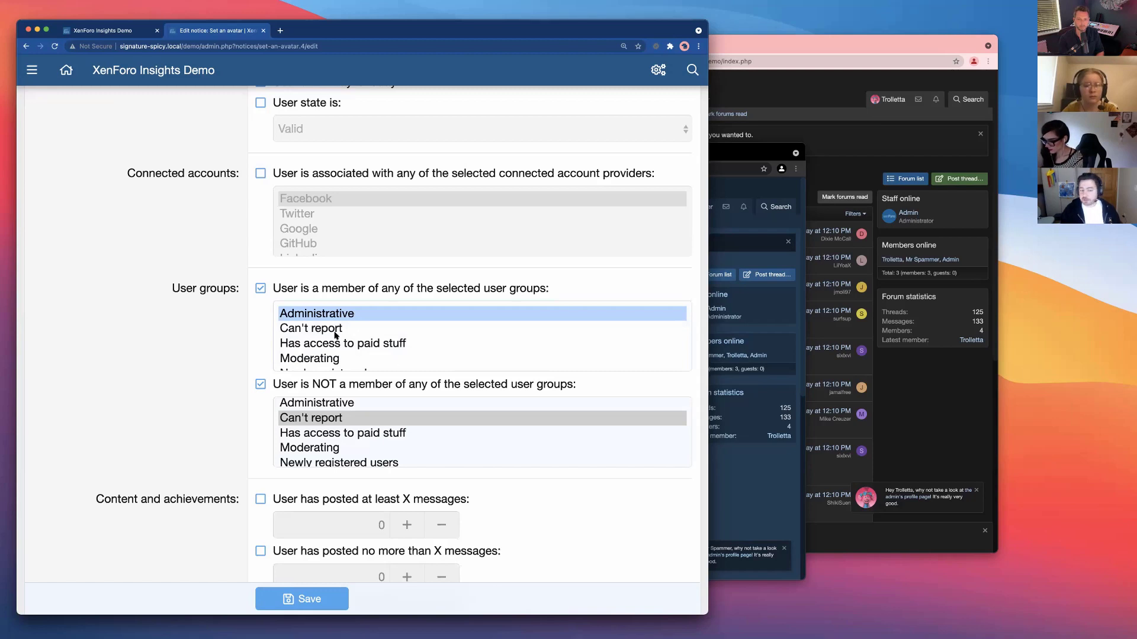
scroll(332, 346, down, 3)
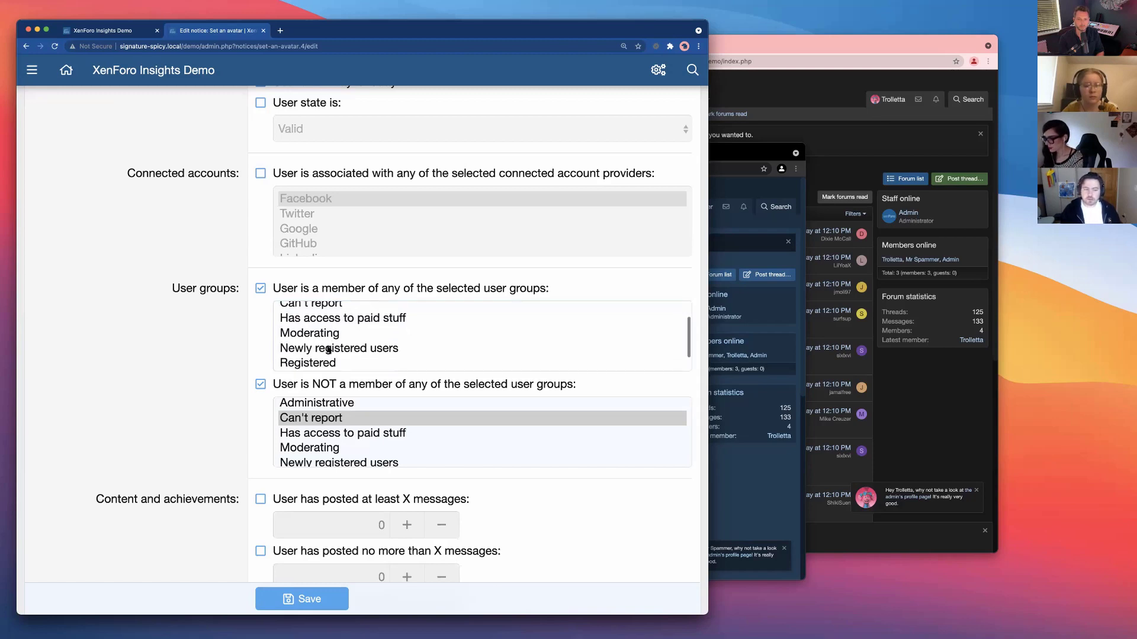
click(373, 348)
scroll(403, 339, down, 1)
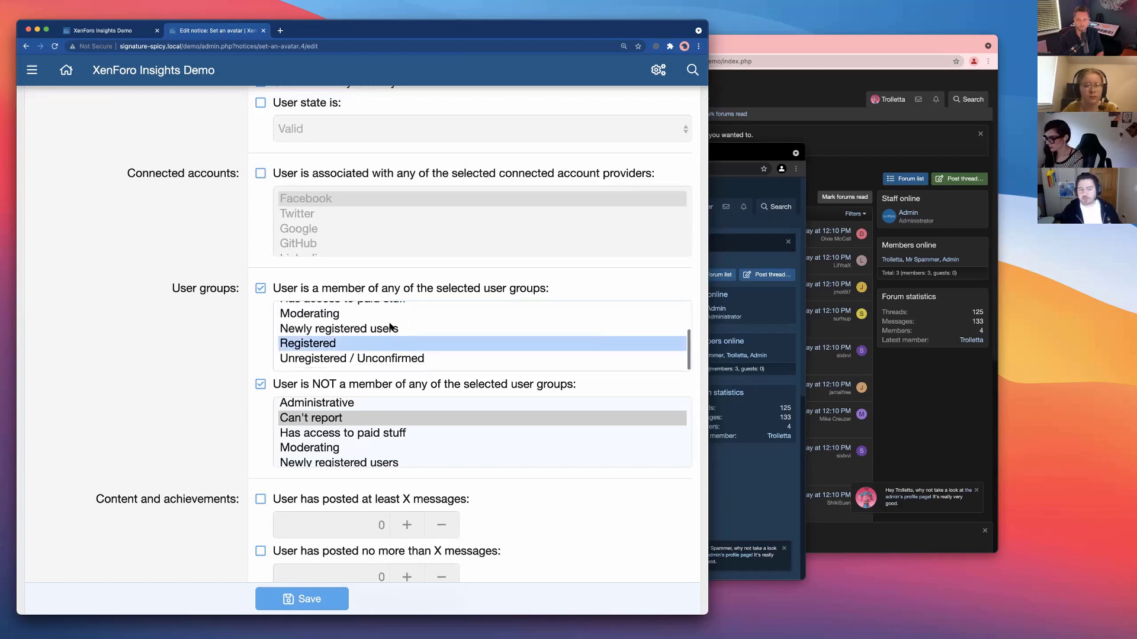
click(391, 328)
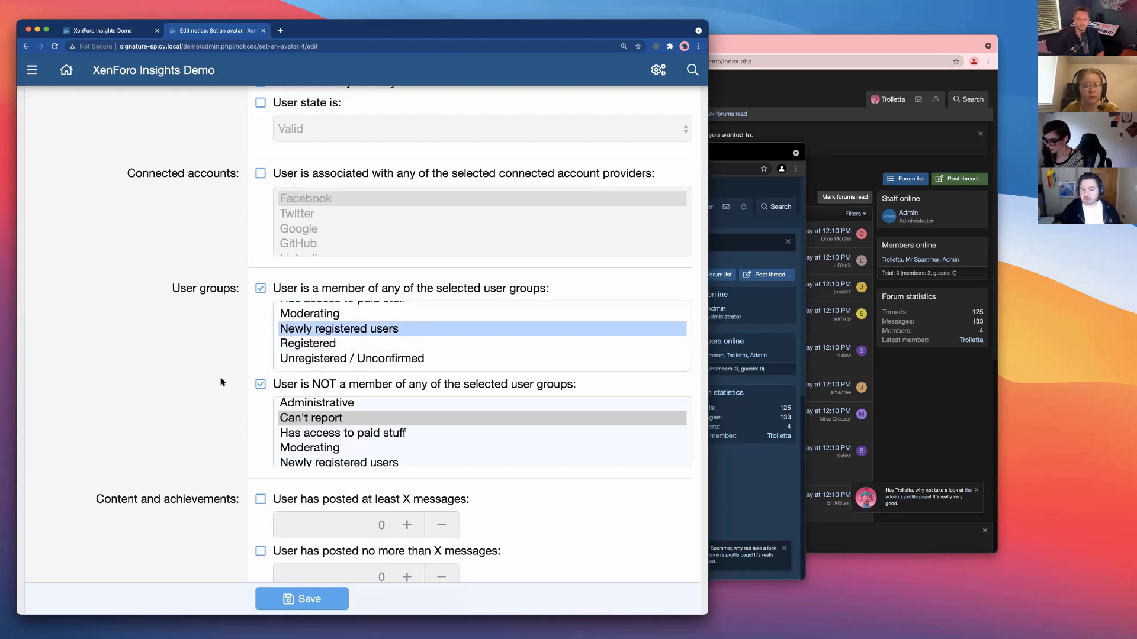
click(253, 388)
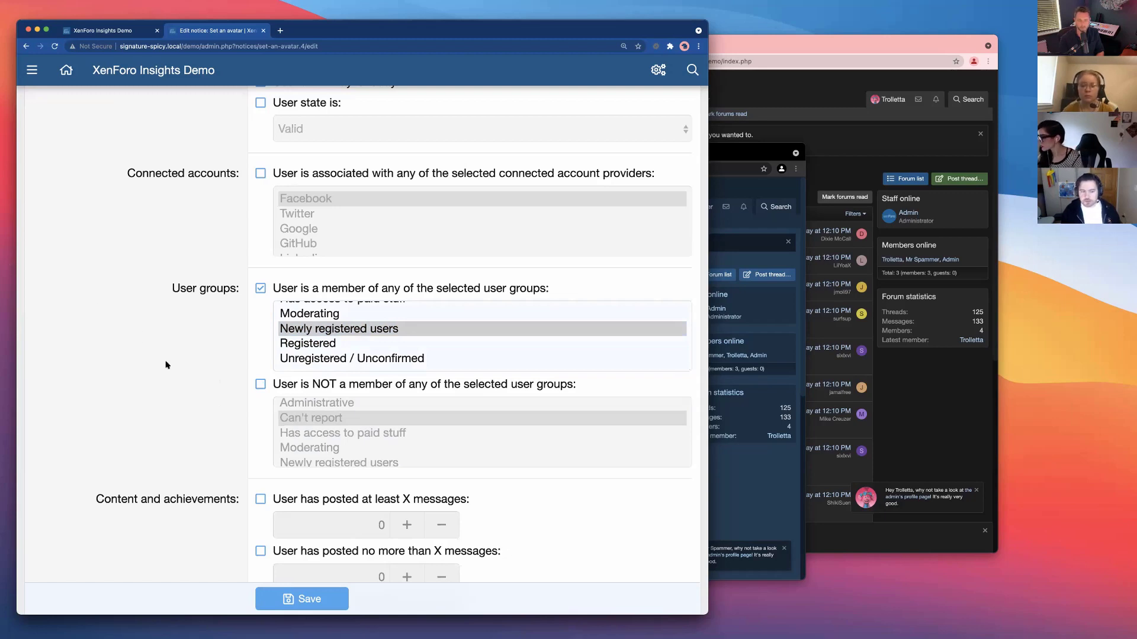
- Examine the notice's remaining user criteria, from privileges and status down to content and achievements
scroll(204, 407, down, 2)
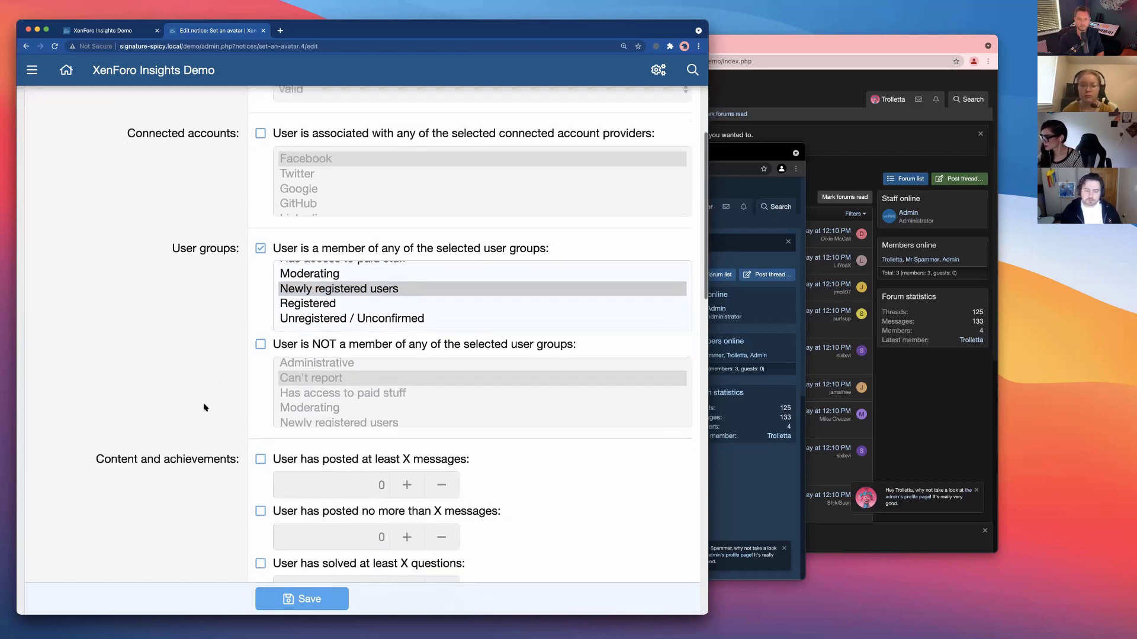
scroll(204, 408, down, 6)
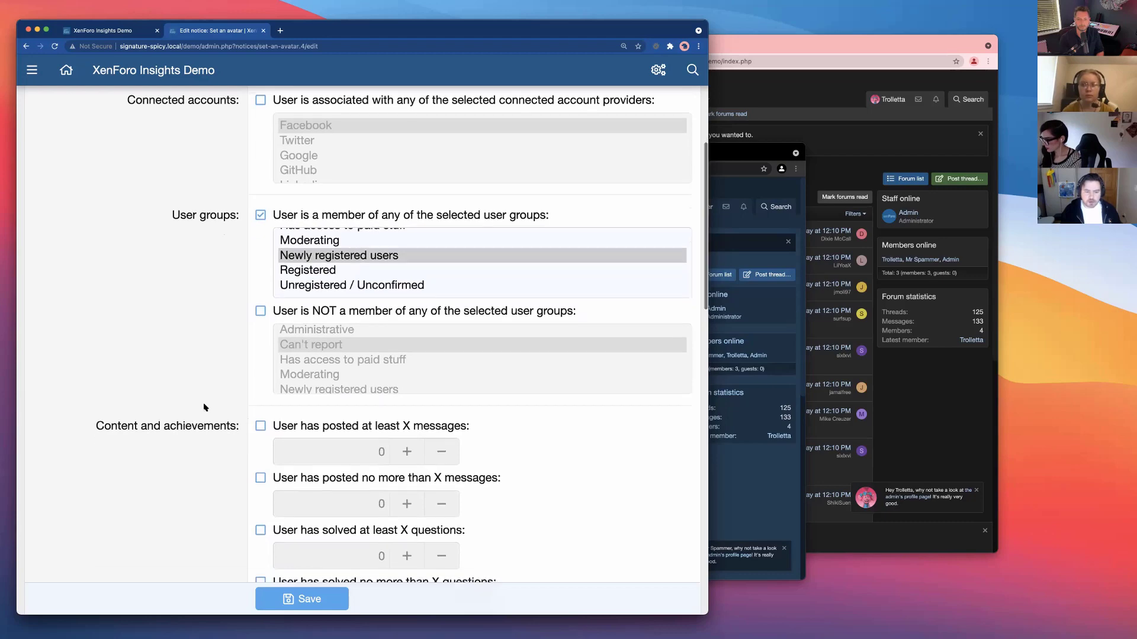
scroll(204, 407, down, 5)
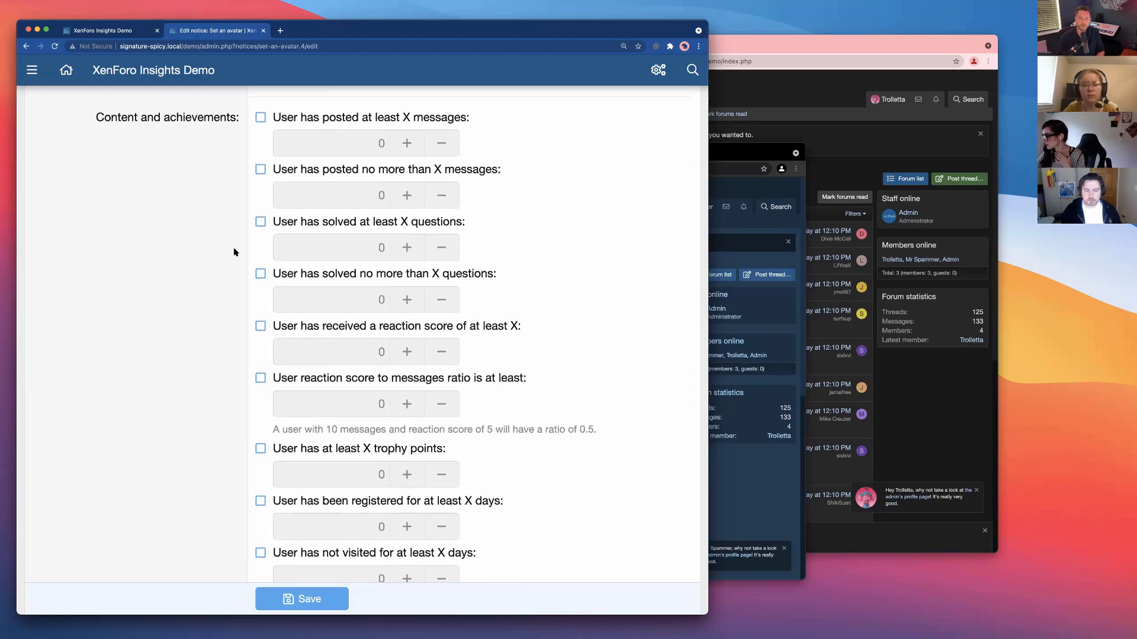
scroll(236, 261, up, 10)
scroll(225, 344, down, 2)
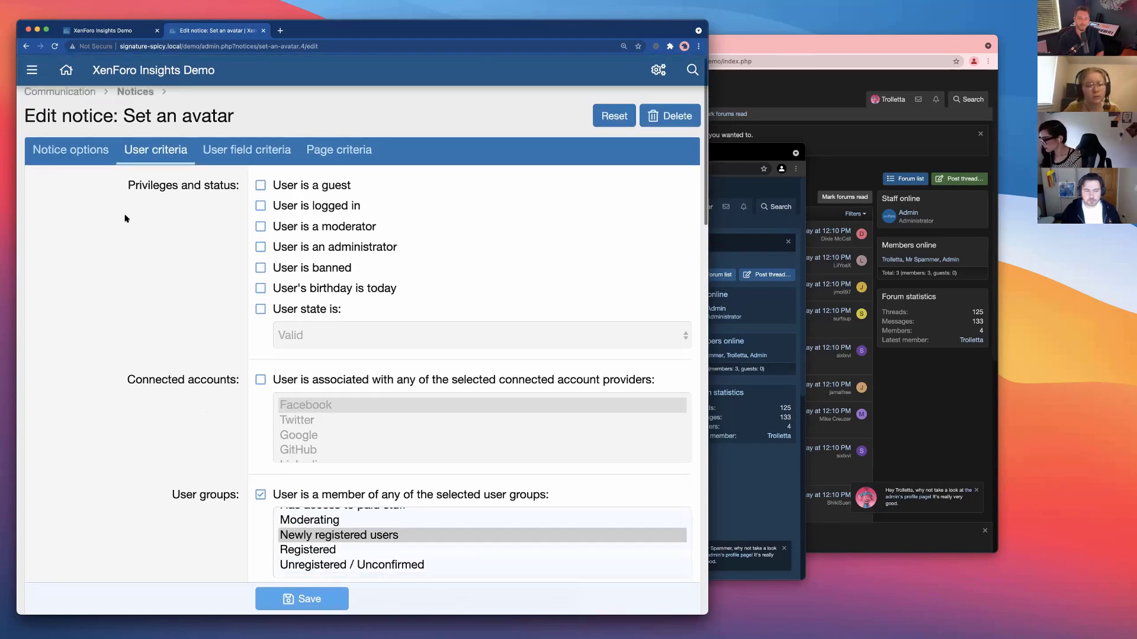
scroll(203, 338, up, 2)
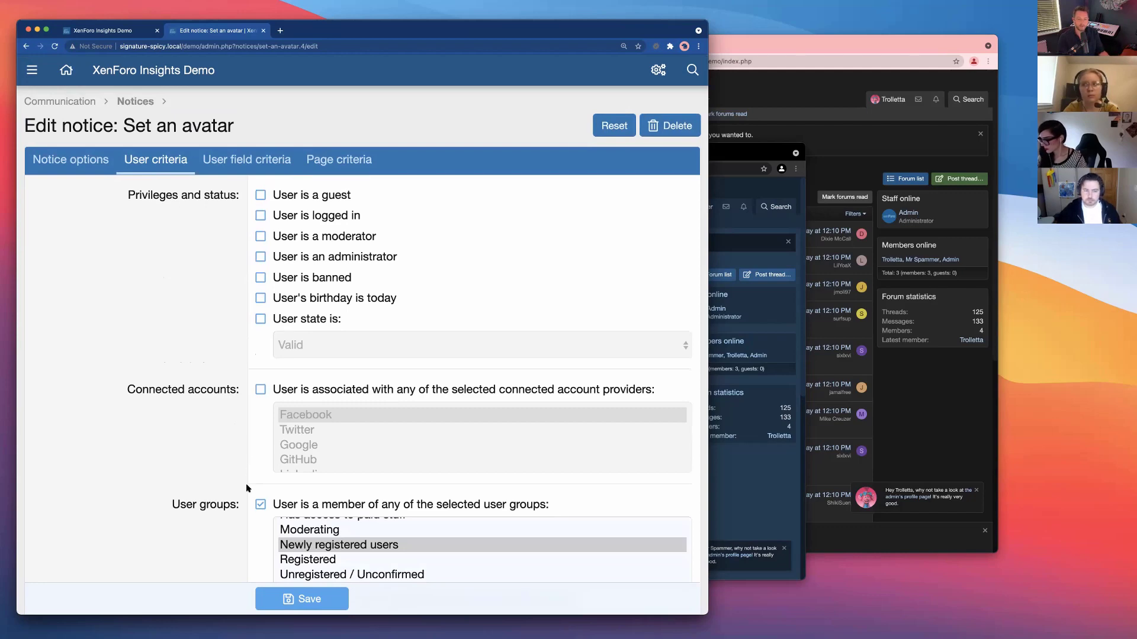
scroll(244, 497, down, 4)
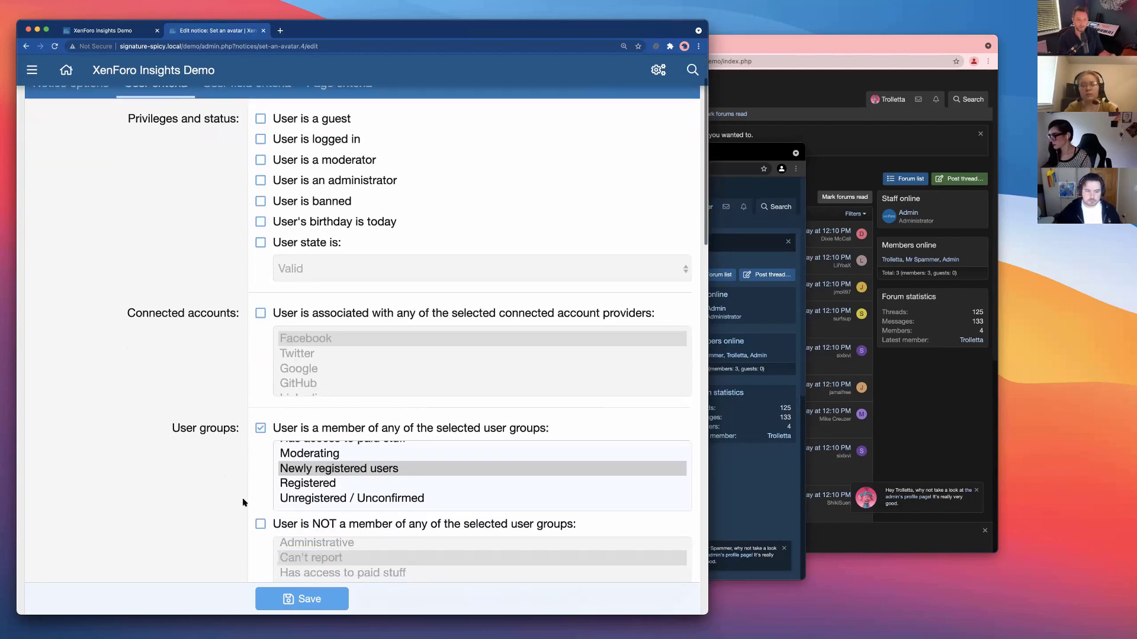
scroll(245, 503, down, 10)
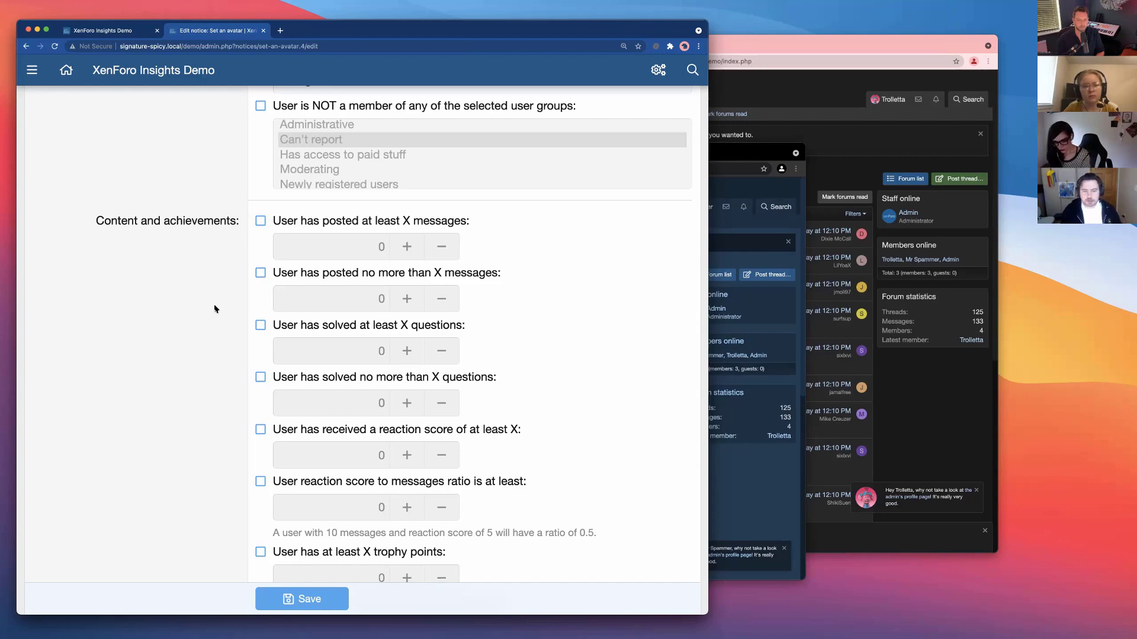
scroll(214, 308, up, 3)
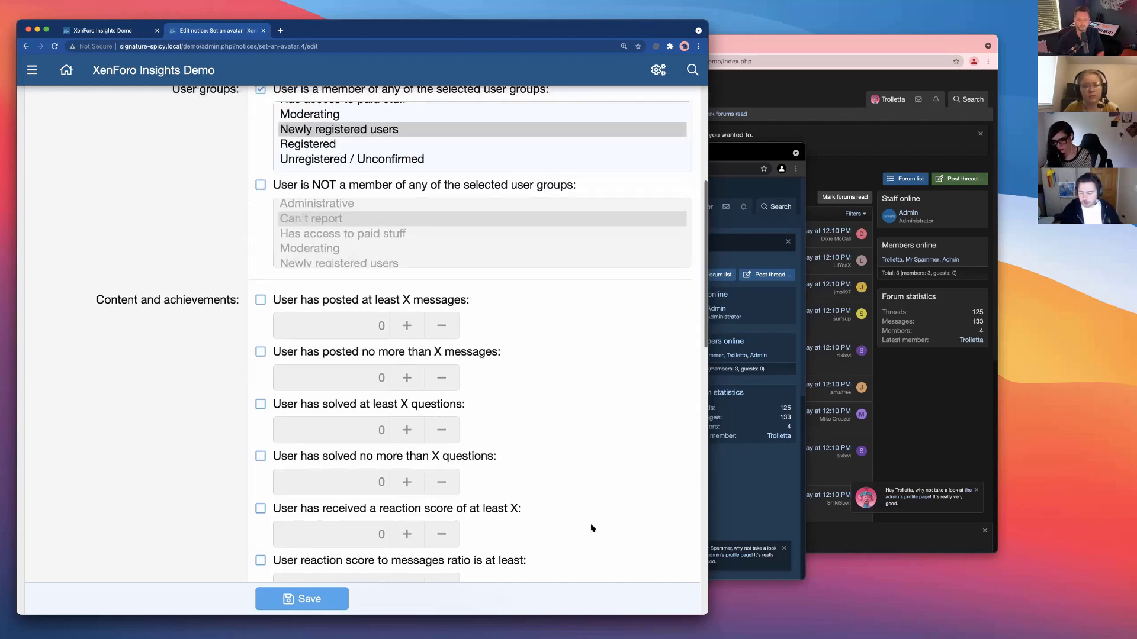
- Widen the admin window and open a new user group promotion from the user group promotions list
drag(705, 611, 862, 621)
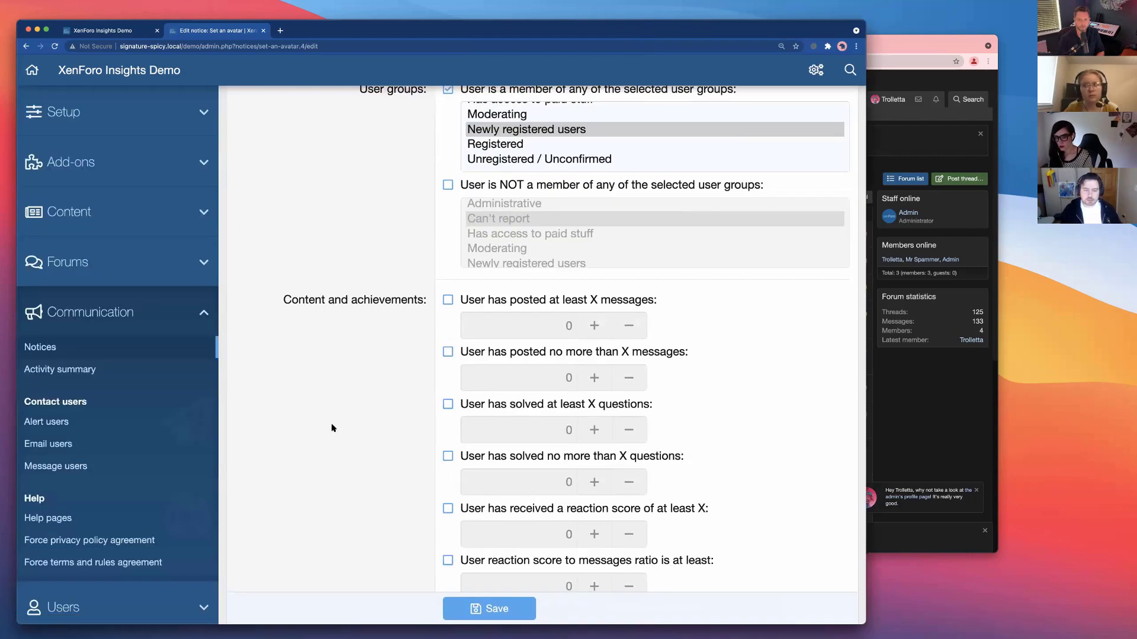
scroll(107, 484, down, 1)
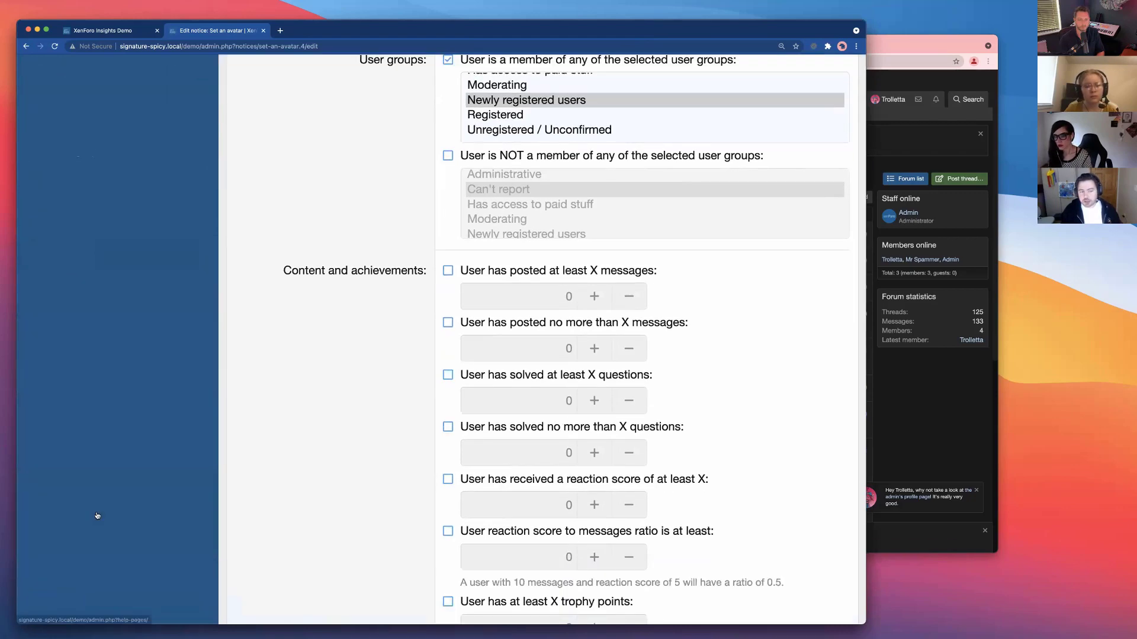
scroll(101, 498, down, 5)
click(116, 478)
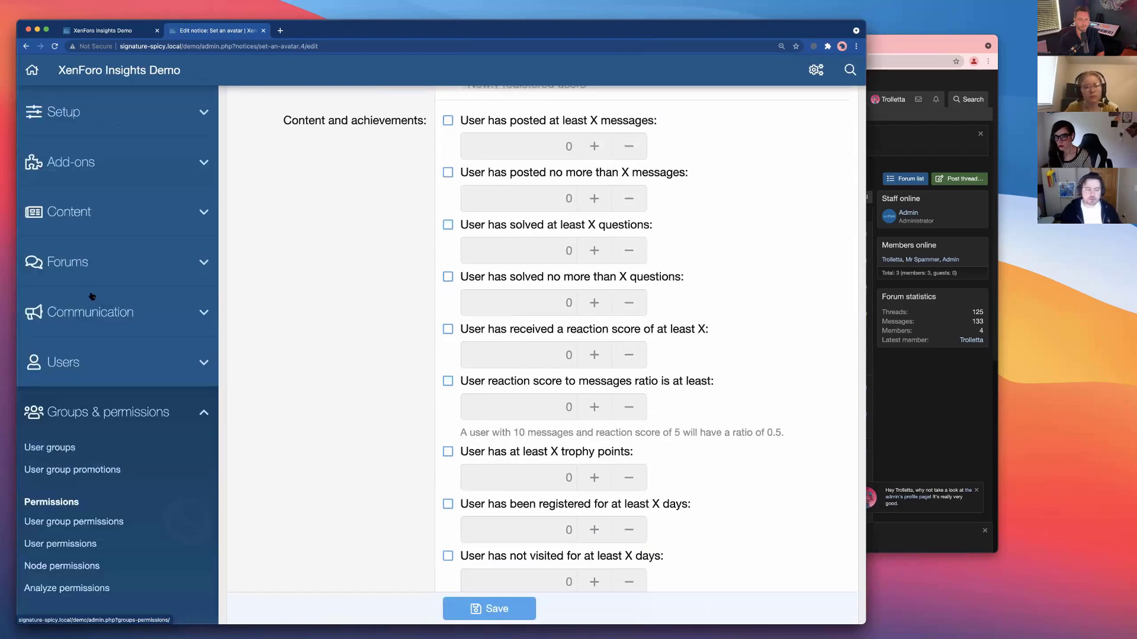
click(89, 471)
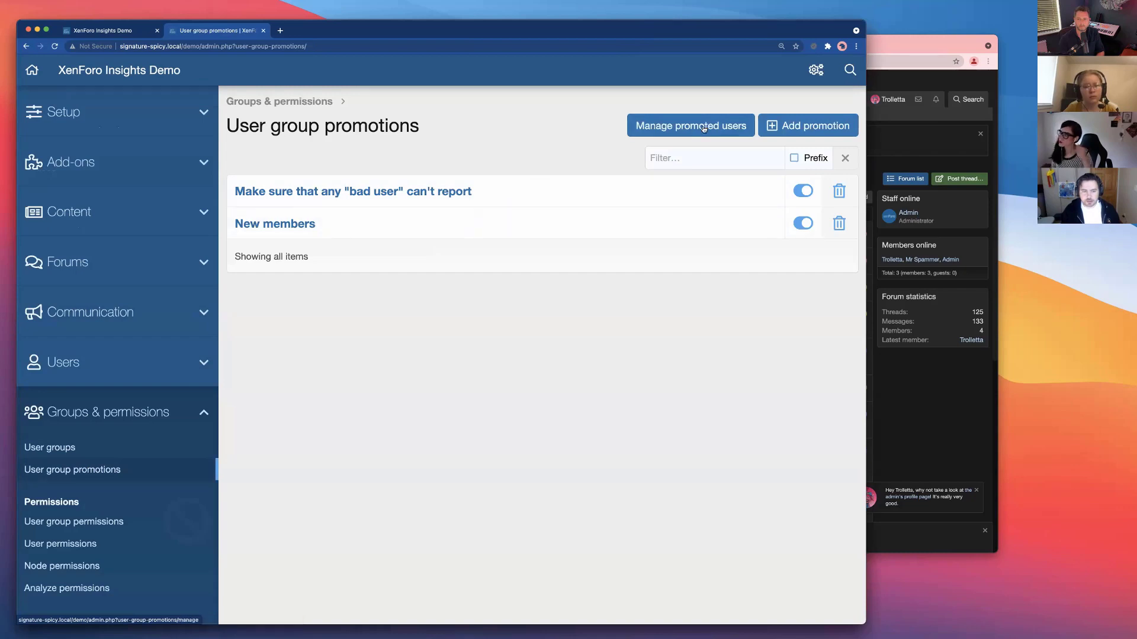
click(808, 125)
- Examine the new promotion's "Apply this promotion while..." criteria, from privileges and status down to specific users
scroll(369, 453, down, 2)
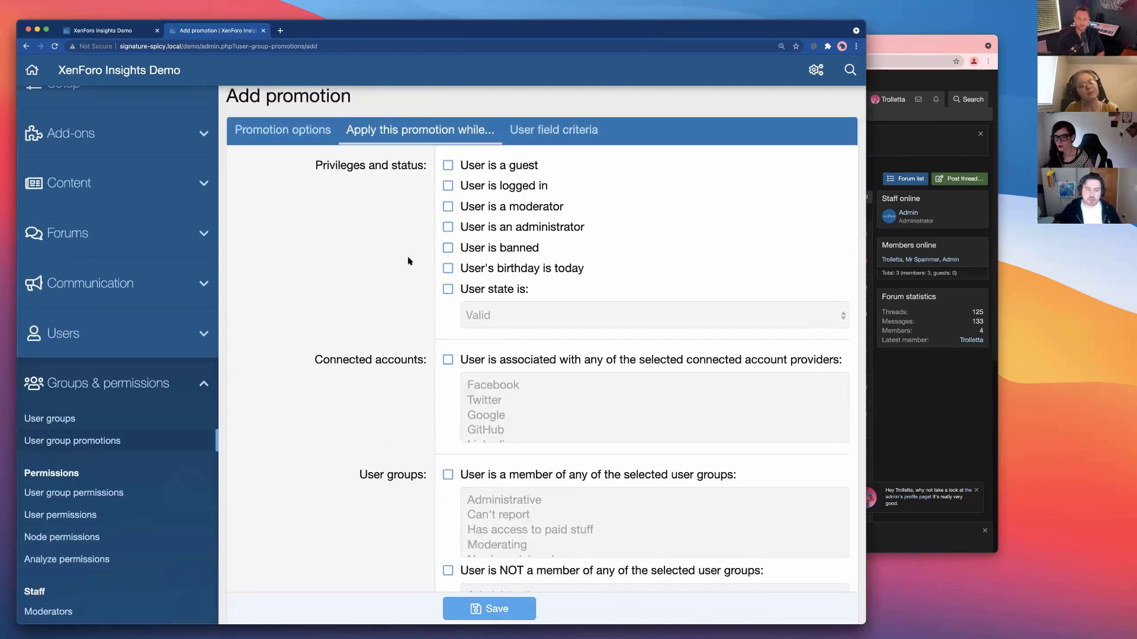
scroll(406, 314, up, 1)
scroll(406, 313, down, 1)
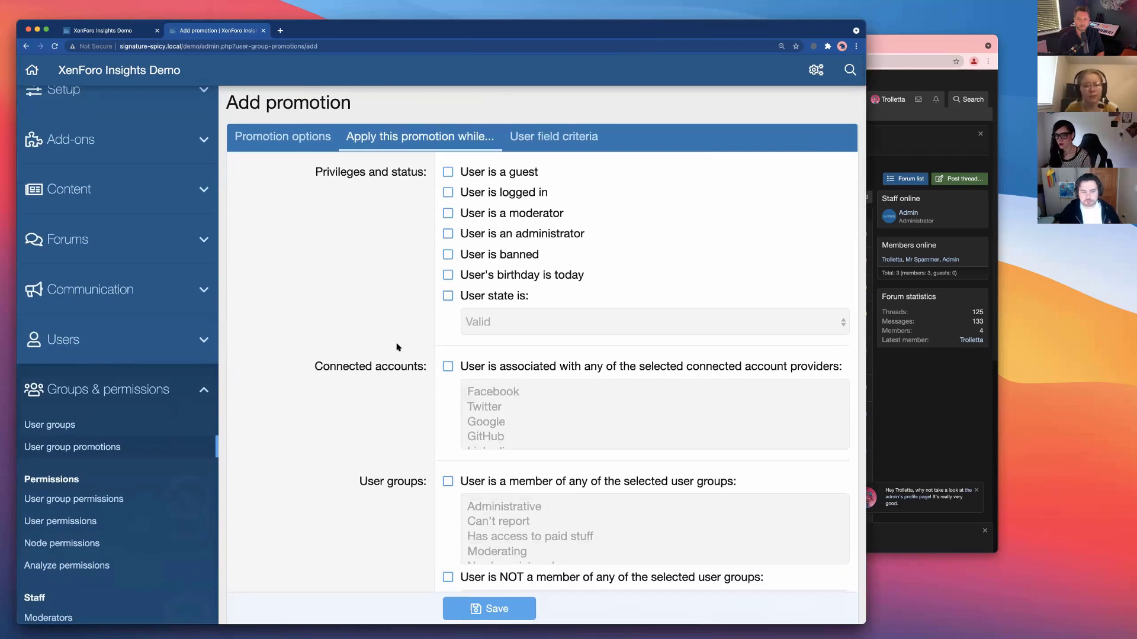
scroll(428, 215, up, 1)
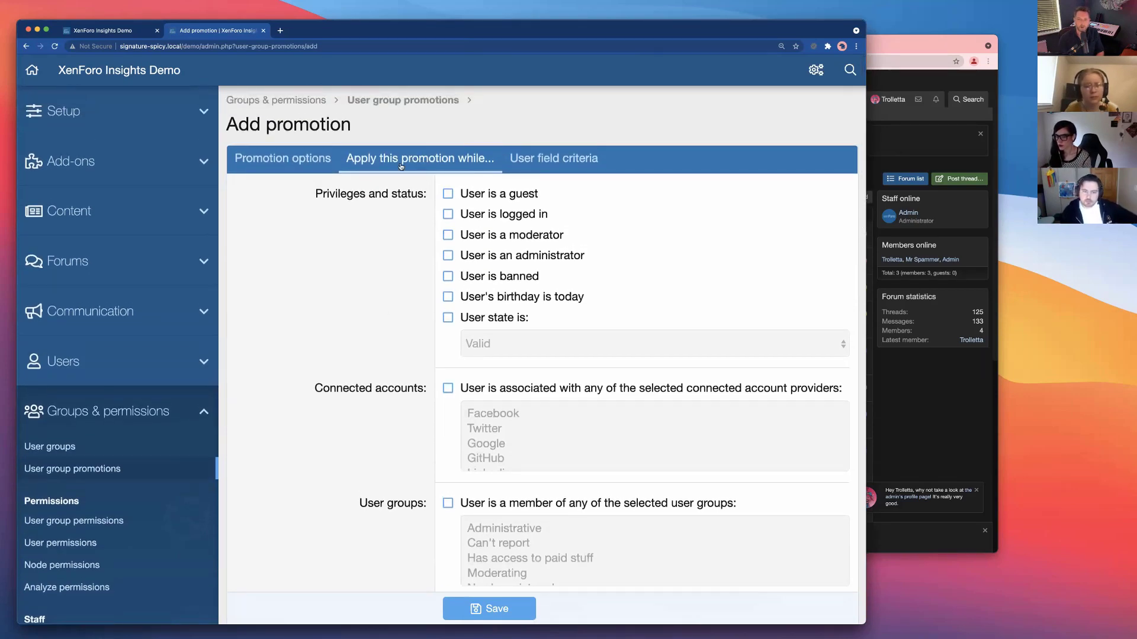
scroll(392, 351, down, 15)
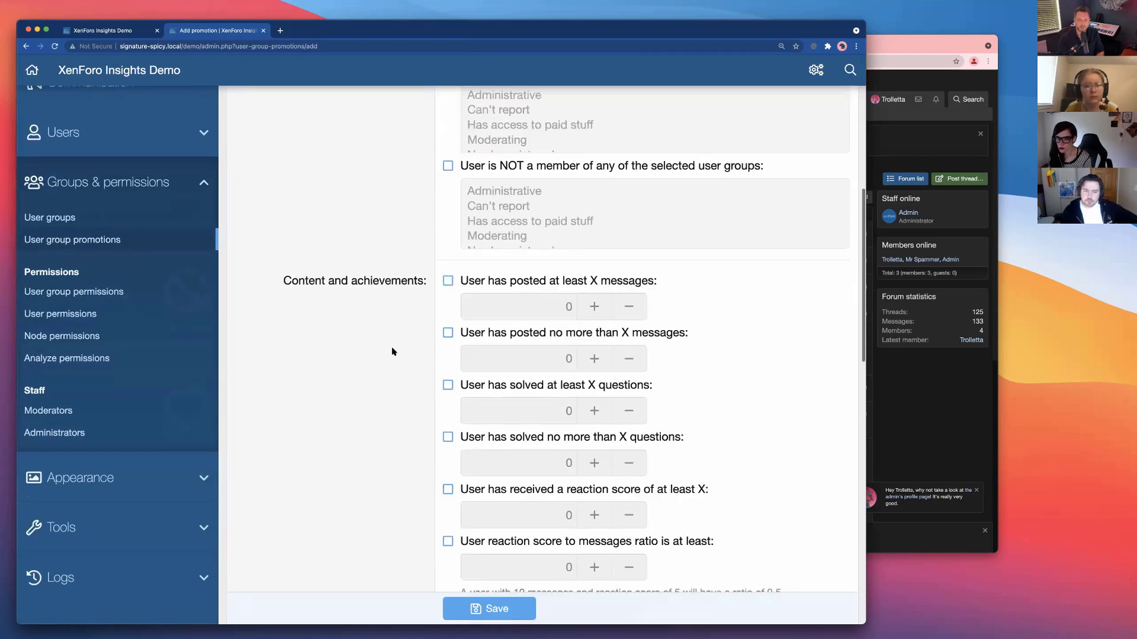
scroll(392, 352, down, 10)
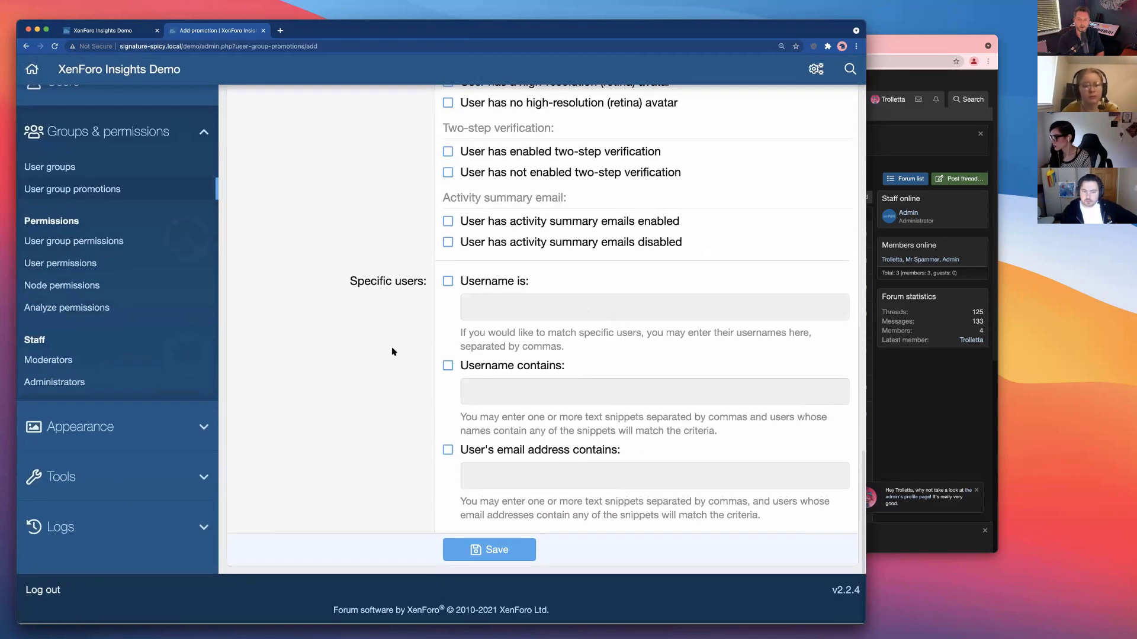
scroll(394, 319, up, 15)
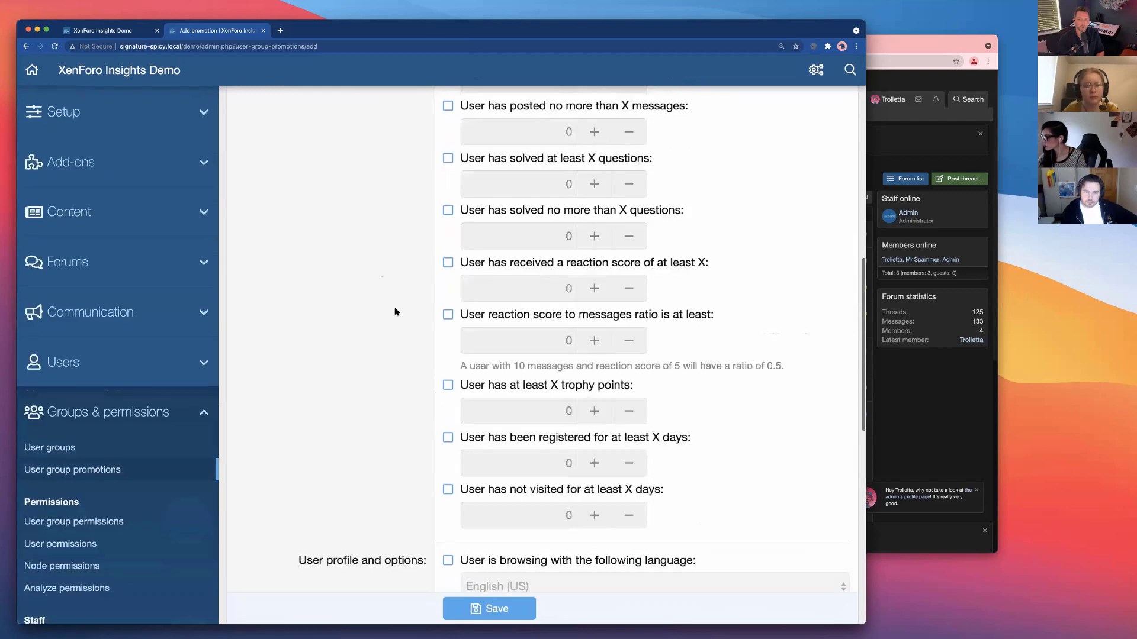
scroll(396, 312, up, 5)
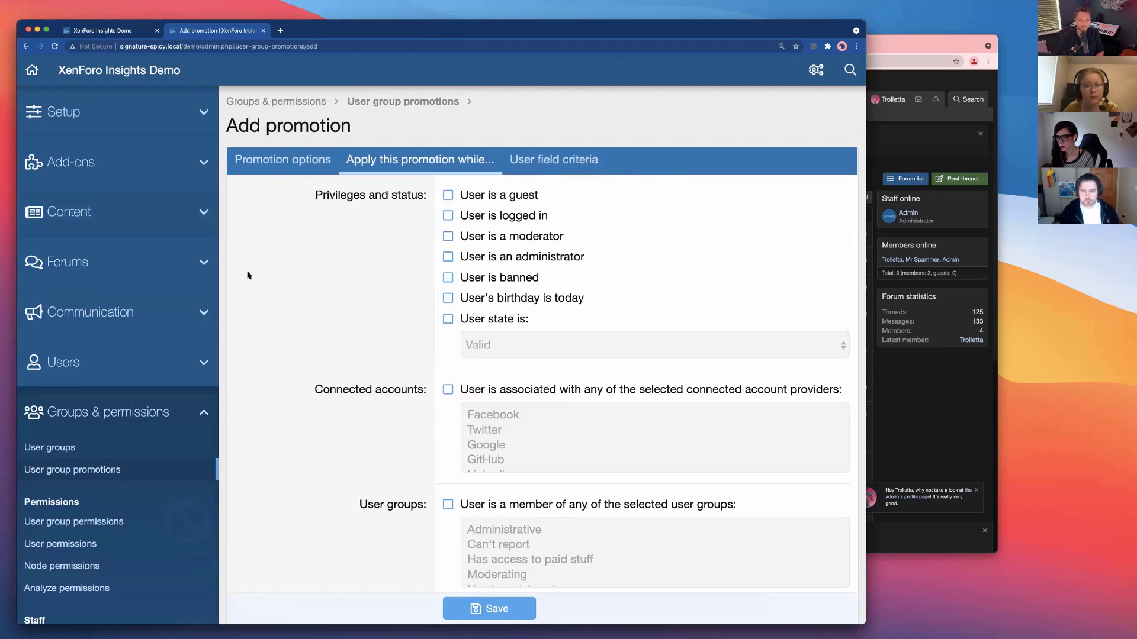
- Return to the "Set an avatar" notice and view its page criteria, including the date, time and node conditions
scroll(247, 275, left, 5)
scroll(383, 284, left, 5)
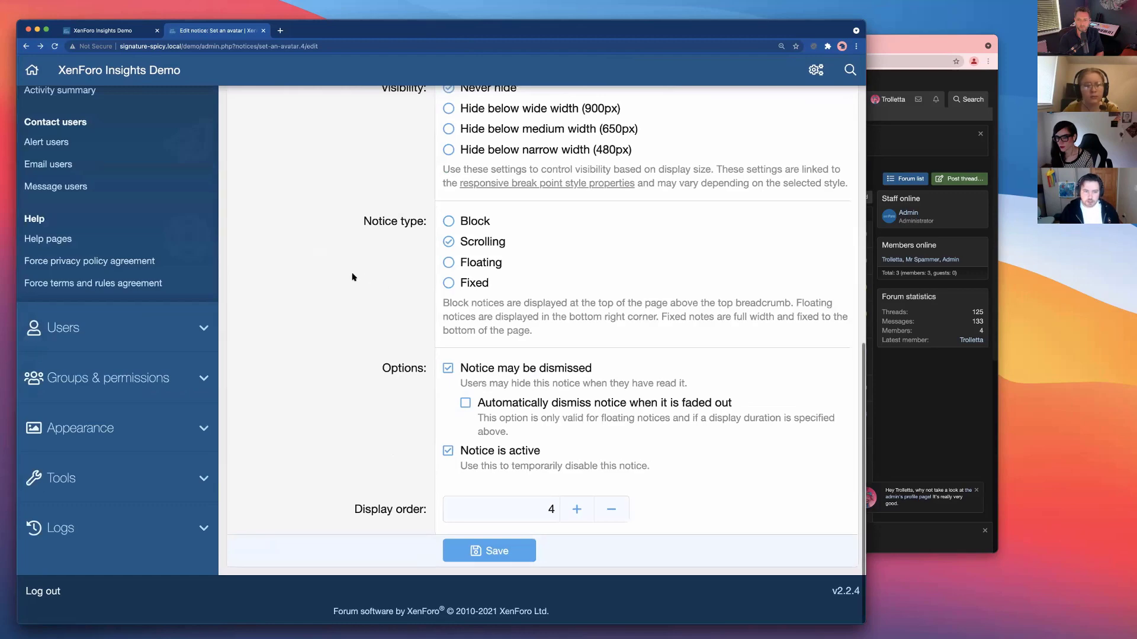
scroll(353, 277, up, 15)
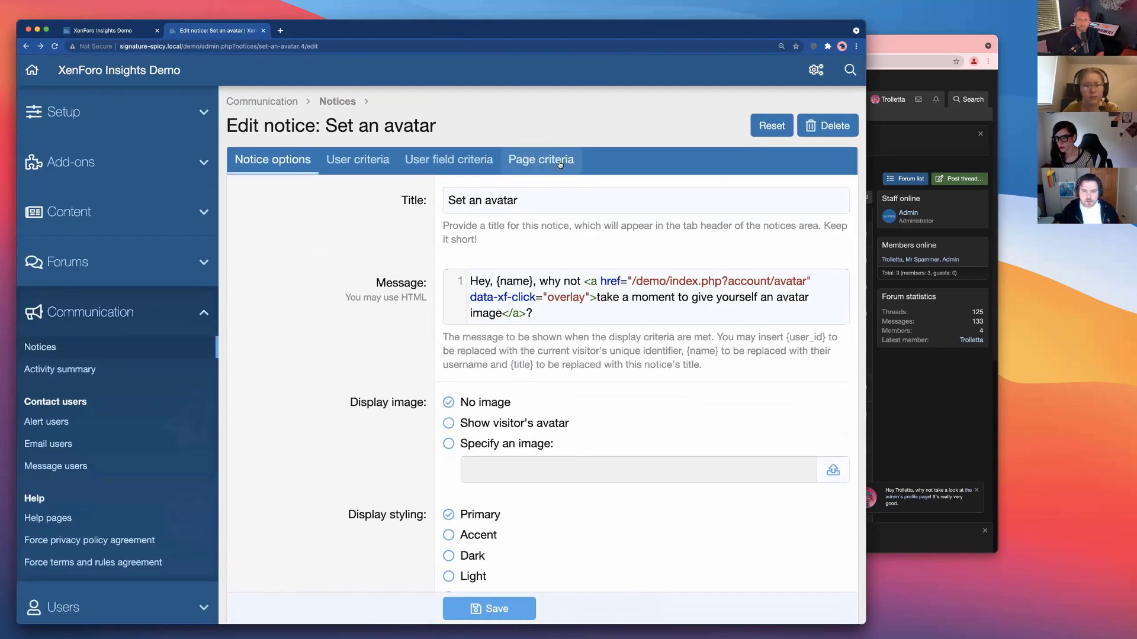
click(561, 165)
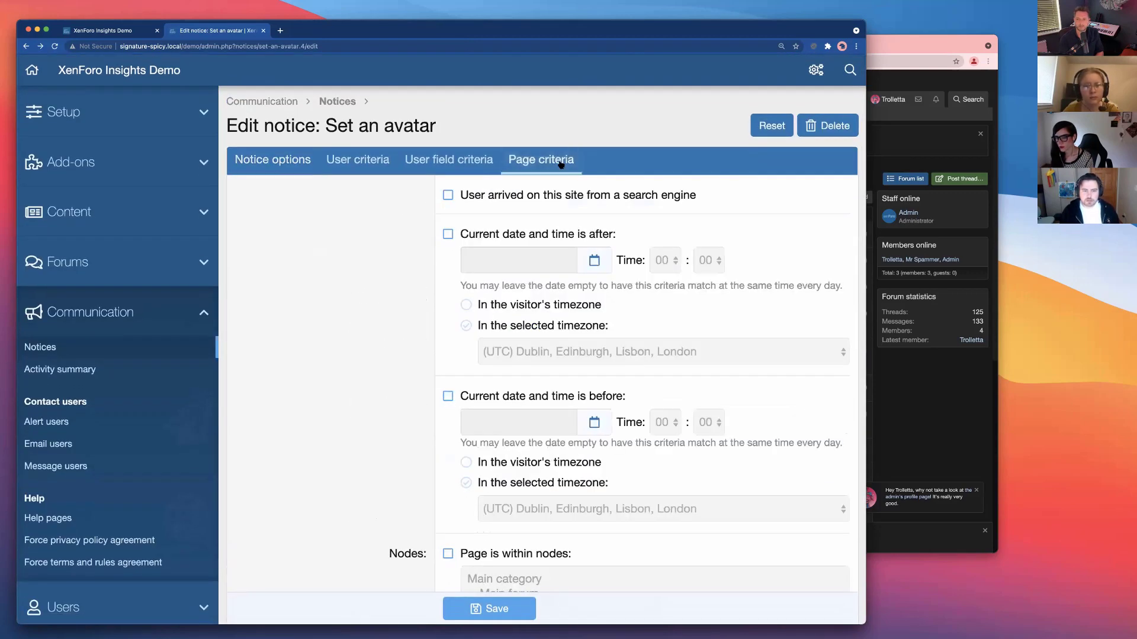
scroll(327, 353, down, 2)
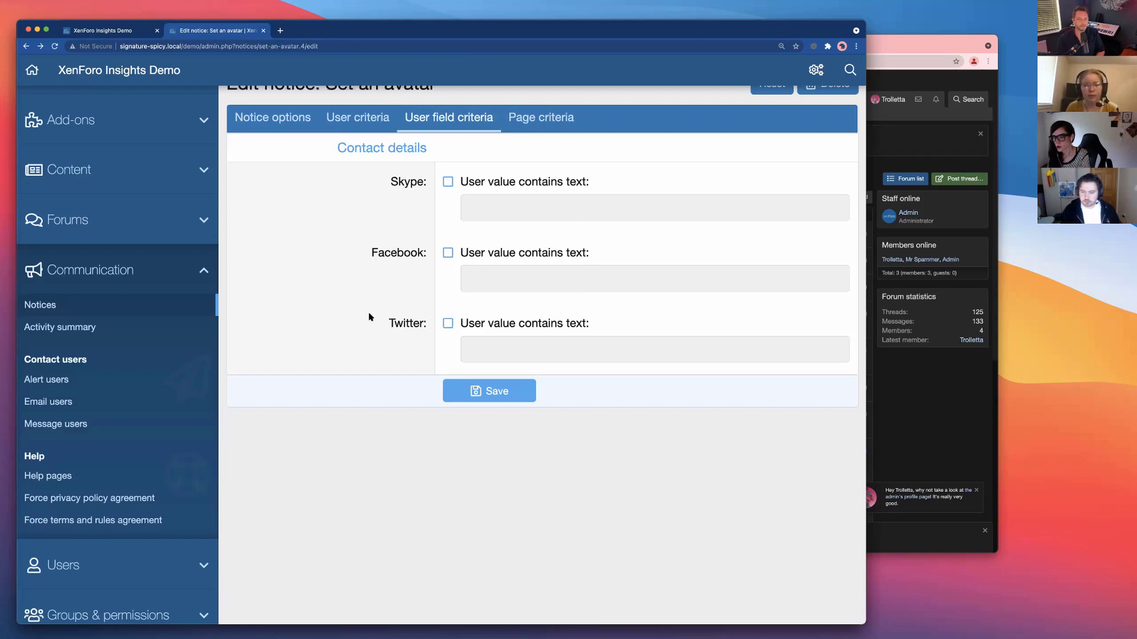
- Review the "Set an avatar" notice's user criteria for privileges, connected accounts and user groups
click(357, 114)
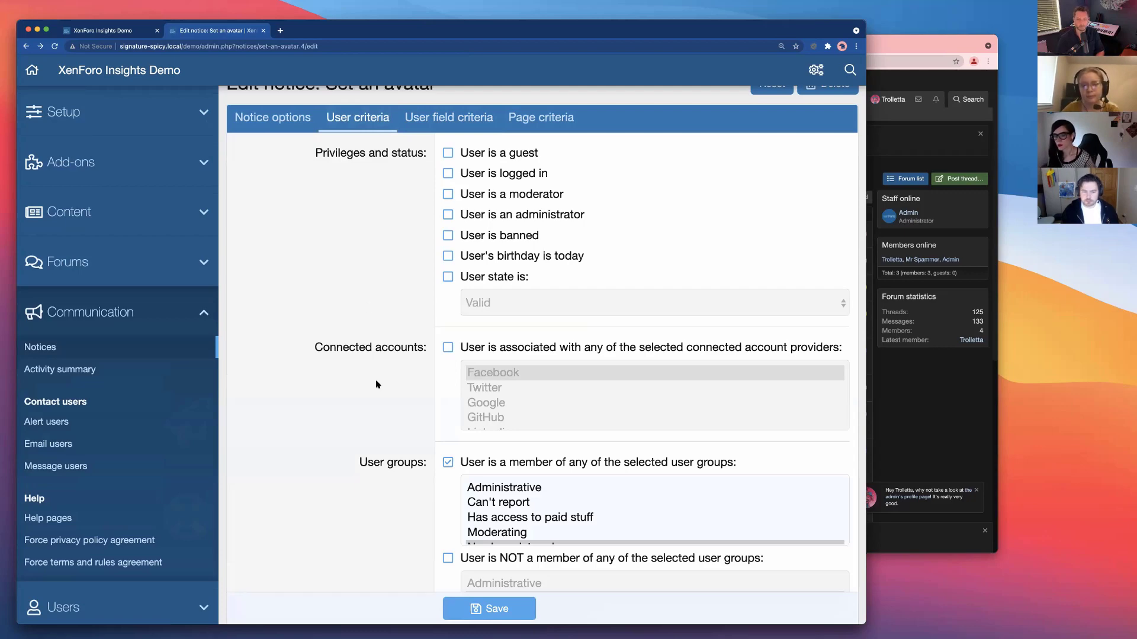
scroll(385, 394, up, 2)
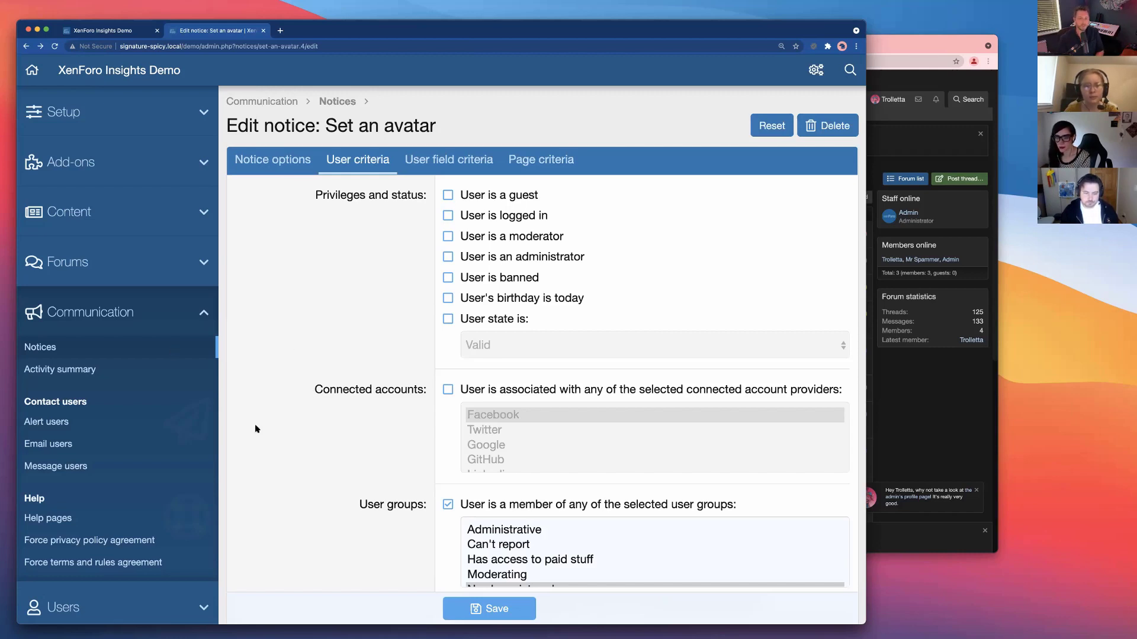
scroll(286, 489, down, 1)
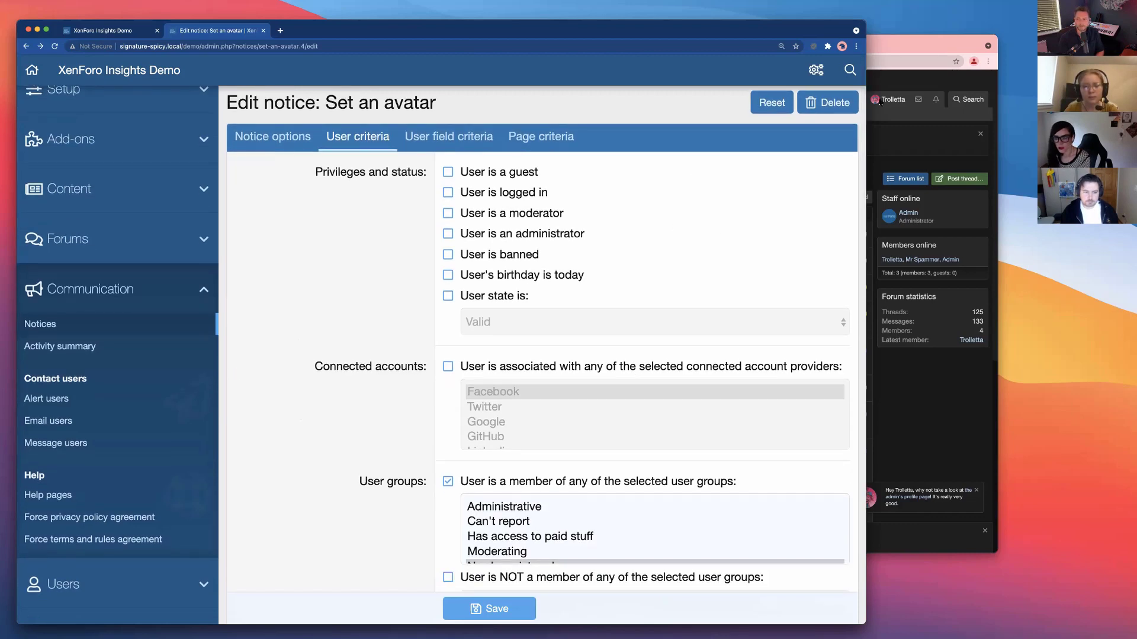
- Show the member's alerts in the forum window, and open the Alert users form in the admin control panel
click(896, 52)
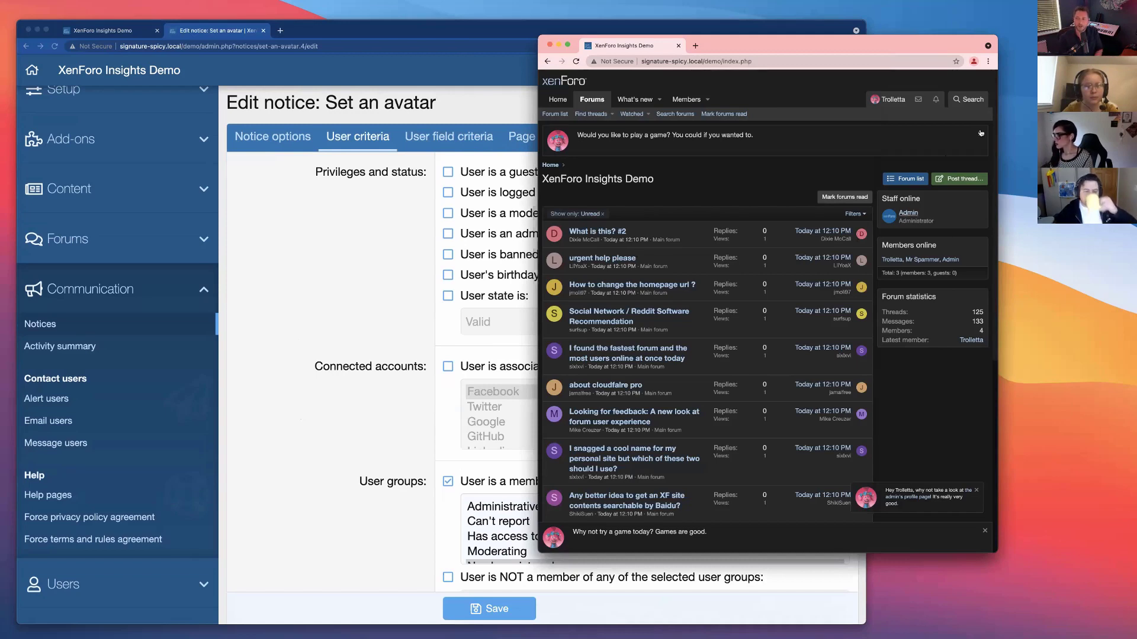
click(936, 100)
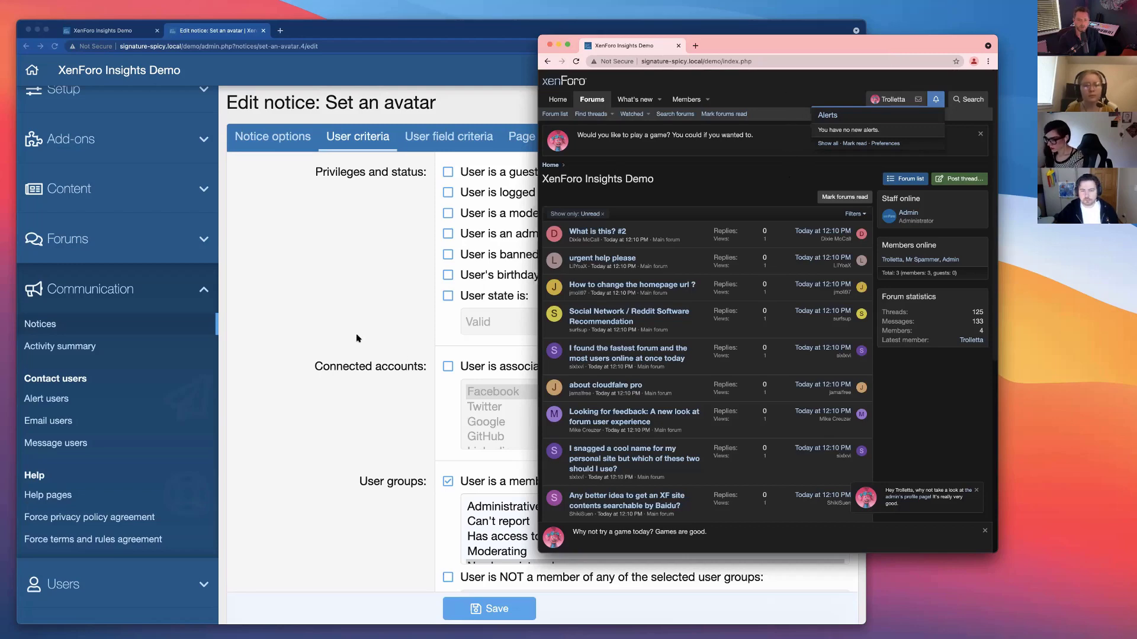
click(77, 390)
click(65, 398)
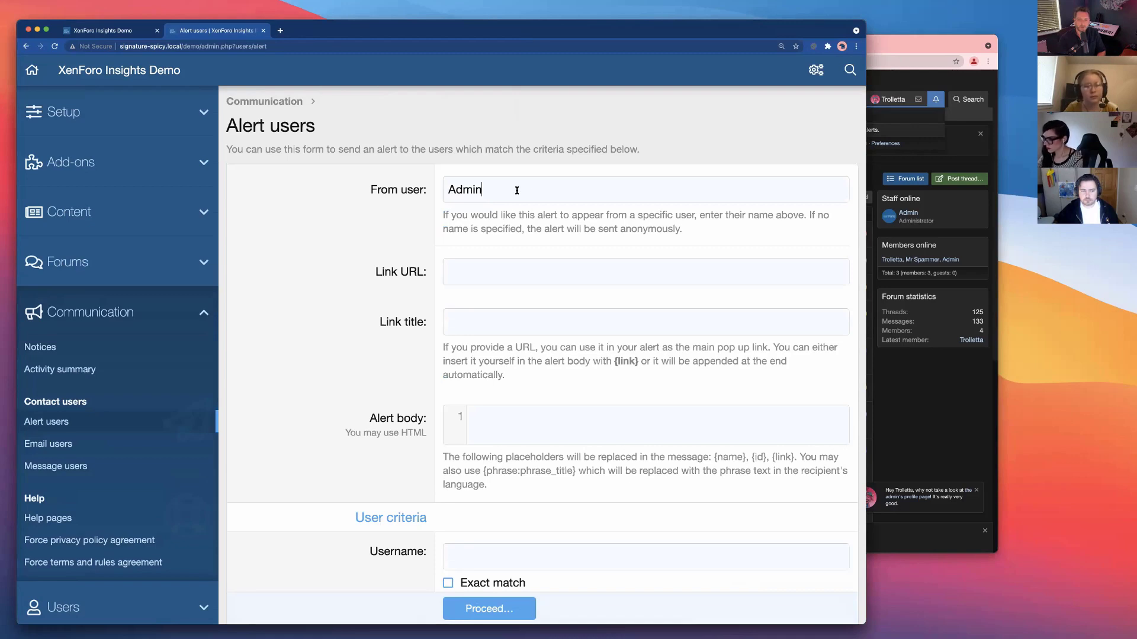
drag(515, 188, 430, 195)
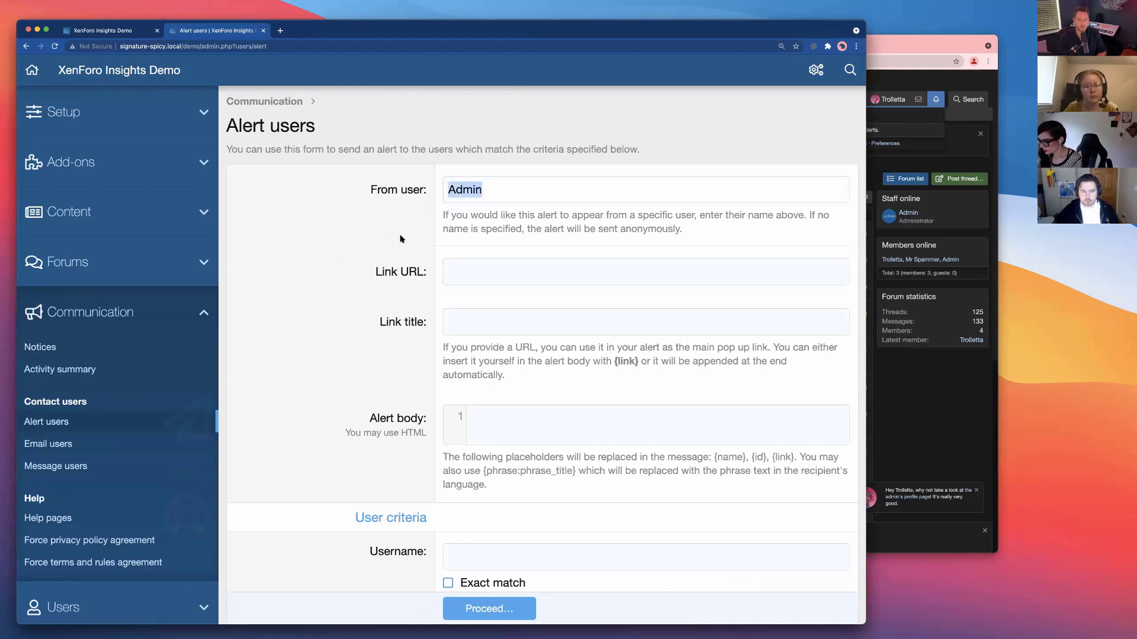
click(491, 273)
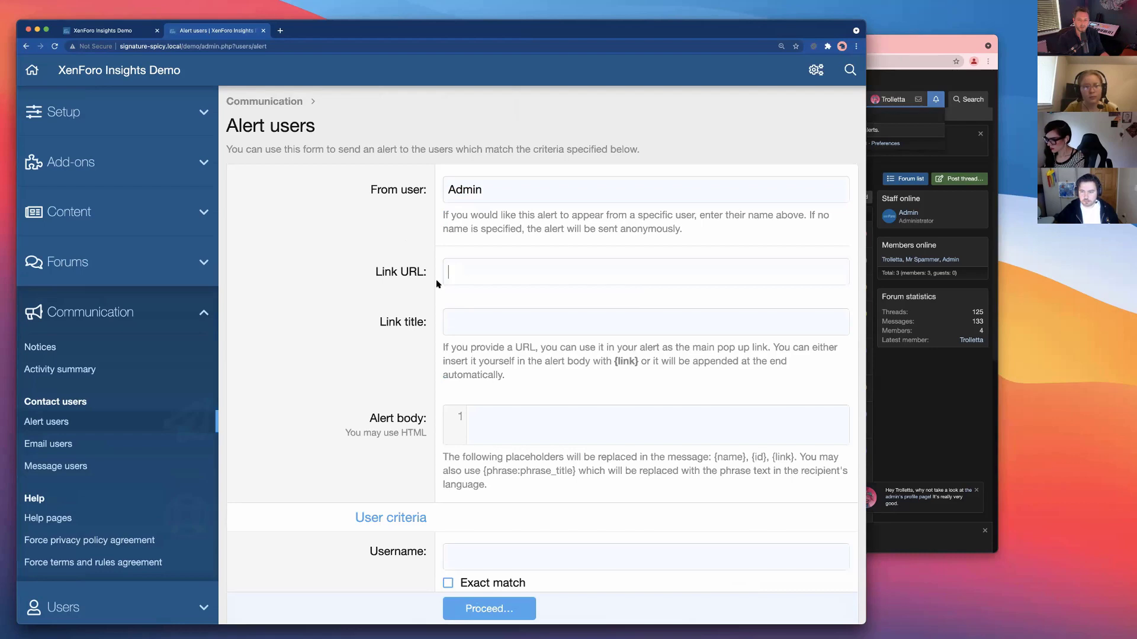
click(503, 260)
click(539, 300)
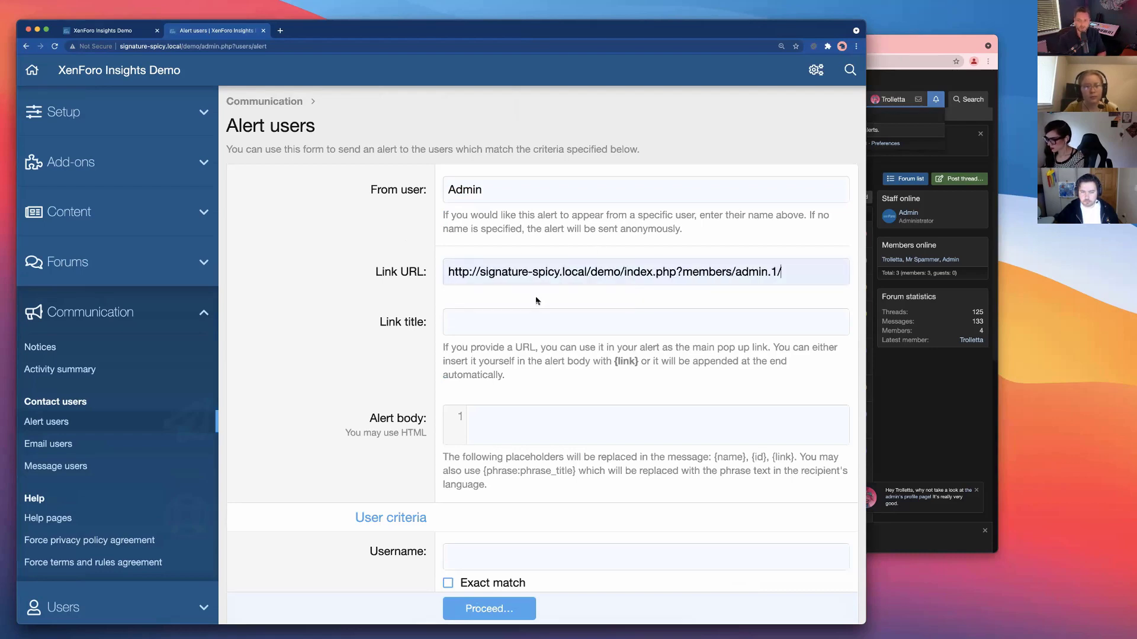
click(485, 330)
text(my pro)
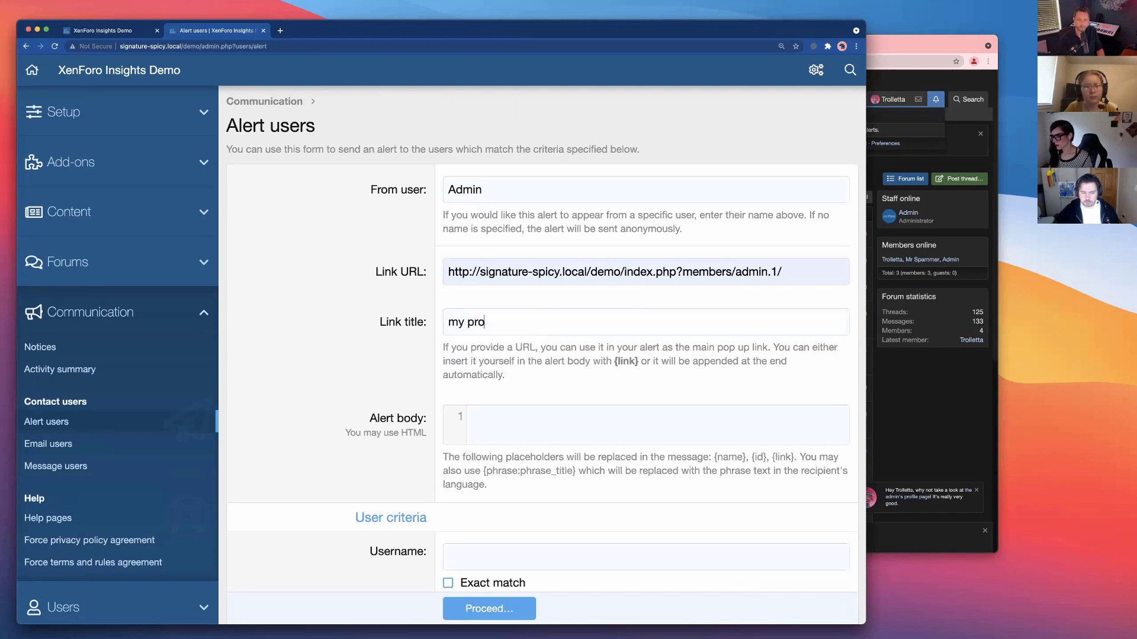
text(file page)
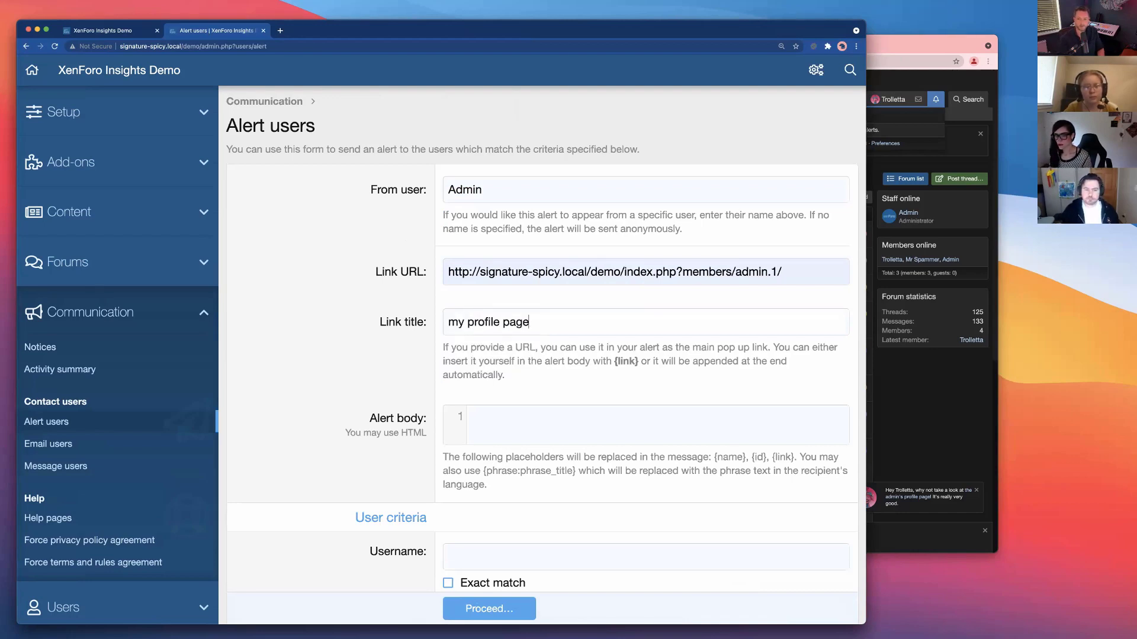
- Write the alert body "Hey, {name}, come take a look at {link}"
click(514, 421)
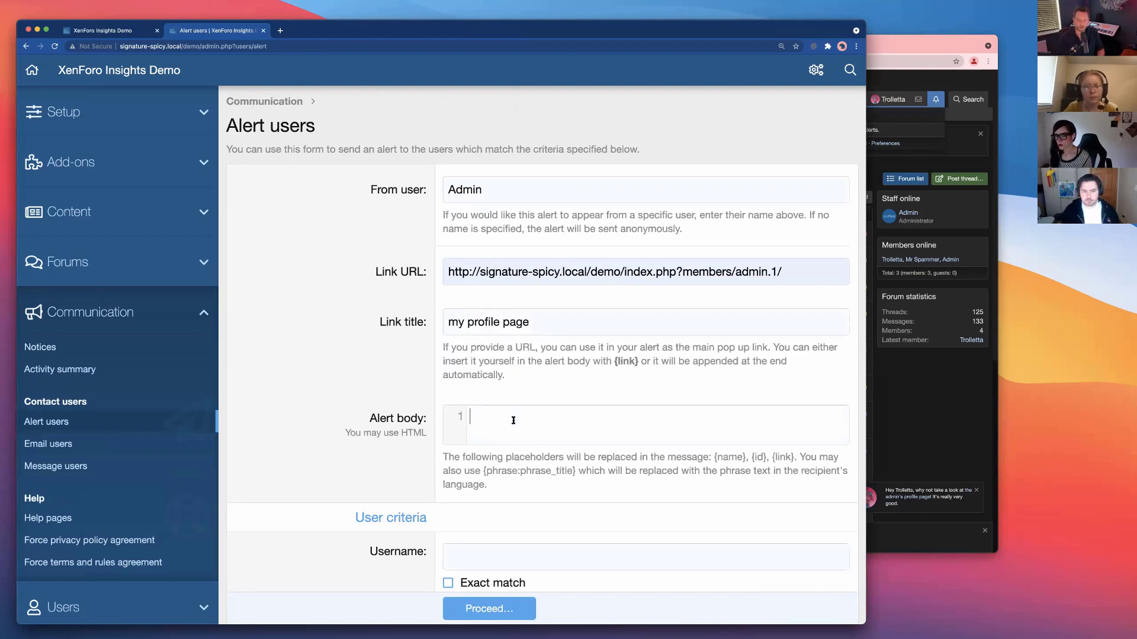
text(Hey, )
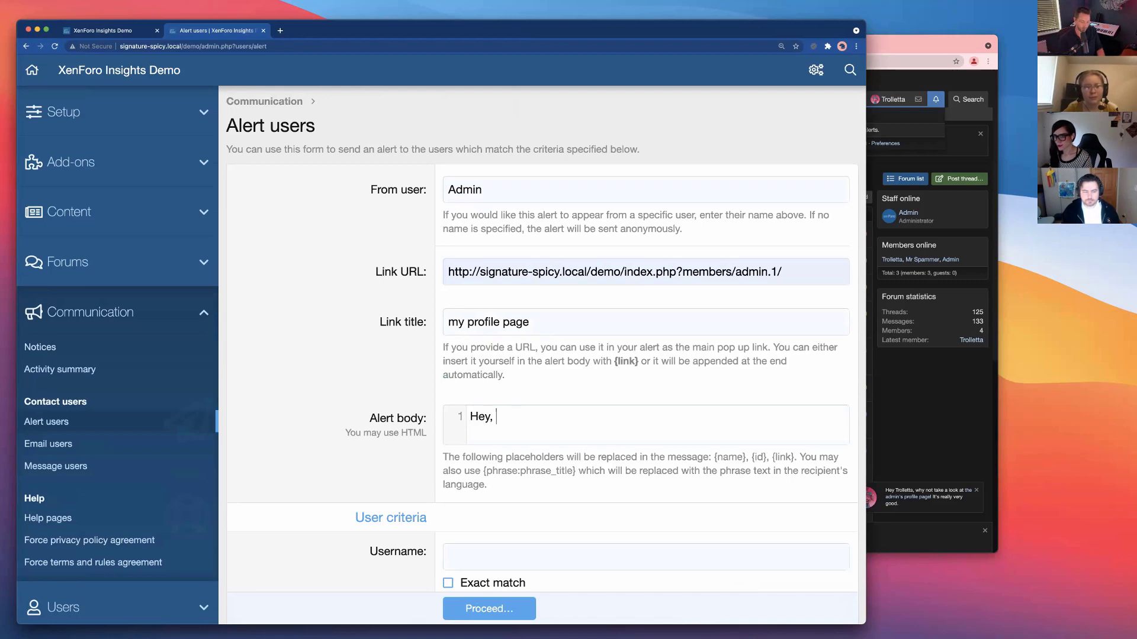
text({name)
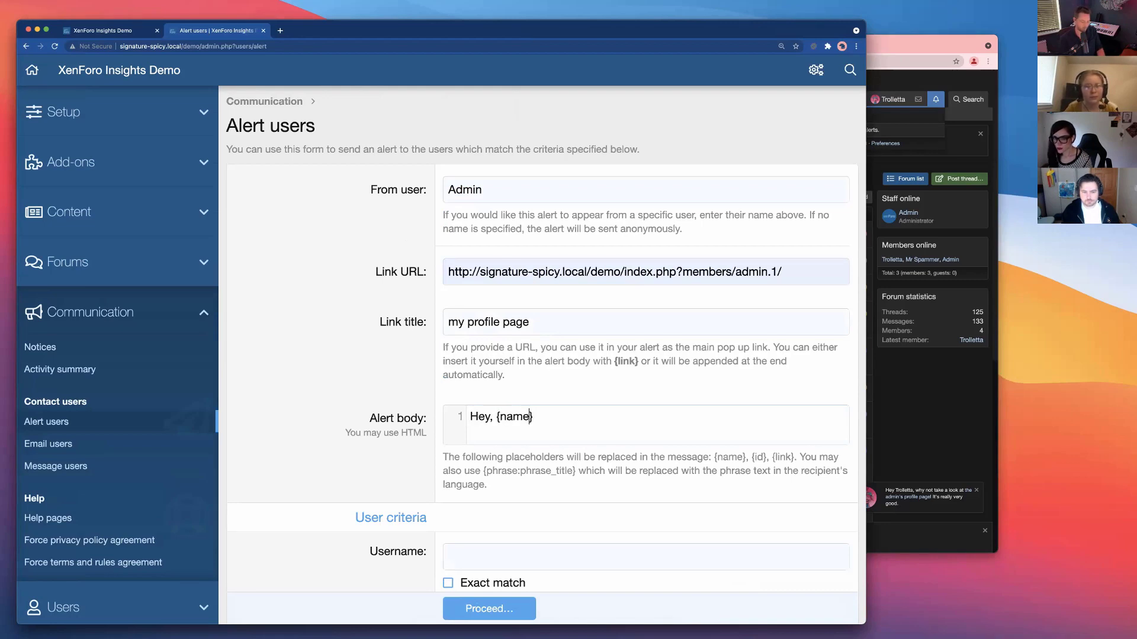
text(})
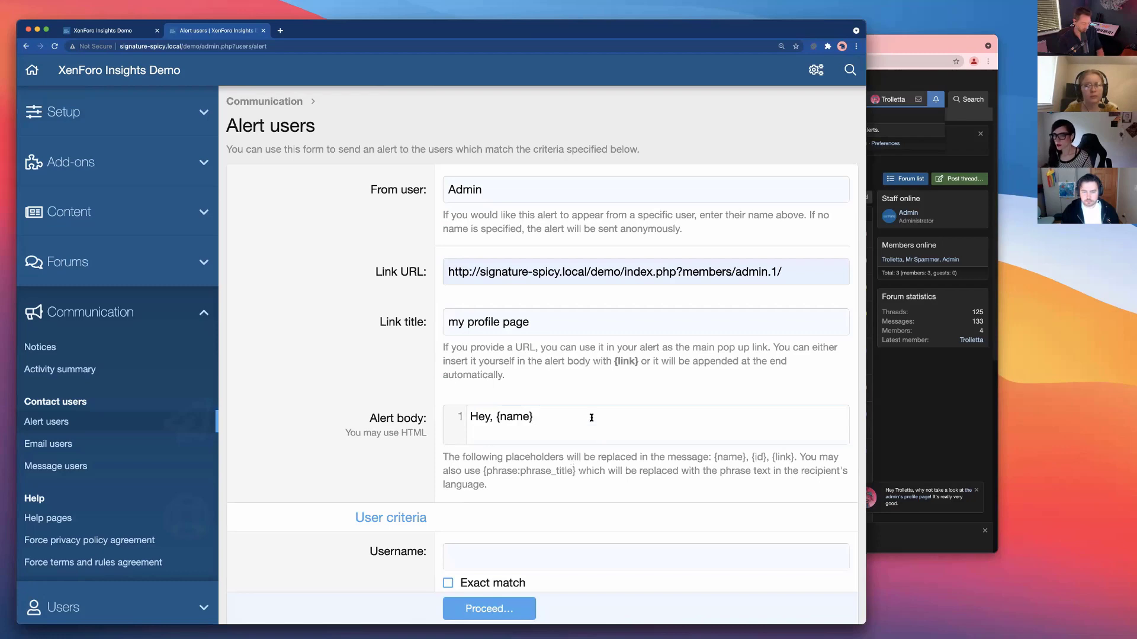
text(, come take)
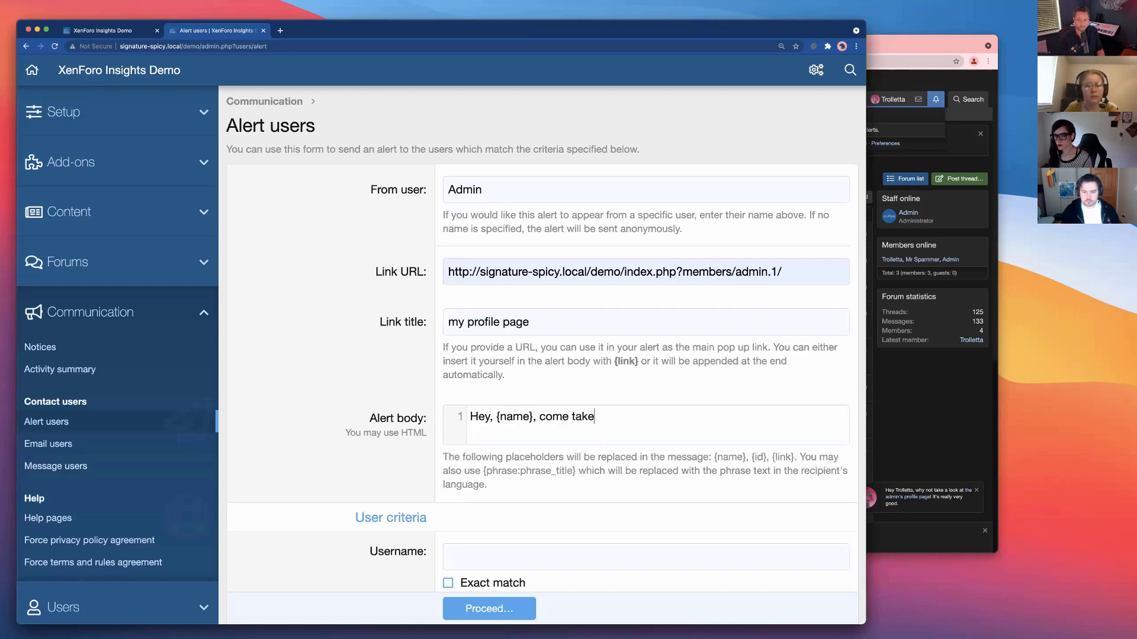
text( a look at)
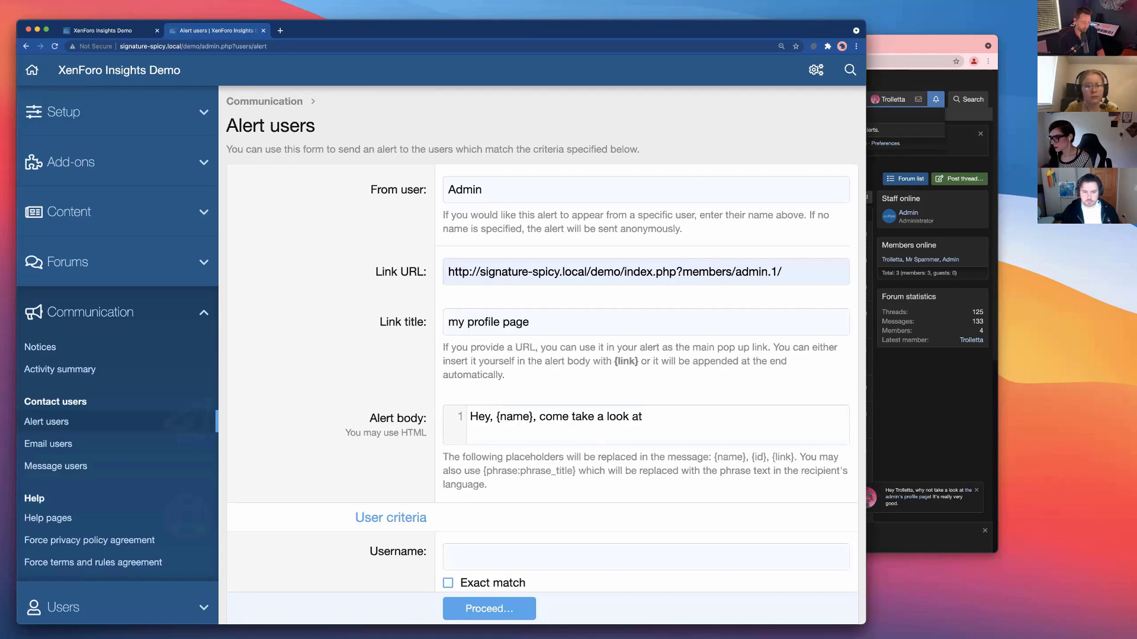
text(link)
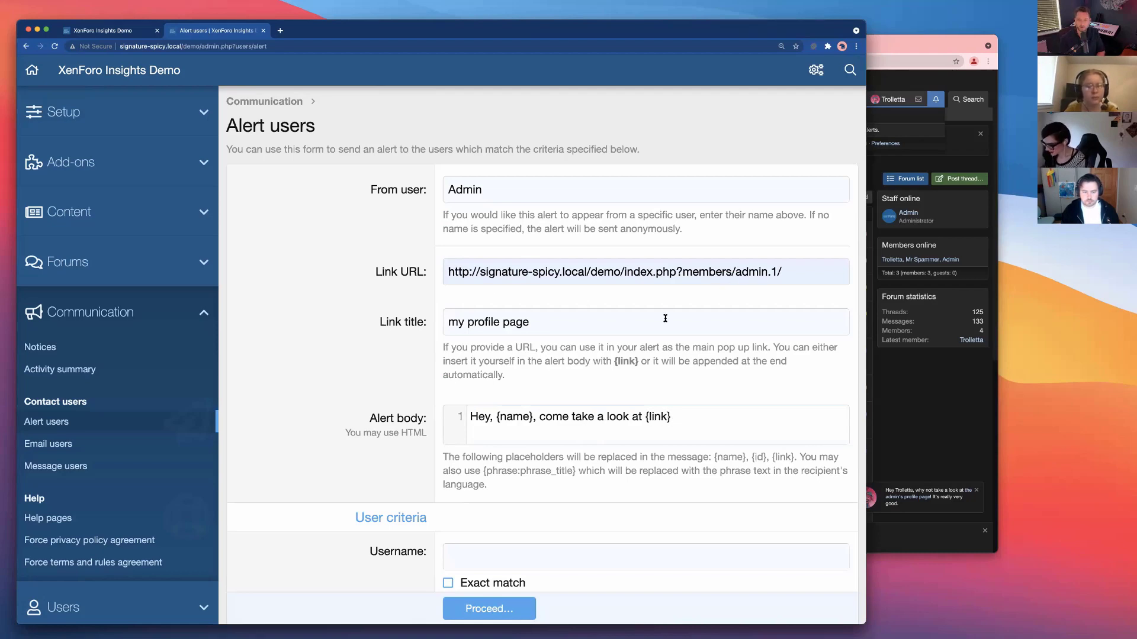
drag(671, 417, 640, 417)
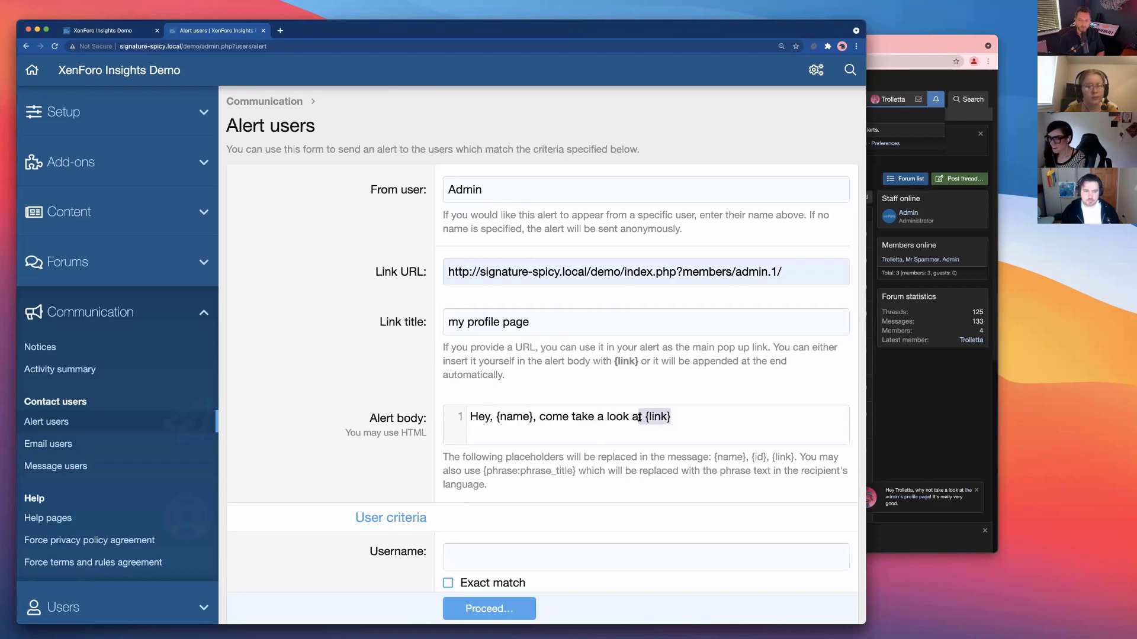
click(738, 426)
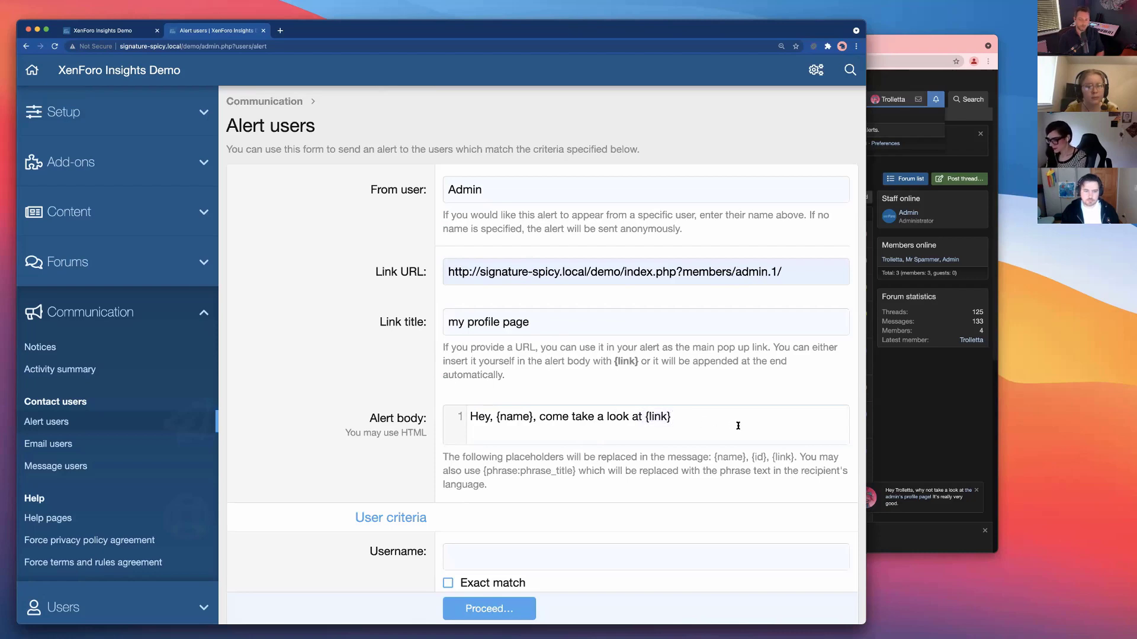
- Extend the alert body after {link} with ", you will really like it"
text(, )
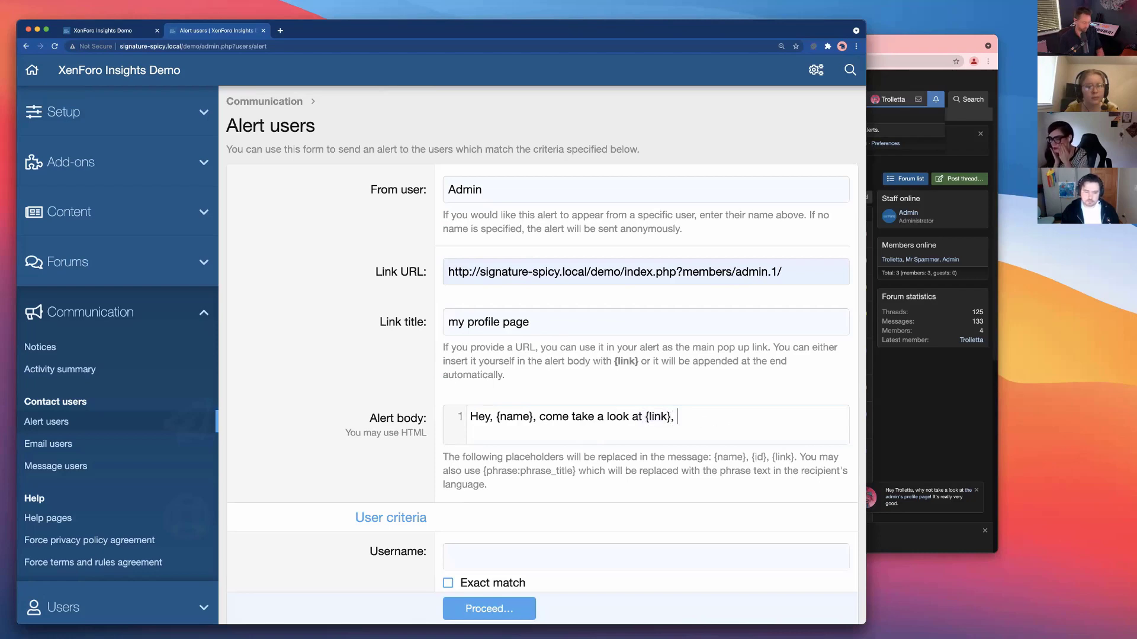
text(you will reall yl)
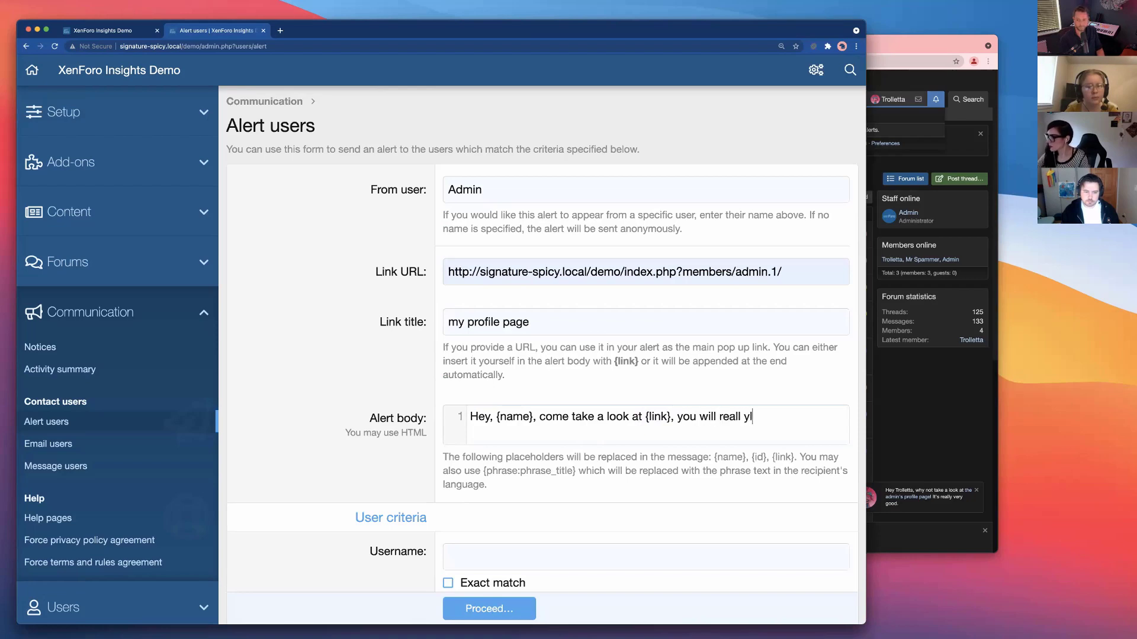
text(ike)
key(BackSpace)
key(BackSpace)
key(BackSpace)
key(BackSpace)
key(BackSpace)
key(BackSpace)
text(y li)
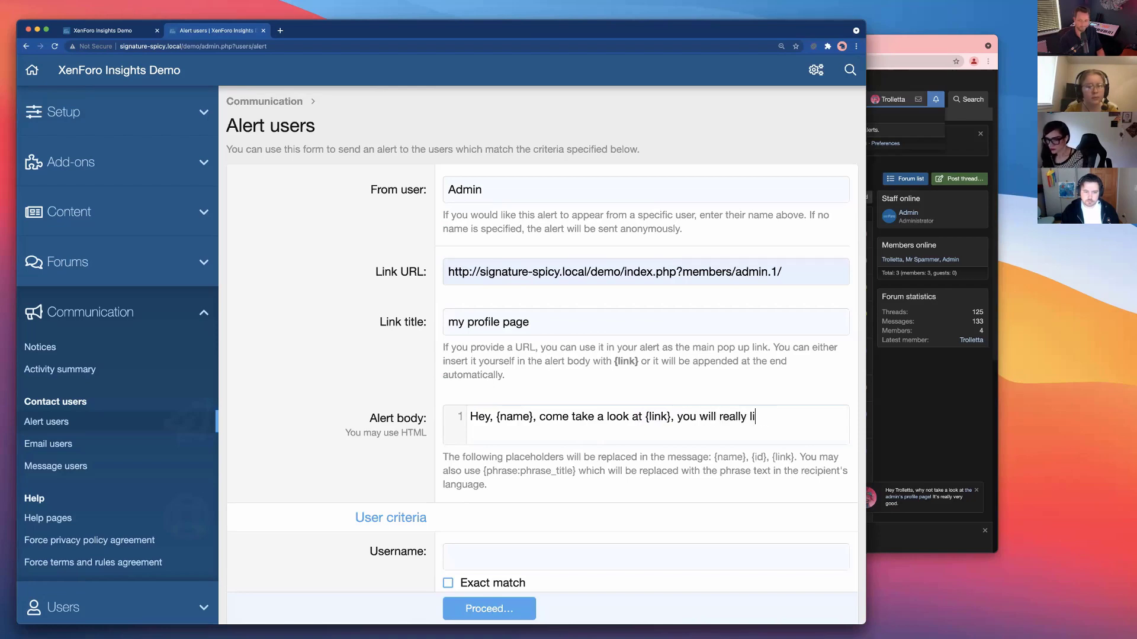
text(ke it)
drag(376, 421, 363, 422)
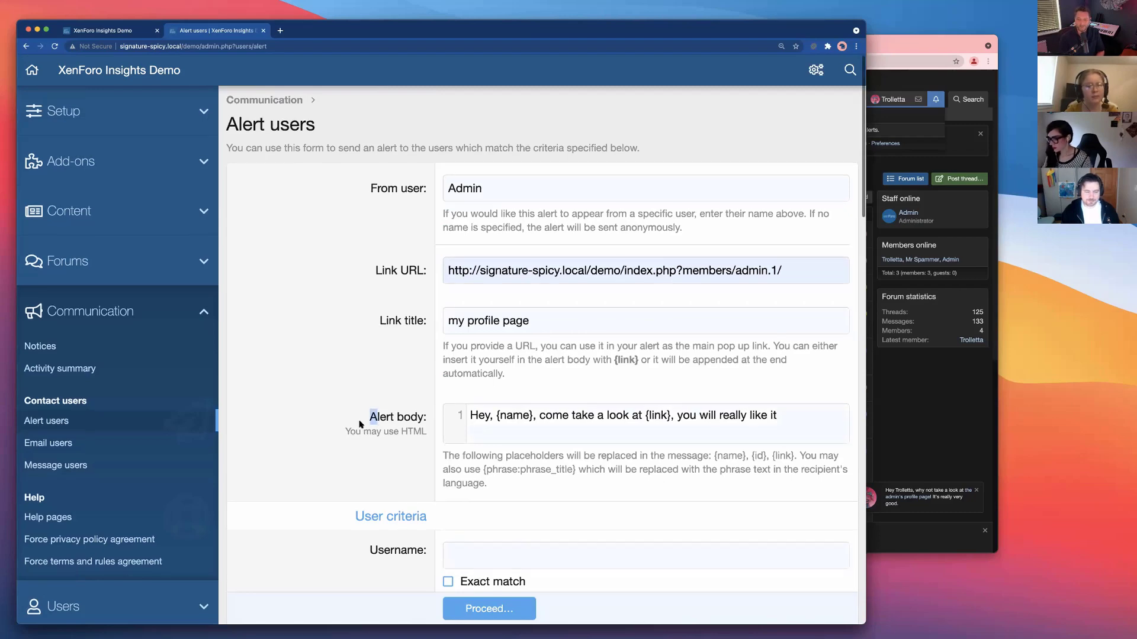
click(362, 424)
- Review the alert's user criteria, from primary and secondary user groups through activity counts to user, banned, discouragement and staff states
scroll(330, 465, down, 3)
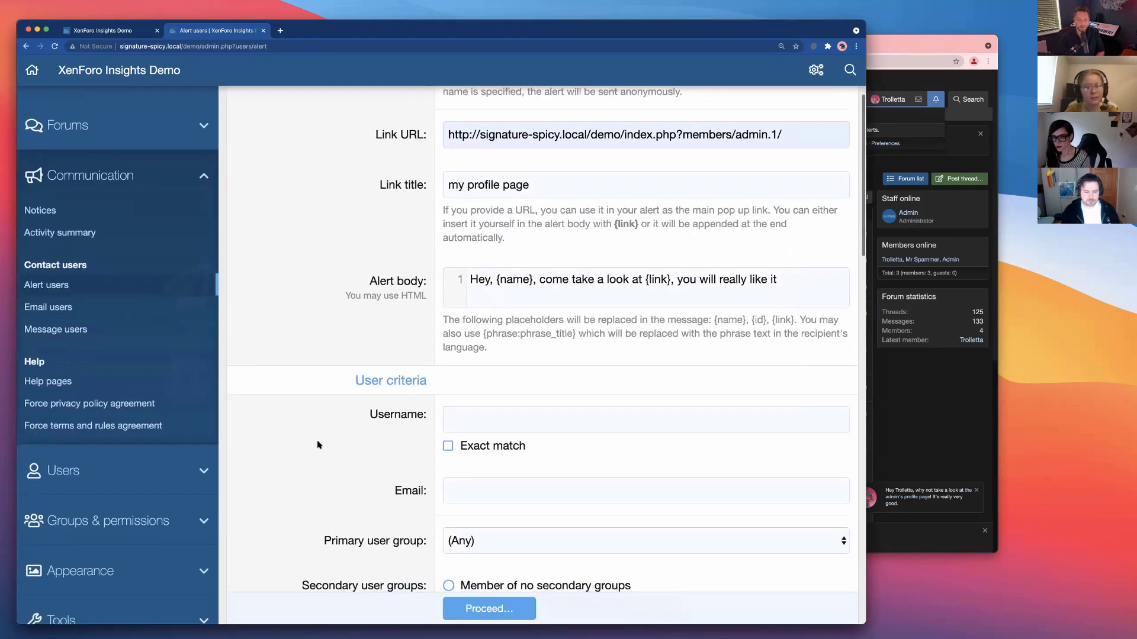
scroll(318, 446, down, 2)
scroll(318, 445, down, 5)
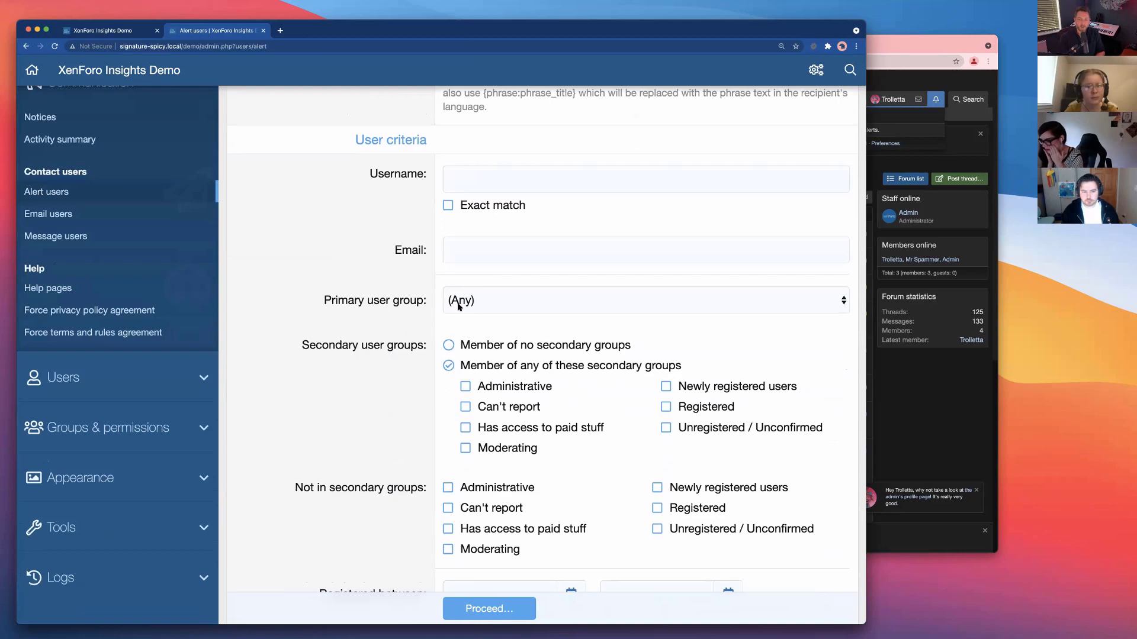
click(481, 306)
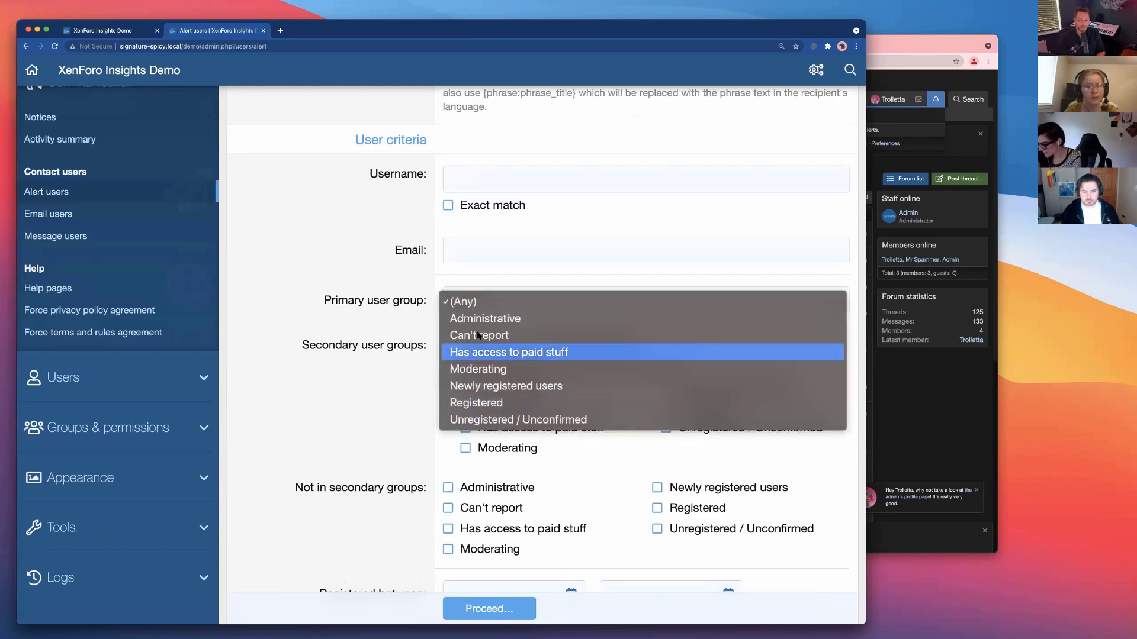
click(395, 313)
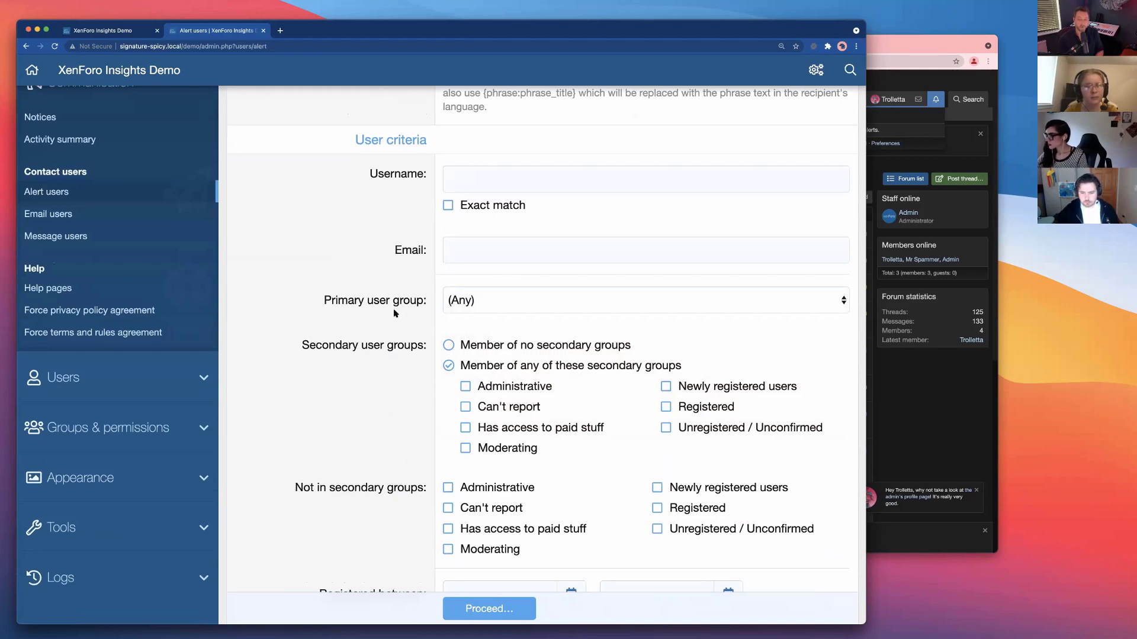
scroll(362, 401, down, 6)
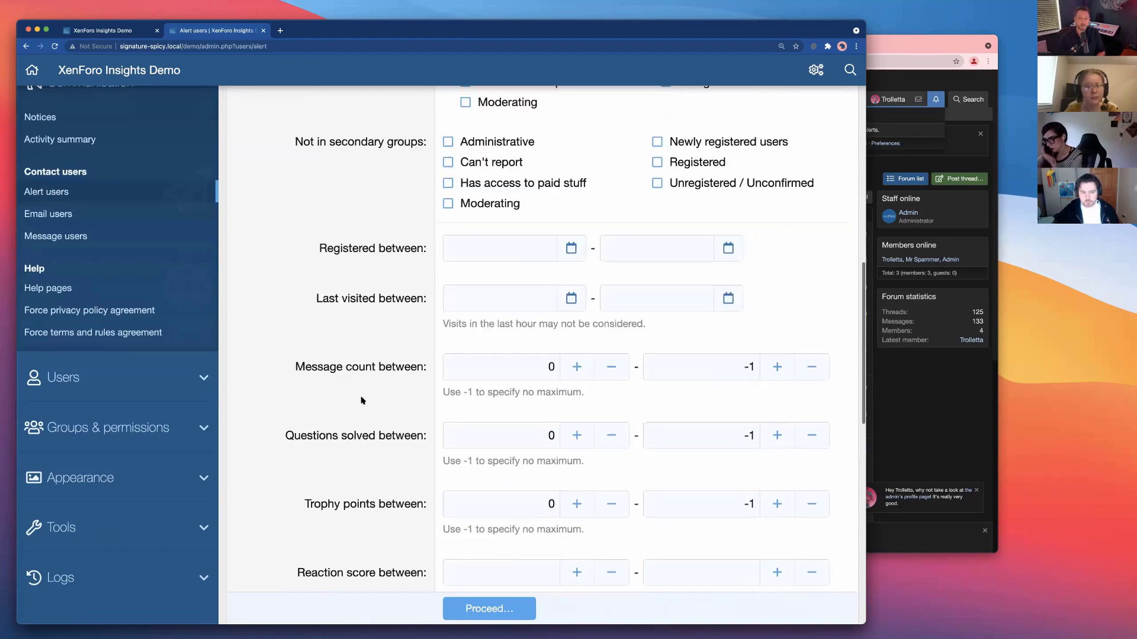
scroll(362, 400, down, 1)
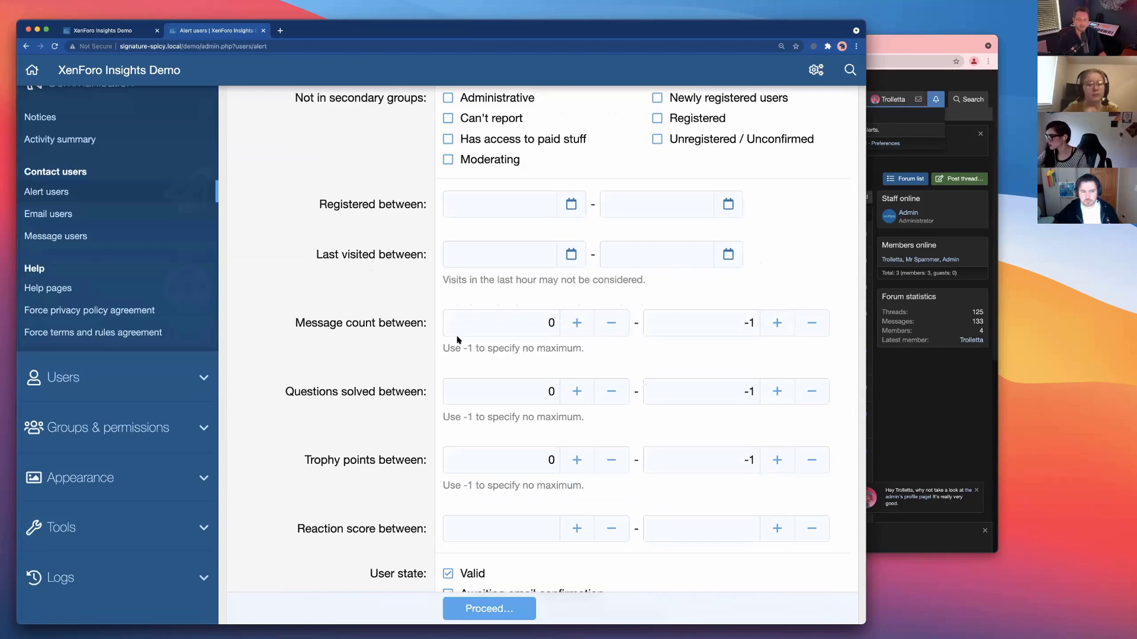
scroll(456, 339, down, 2)
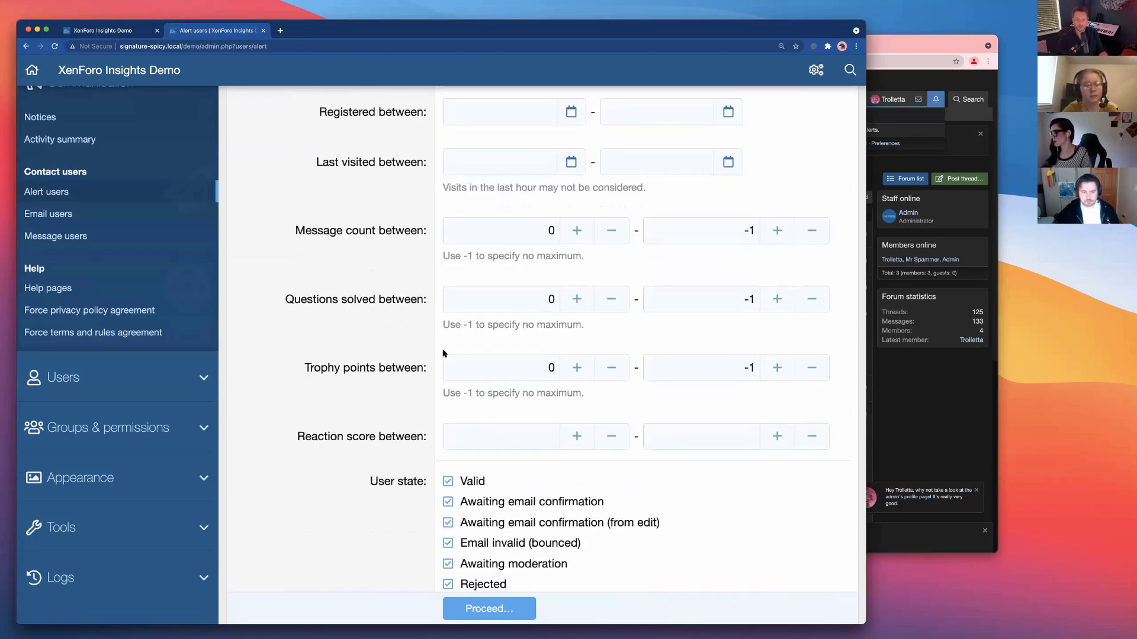
scroll(443, 353, down, 2)
scroll(483, 489, down, 7)
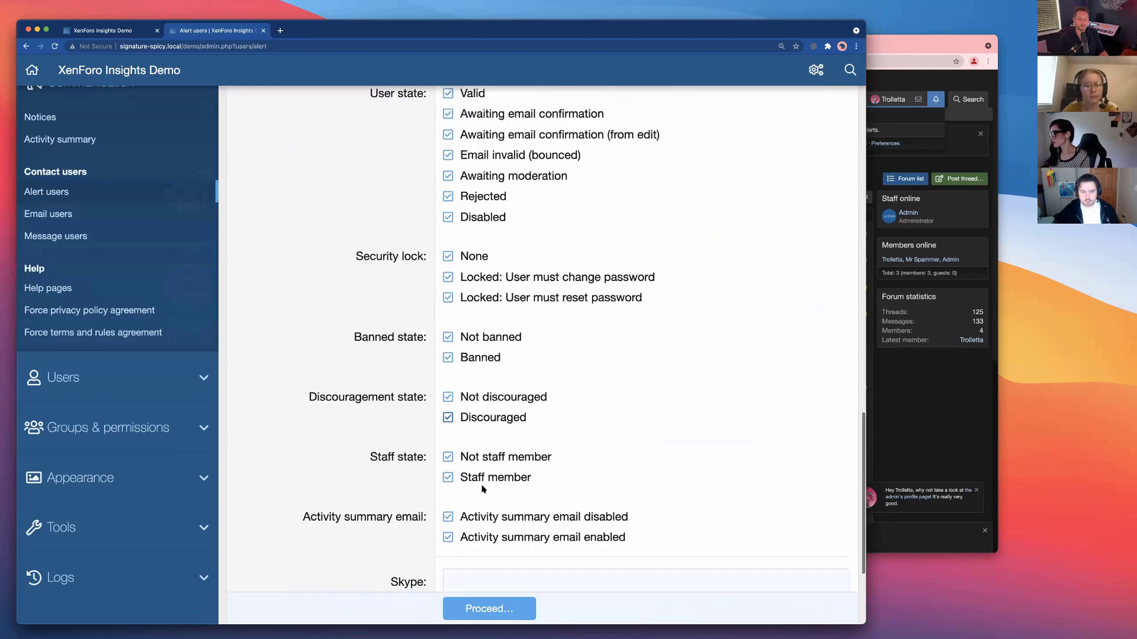
scroll(482, 489, down, 2)
scroll(467, 477, up, 15)
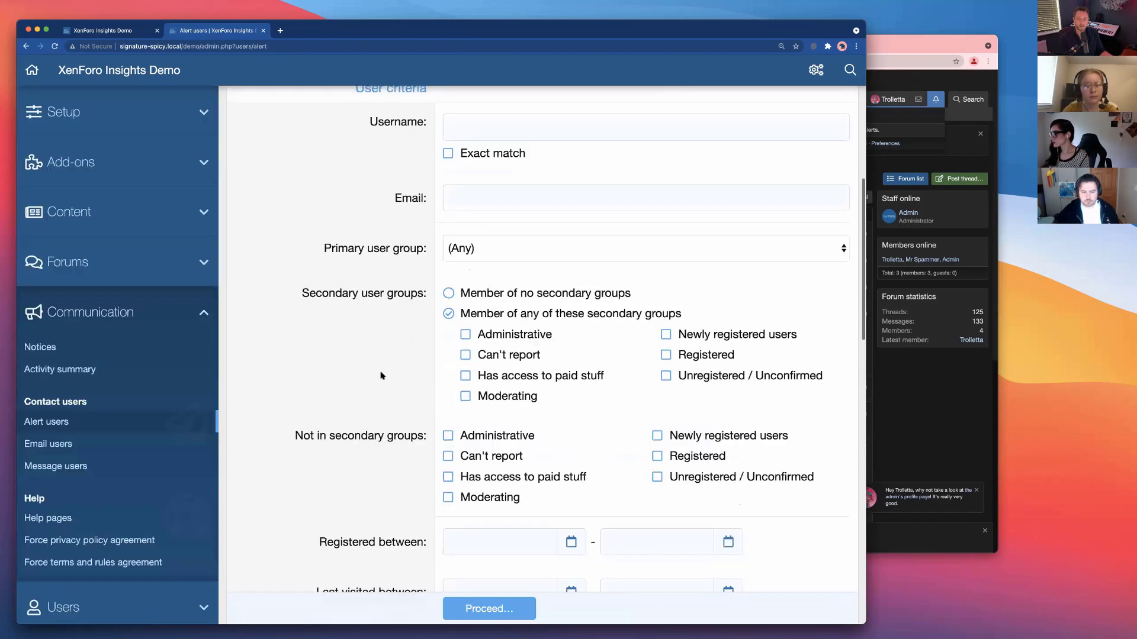
scroll(381, 375, up, 7)
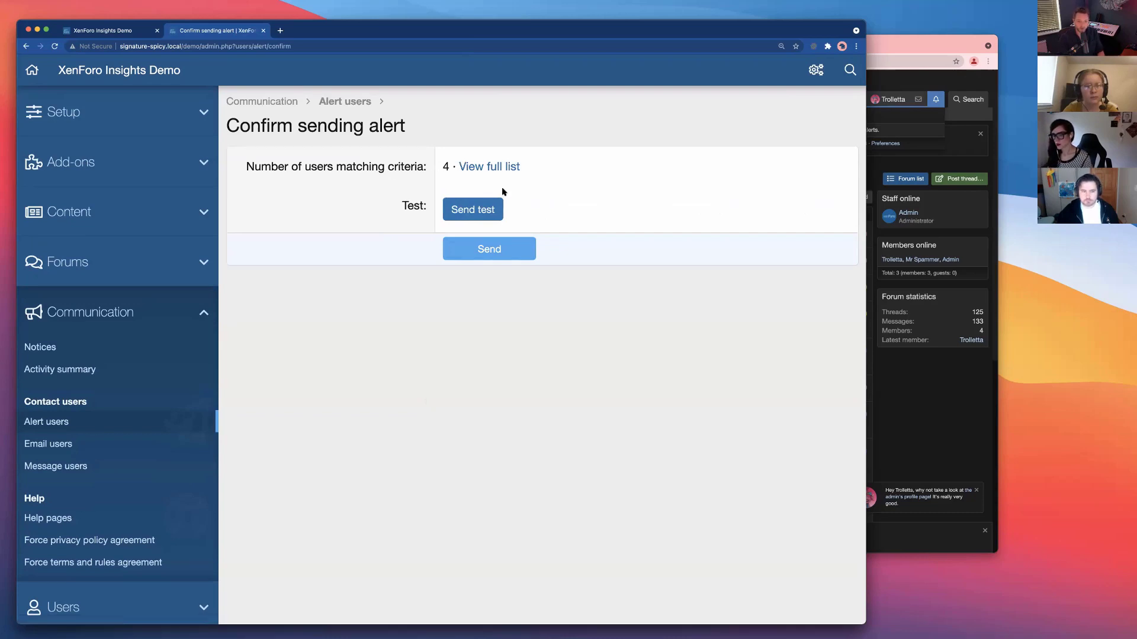
- View the full list of users matching the alert criteria in a new window, and close that window
right_click(496, 171)
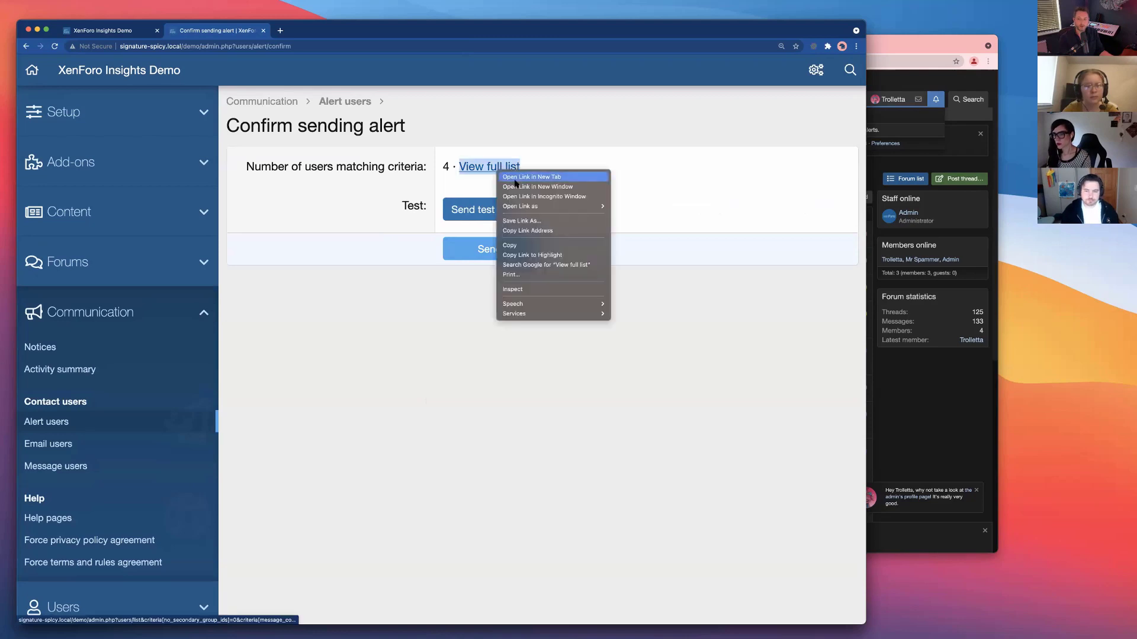
click(515, 186)
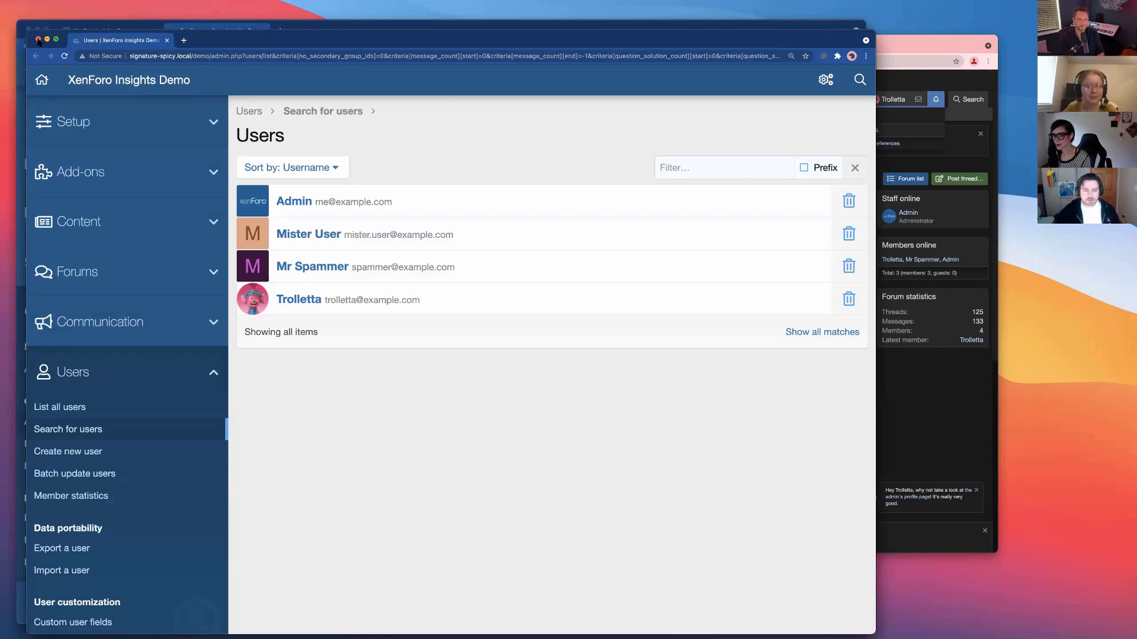
click(38, 40)
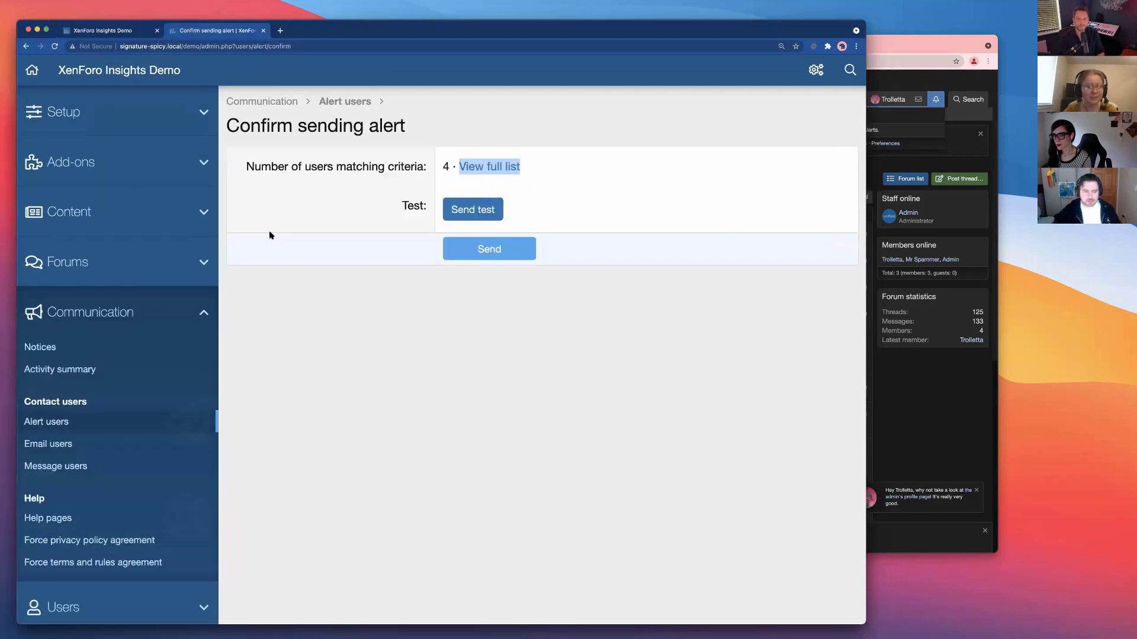
- Send a test of the alert, and check for it in the admin's alerts and the member's forum window
click(467, 210)
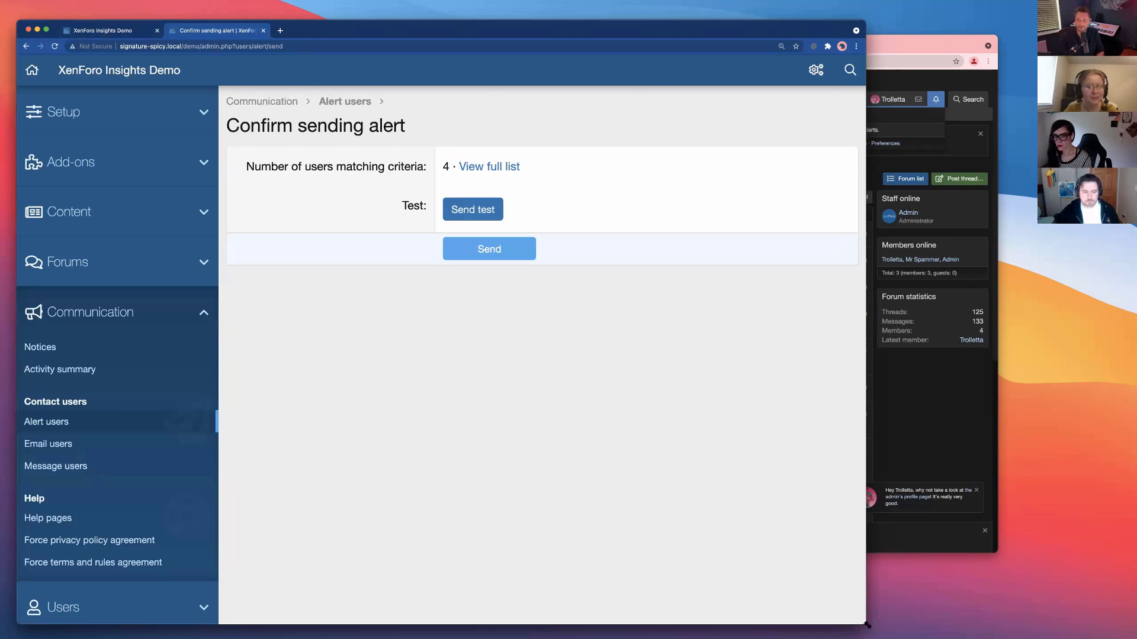
click(102, 33)
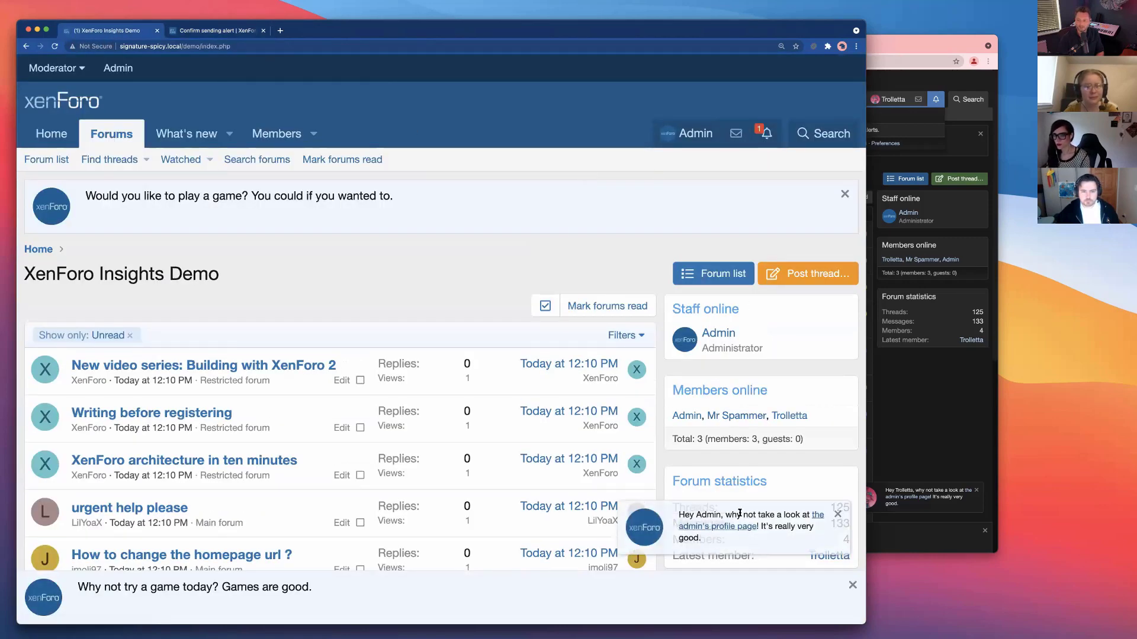
click(767, 135)
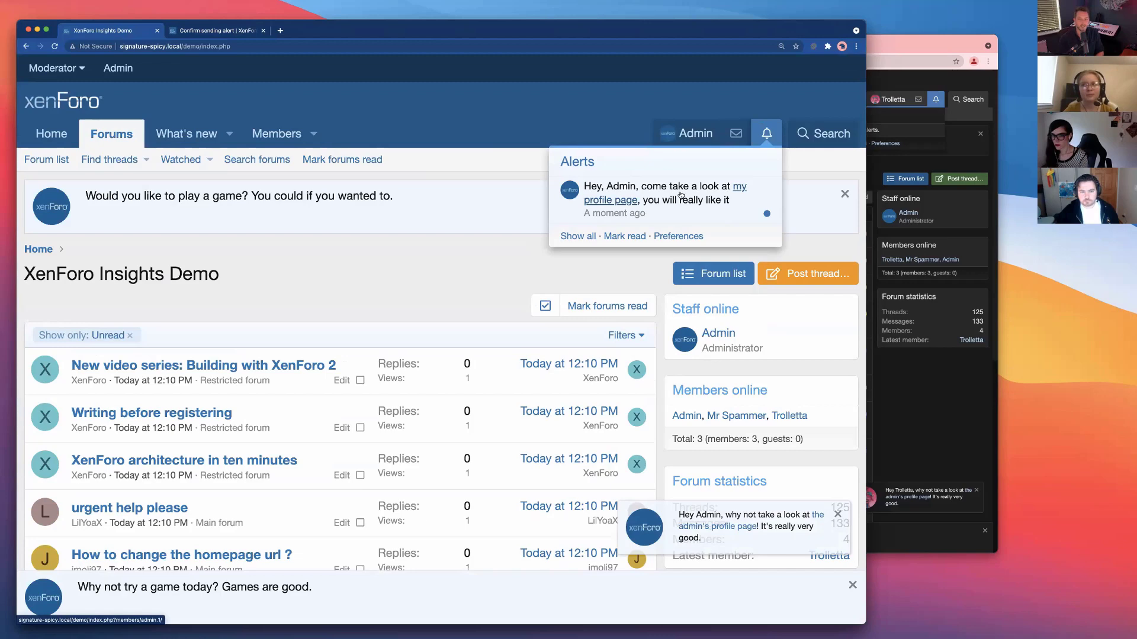
click(912, 99)
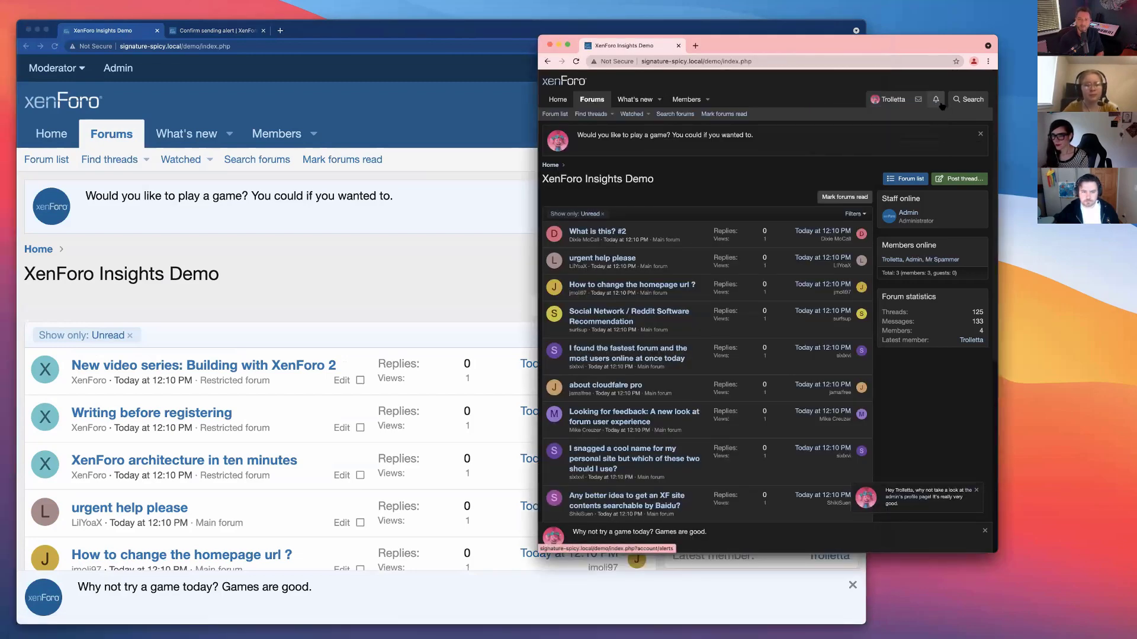
- Send the alert to all matching users, and follow its profile page link from the member's alerts in the other forum window
click(213, 30)
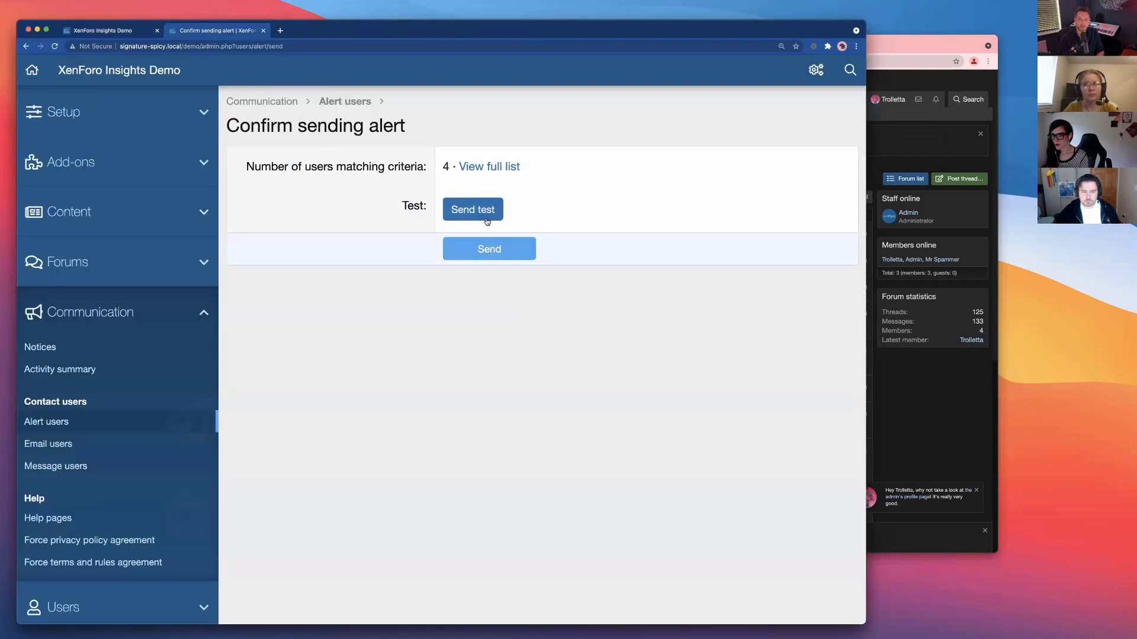
click(489, 249)
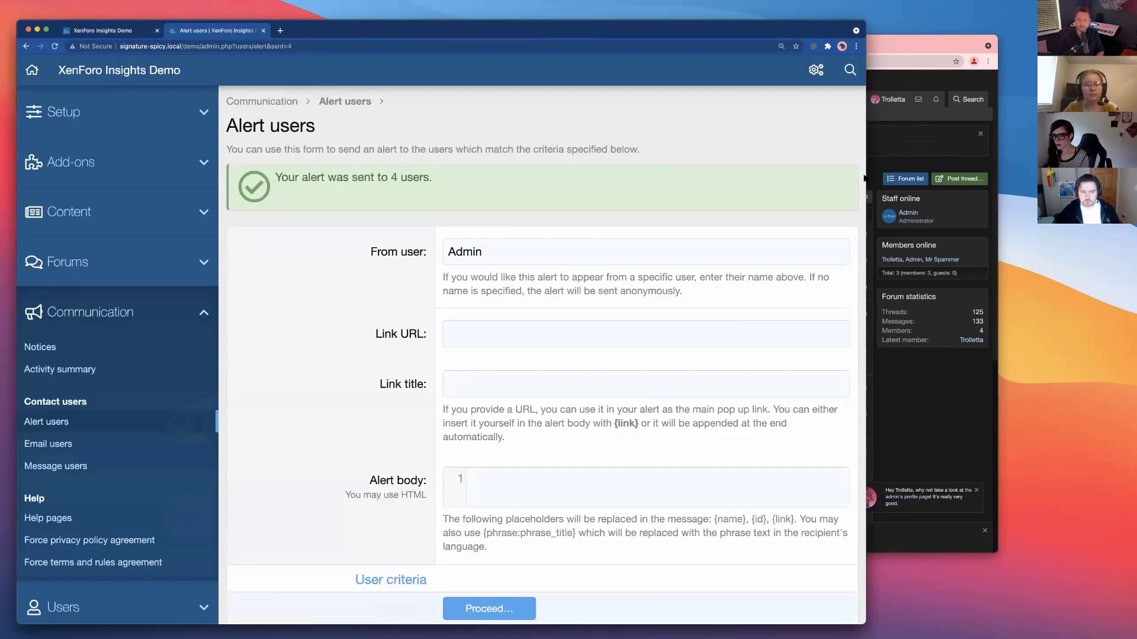
click(869, 177)
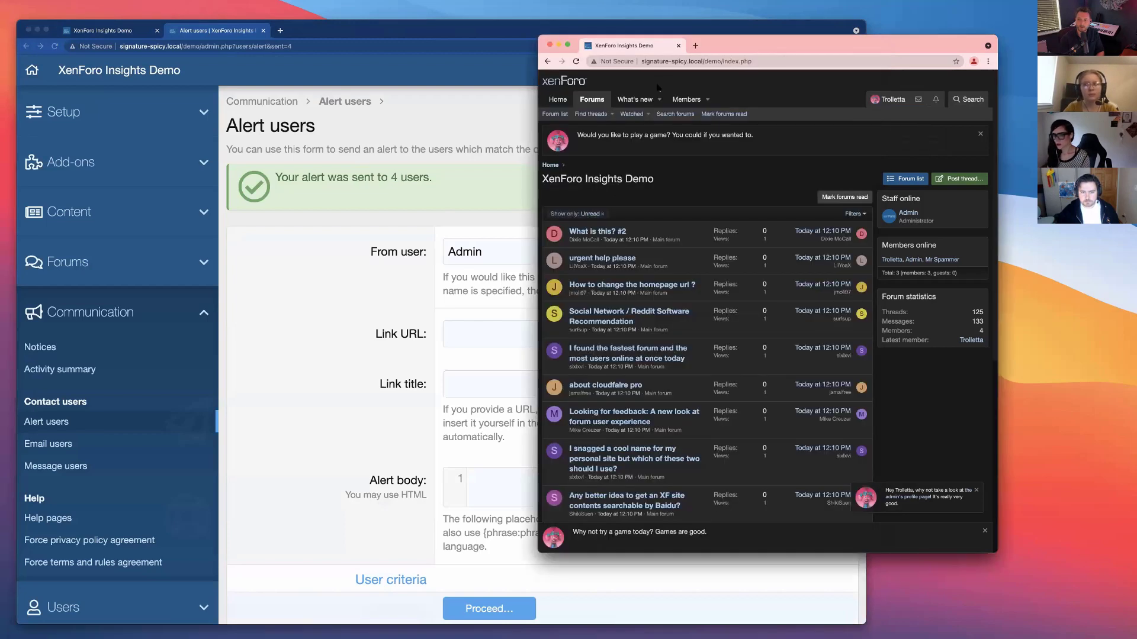
click(588, 115)
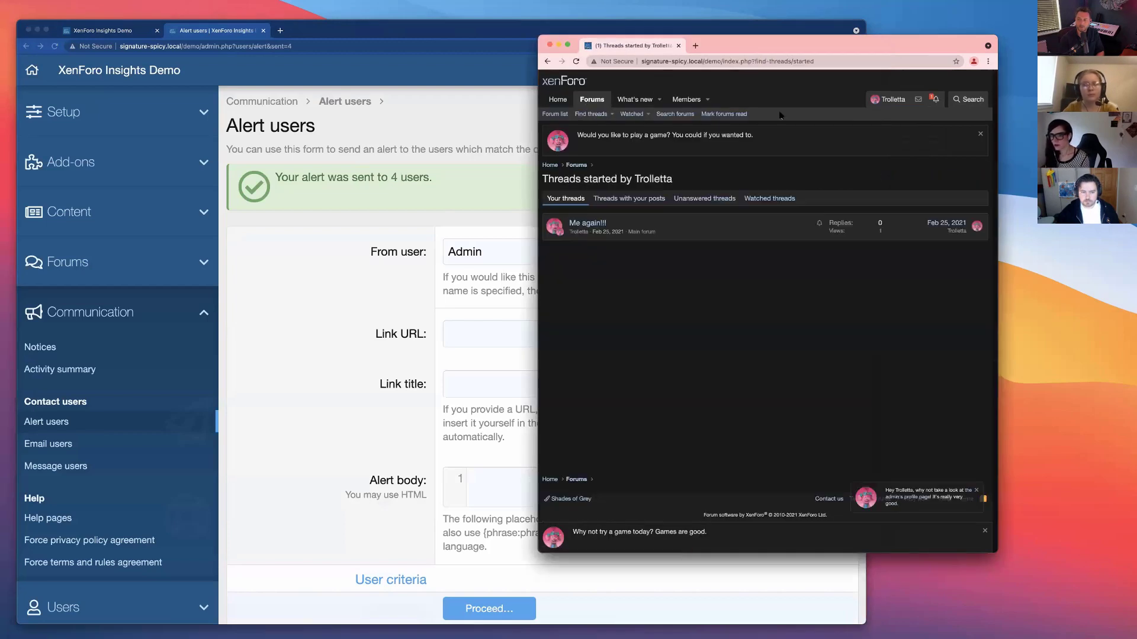
click(936, 101)
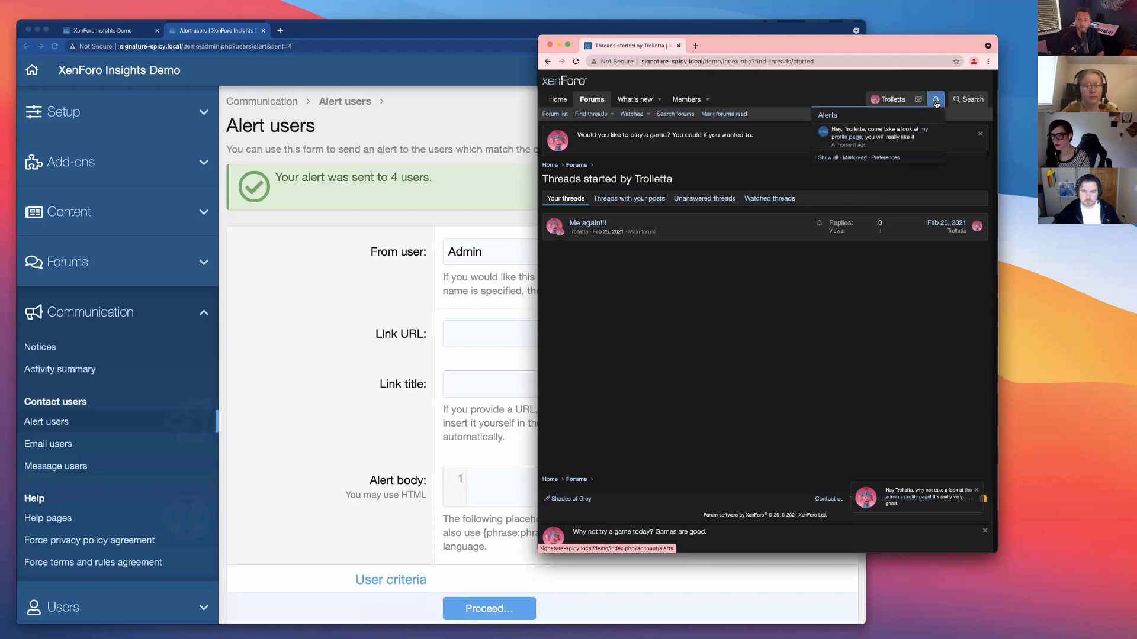
click(886, 138)
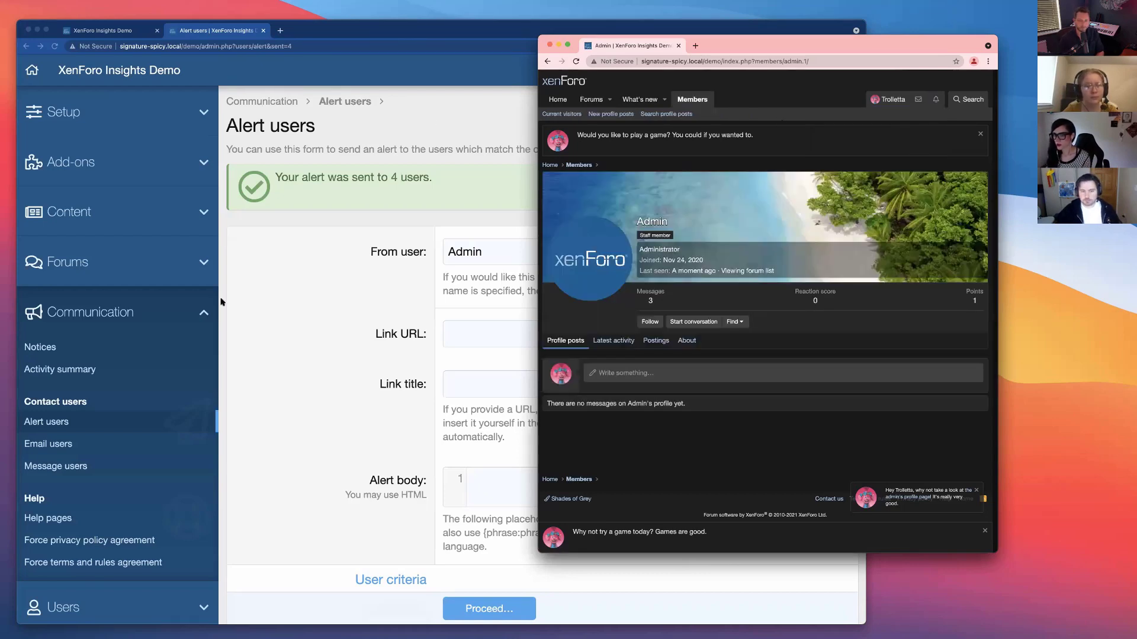
click(355, 364)
scroll(371, 379, down, 2)
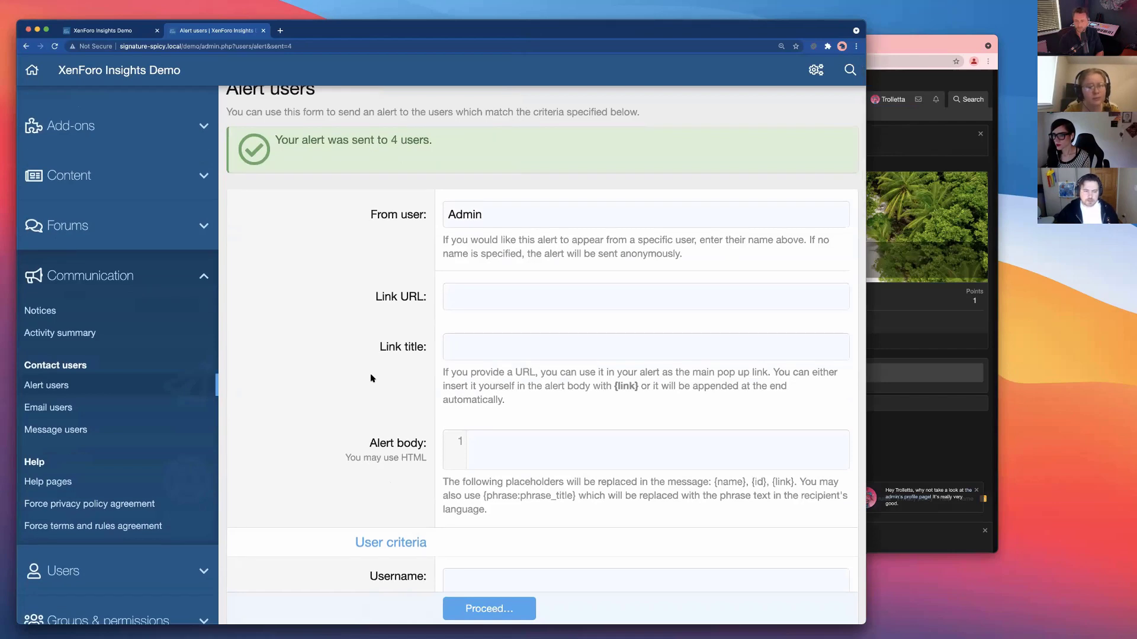
scroll(373, 354, up, 1)
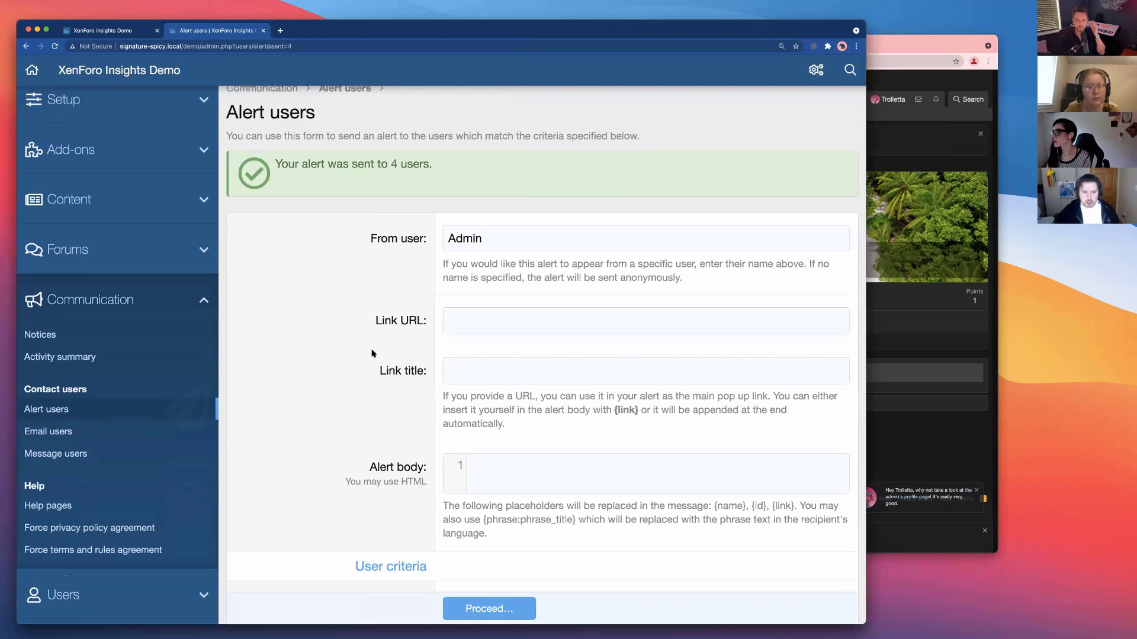
scroll(387, 386, up, 1)
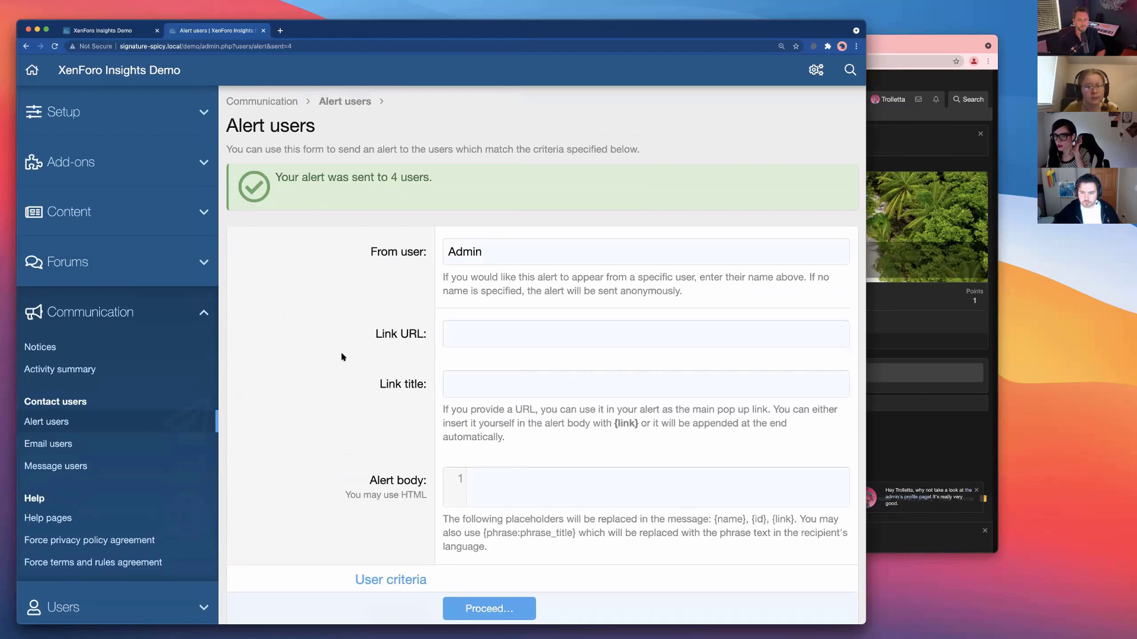
scroll(340, 361, down, 2)
scroll(340, 361, up, 2)
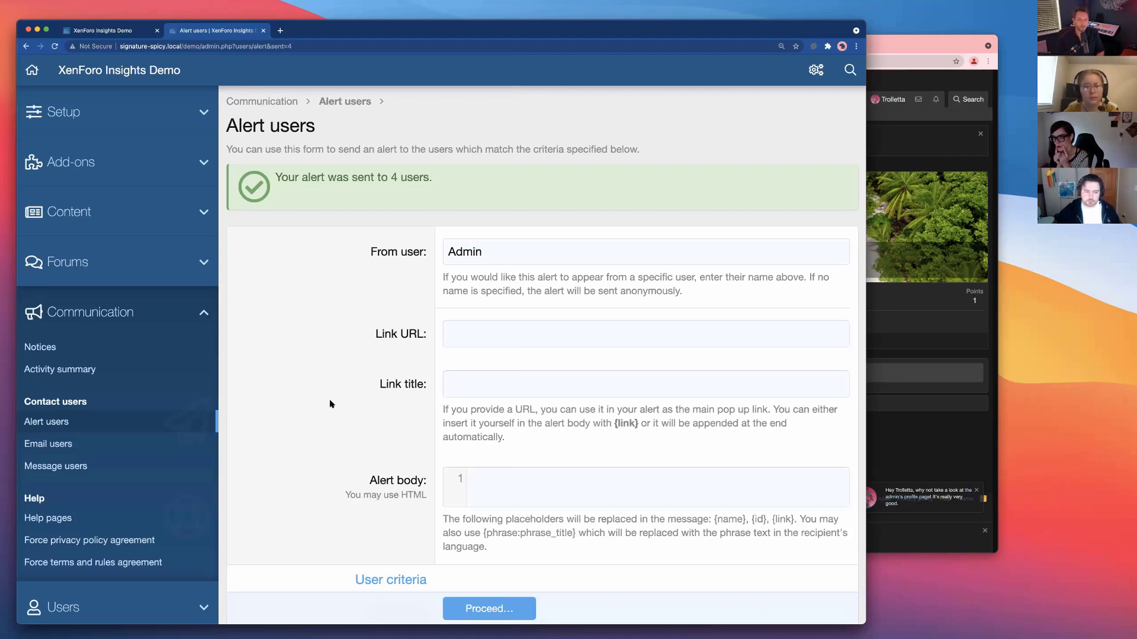
- Open the Email users form and examine its From email field
scroll(80, 451, down, 1)
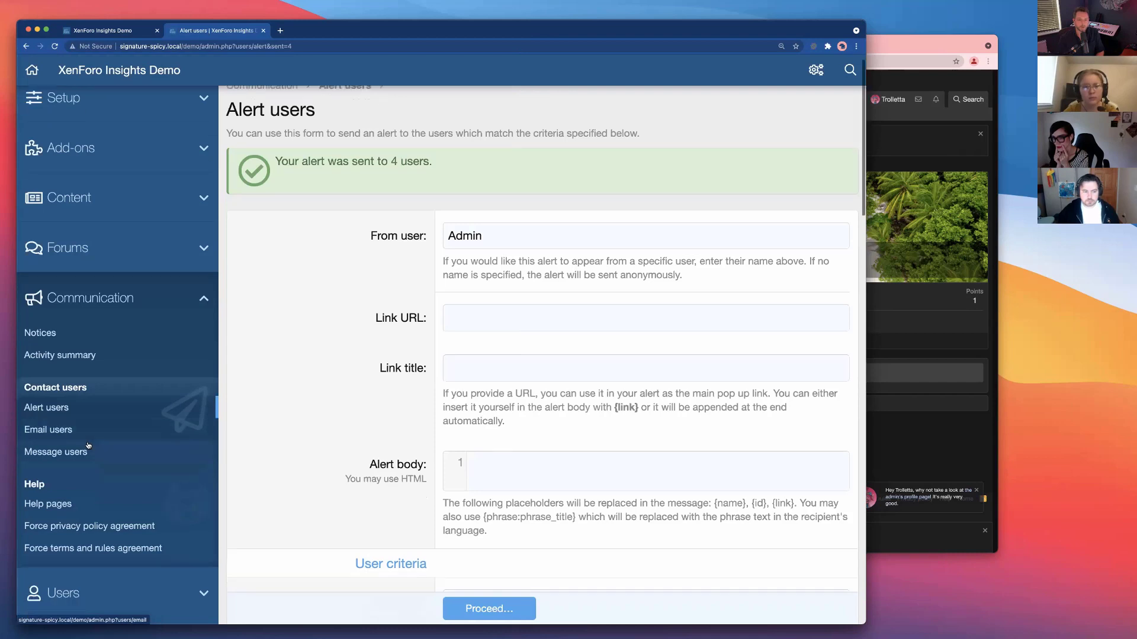
click(62, 429)
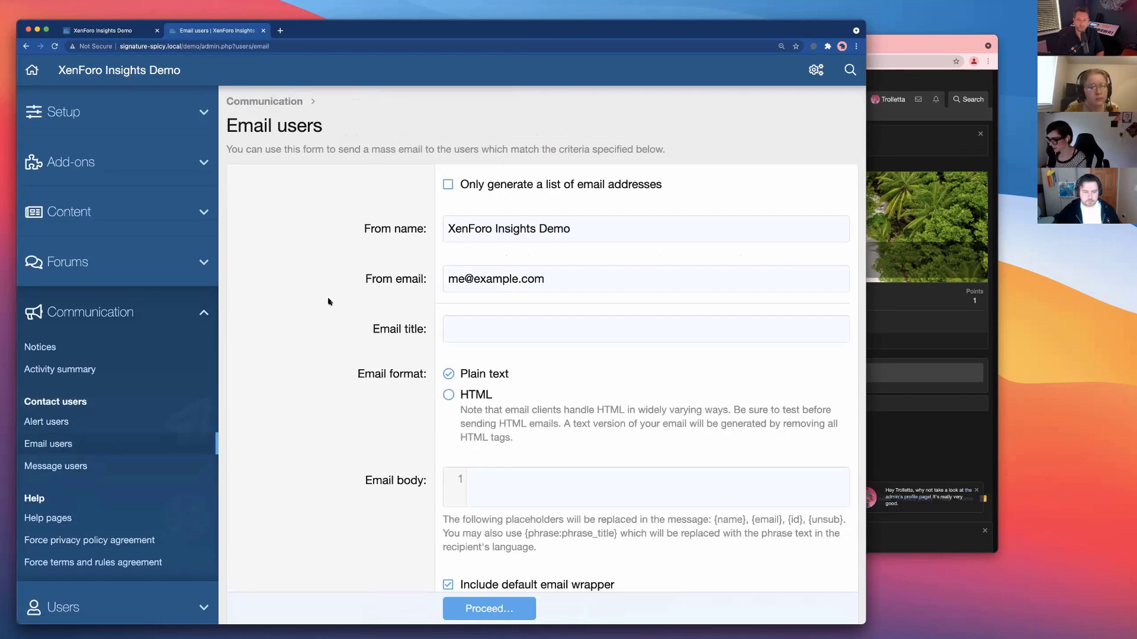
double_click(458, 279)
click(570, 282)
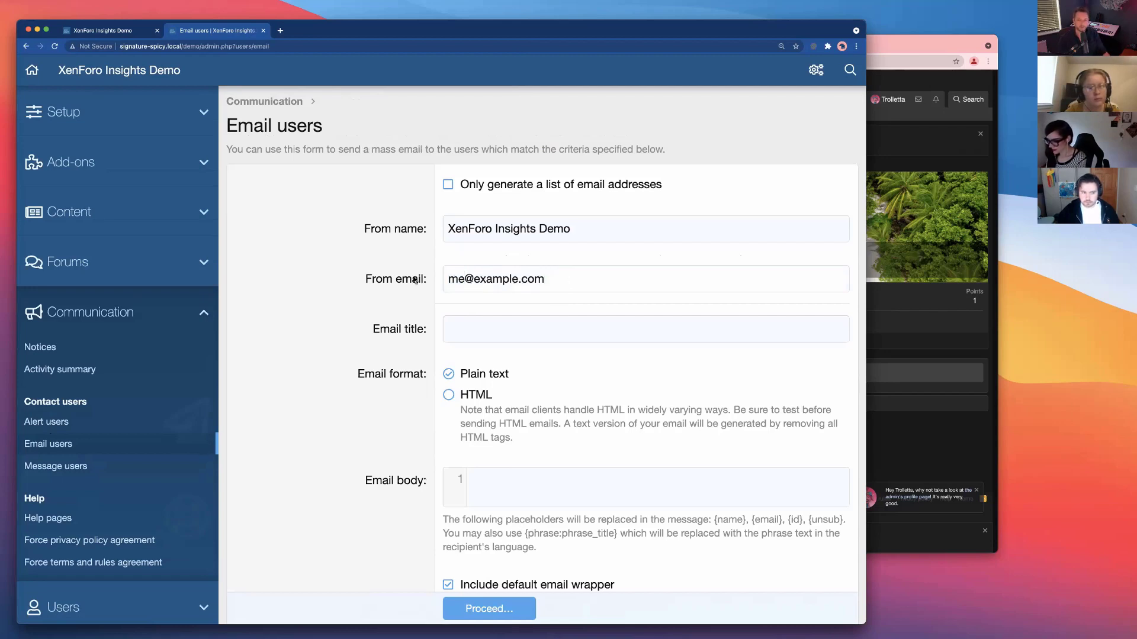
double_click(459, 280)
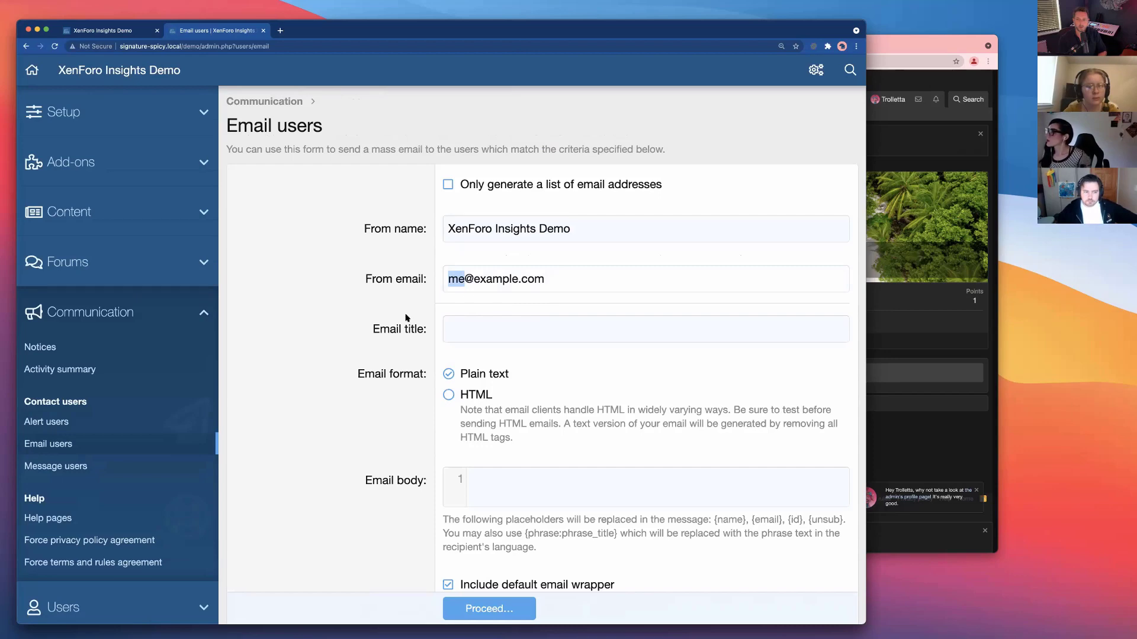
- Tick the option to only generate a list of email addresses on the Email users form, and review the form's other email settings
scroll(406, 319, down, 3)
scroll(406, 319, down, 8)
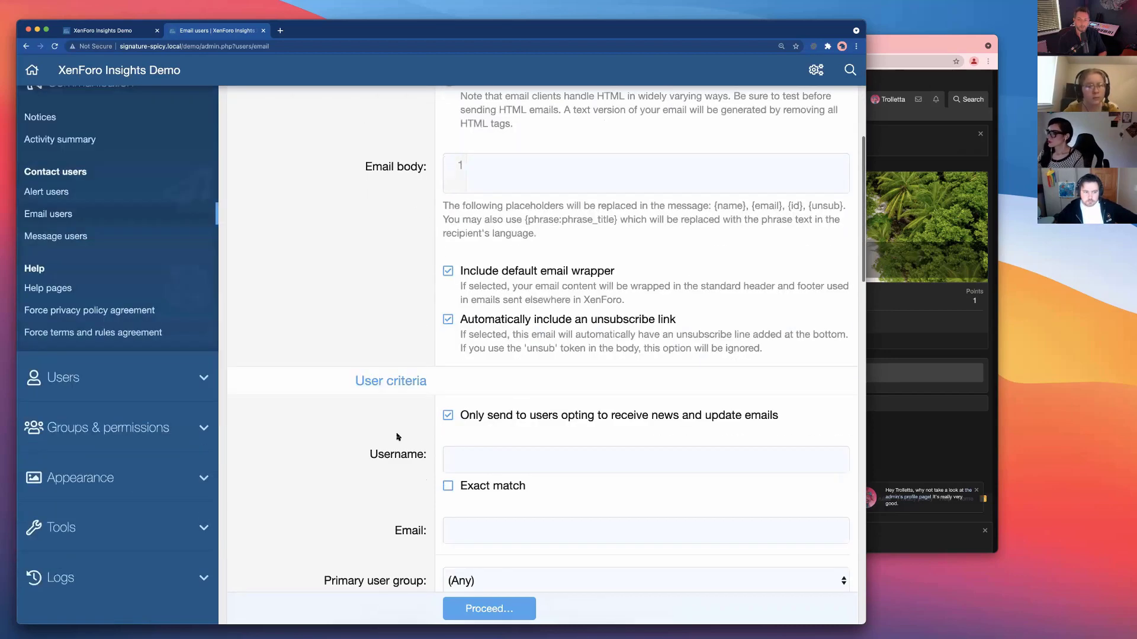
scroll(418, 305, up, 7)
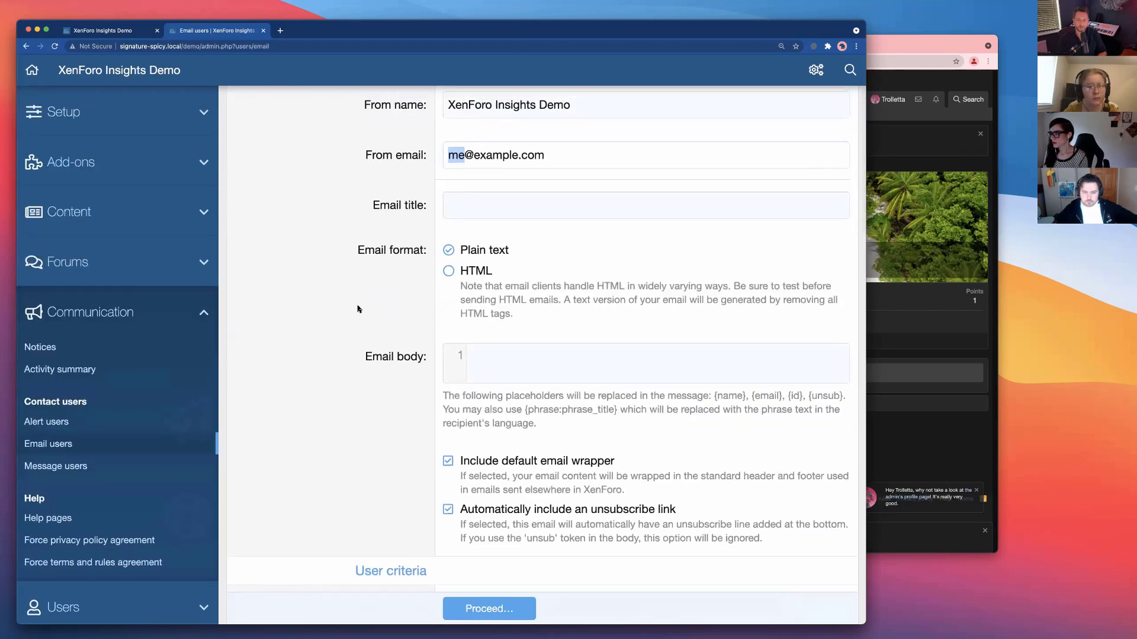
click(383, 252)
scroll(383, 252, up, 4)
scroll(385, 322, up, 1)
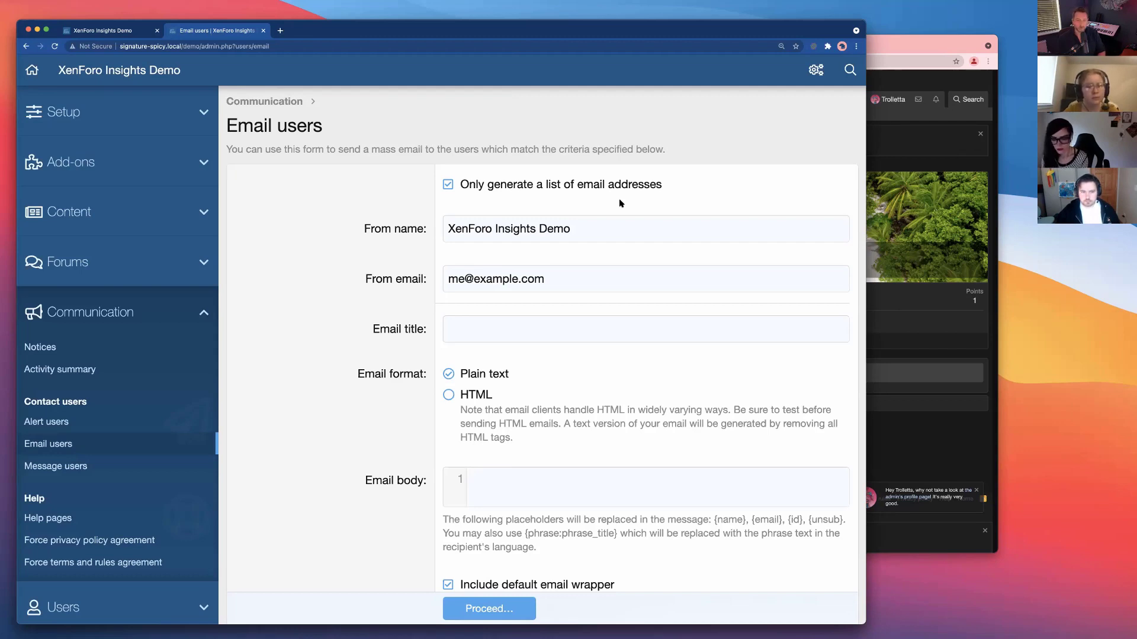
scroll(433, 251, down, 3)
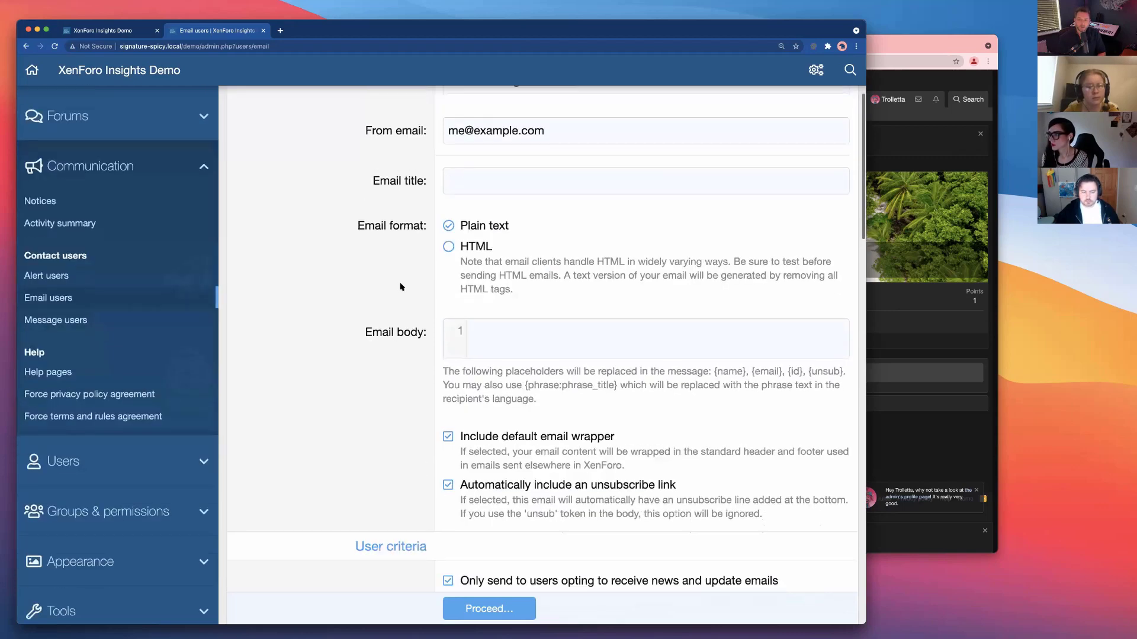
scroll(409, 255, up, 3)
scroll(400, 287, down, 1)
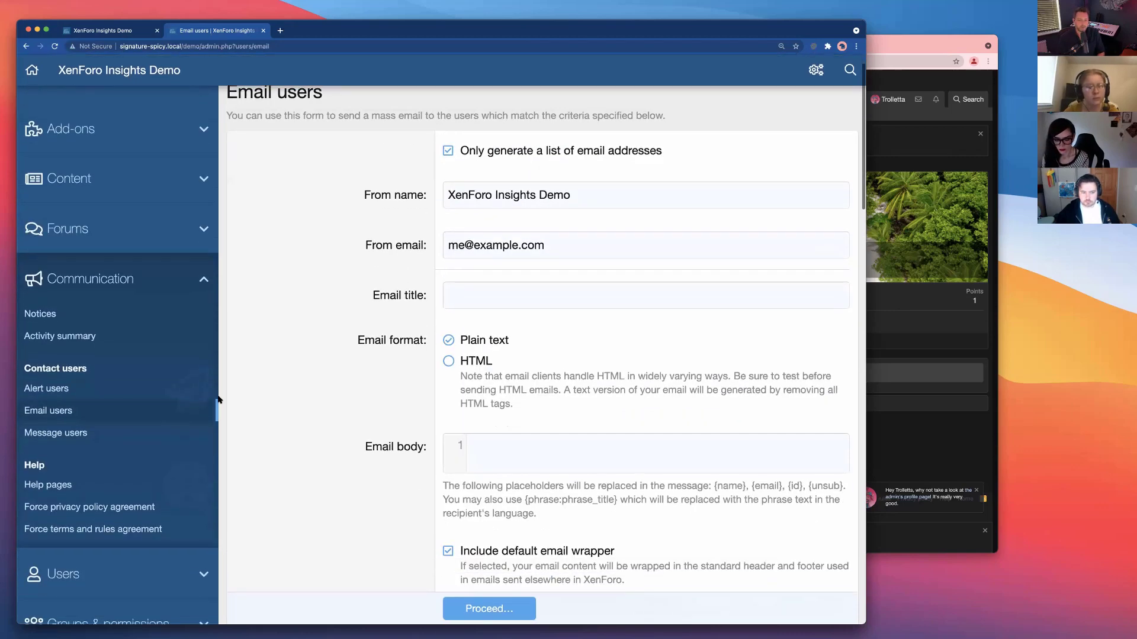
- Open the Message users form and examine its sender, conversation options, future message handling and user criteria
click(56, 433)
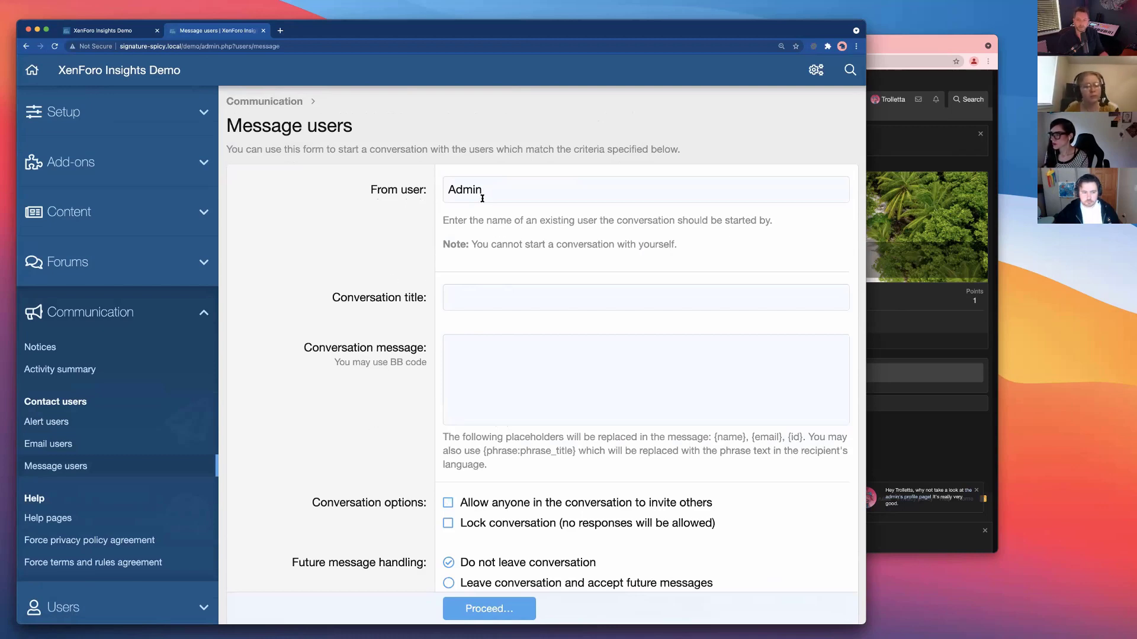
scroll(455, 393, down, 1)
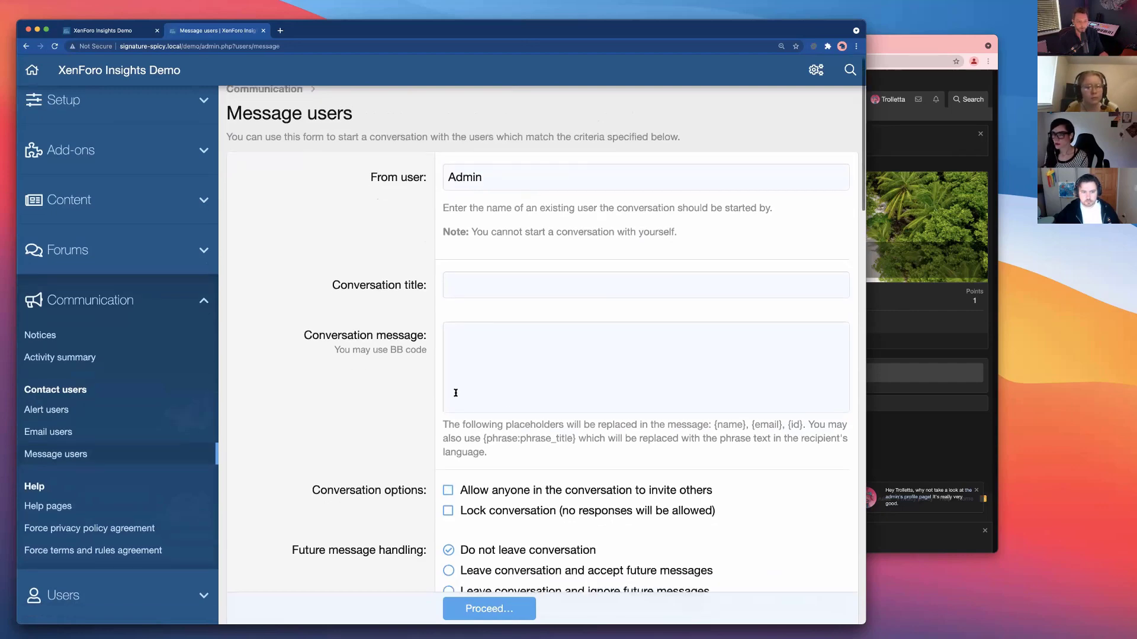
scroll(423, 436, down, 5)
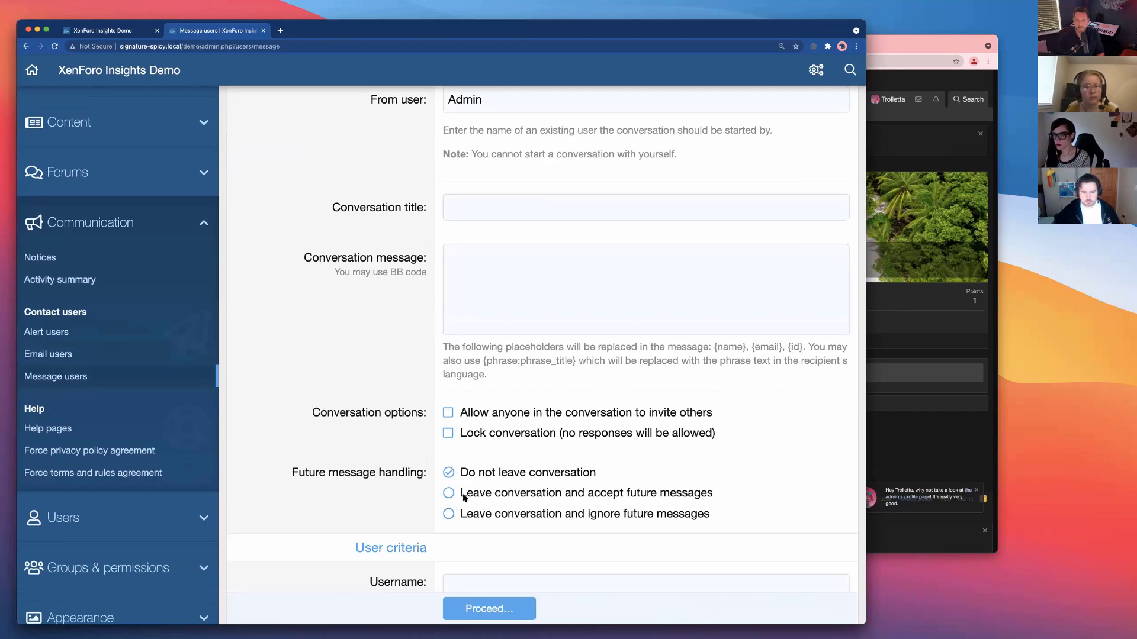
scroll(464, 497, down, 5)
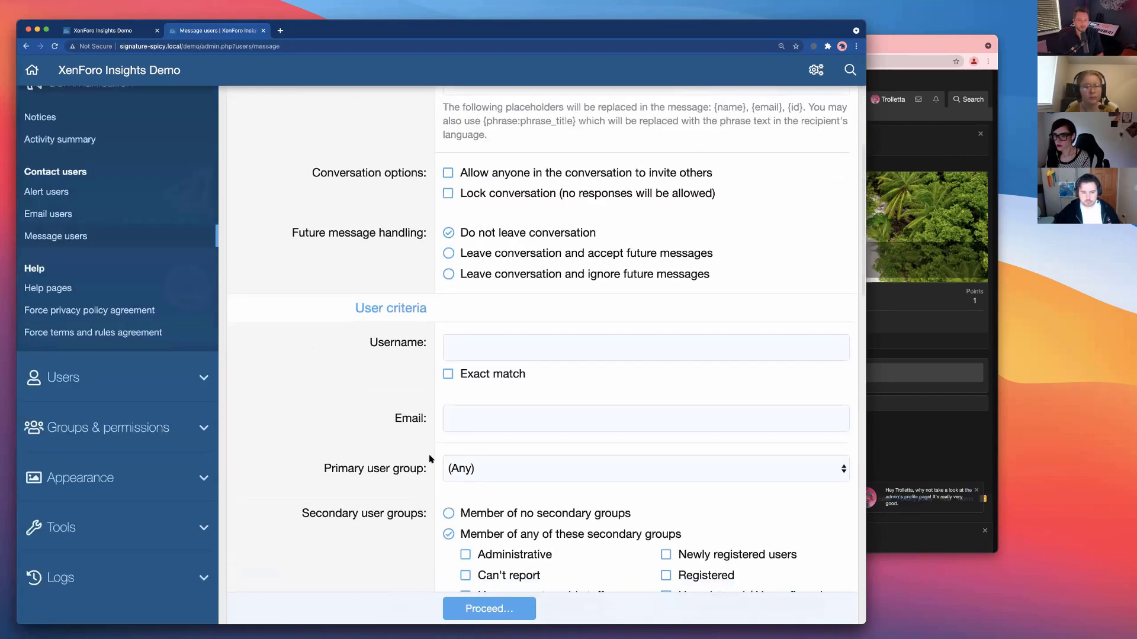
scroll(430, 460, up, 5)
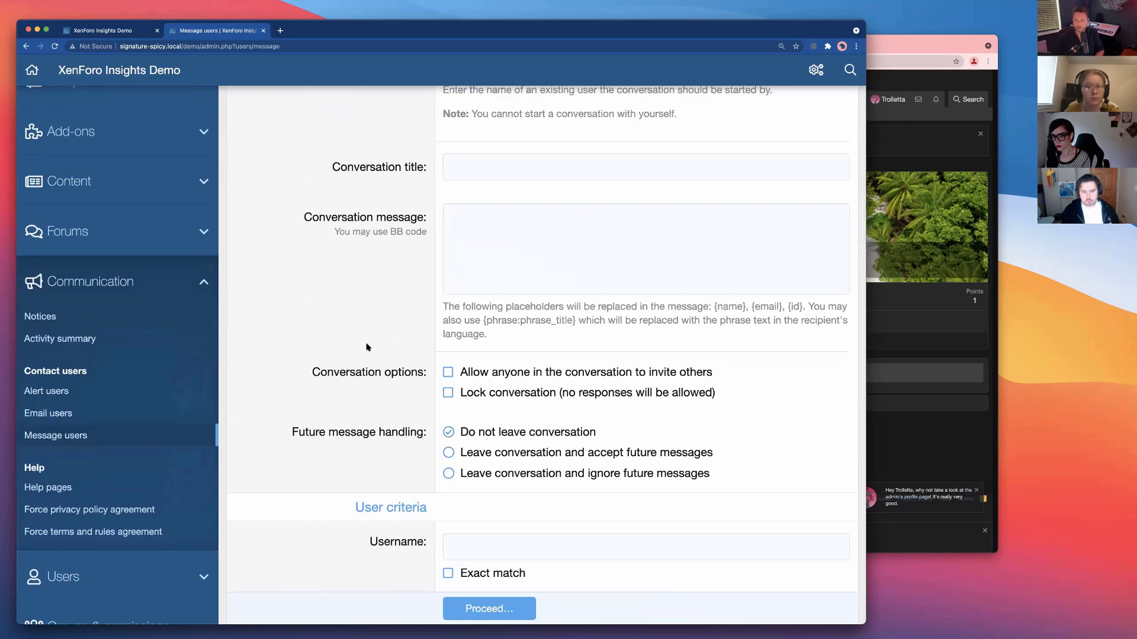
scroll(401, 363, up, 4)
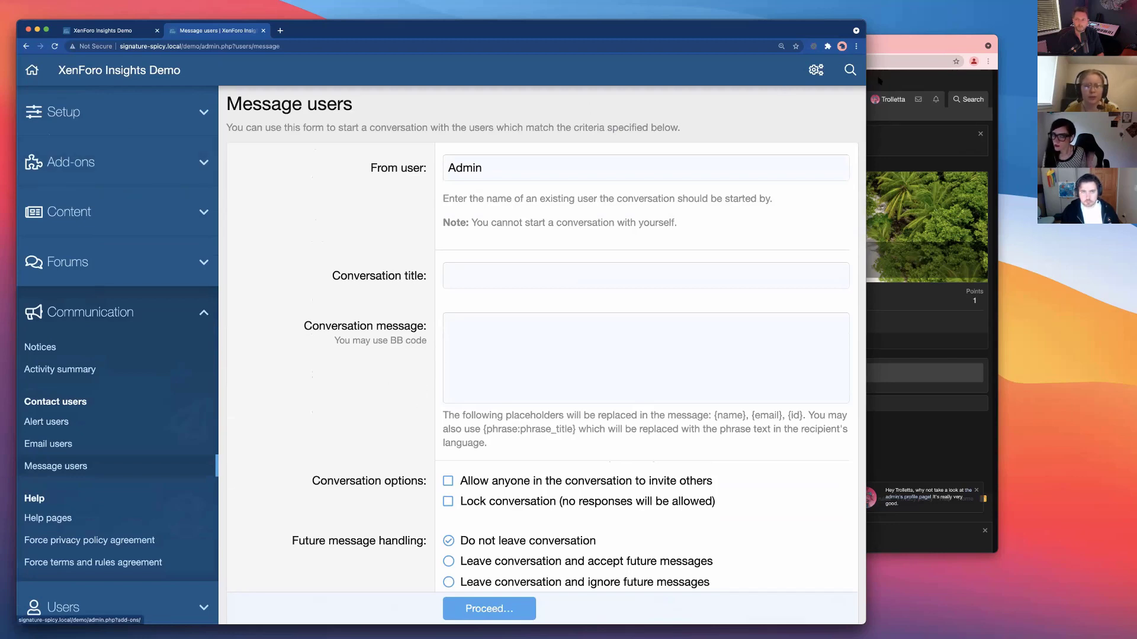
- Search the admin control panel for "auto", "new mem" and "convers", and close the search
click(849, 70)
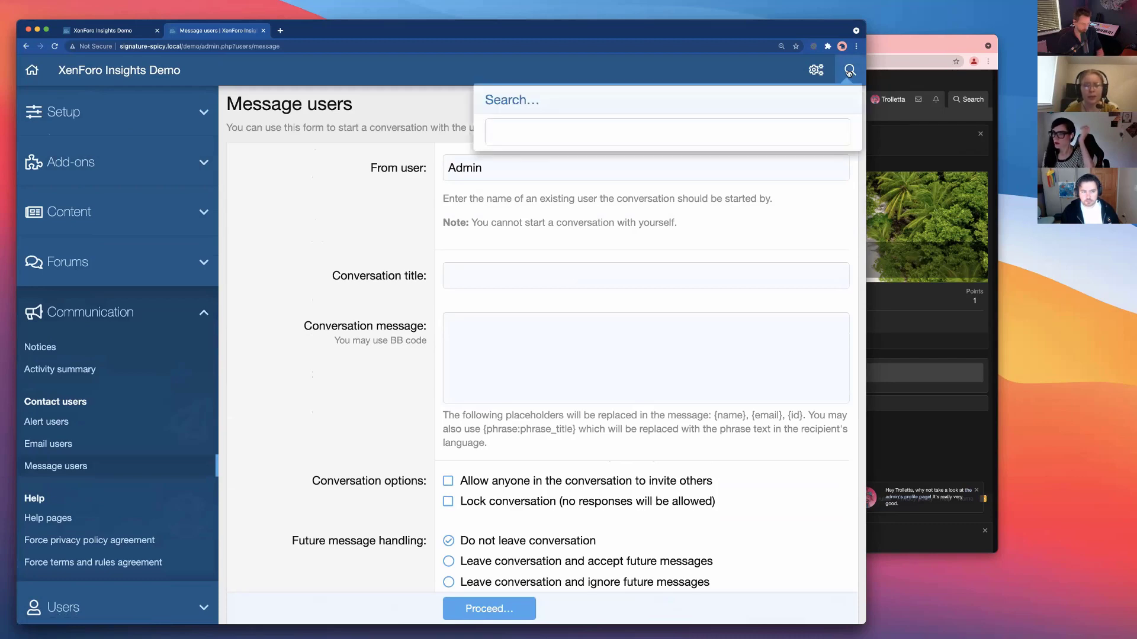
text(auto)
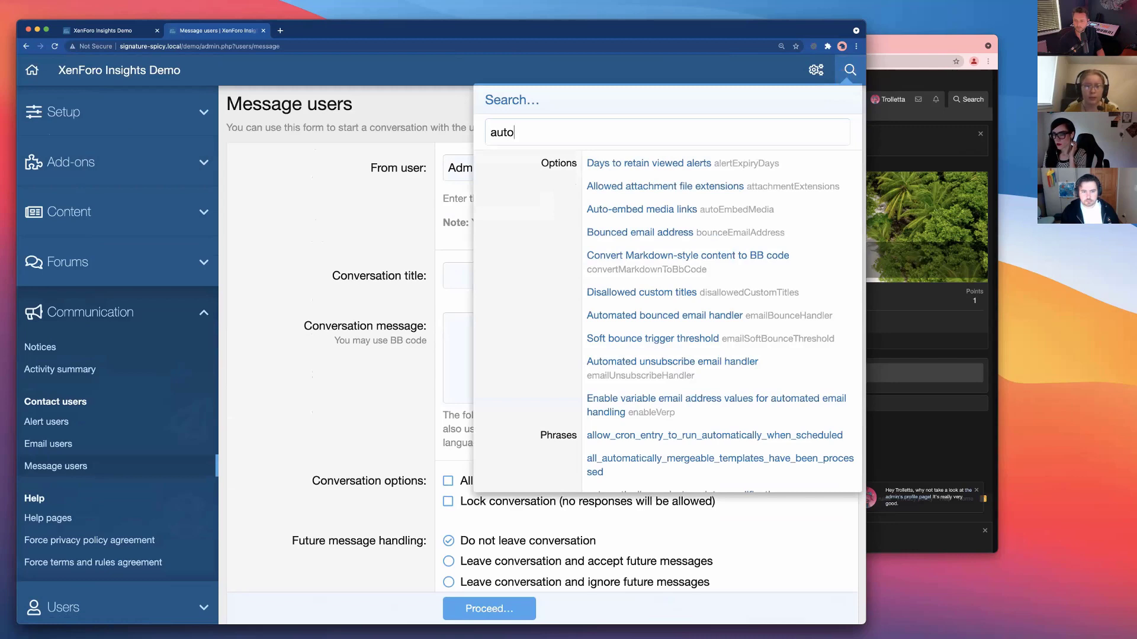
key(super+a)
text(new mem)
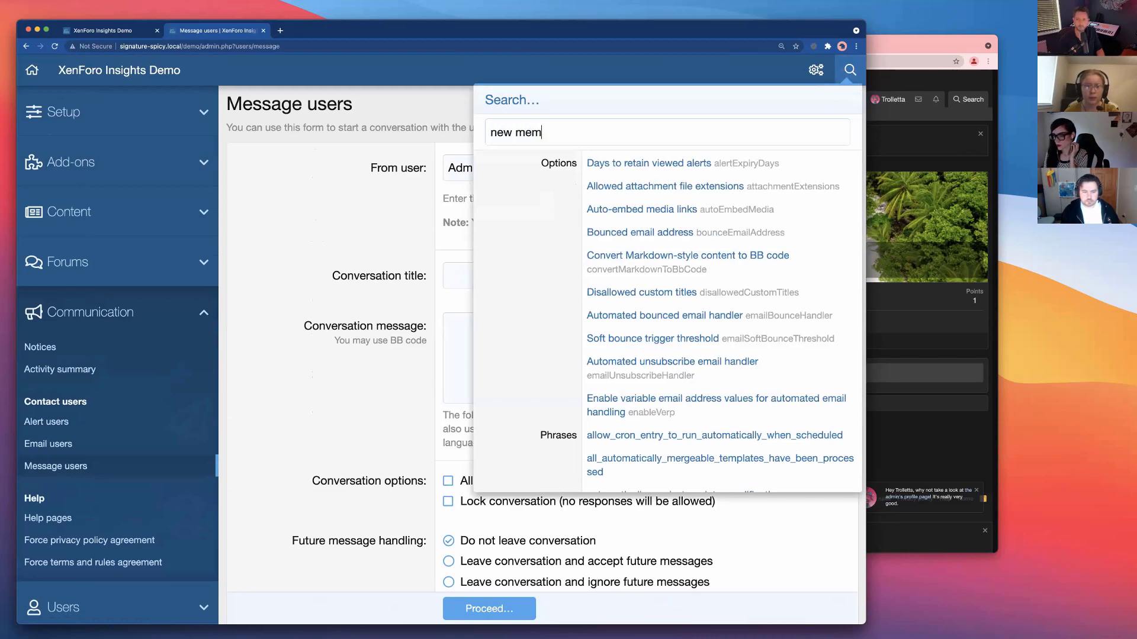
key(super+a)
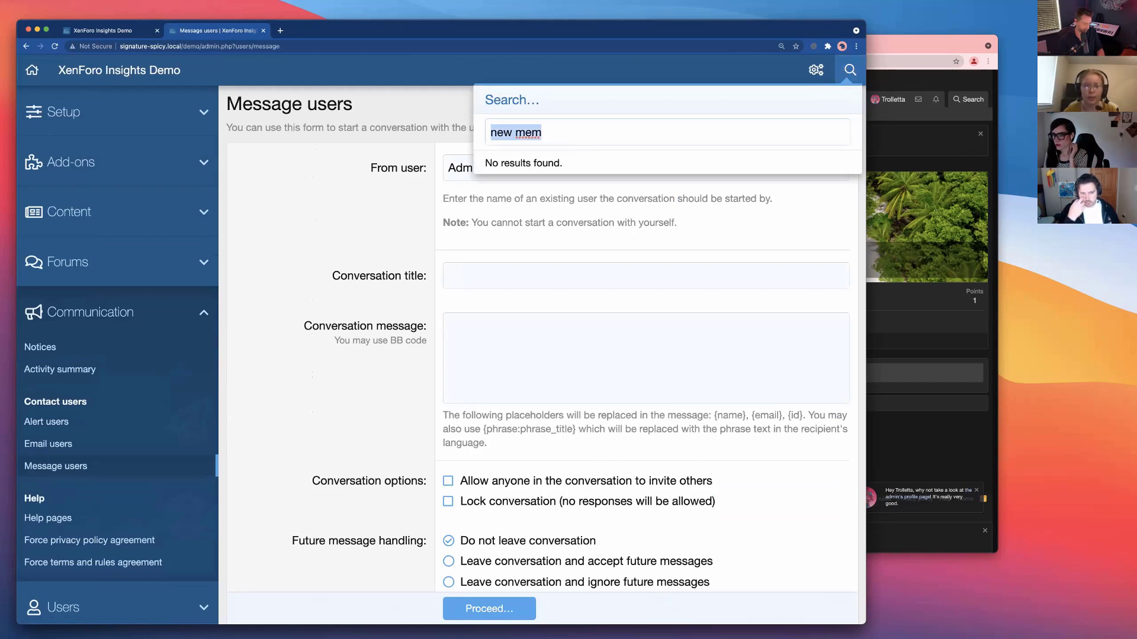
text(conmvers)
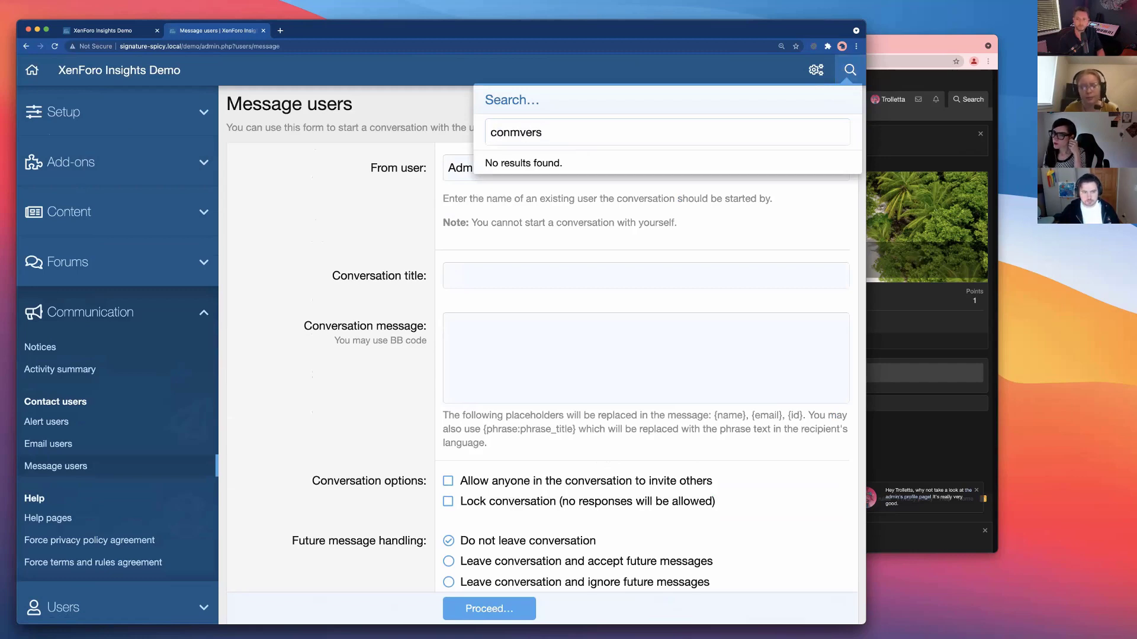
key(BackSpace)
key(BackSpace)
key(BackSpace)
key(BackSpace)
key(BackSpace)
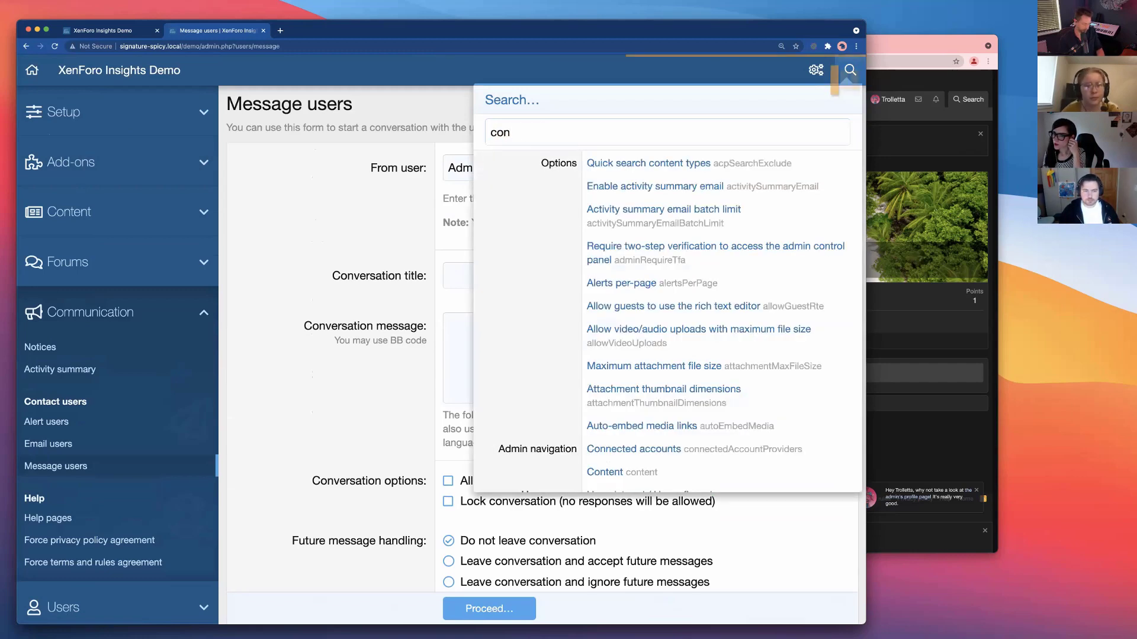
text(vers)
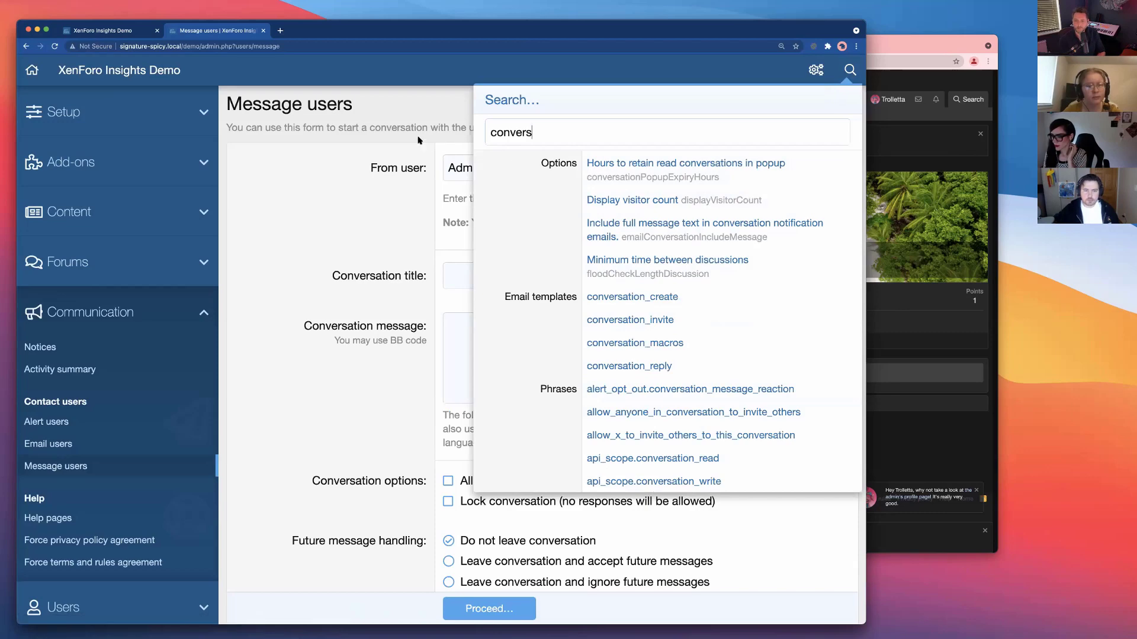
click(400, 102)
- Open the User registration options and tick starting a welcome conversation on registration to examine its settings
click(74, 127)
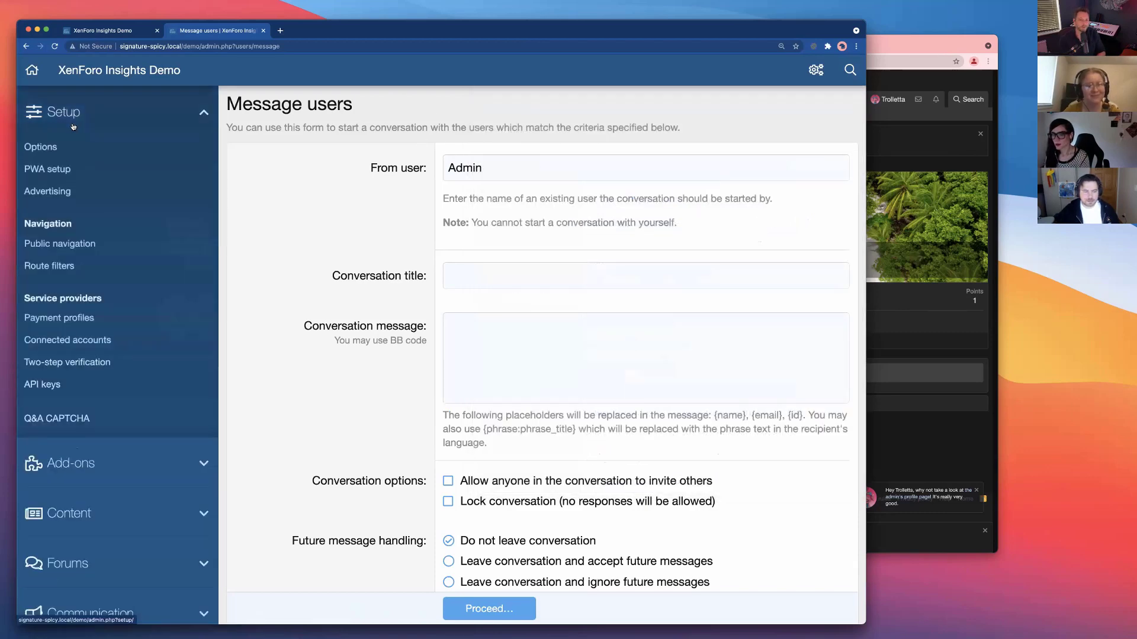
click(40, 147)
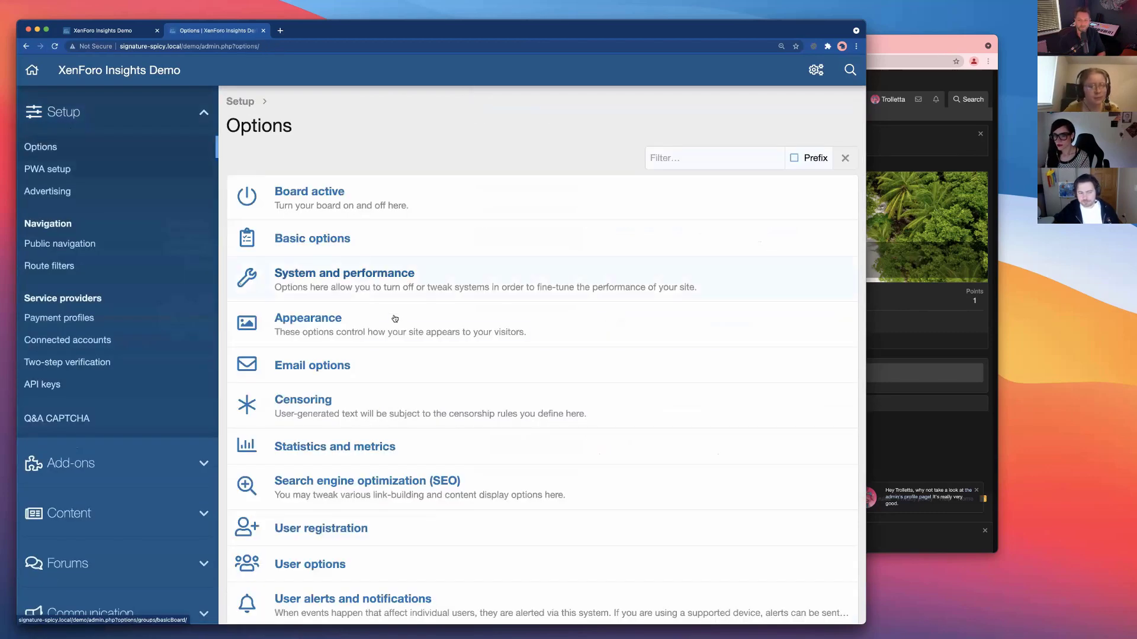
scroll(395, 320, down, 5)
click(331, 374)
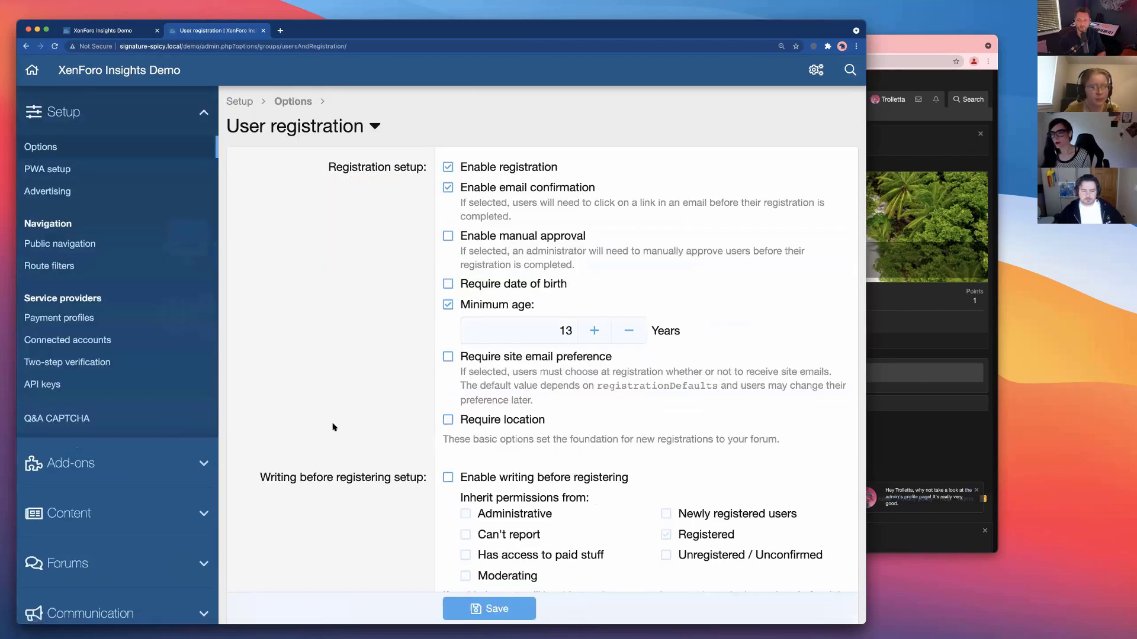
scroll(352, 465, down, 5)
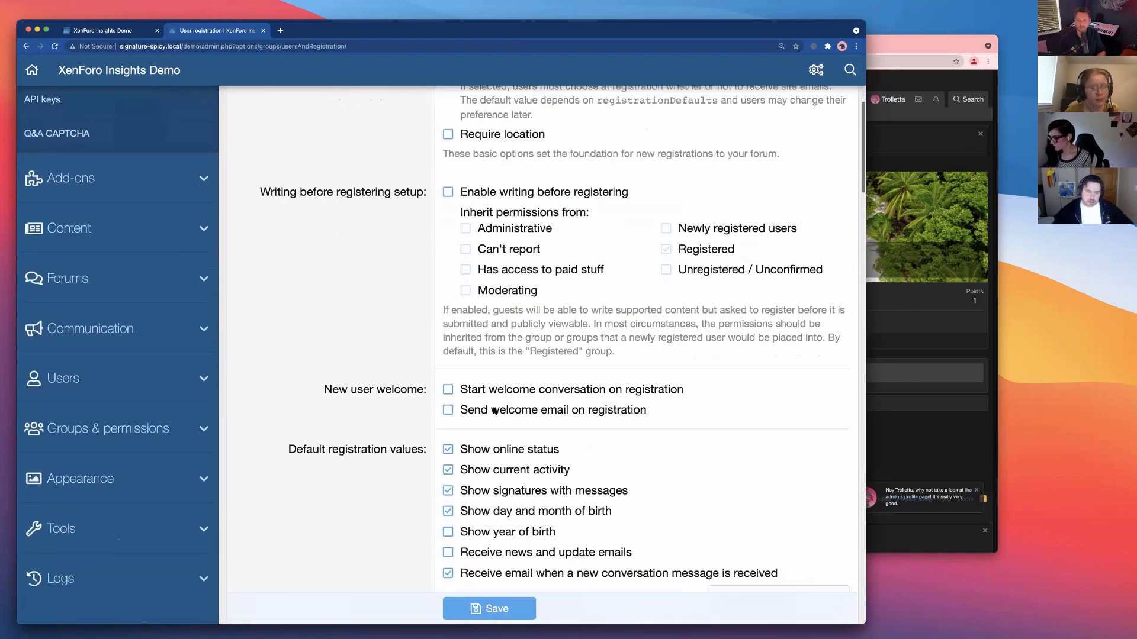
click(477, 389)
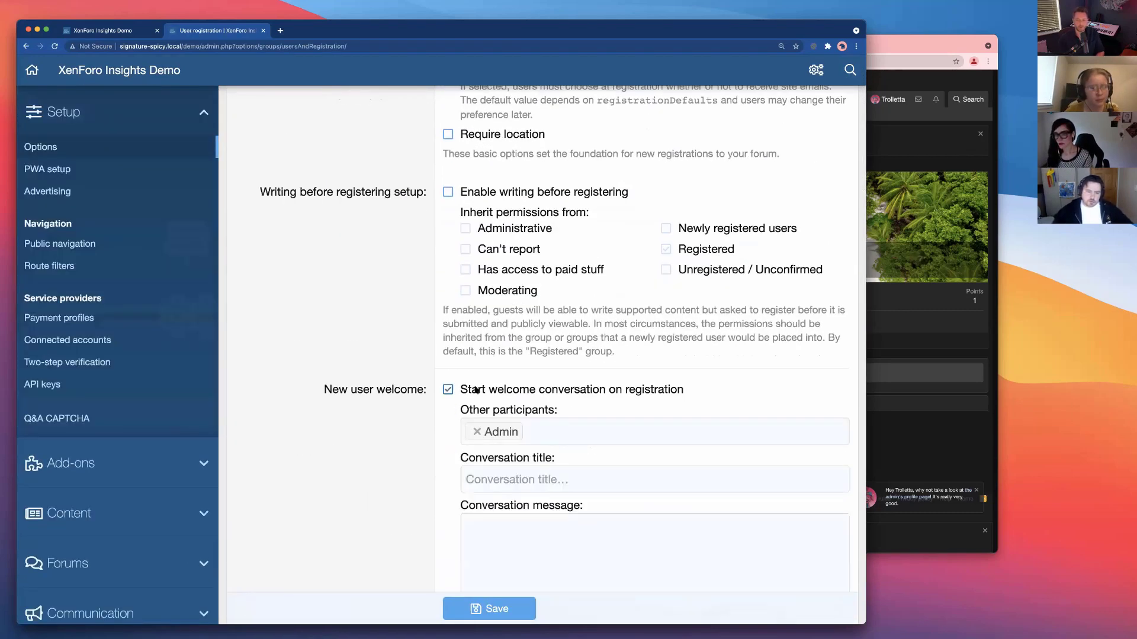
scroll(404, 386, down, 2)
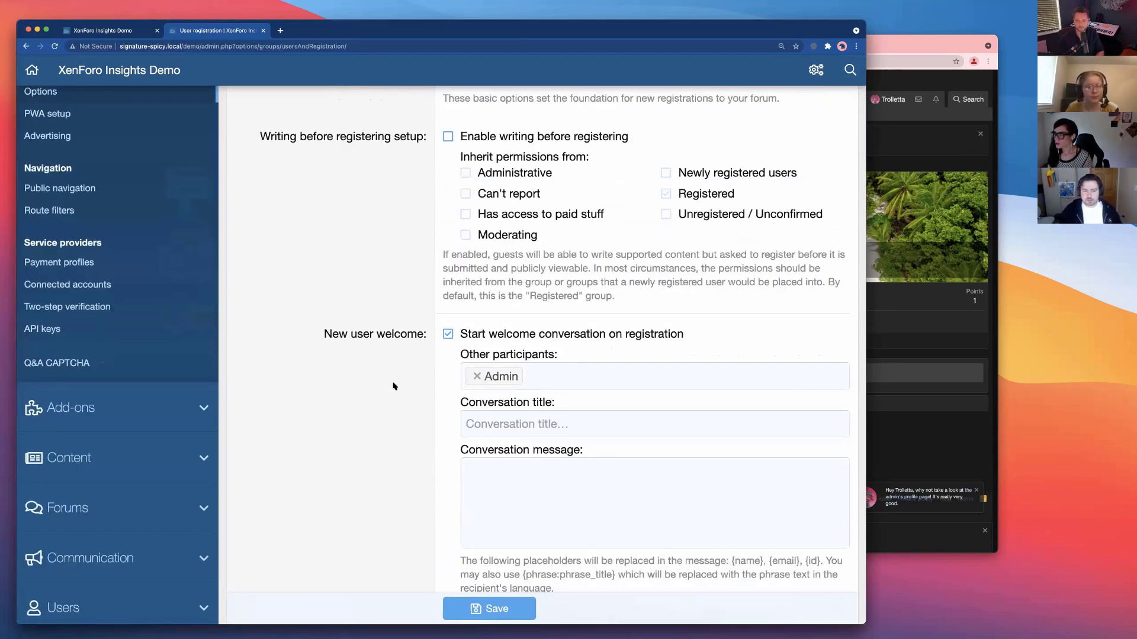
scroll(351, 383, down, 1)
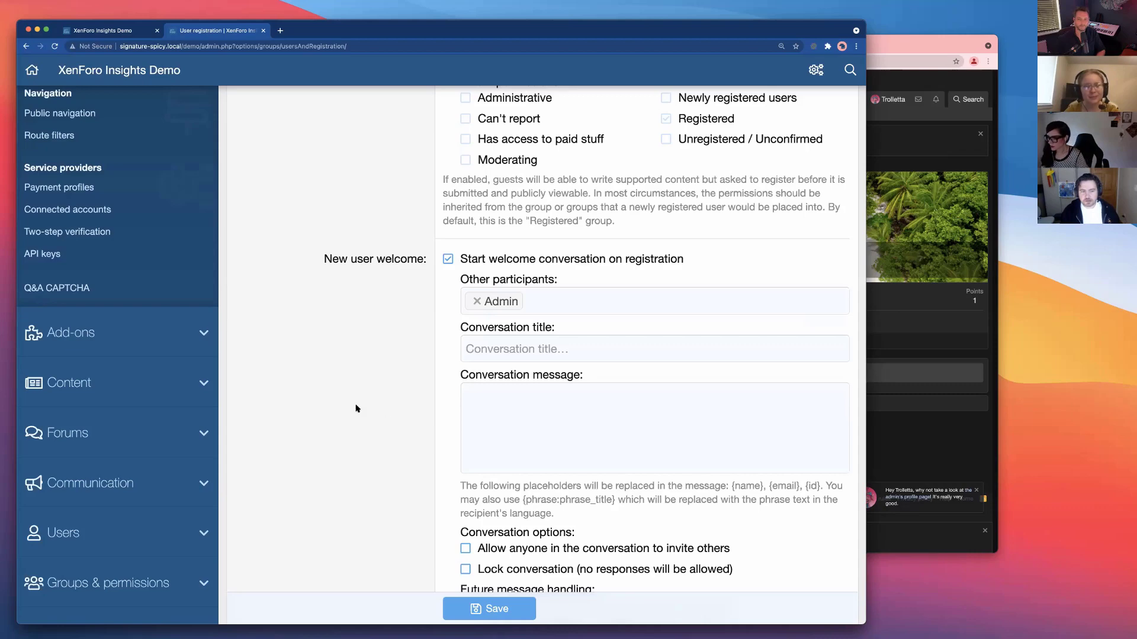
scroll(355, 407, down, 5)
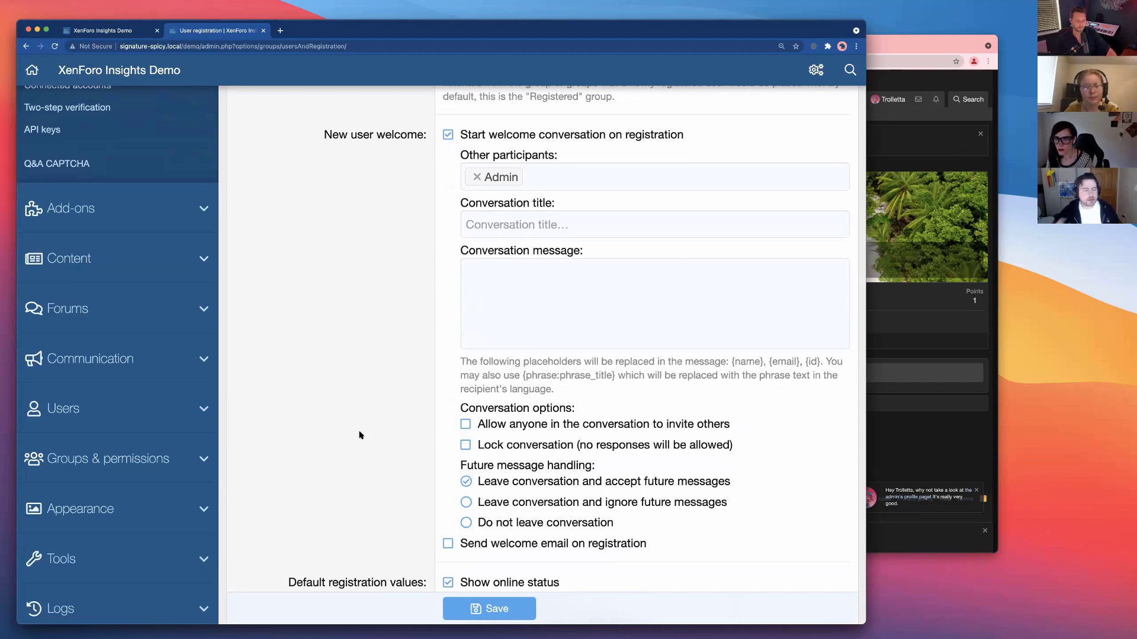
- Open the Force terms and rules agreement page under Communication and force all current users to accept the terms and rules
click(90, 359)
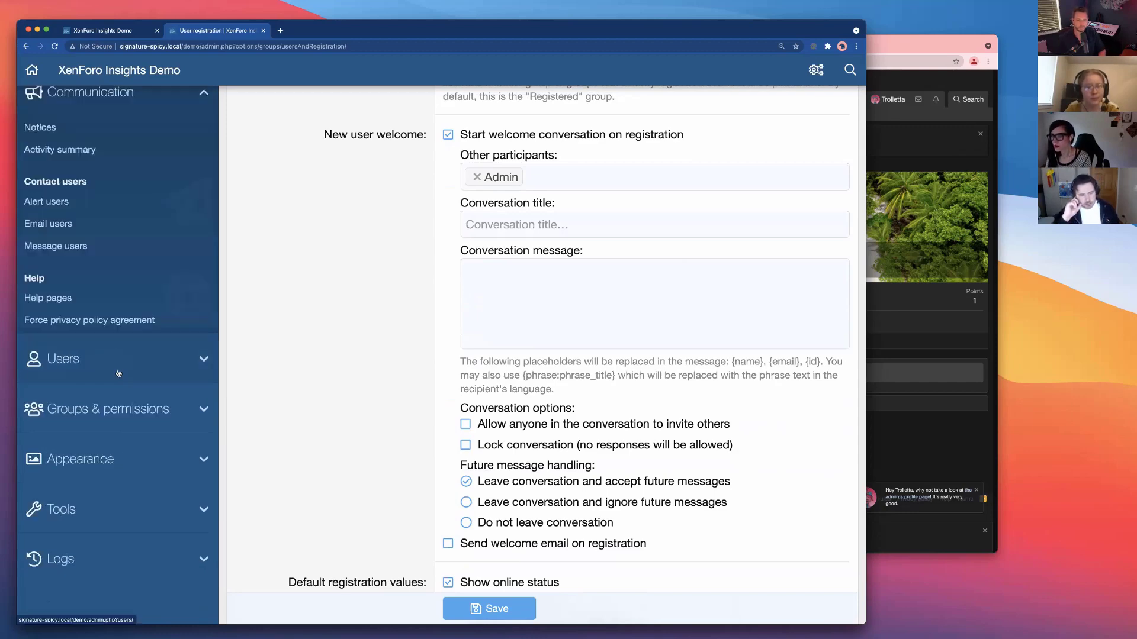
scroll(67, 296, up, 5)
scroll(68, 295, down, 5)
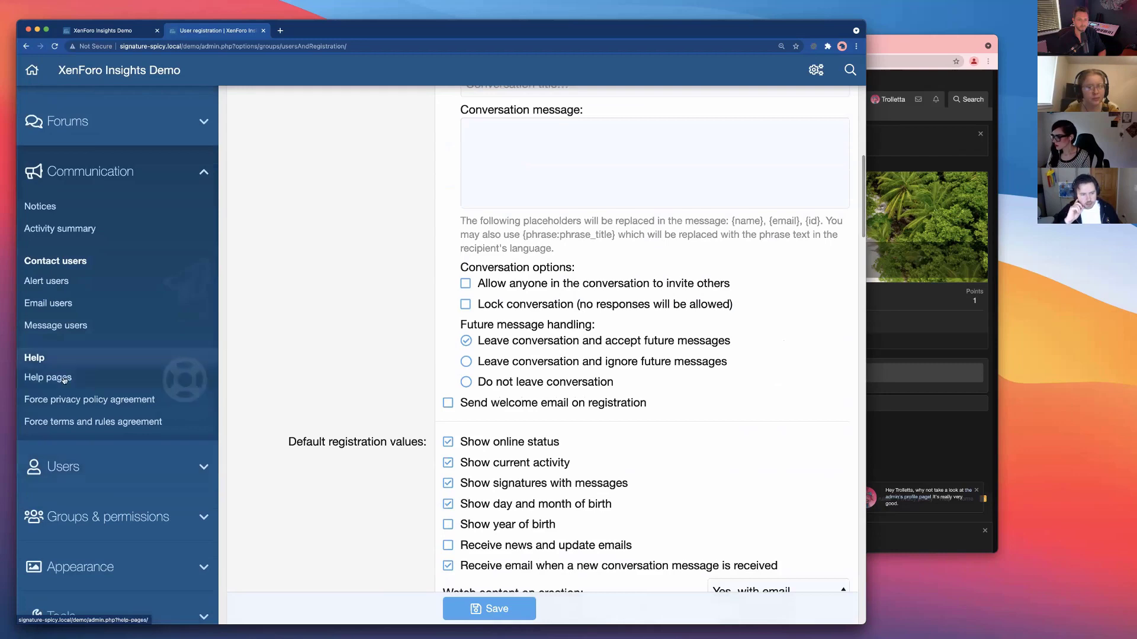
click(144, 423)
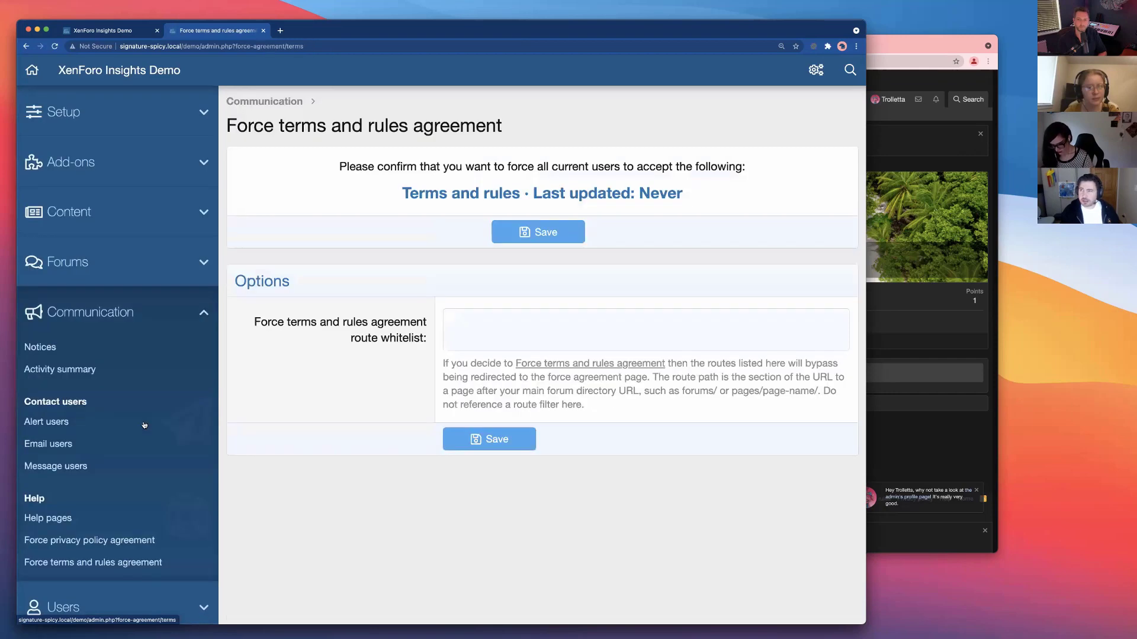
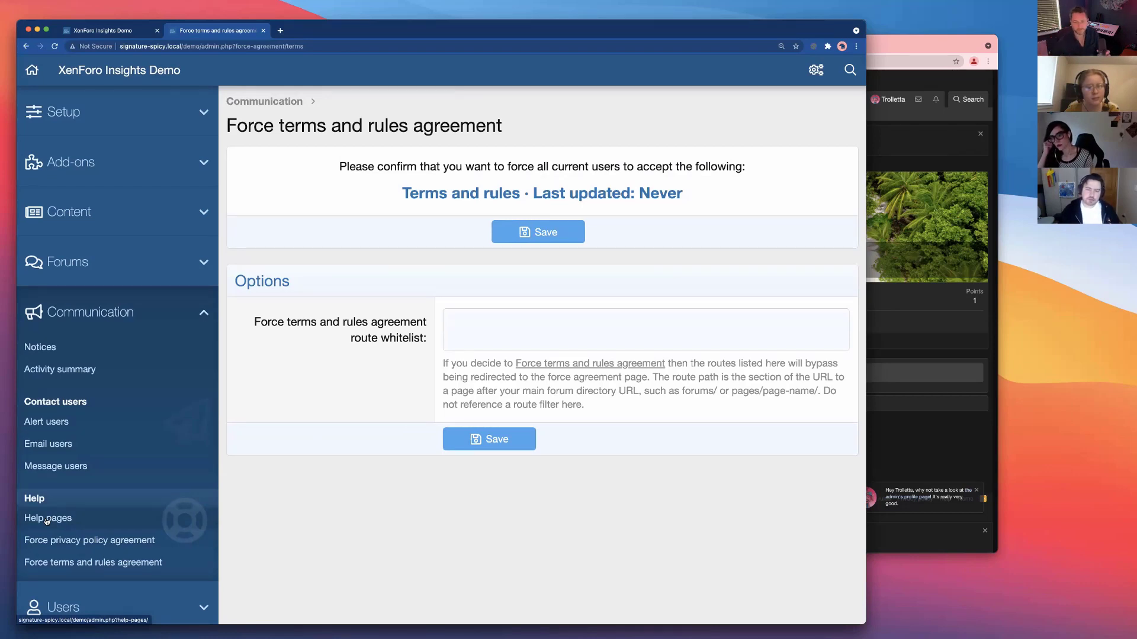
click(544, 235)
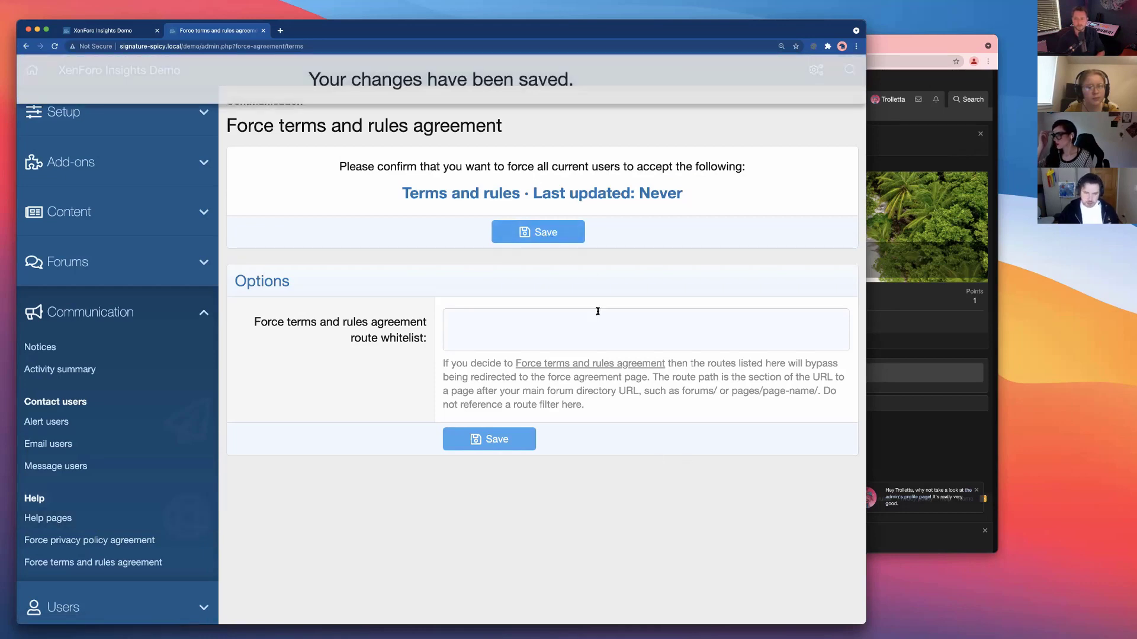
- Open Forums in the member's forum window to check the forced terms agreement, and check the last updated date on the admin page
click(915, 142)
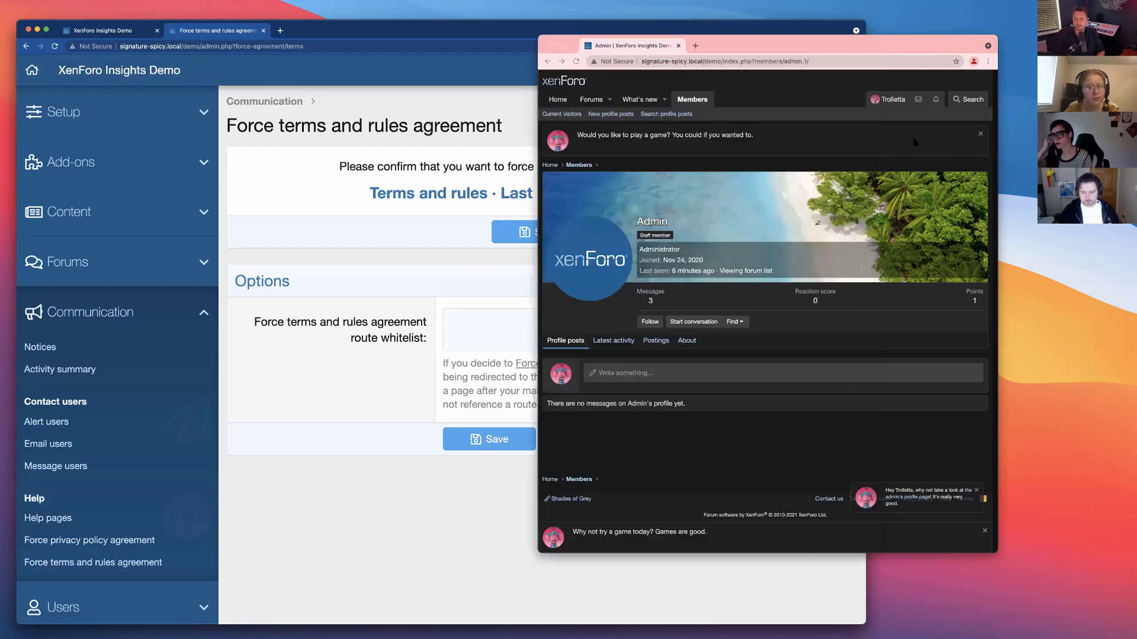
click(592, 100)
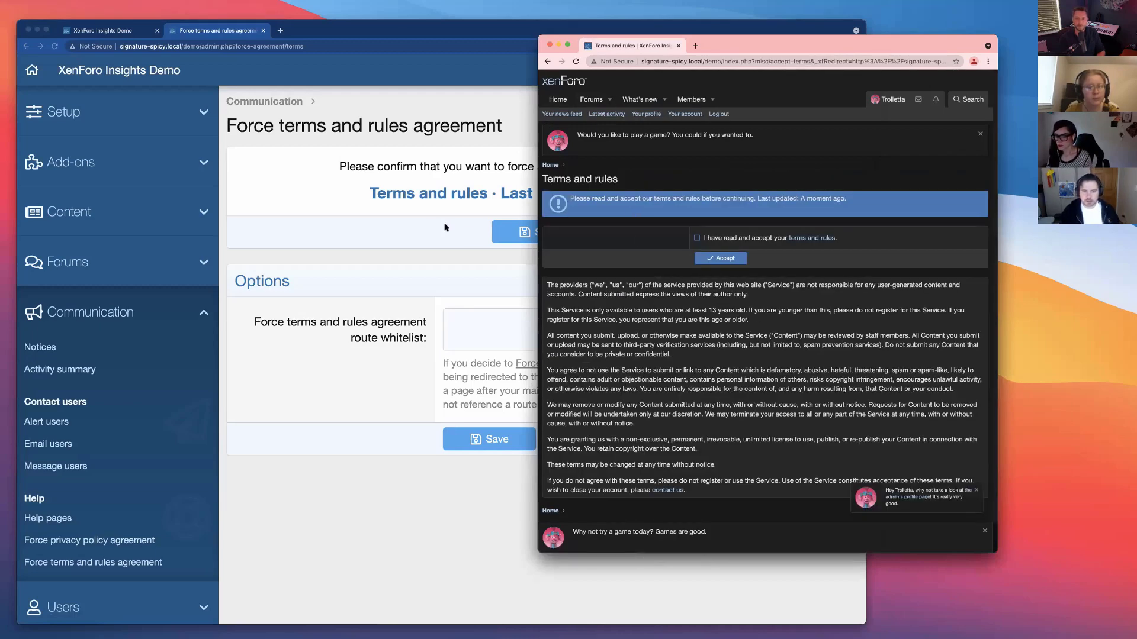
click(476, 241)
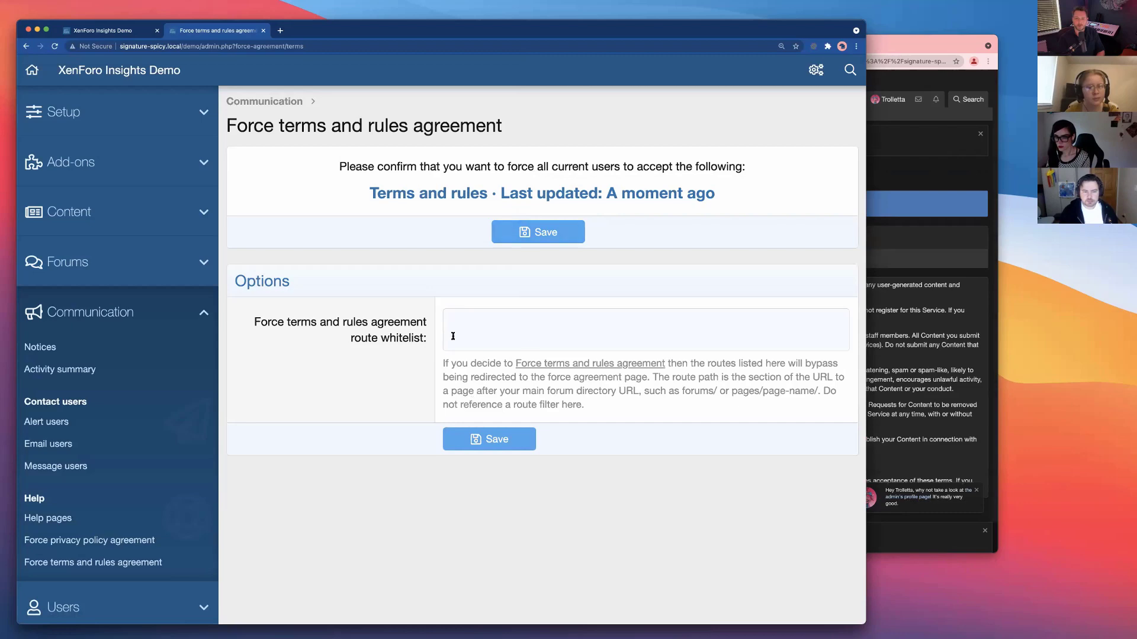
click(912, 249)
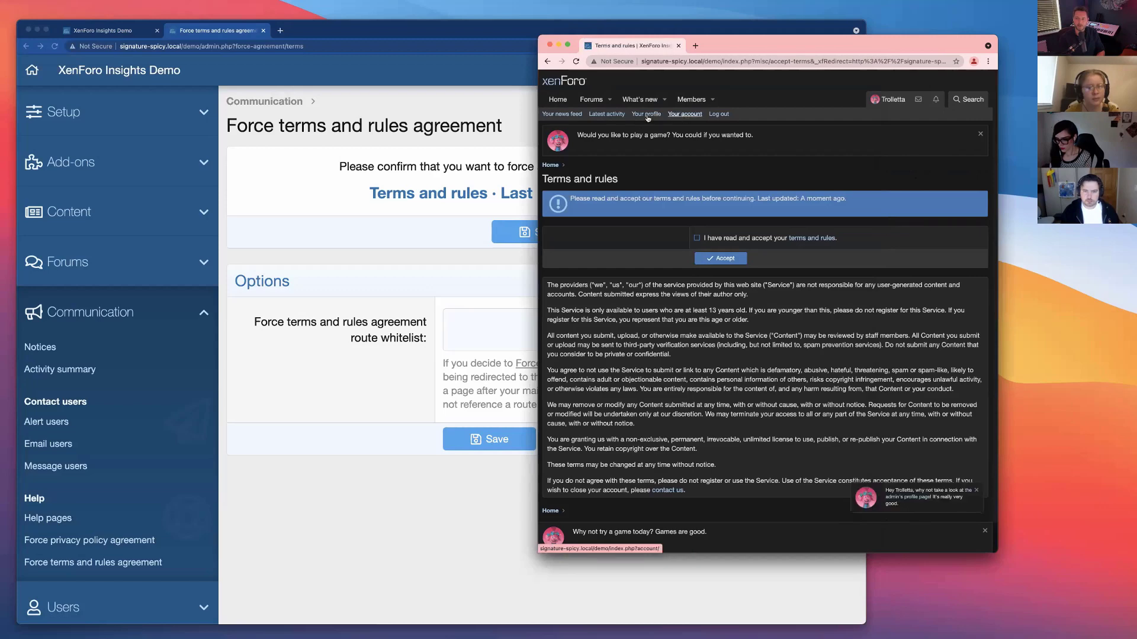
- Accept the terms and rules in the member's forum window, and check access by opening the Latest activity and Current visitors pages
scroll(681, 178, down, 2)
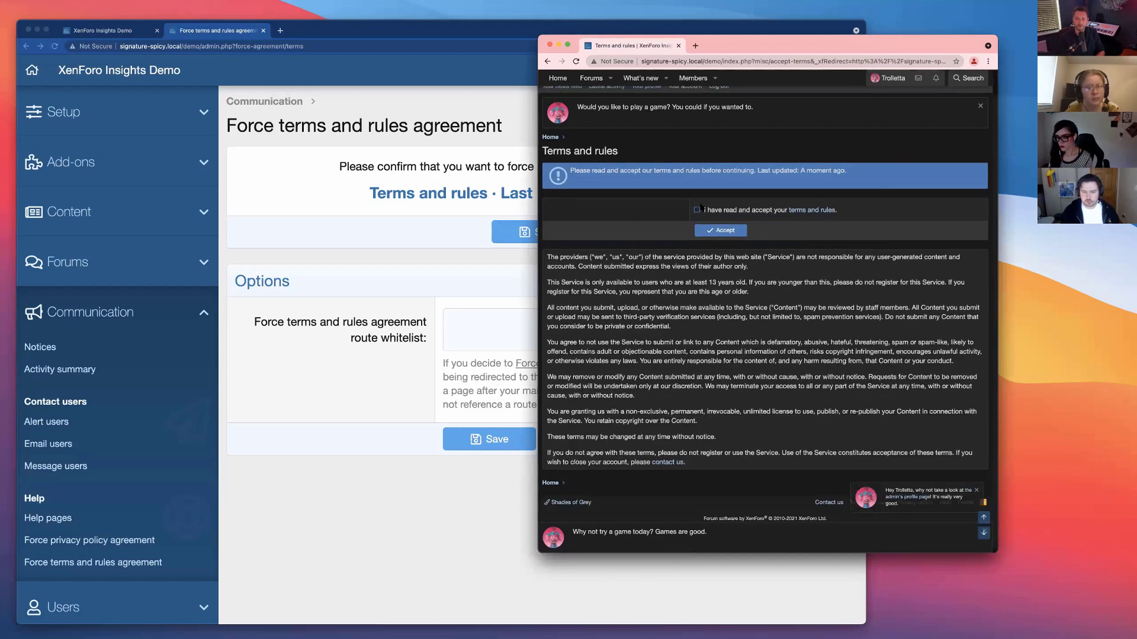
click(721, 232)
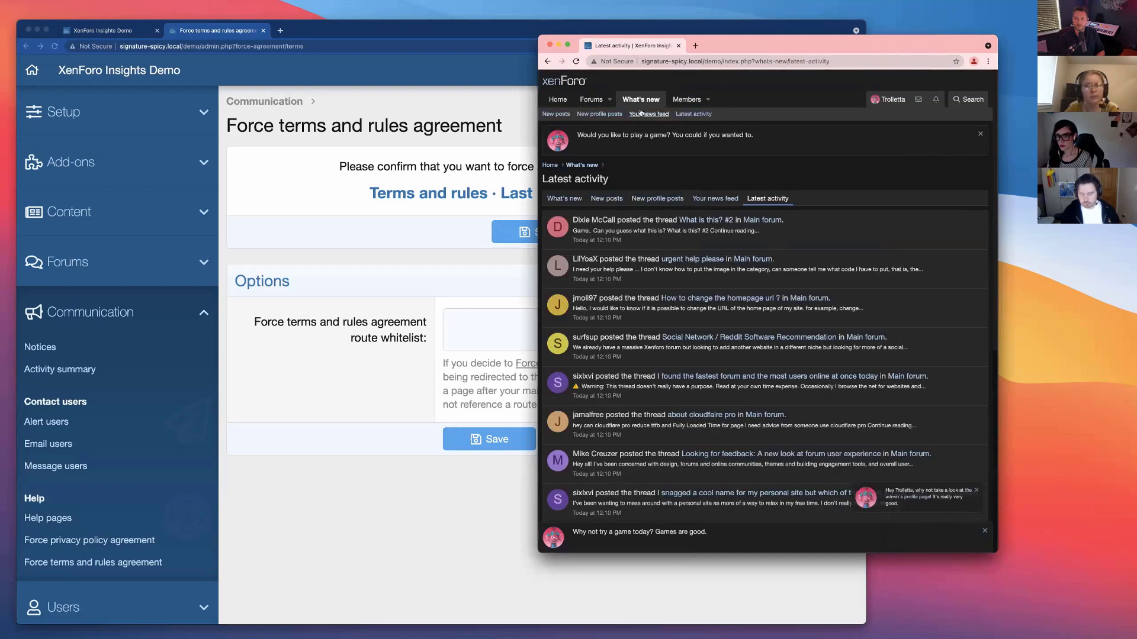
click(599, 114)
click(563, 114)
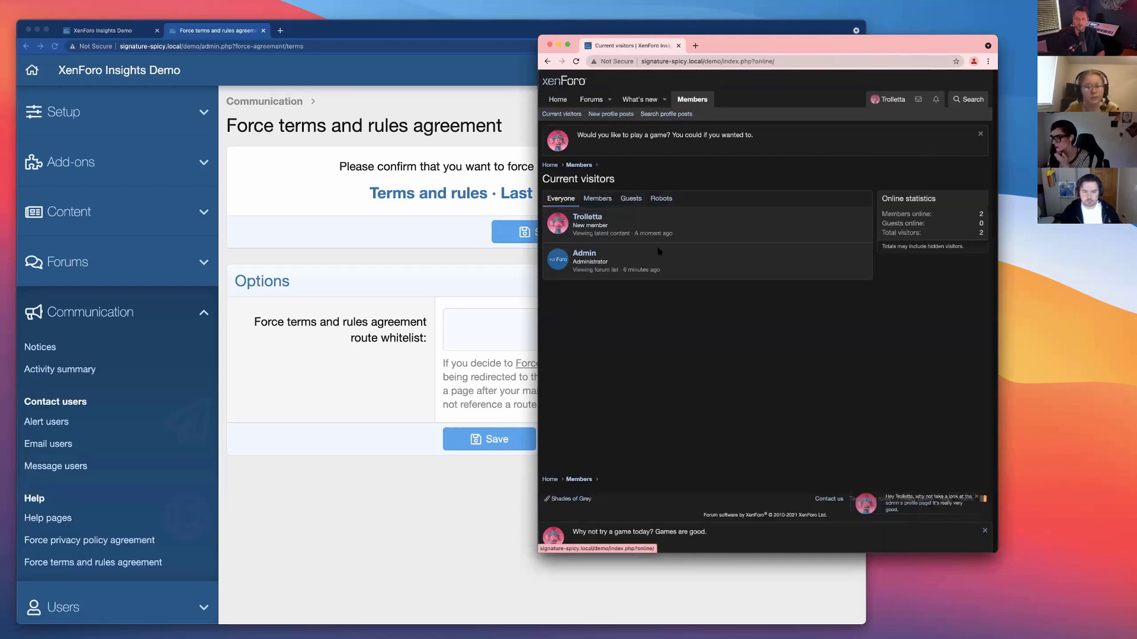
- Return to the admin control panel and examine the route whitelist option on the Force terms and rules agreement page
click(407, 297)
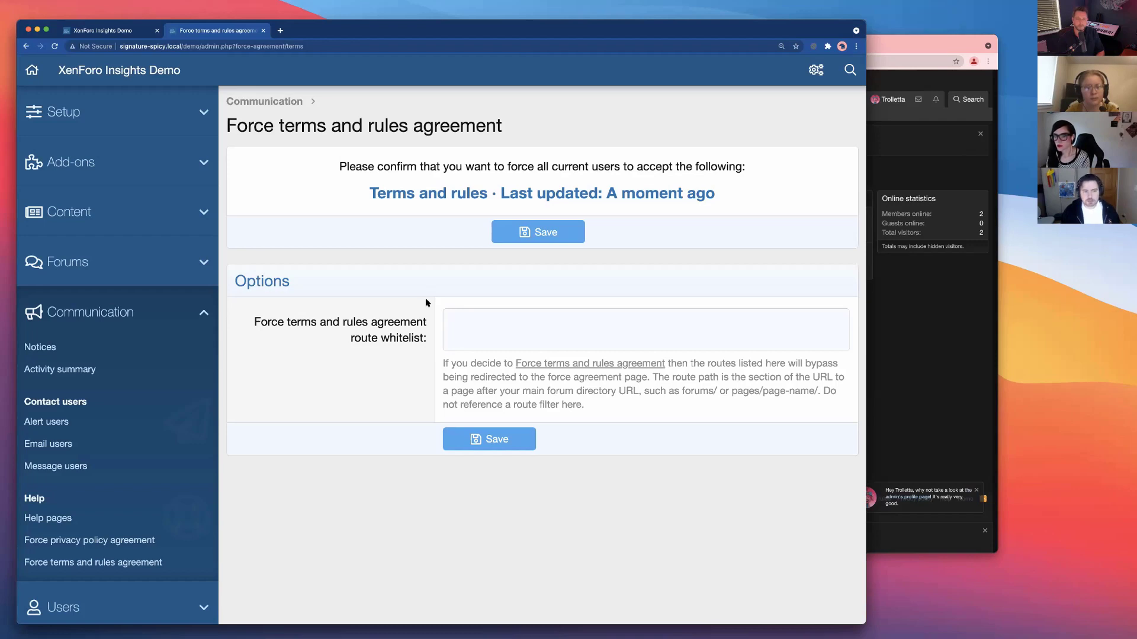
scroll(444, 283, down, 1)
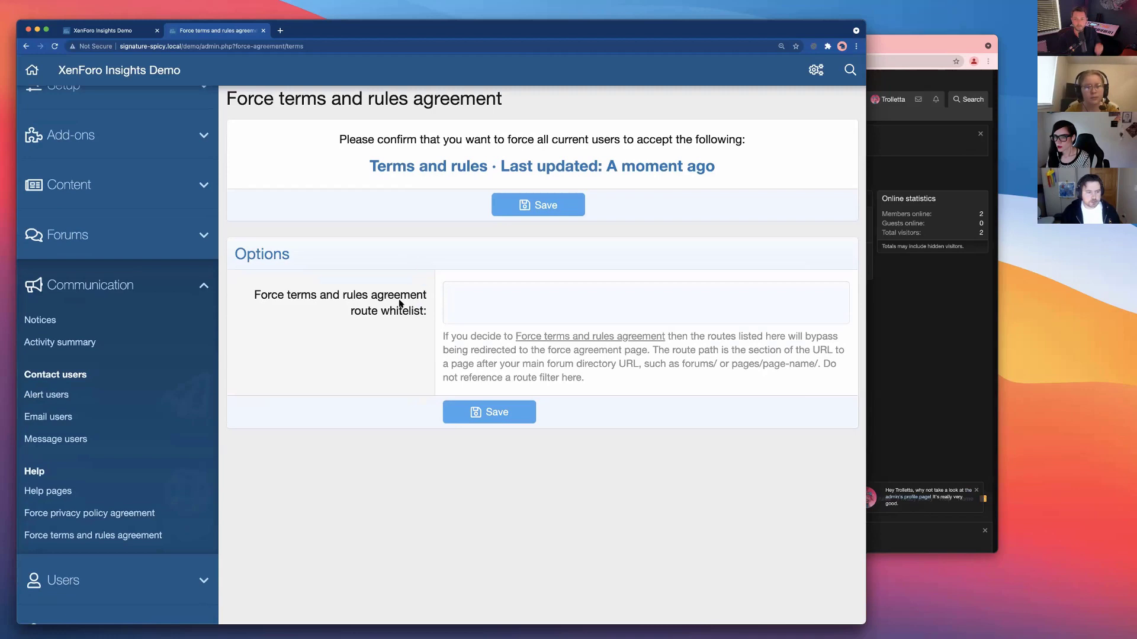
scroll(275, 481, down, 2)
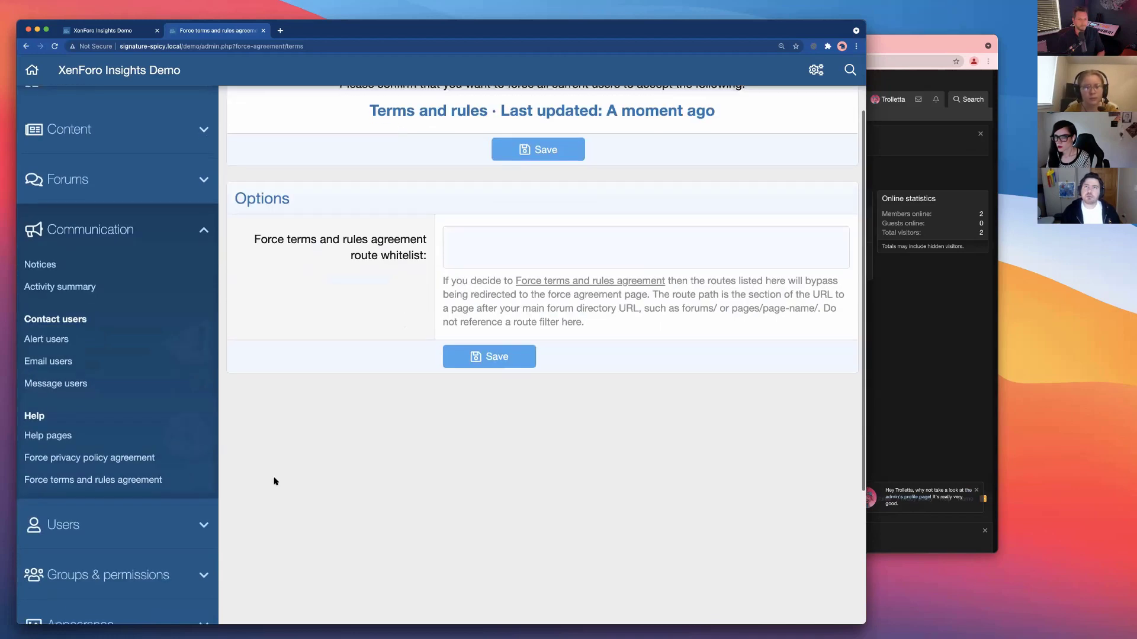
scroll(274, 481, down, 1)
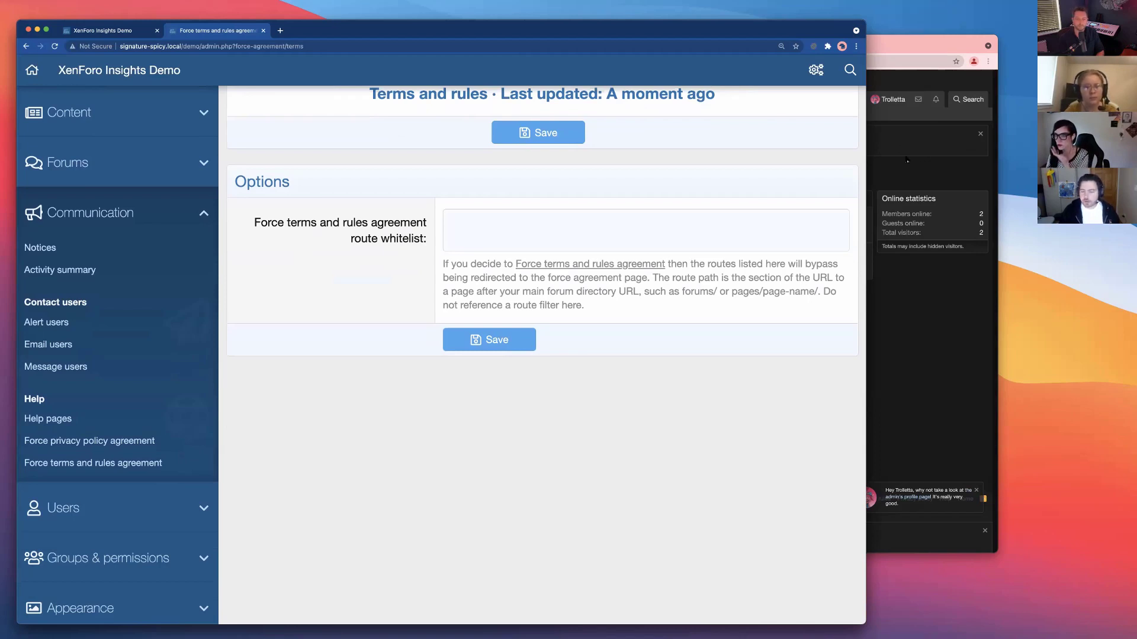
- Switch to the admin's forum page and accept the terms and rules for the admin account
click(108, 30)
click(50, 160)
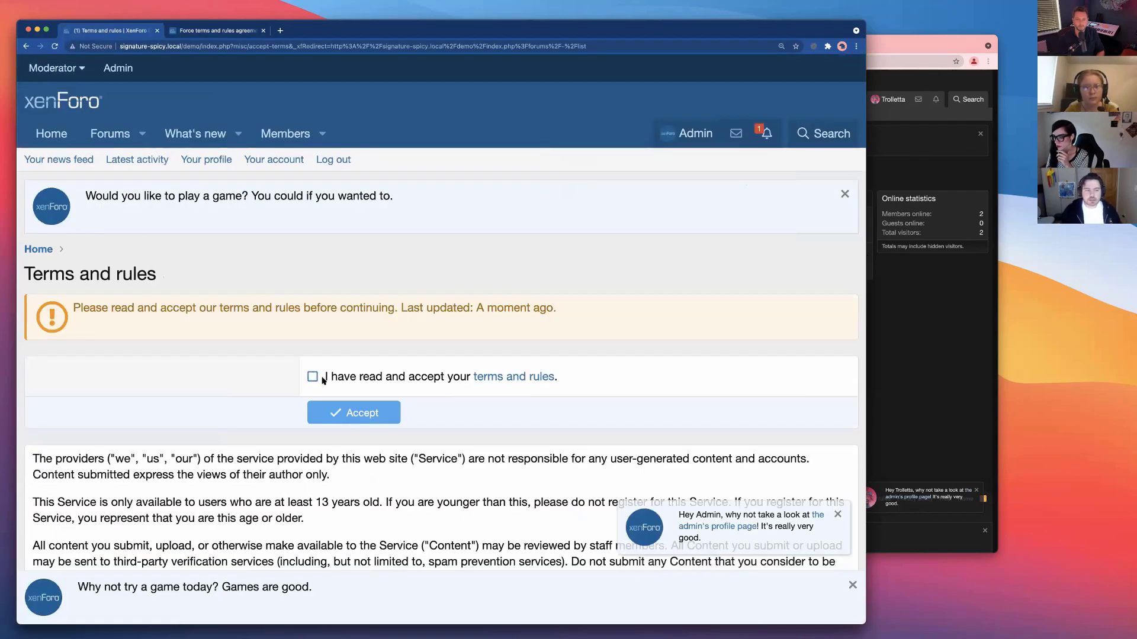
click(333, 413)
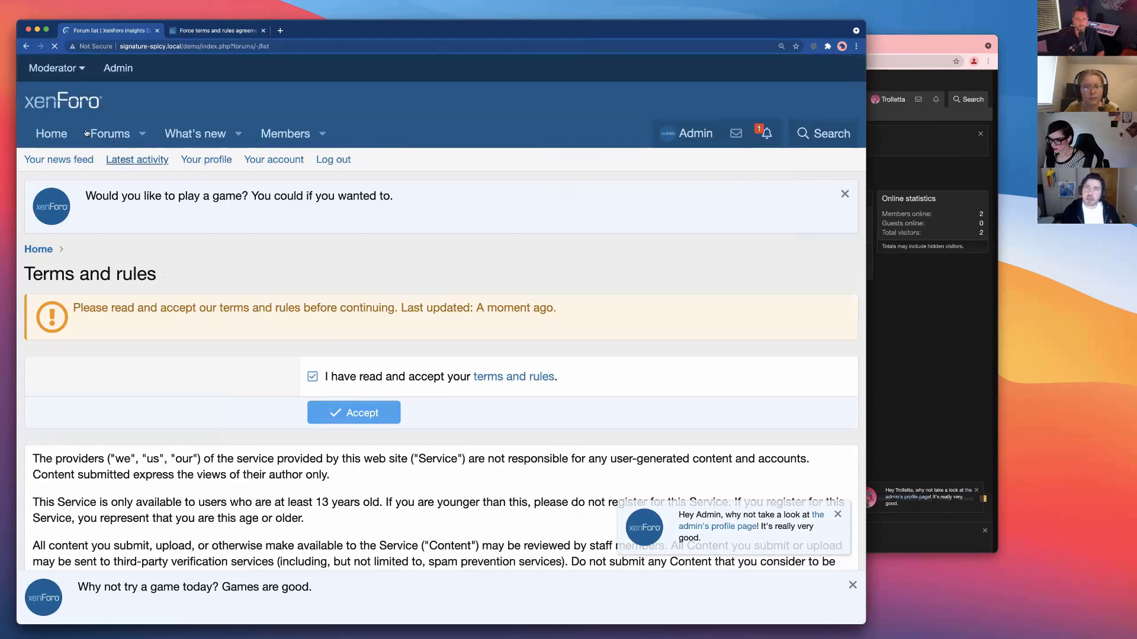
- Open Main forum and start a new thread titled "Hey, create a thread if you like"
scroll(120, 287, down, 1)
click(120, 284)
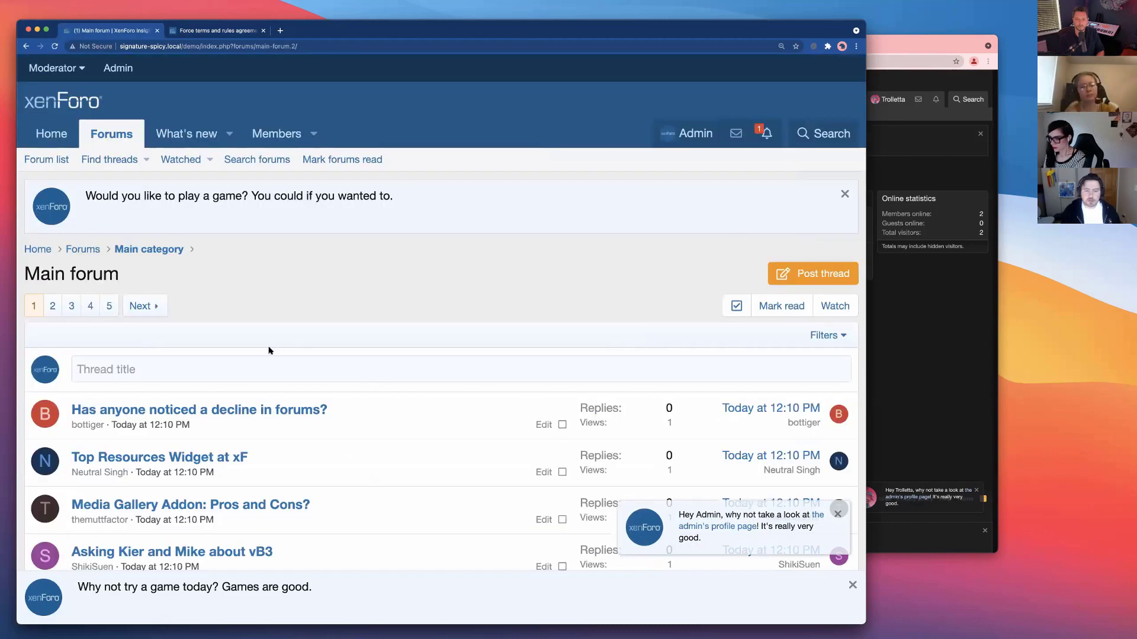
click(248, 369)
text(Hey)
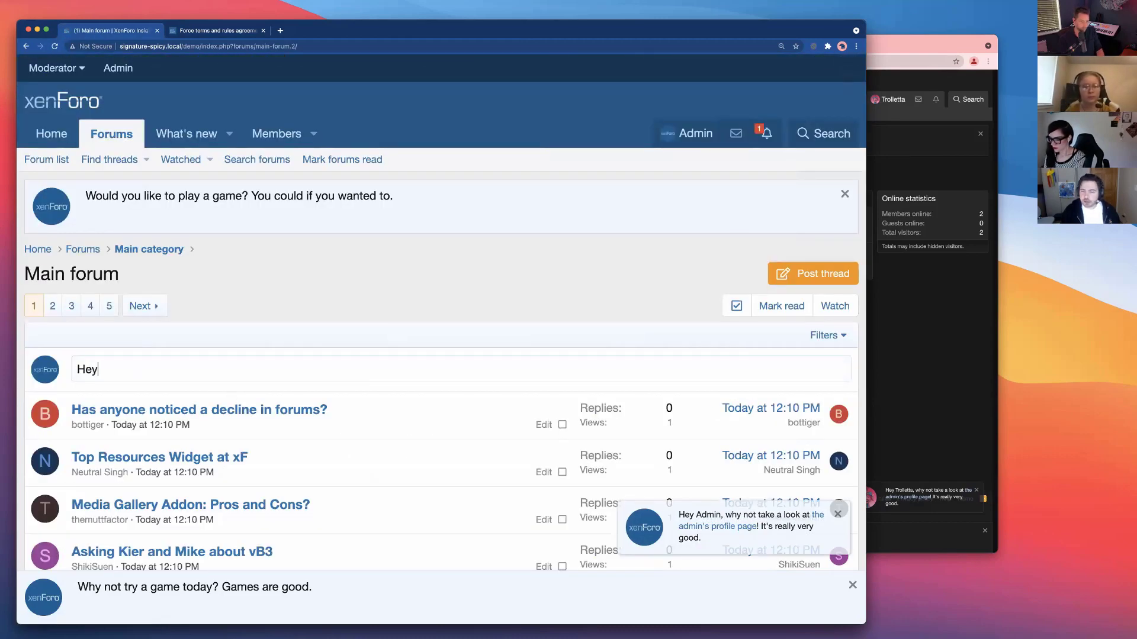
text(, cre)
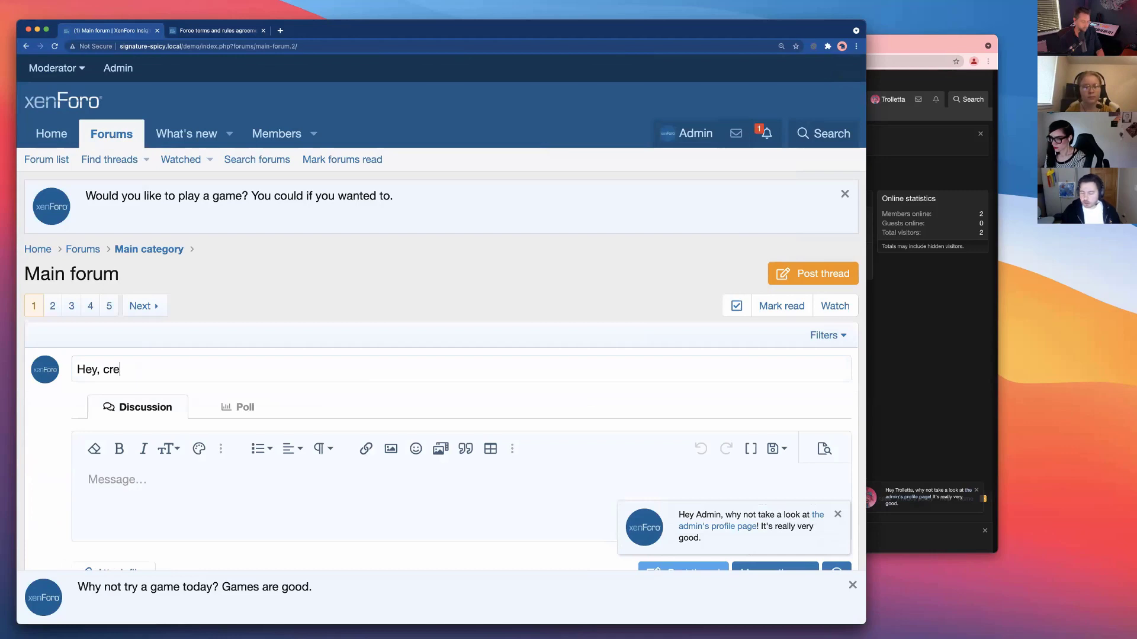
text(ate a thread if upoi)
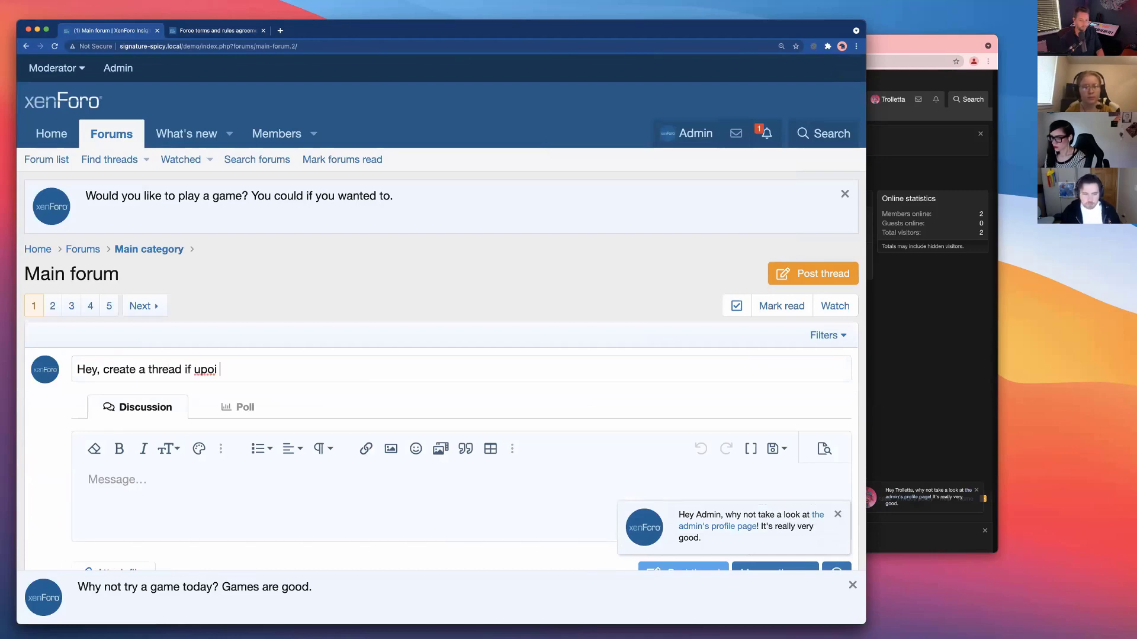
key(BackSpace)
key(BackSpace)
text(you lioke)
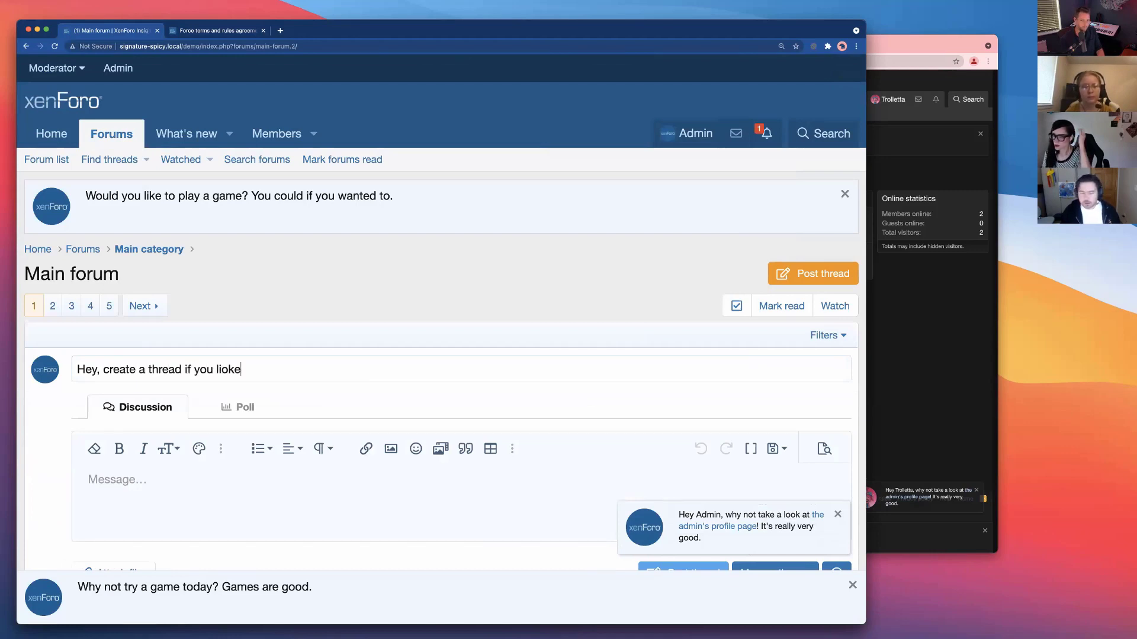
- Write "USe this forum..." as the thread's message and post the thread
click(165, 481)
text(USe this forum...)
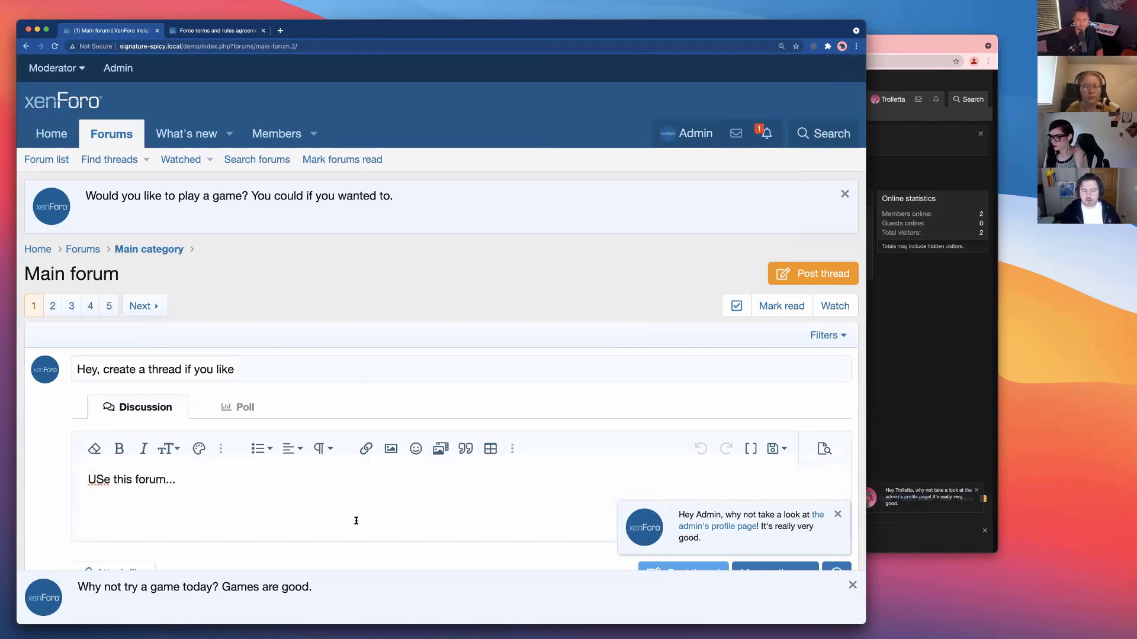
scroll(640, 480, down, 3)
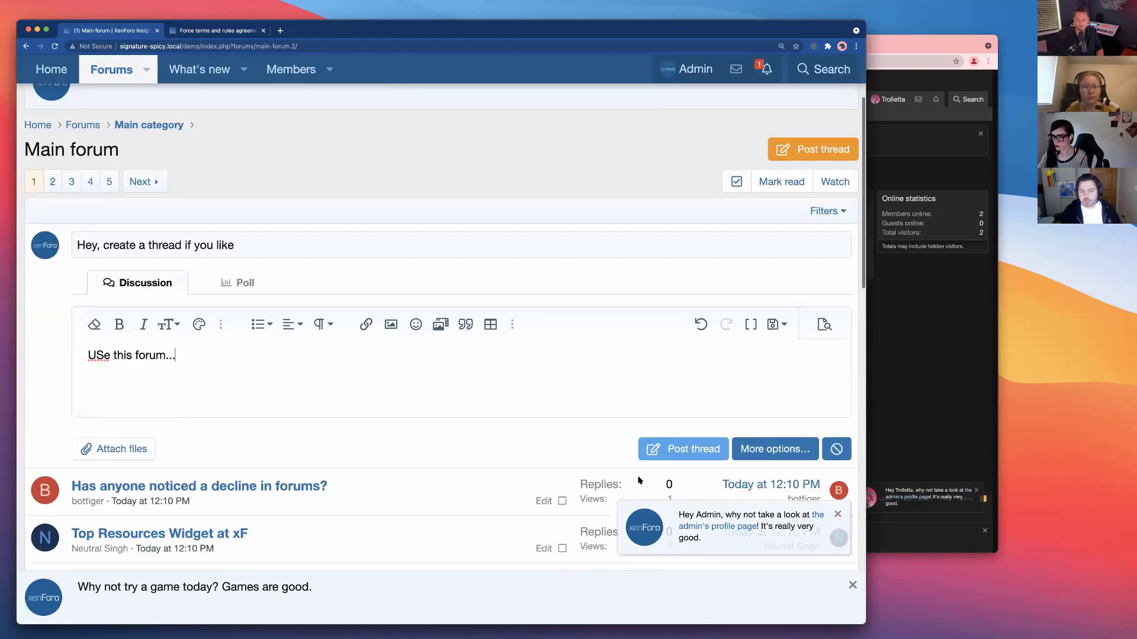
click(675, 451)
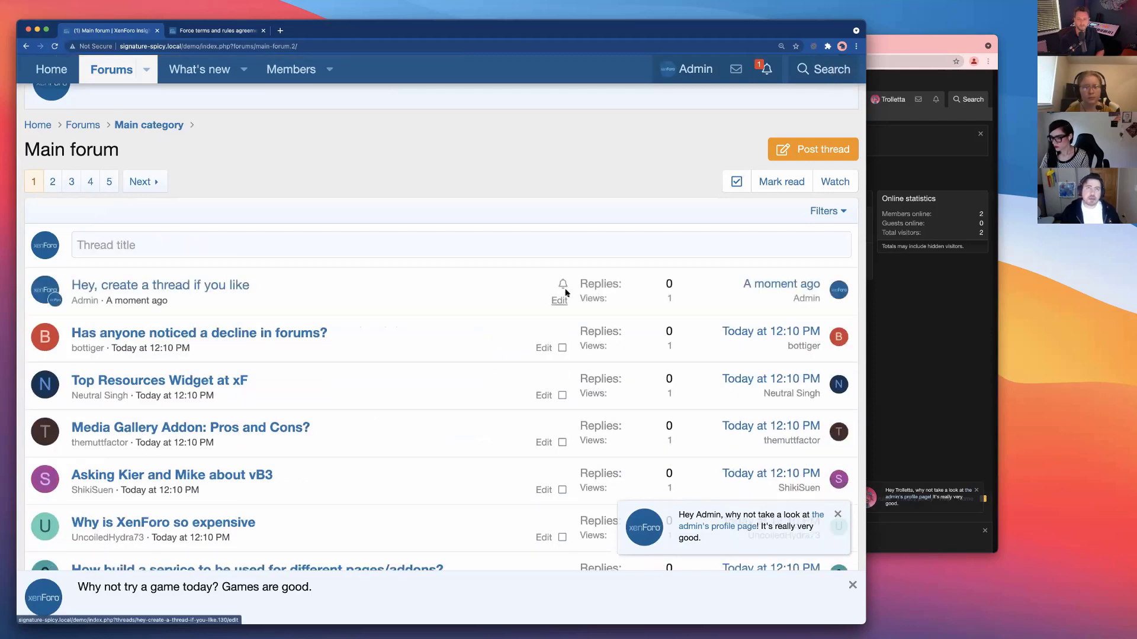
- Edit the thread "Hey, create a thread if you like" to make it sticky and save the change
click(561, 302)
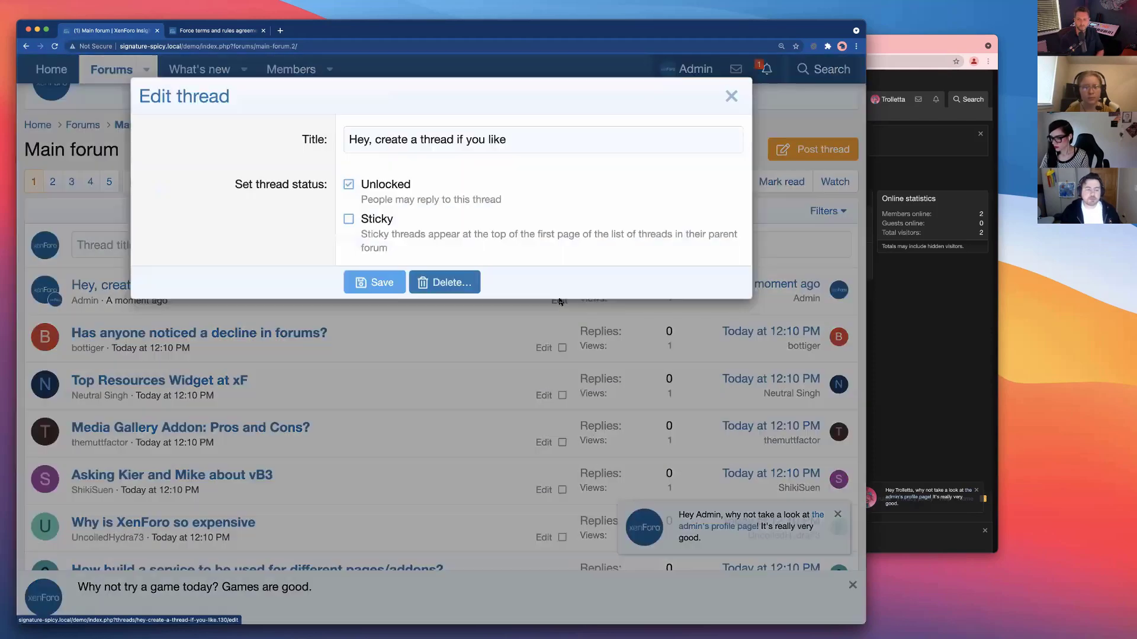
click(376, 222)
click(381, 281)
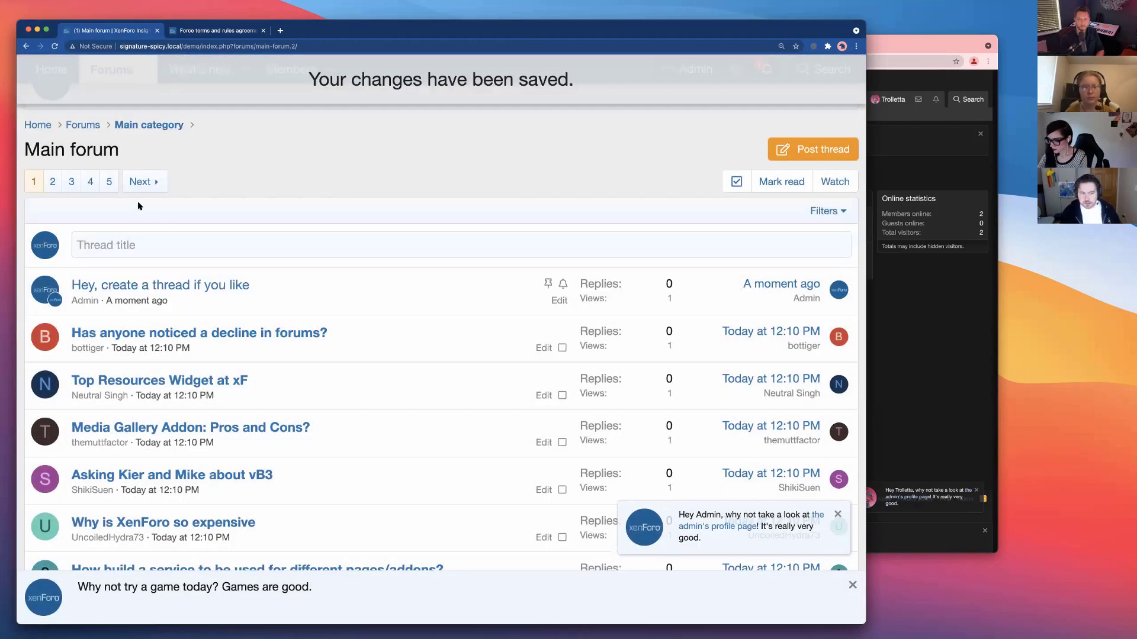
- View page 5 of the Main forum thread list and return to page 1 to check where the sticky thread appears
click(109, 181)
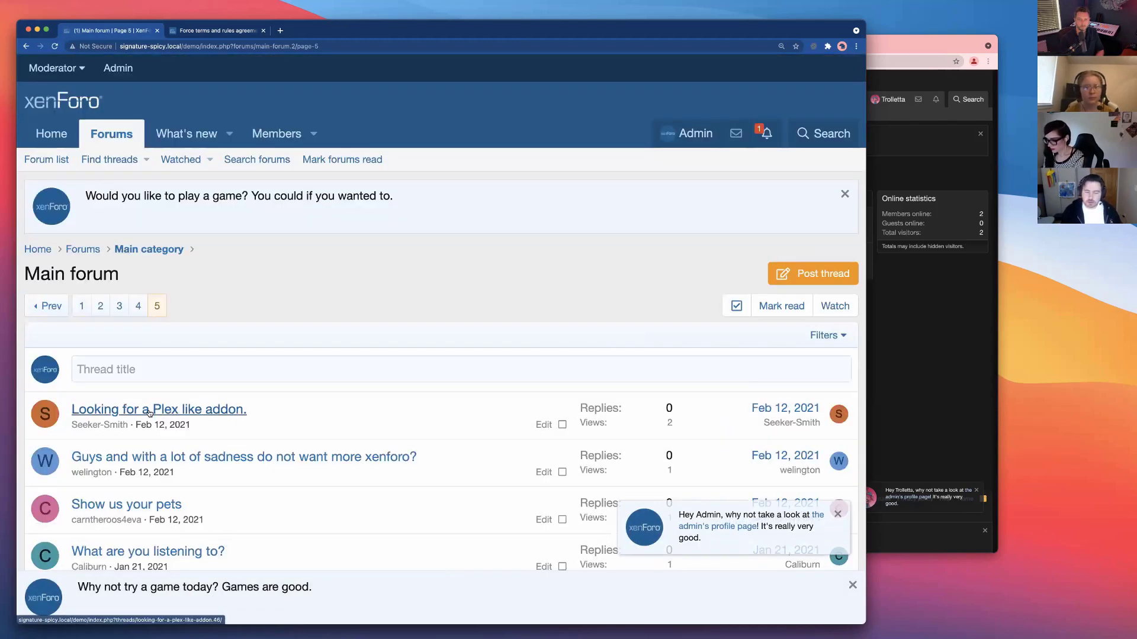
click(82, 307)
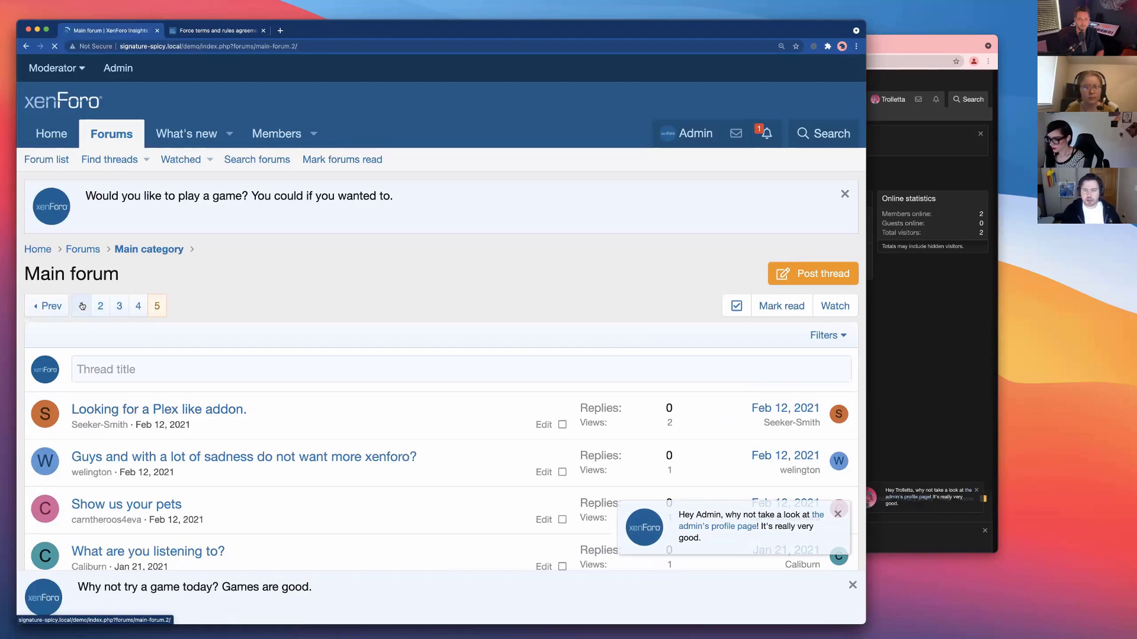
scroll(381, 473, down, 2)
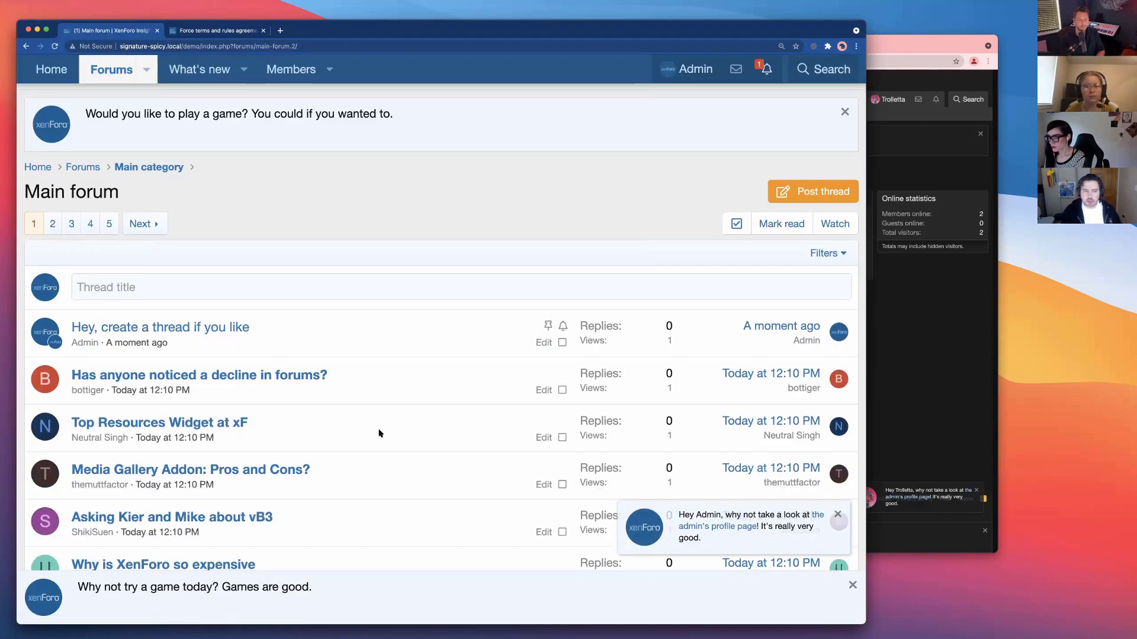
- Dismiss the fixed notice "Why not try a game today? Games are good." in Main forum
click(852, 586)
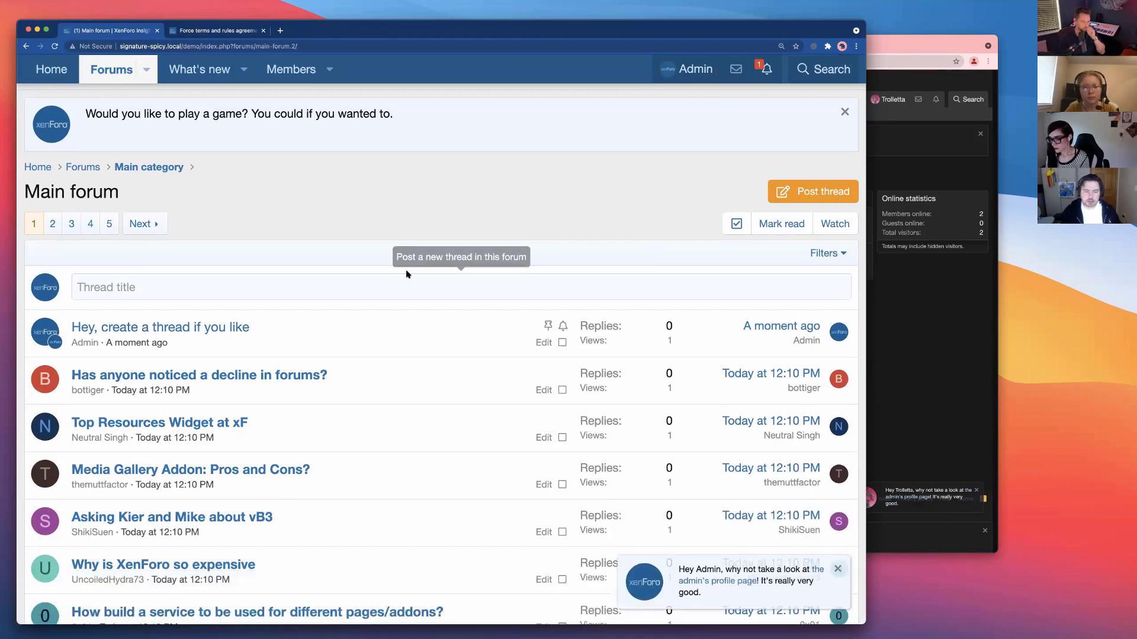
scroll(367, 361, up, 2)
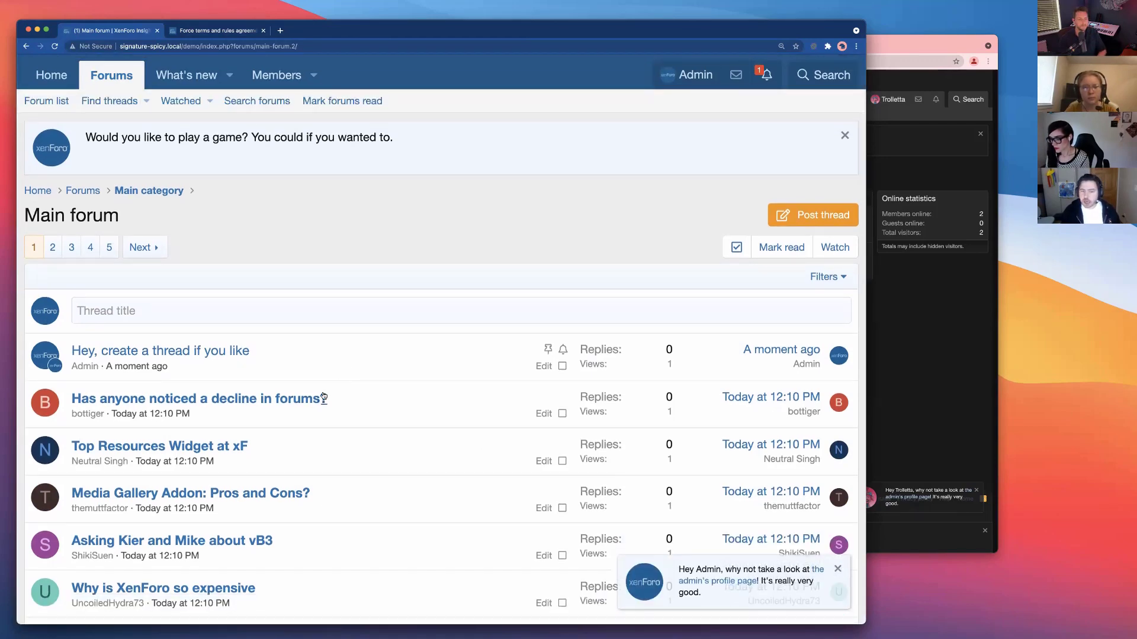
mouse_move(323, 397)
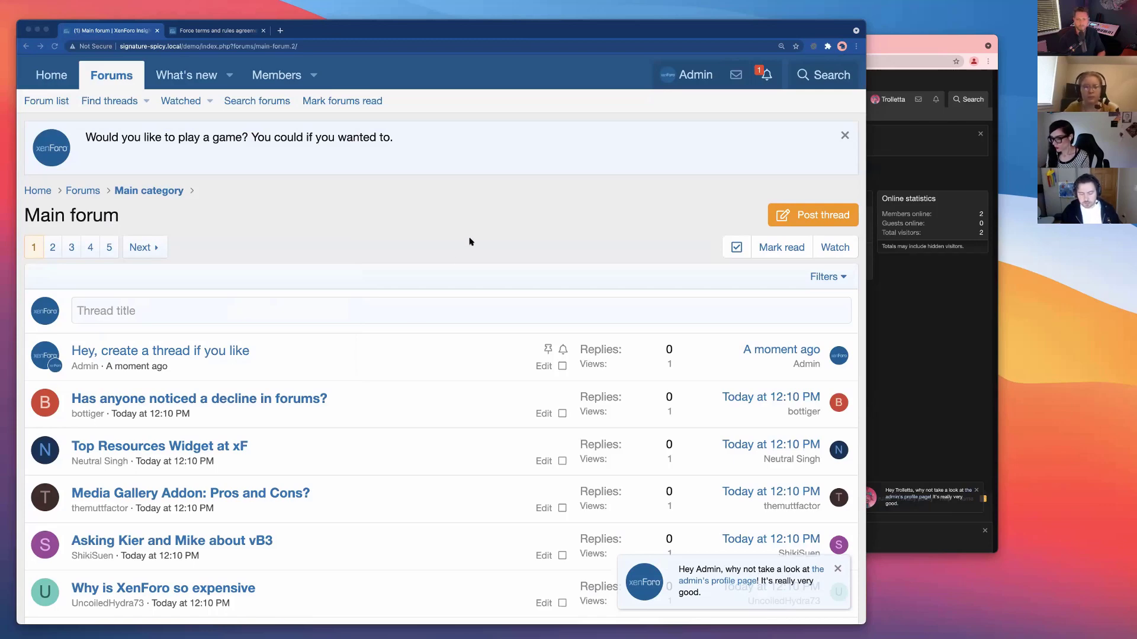
- Start a new notice in the admin control panel titled "This is the general forum" with the message "Welcome to the general forum"
click(225, 23)
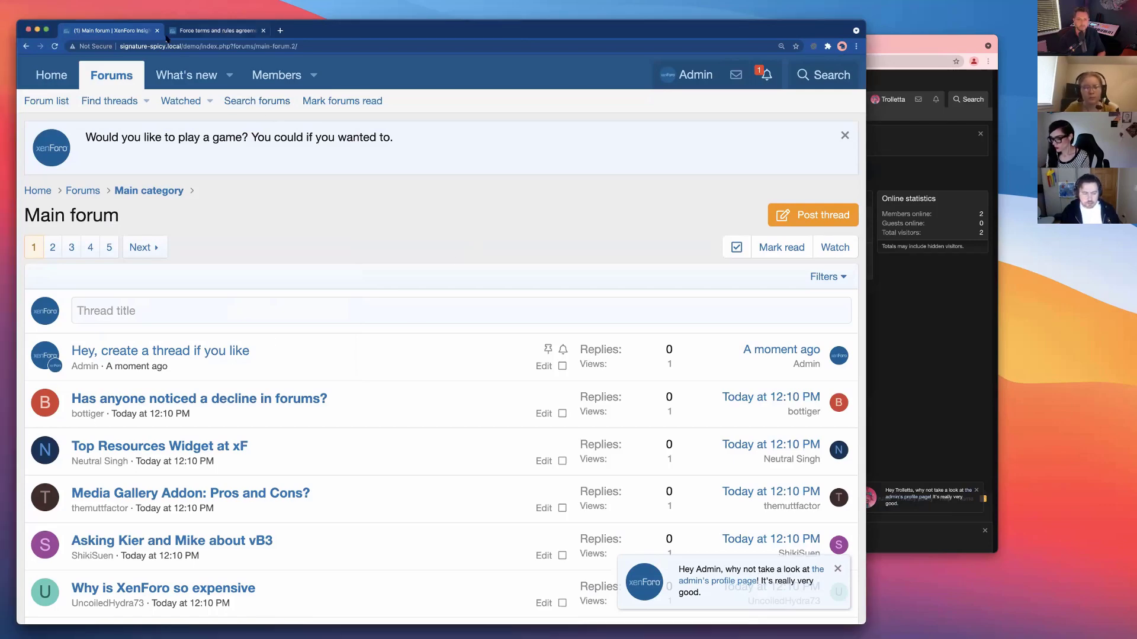
click(222, 30)
click(49, 251)
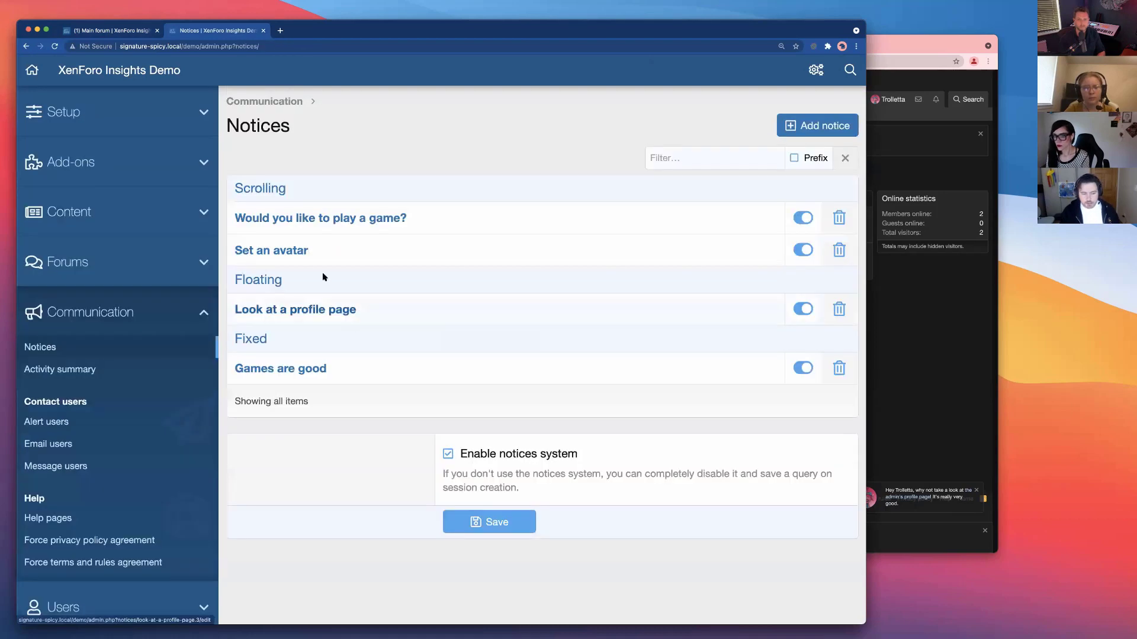
click(835, 131)
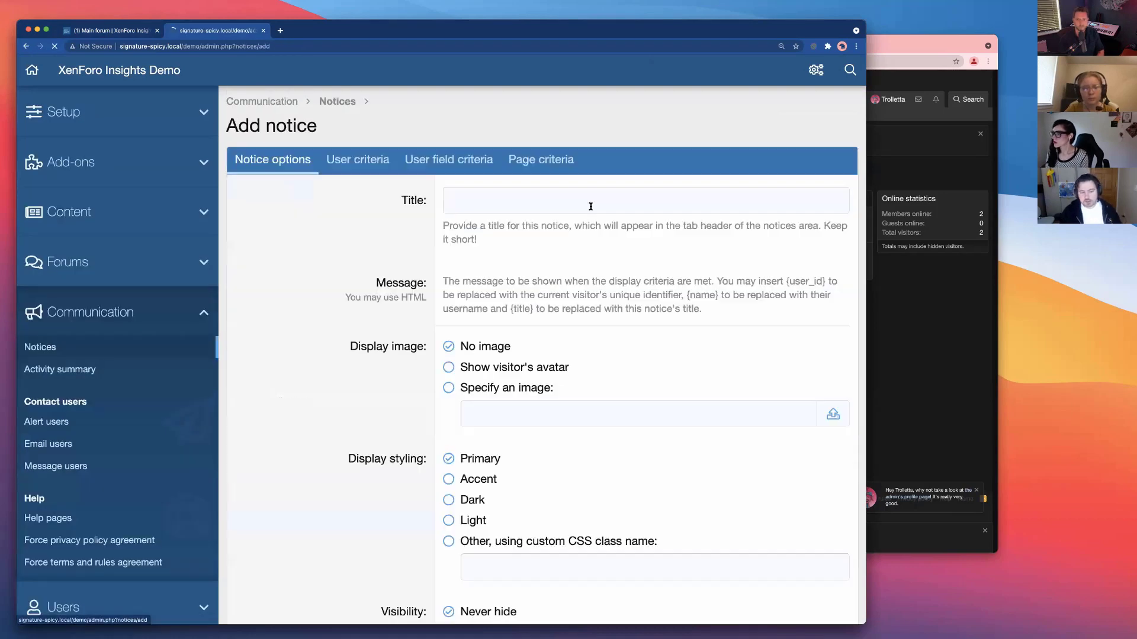
click(538, 191)
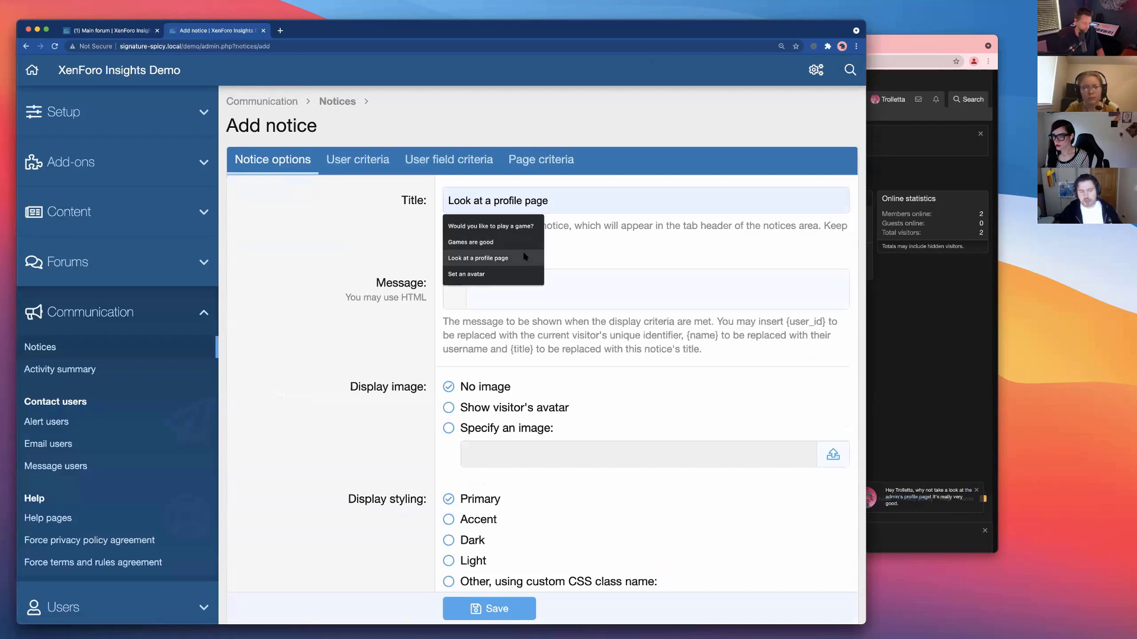
text(This is t)
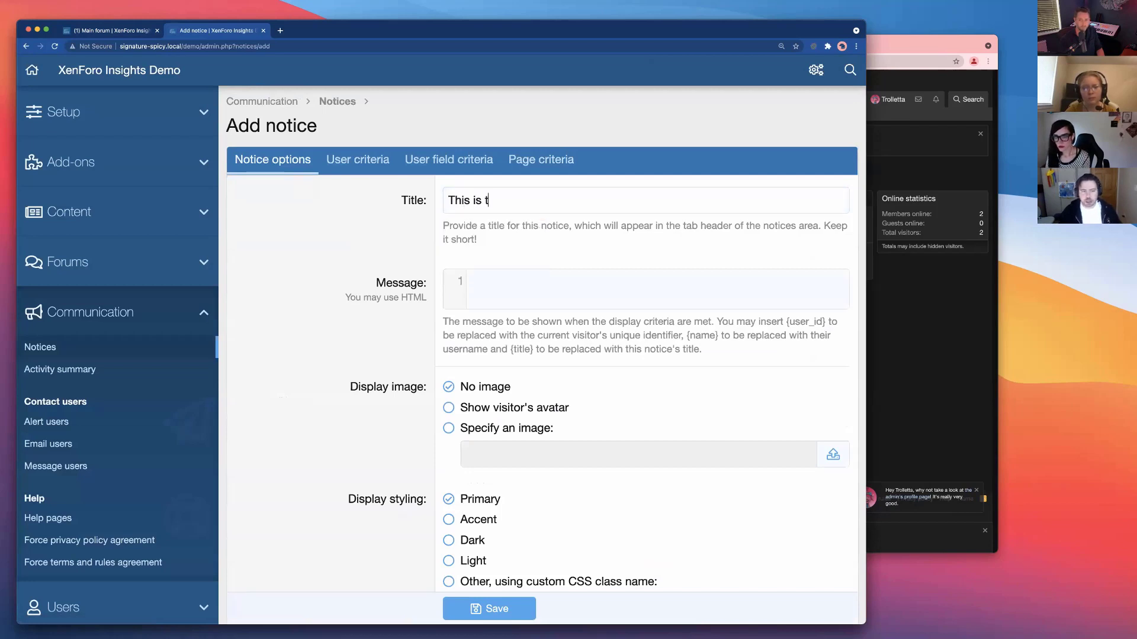
text(he general forum)
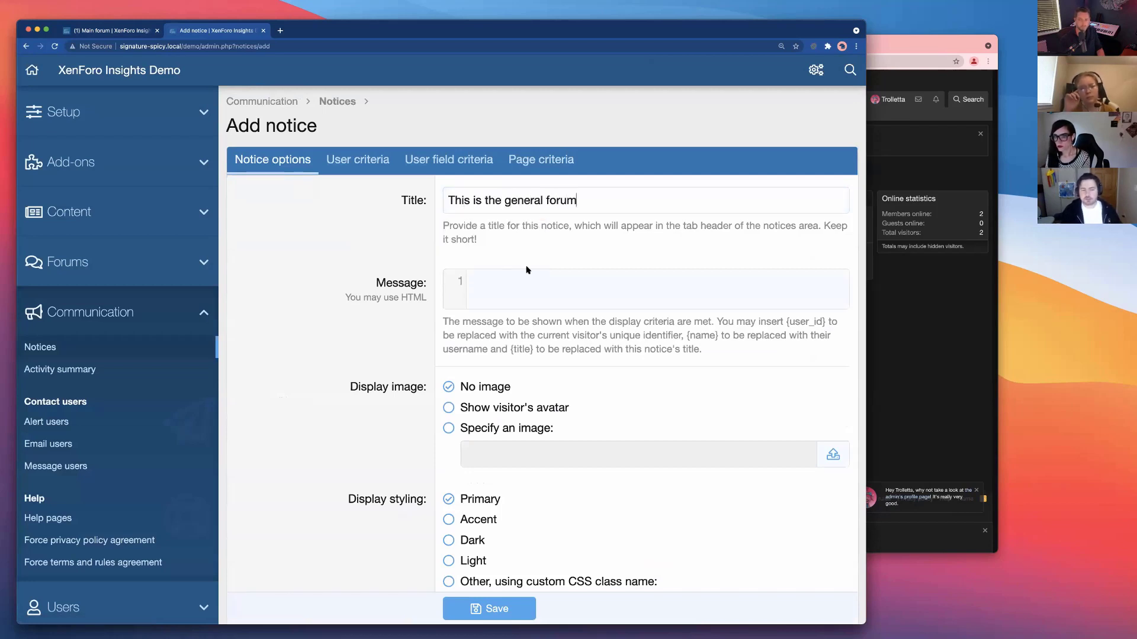
click(535, 270)
text(Welcome to the general forum)
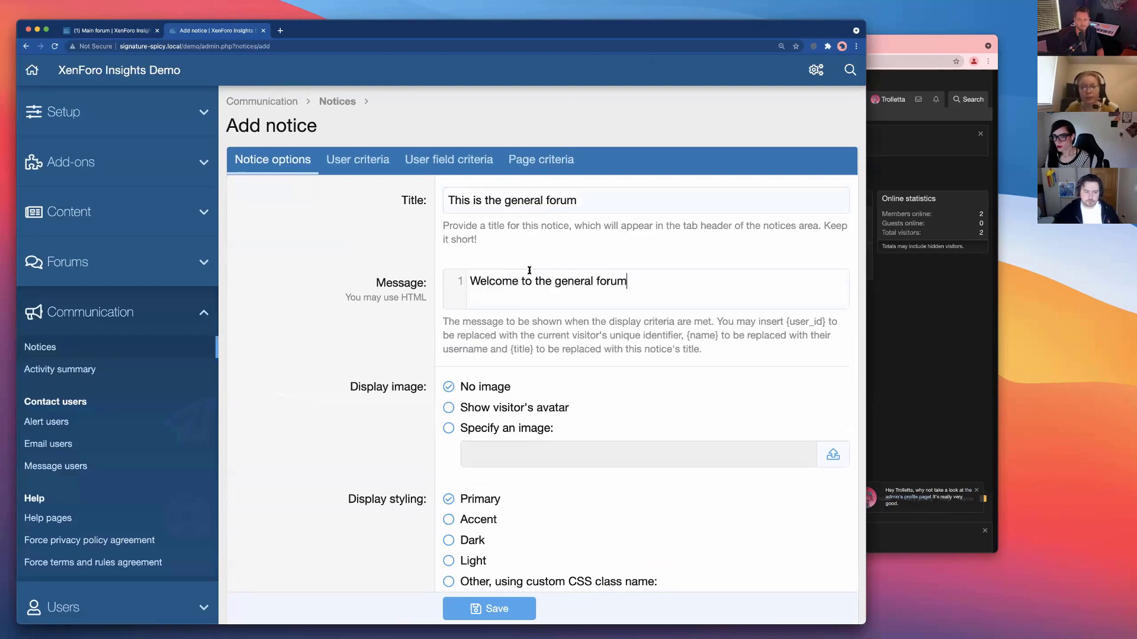
- Restrict the new general forum notice to pages within the Main forum node and save the notice
scroll(450, 314, down, 7)
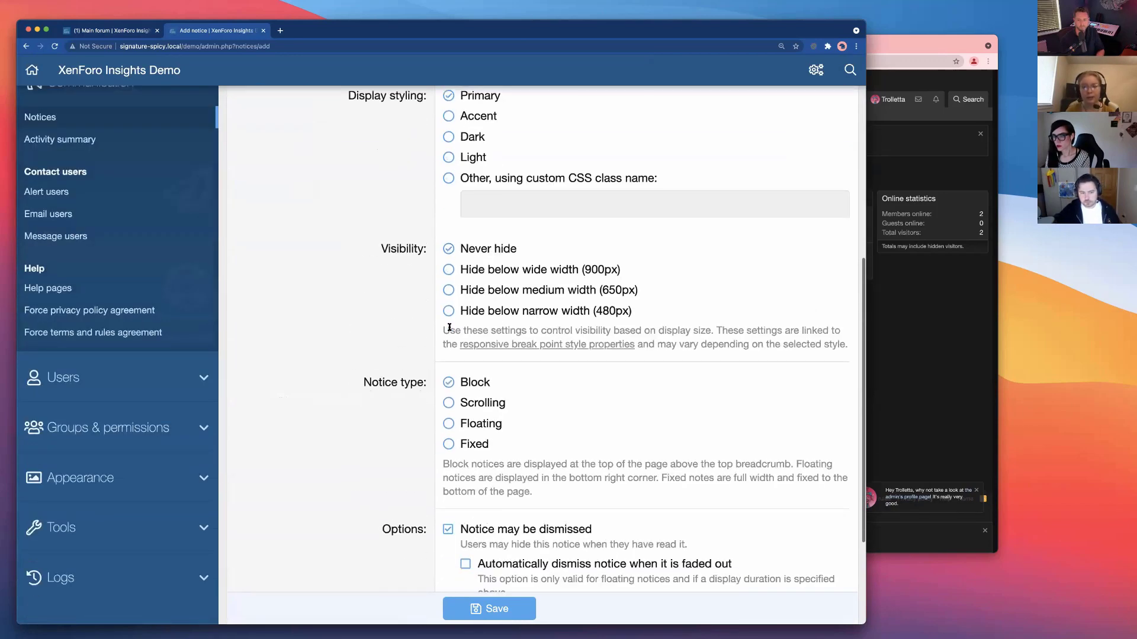
scroll(450, 328, down, 3)
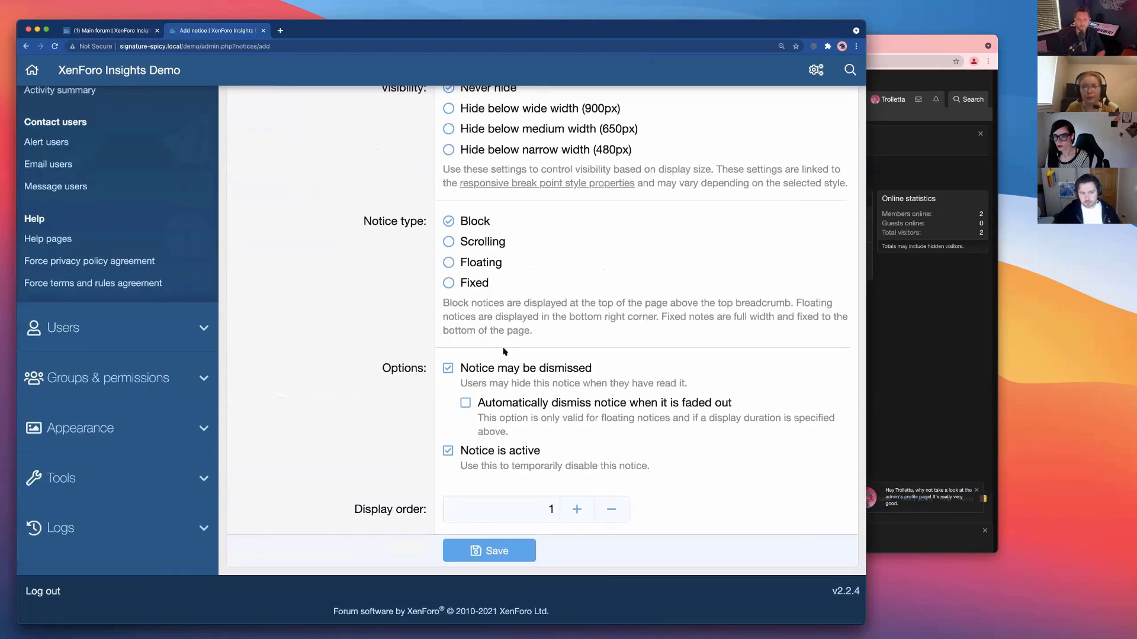
scroll(504, 352, up, 15)
click(511, 160)
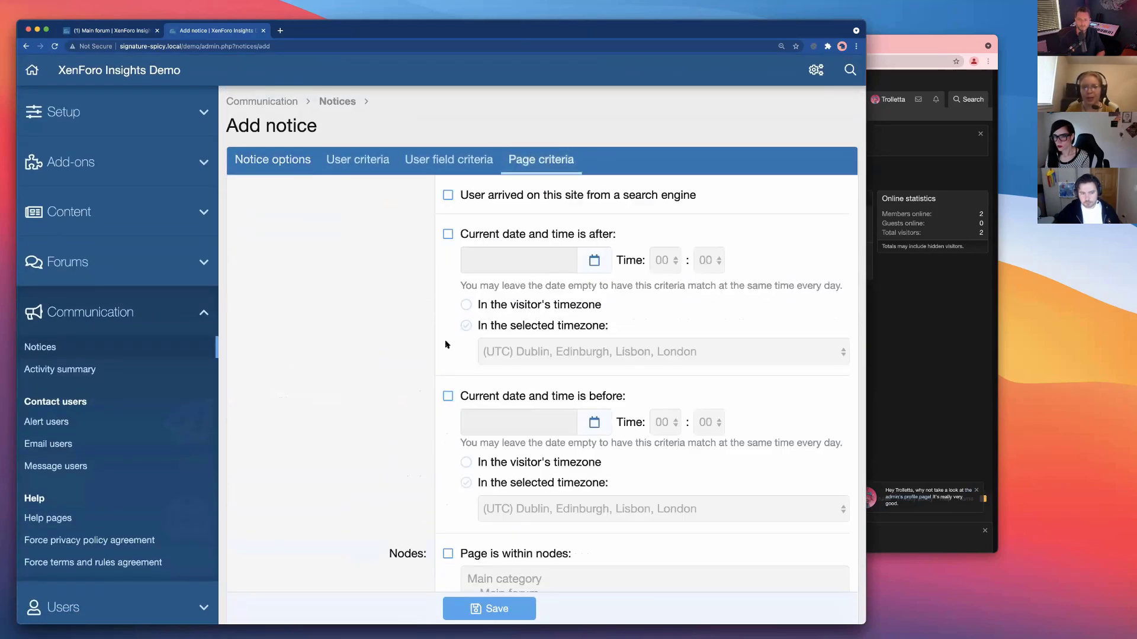
scroll(446, 344, down, 3)
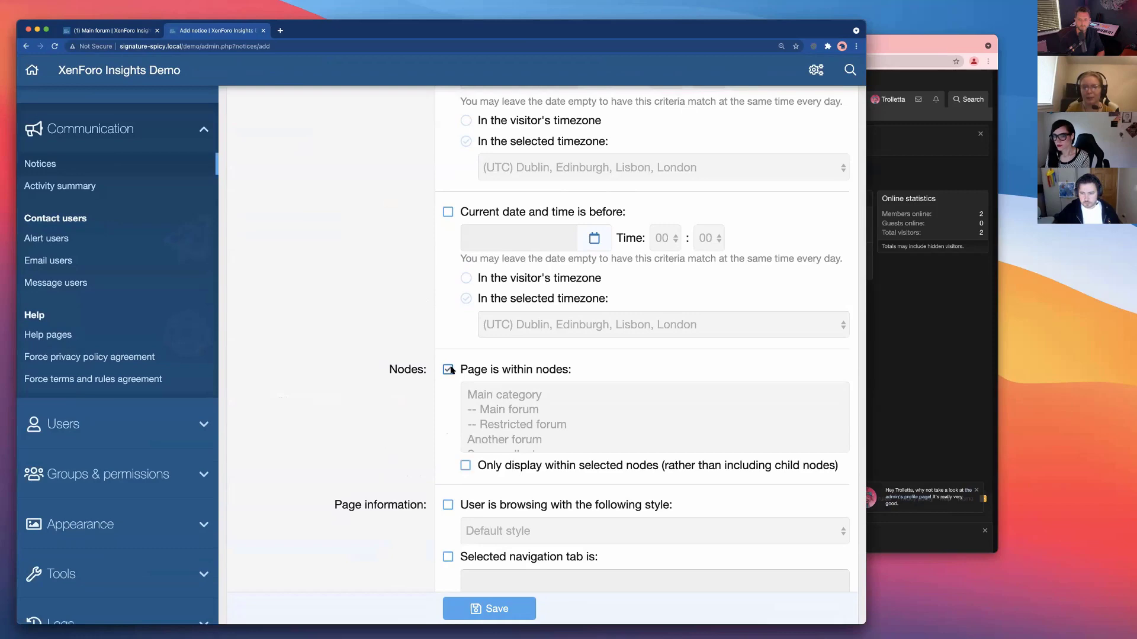
click(508, 412)
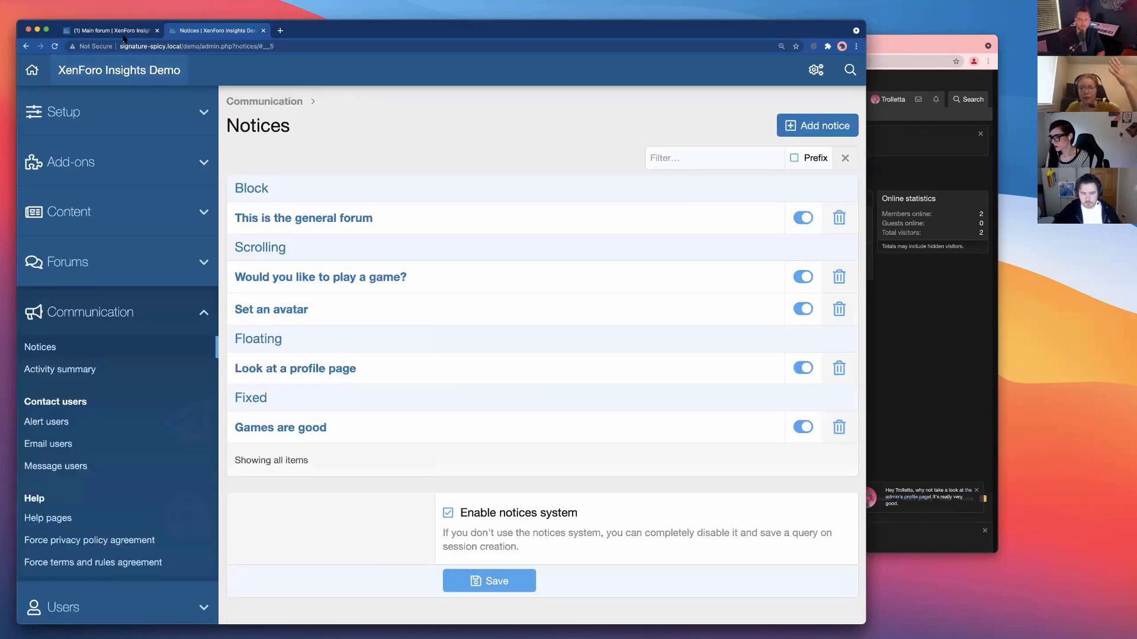
- Load Main forum on the public site to check whether the notice "Welcome to the general forum" is displayed
click(113, 31)
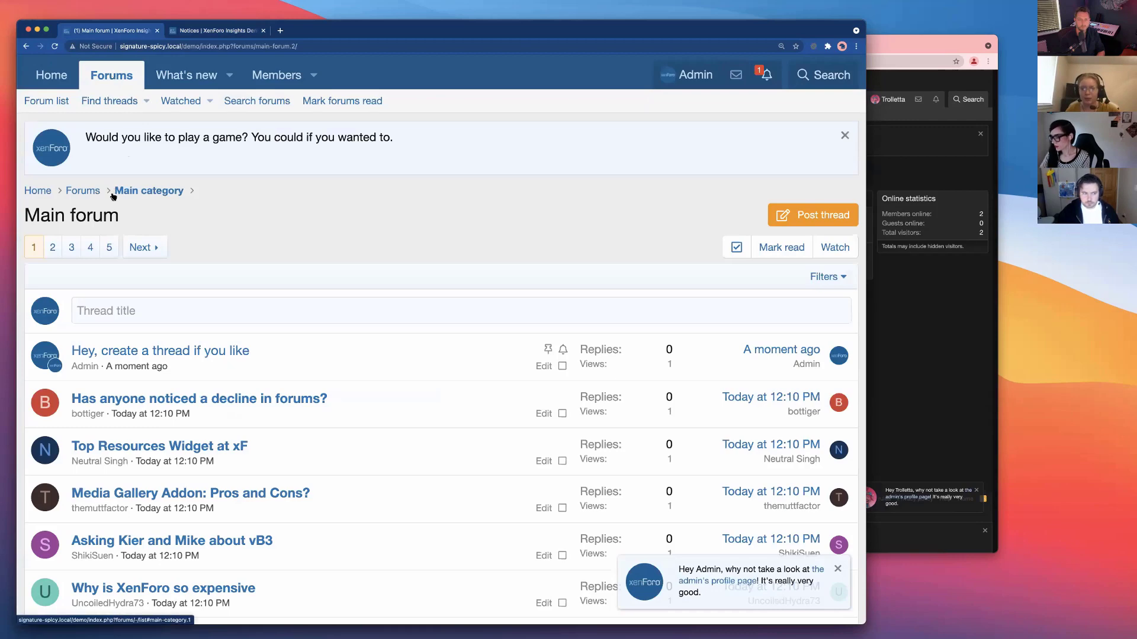
click(140, 190)
click(88, 145)
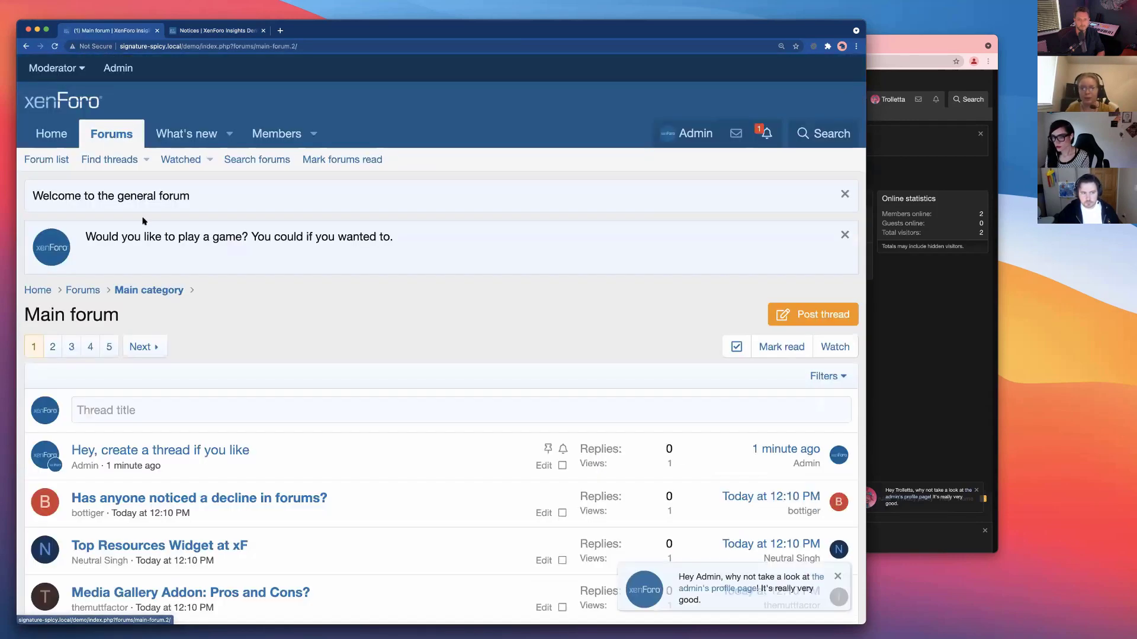
drag(187, 196, 61, 194)
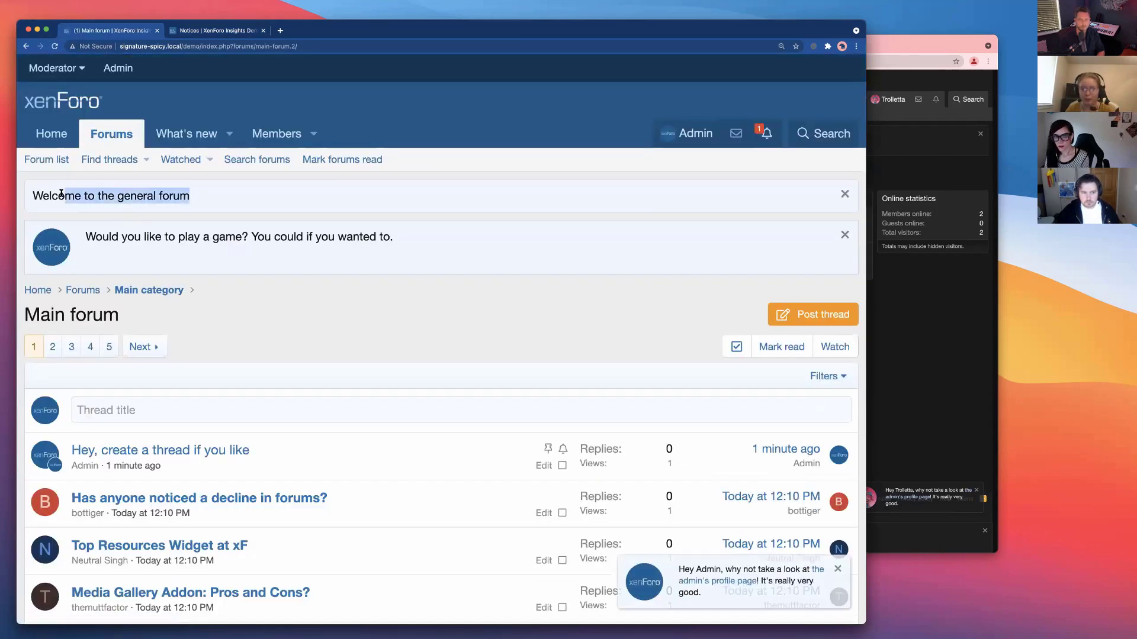
- Open Restricted forum from the forum list to check whether the general forum notice is displayed there
click(109, 160)
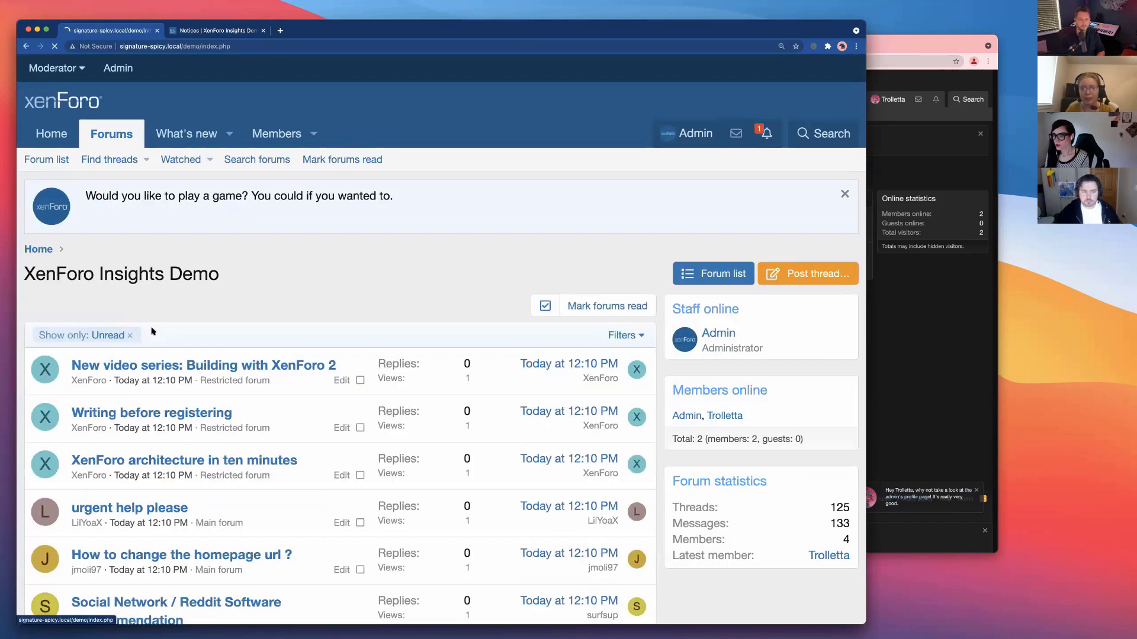
click(53, 161)
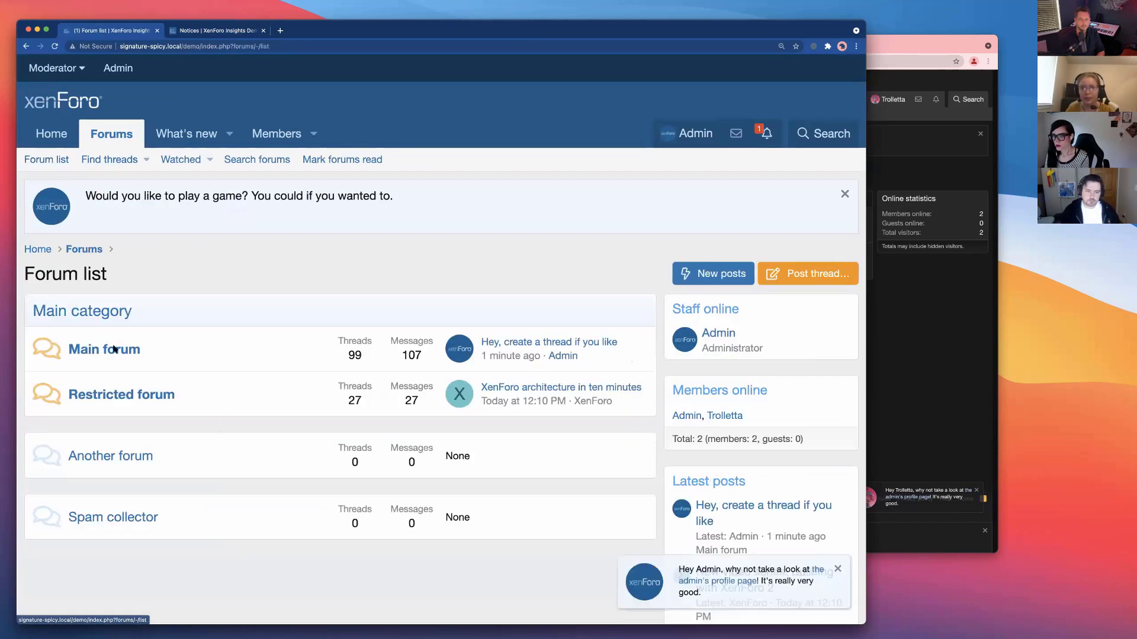
click(118, 394)
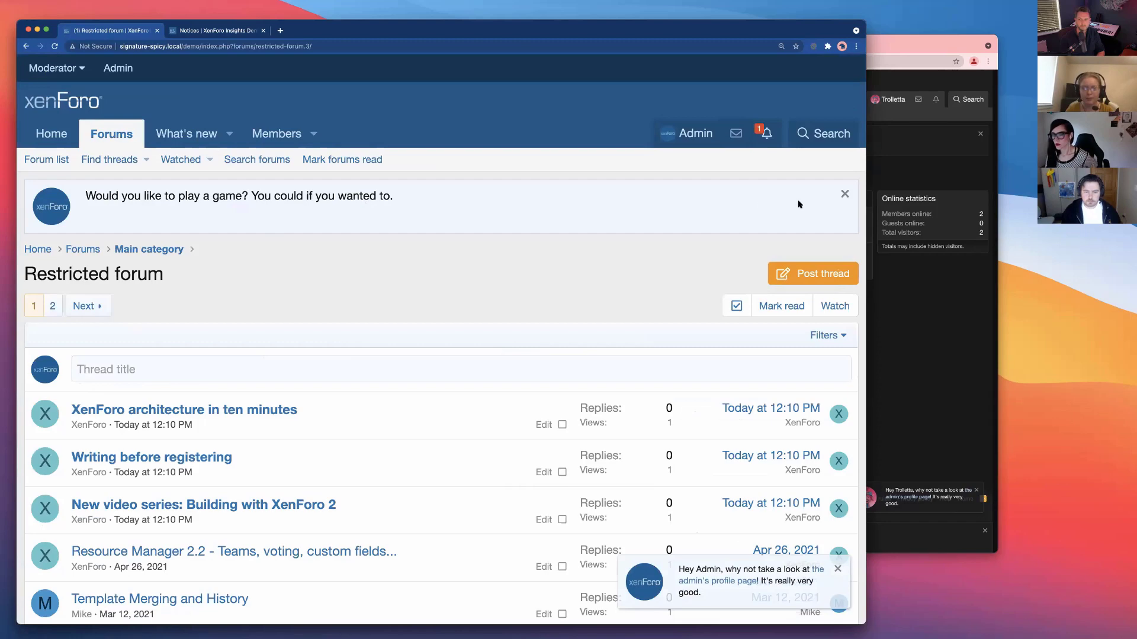
- Dismiss the "Would you like to play a game?" notice in Restricted forum and return to Main forum
click(843, 195)
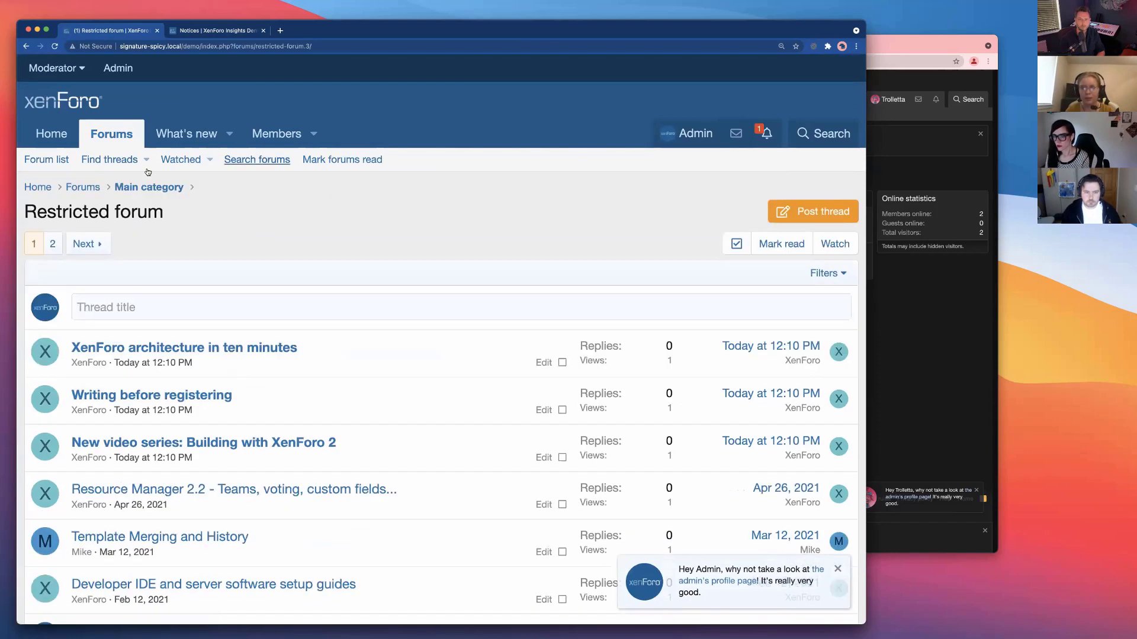
click(56, 168)
click(121, 286)
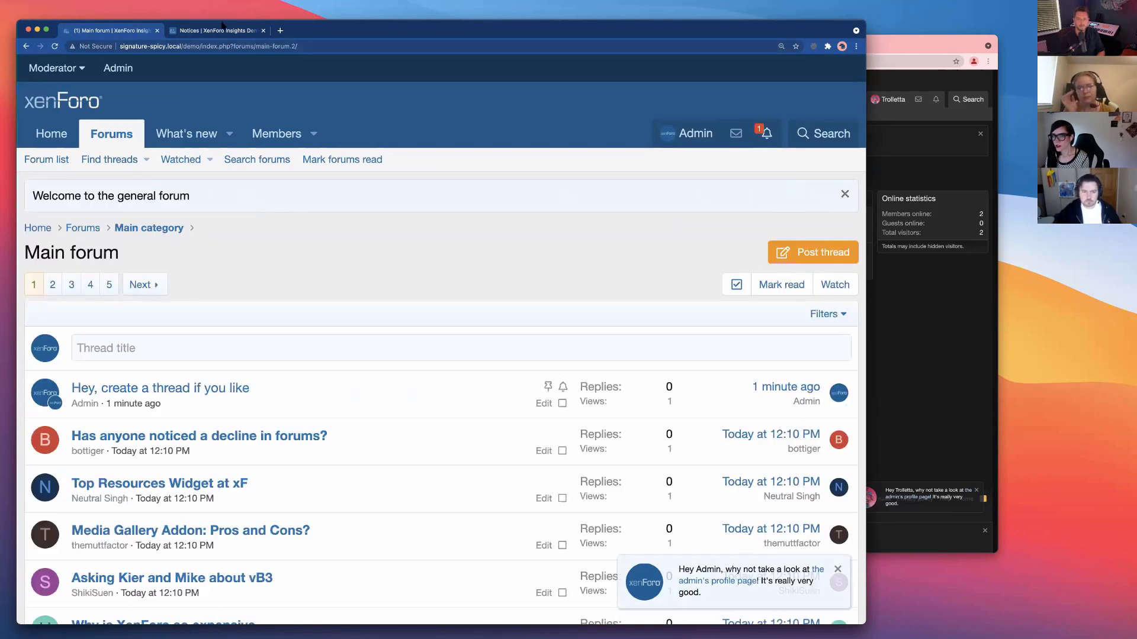
scroll(329, 257, down, 1)
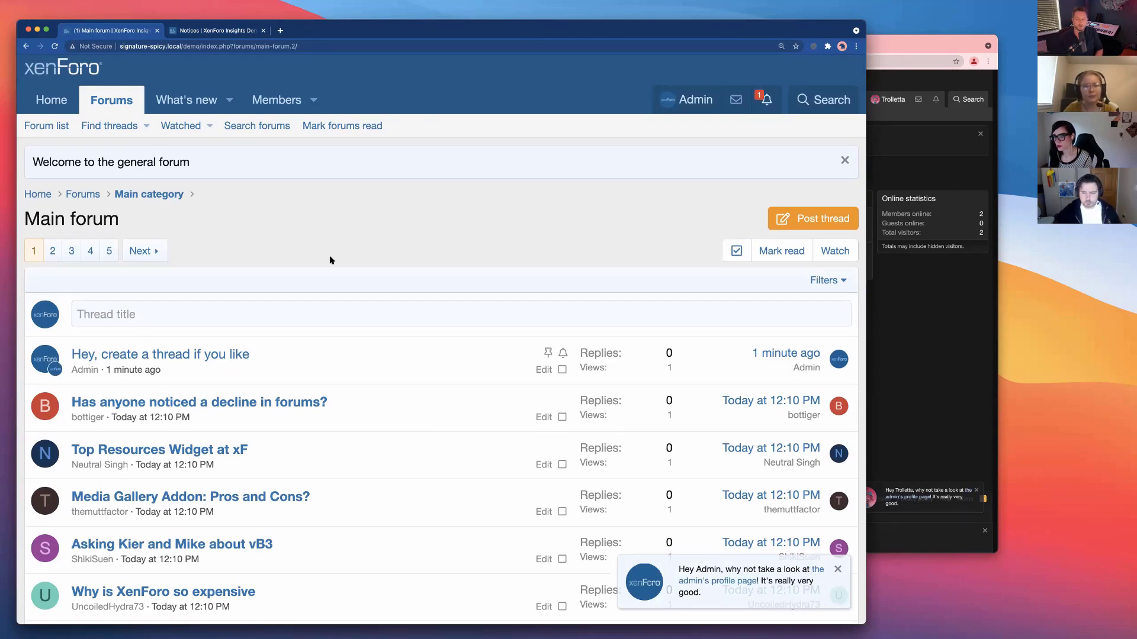
- Enable "Restore dismissed notices" in the Admin account's preferences and save them
click(688, 100)
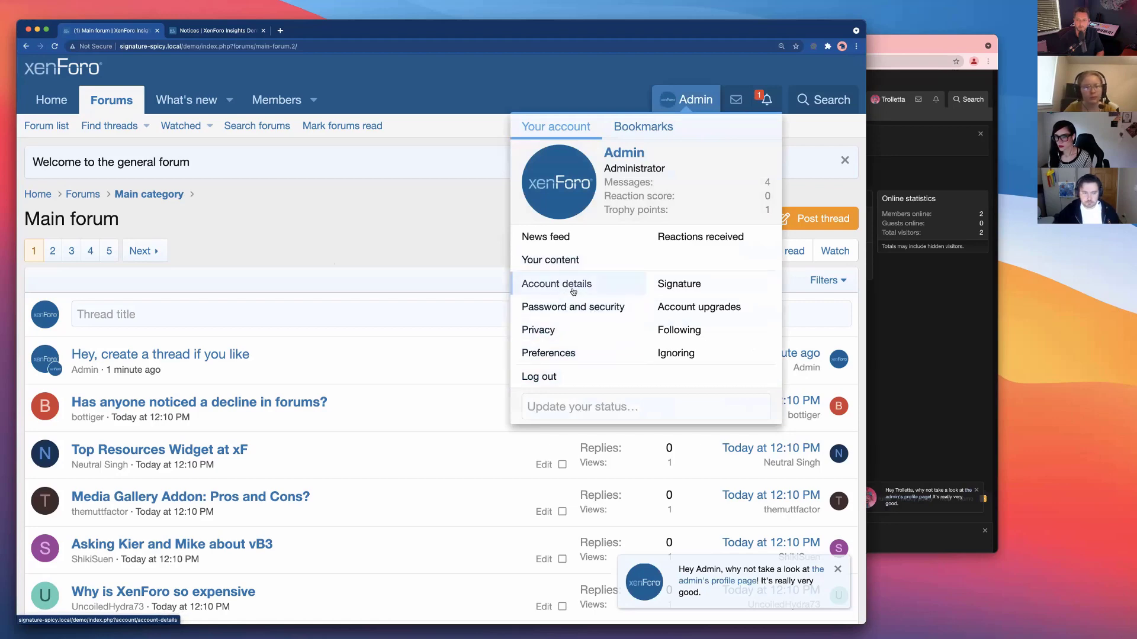
click(556, 351)
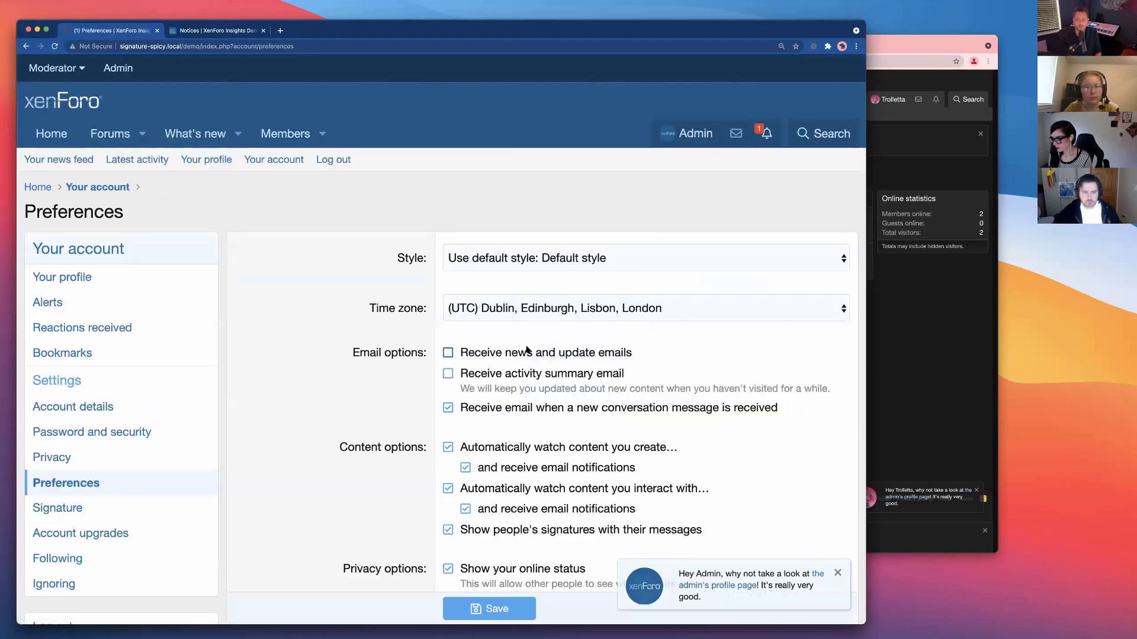
scroll(439, 431, down, 3)
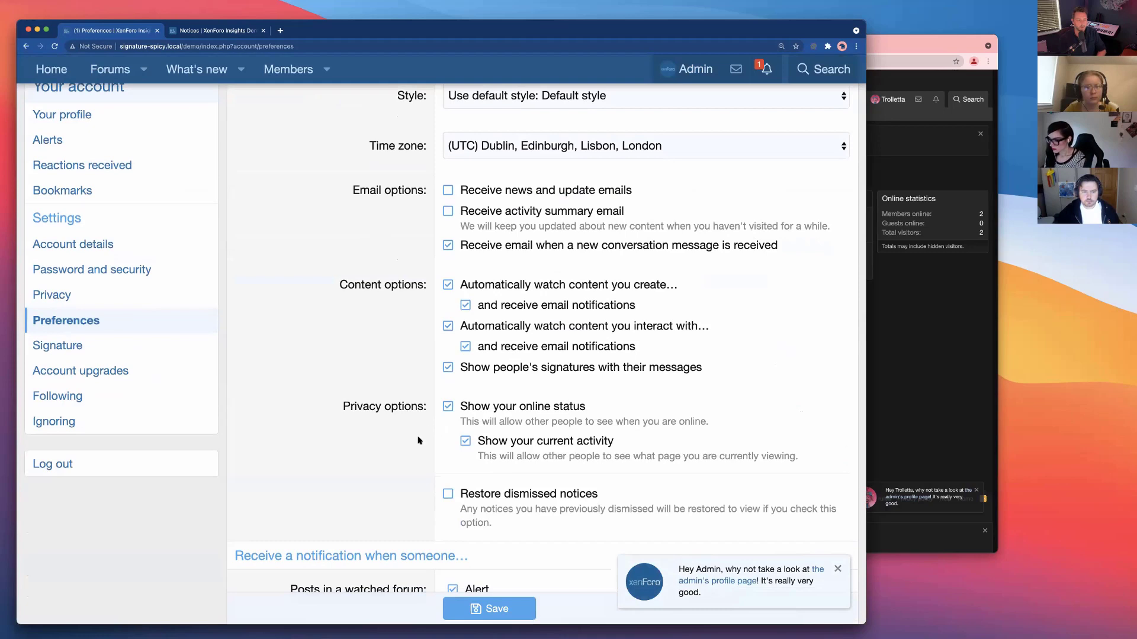
scroll(392, 490, down, 2)
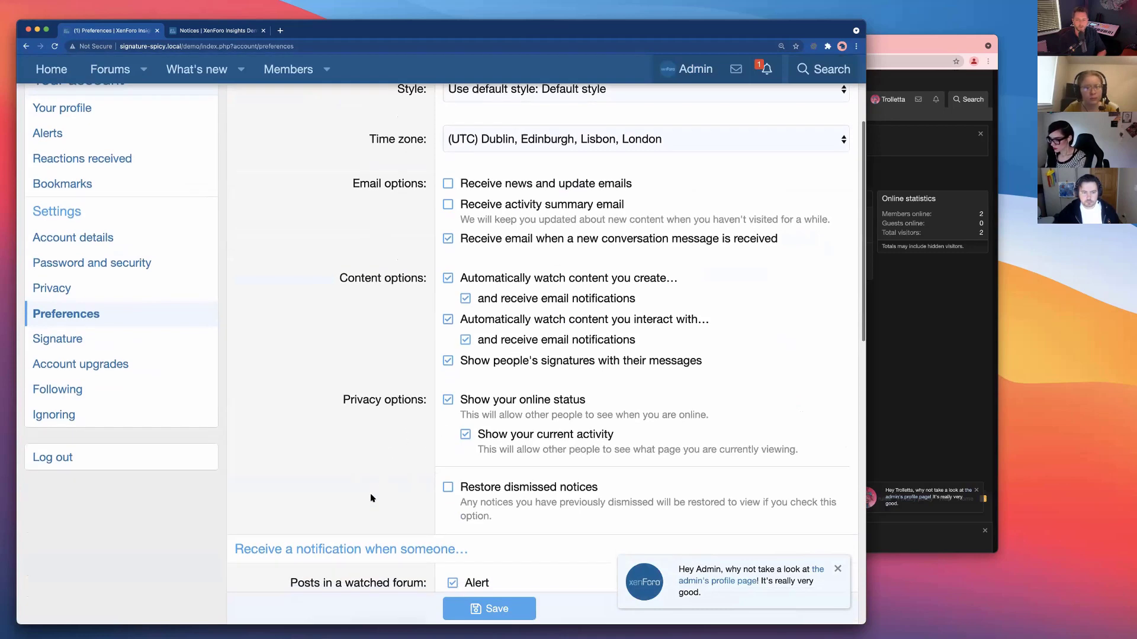
click(447, 466)
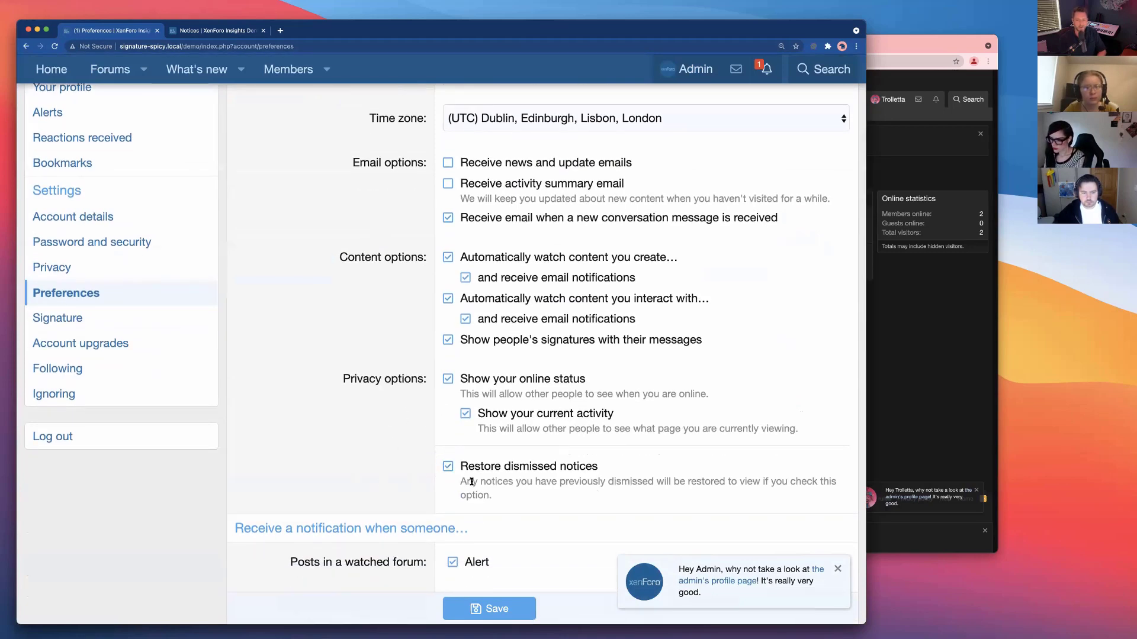
scroll(465, 509, down, 1)
click(486, 608)
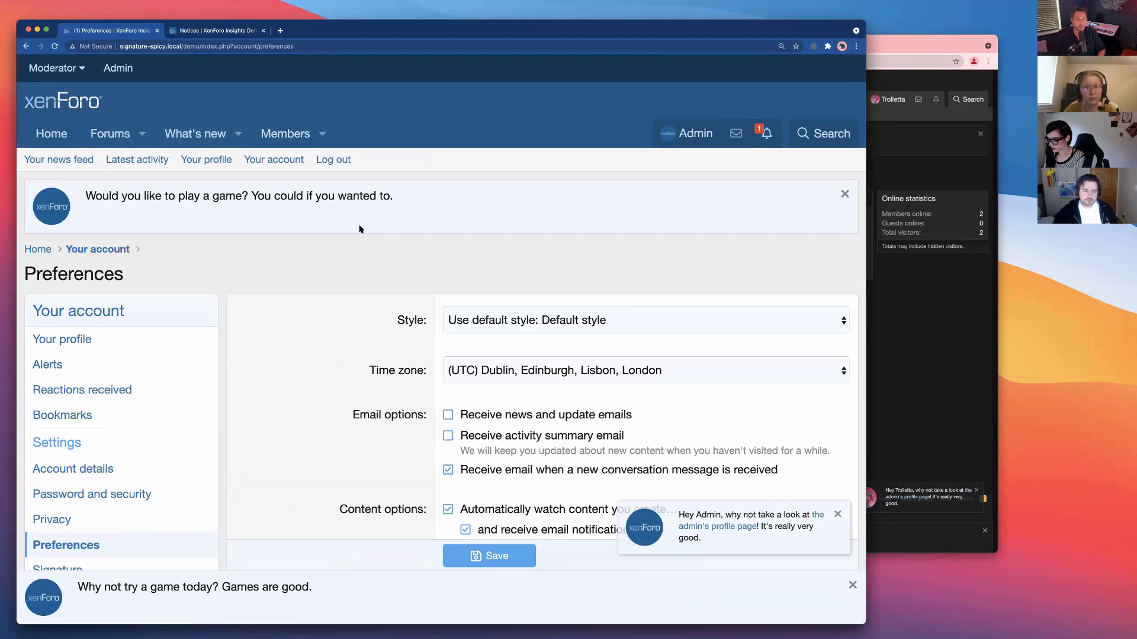
- Shrink the browser window slightly and dismiss the fixed notice "Why not try a game today? Games are good."
scroll(367, 324, down, 5)
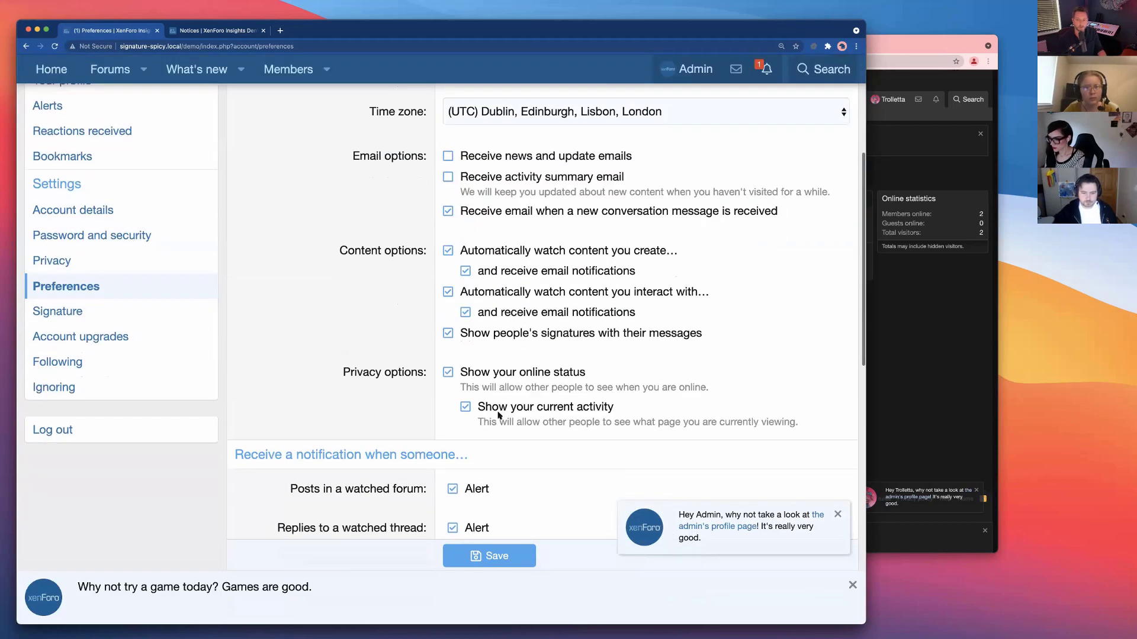
scroll(331, 237, up, 5)
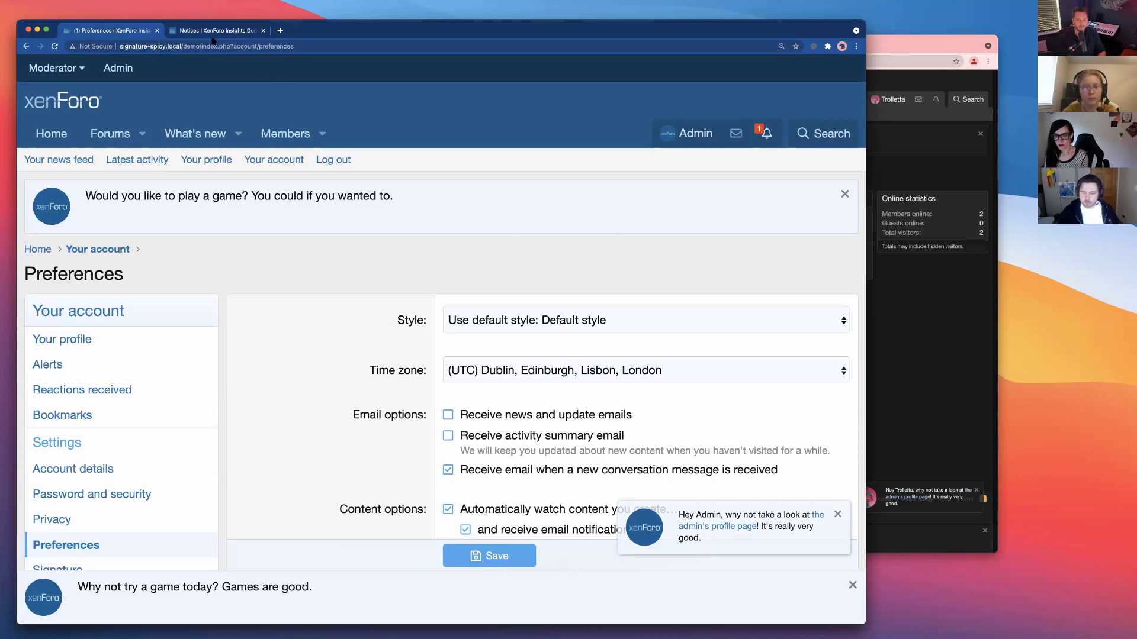
drag(864, 623, 828, 608)
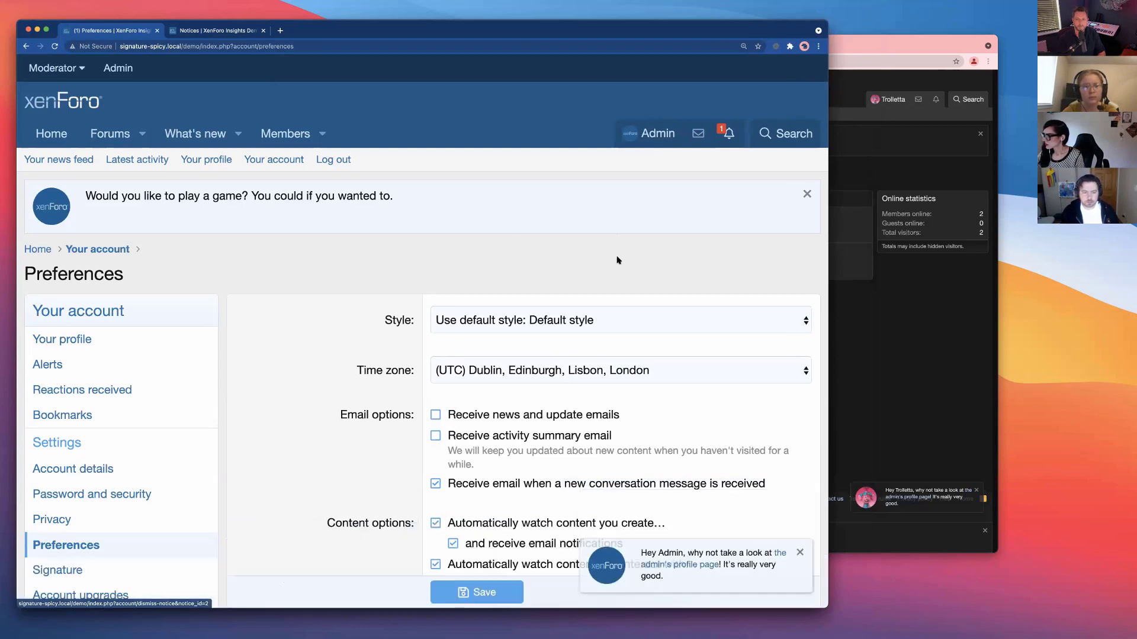
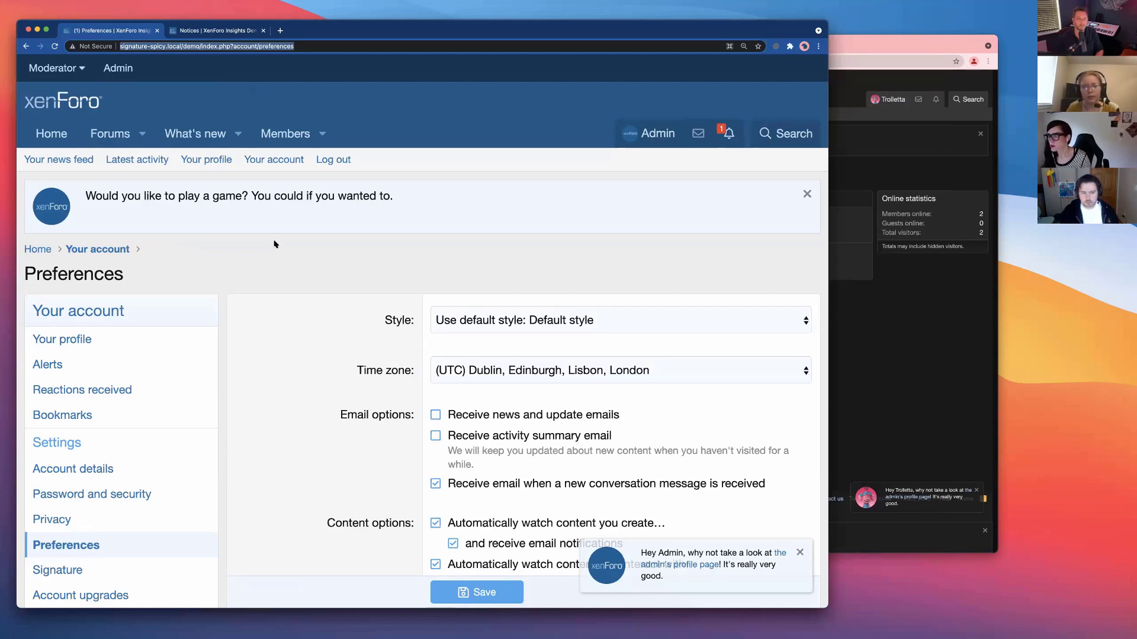
- Start a new thread in Main forum titled "Do you like things?"
click(135, 138)
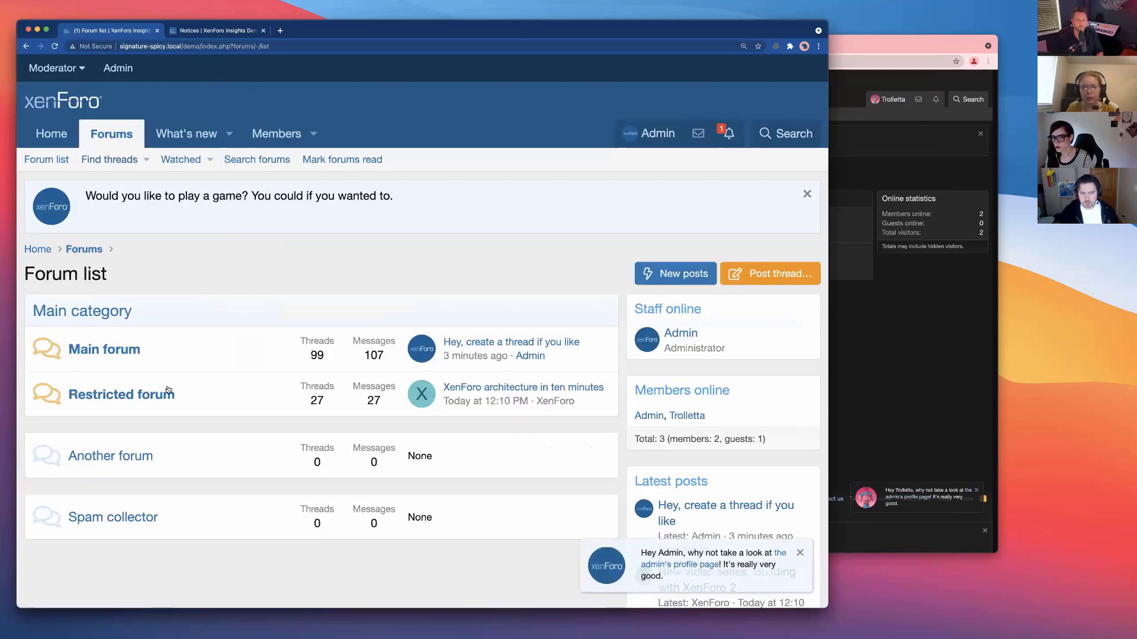
click(110, 354)
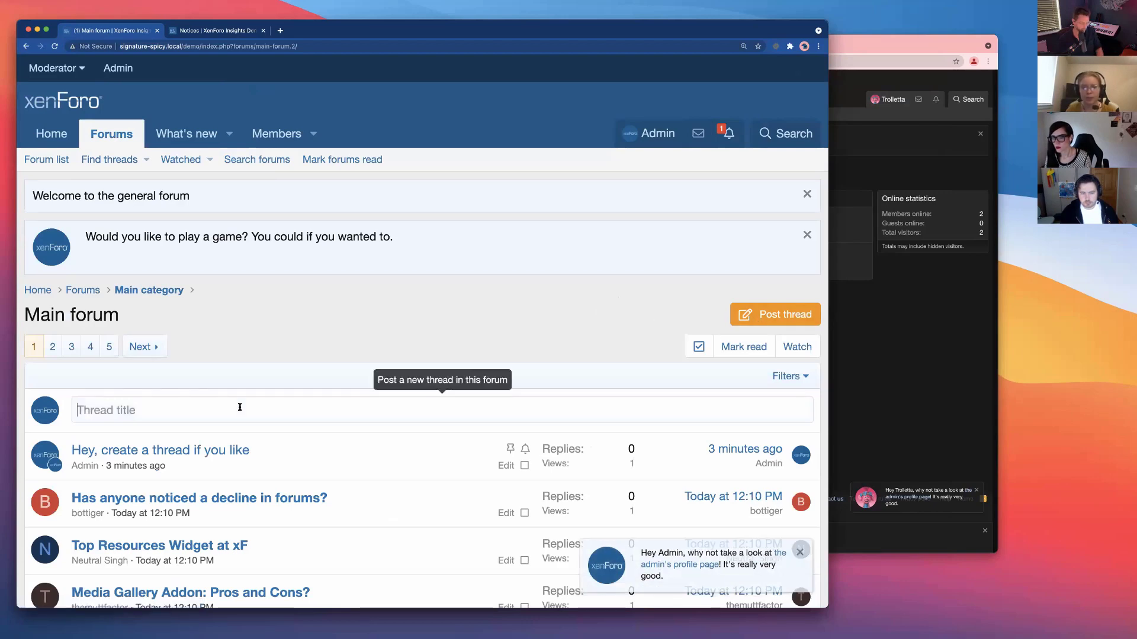
text(DO you)
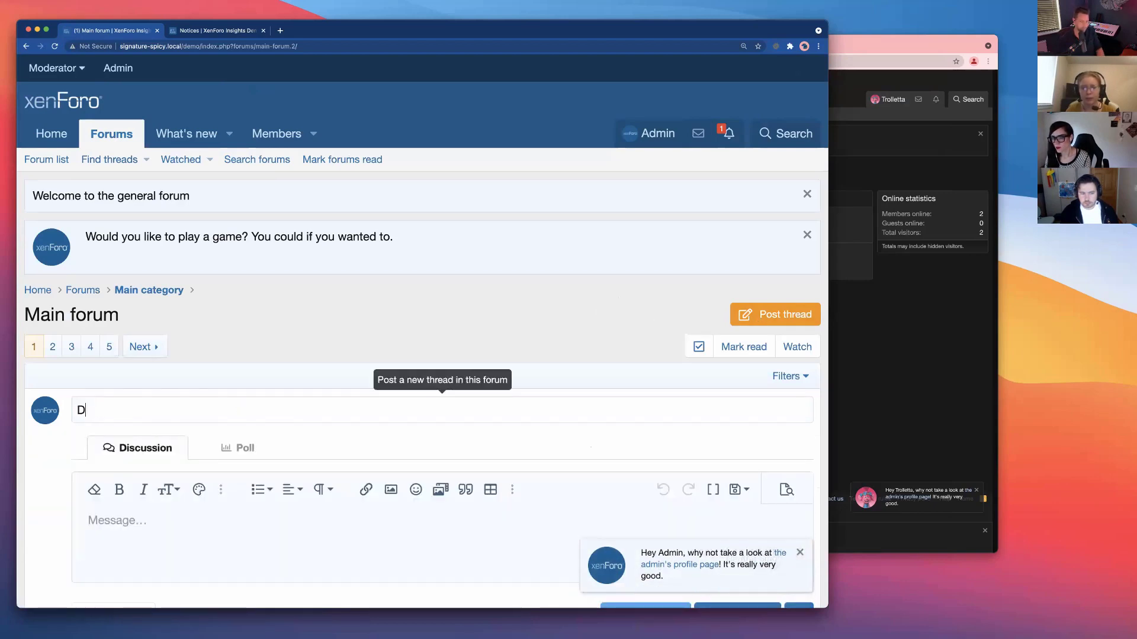
key(BackSpace)
key(BackSpace)
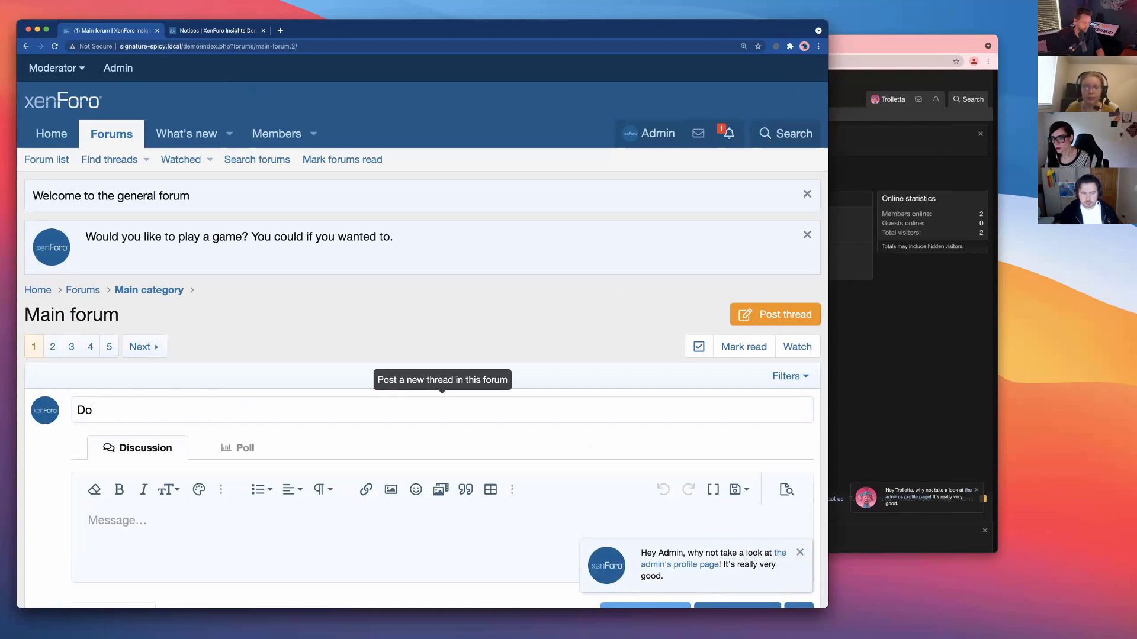
text(you lik)
key(BackSpace)
text(like things?)
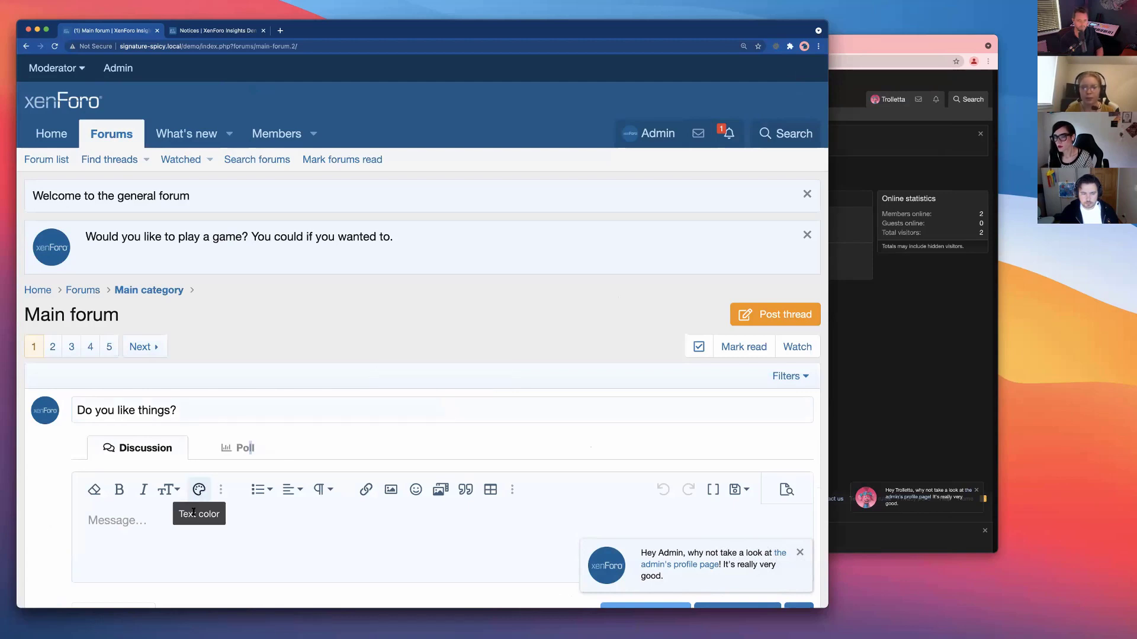
- Make the thread a poll asking "So, do you?" with the responses Yes and No and the message "Let us know!"
click(246, 448)
scroll(243, 444, down, 4)
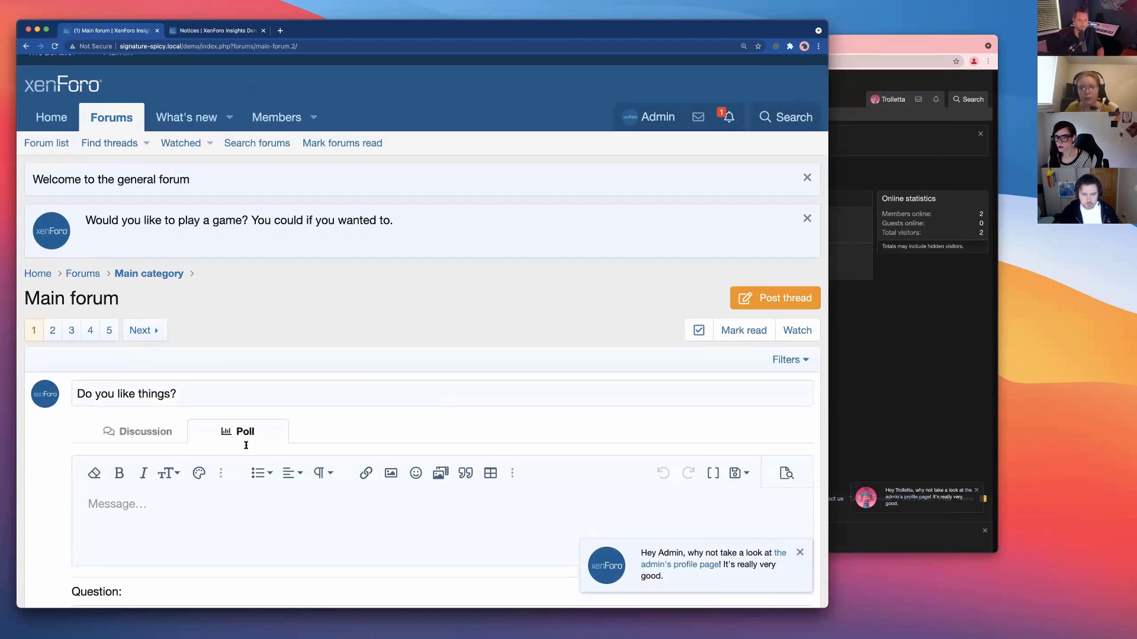
scroll(225, 478, down, 2)
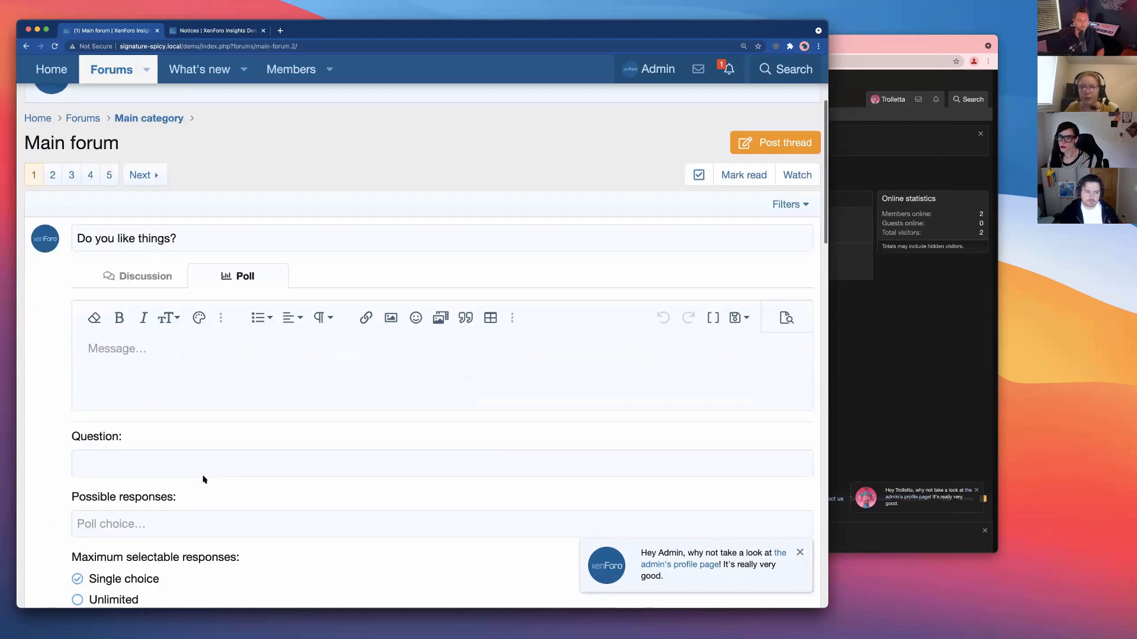
click(195, 467)
text(So, do )
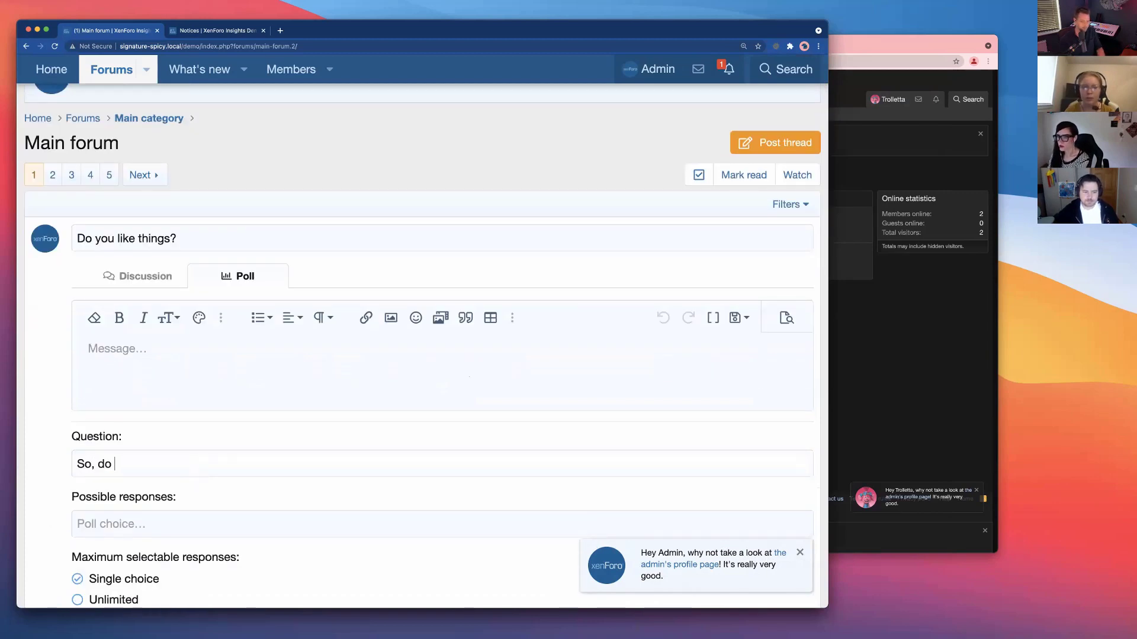
text(you?Y)
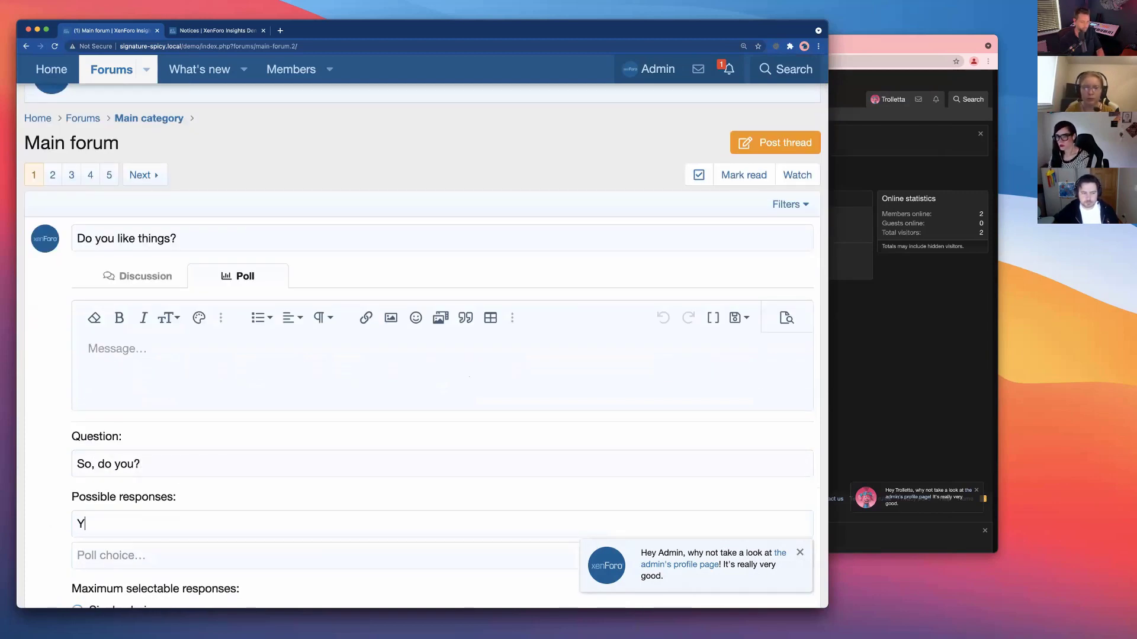
text(esNo)
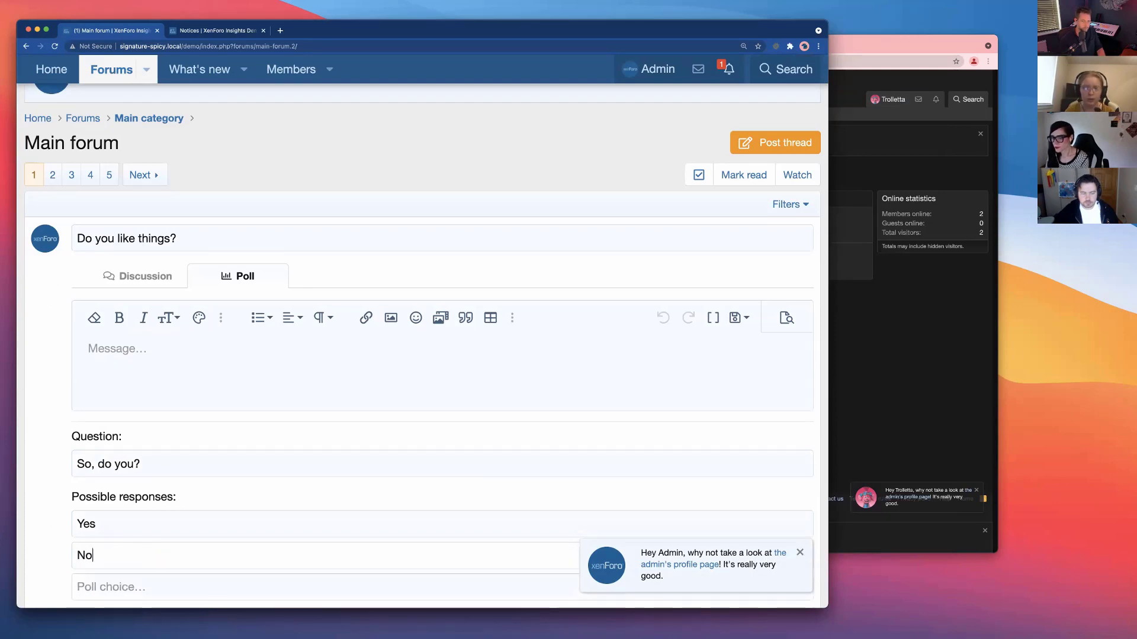
click(140, 393)
text(Let us know!)
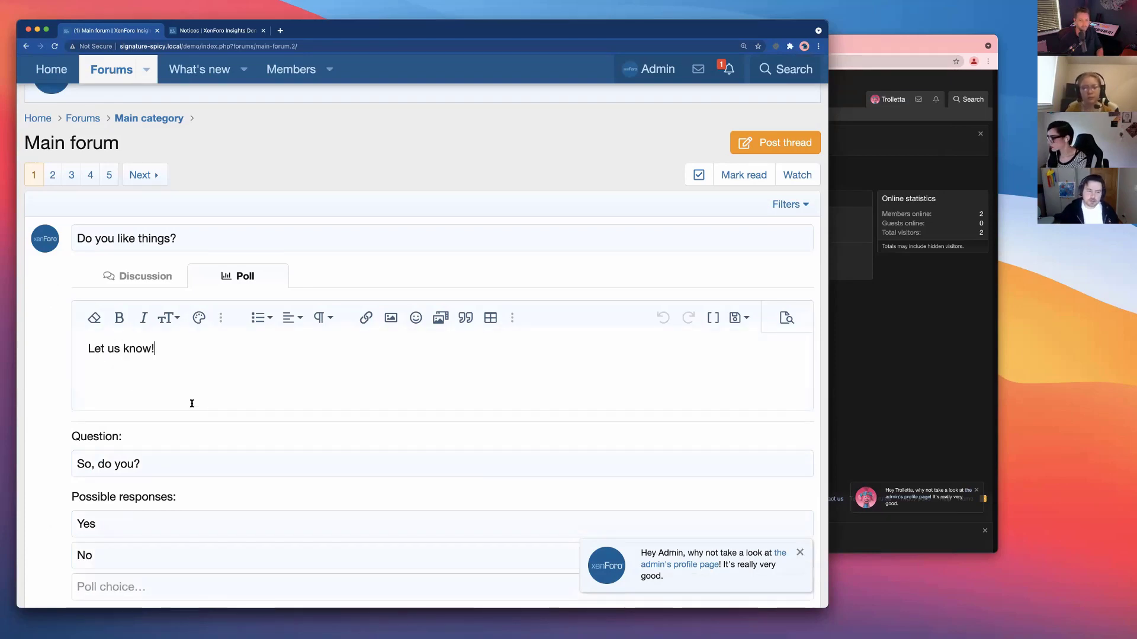
- Set the poll to close after 7 days, and post the thread once the floating profile page notice is dismissed
scroll(214, 427, down, 5)
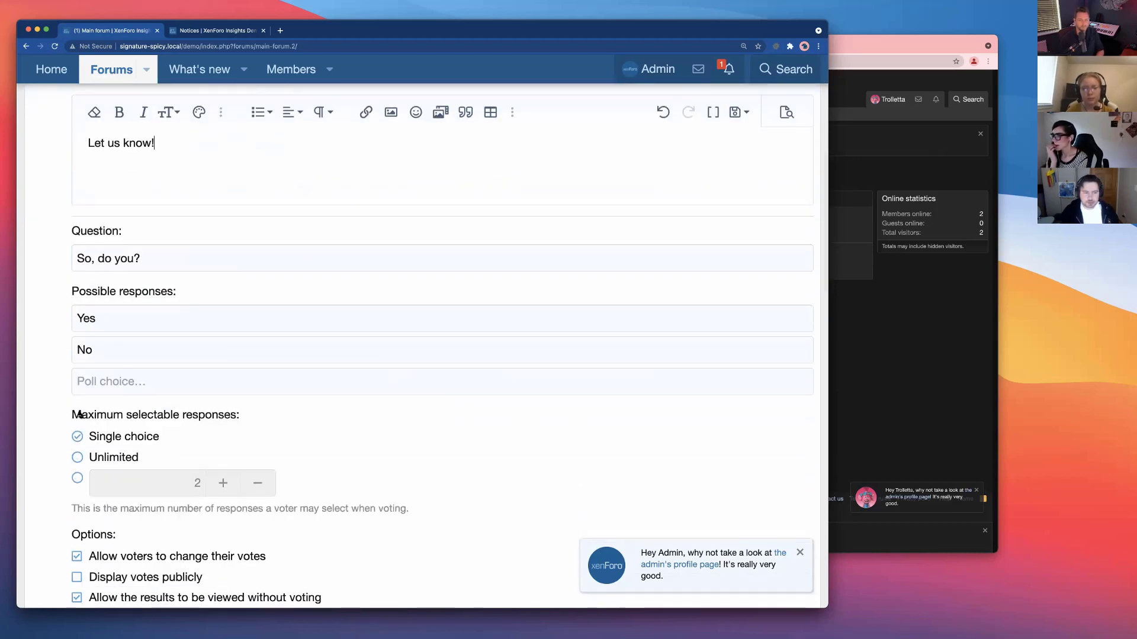
scroll(80, 415, down, 3)
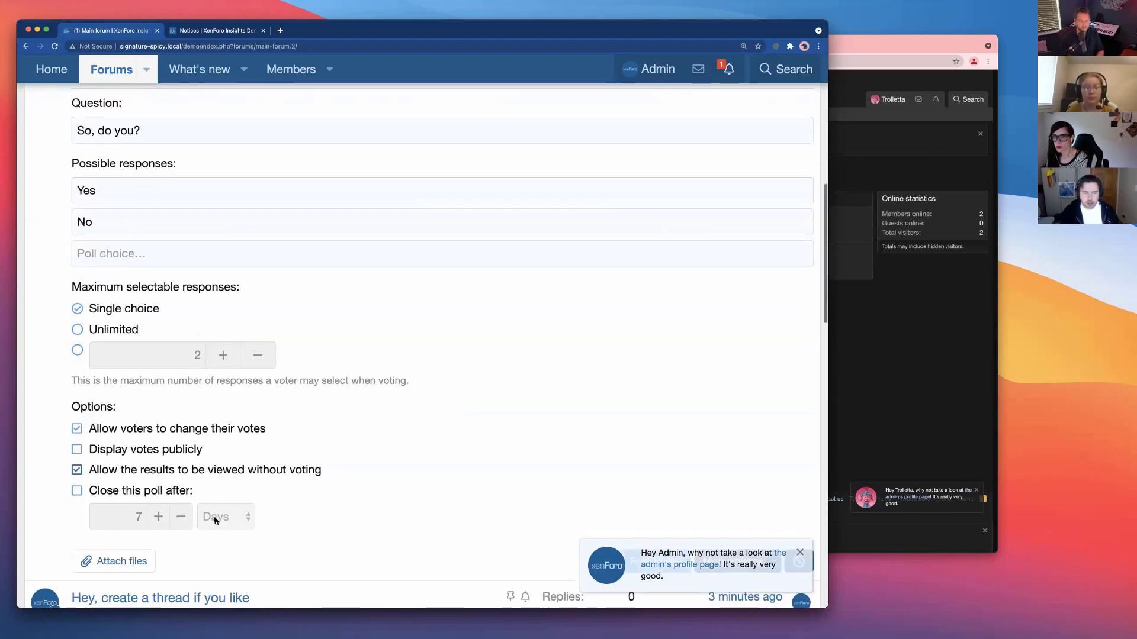
scroll(177, 474, down, 1)
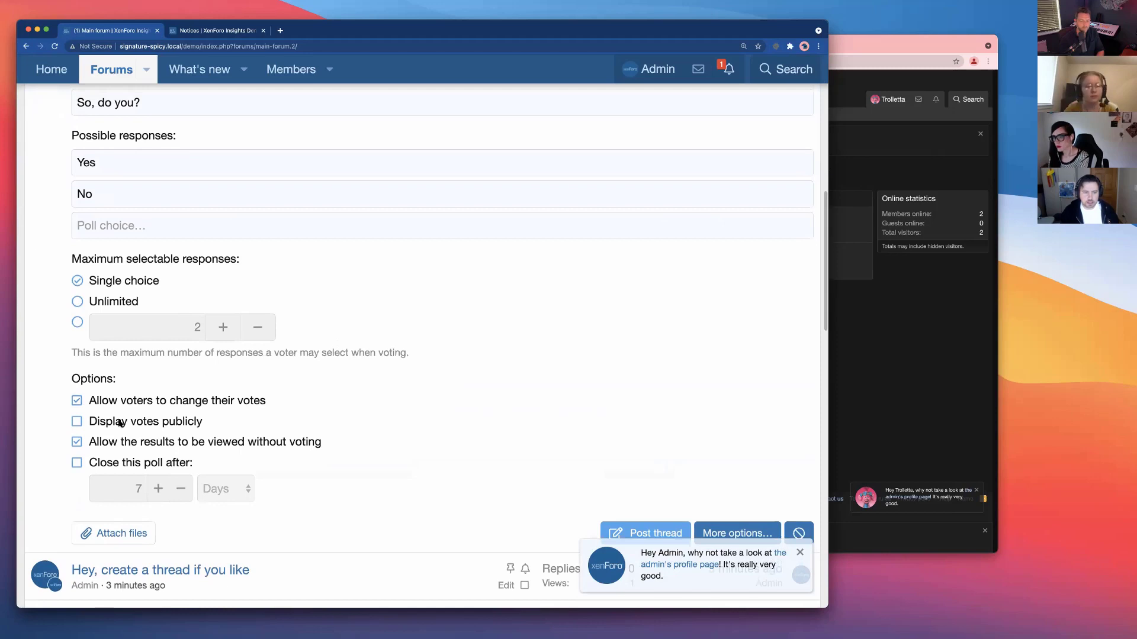
click(165, 425)
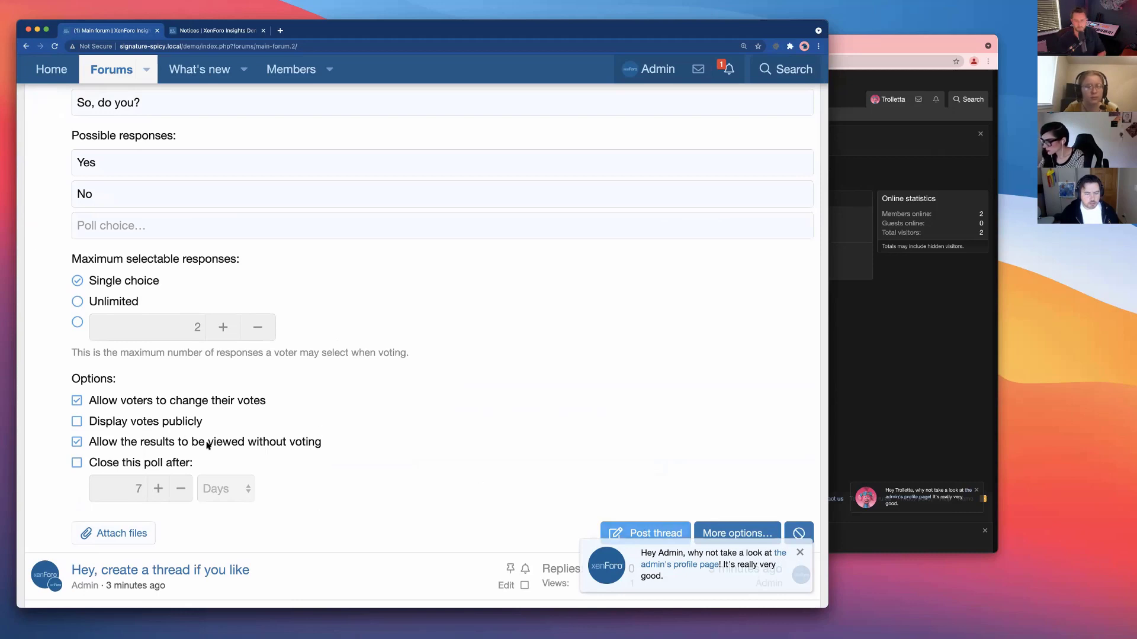
click(155, 462)
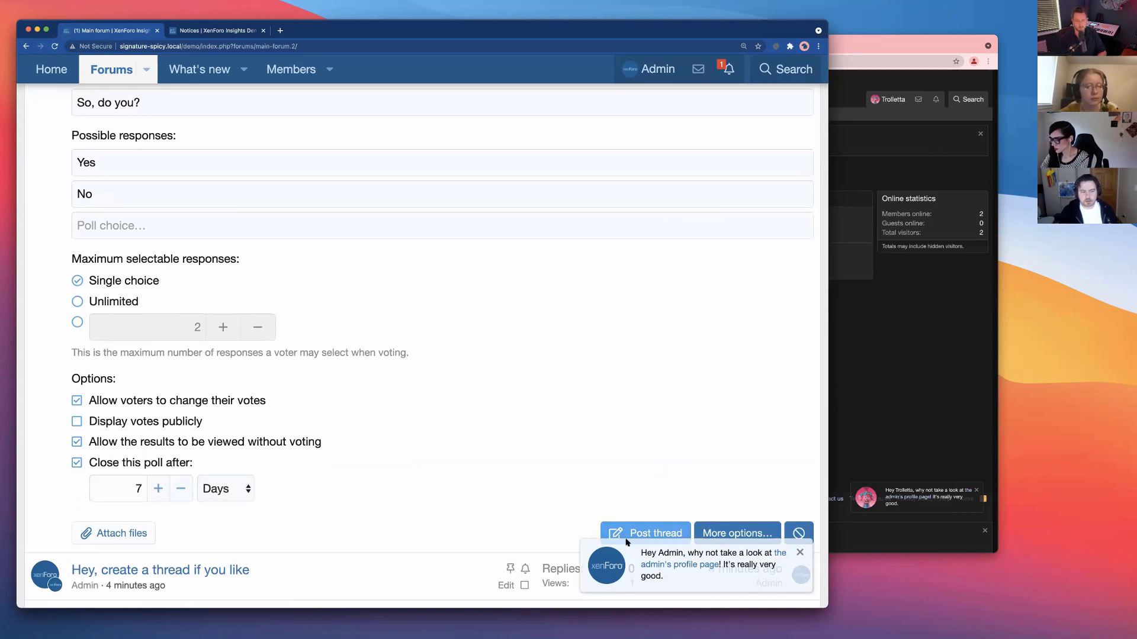
click(800, 553)
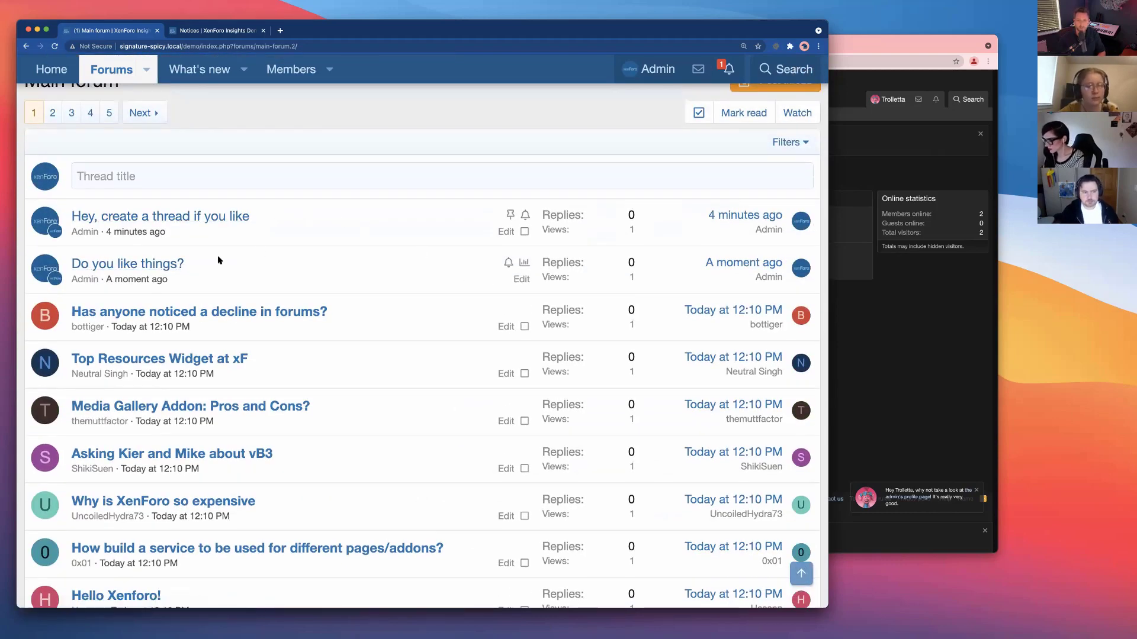
- Make the "Do you like things?" thread sticky and copy its link address
click(521, 279)
click(330, 218)
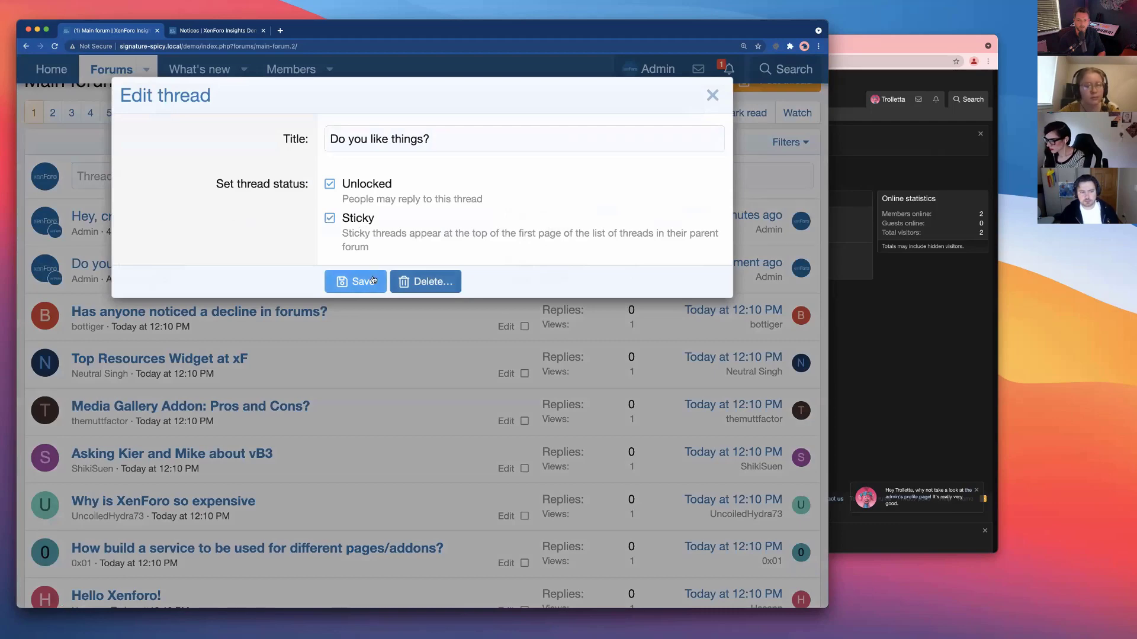
click(363, 281)
right_click(143, 268)
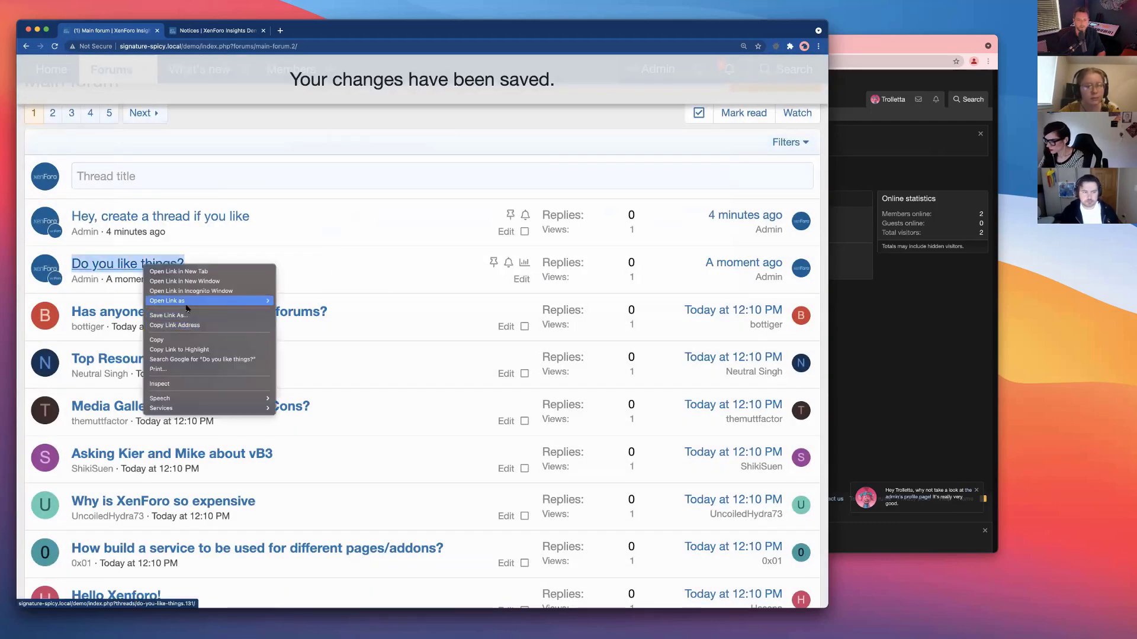
click(183, 327)
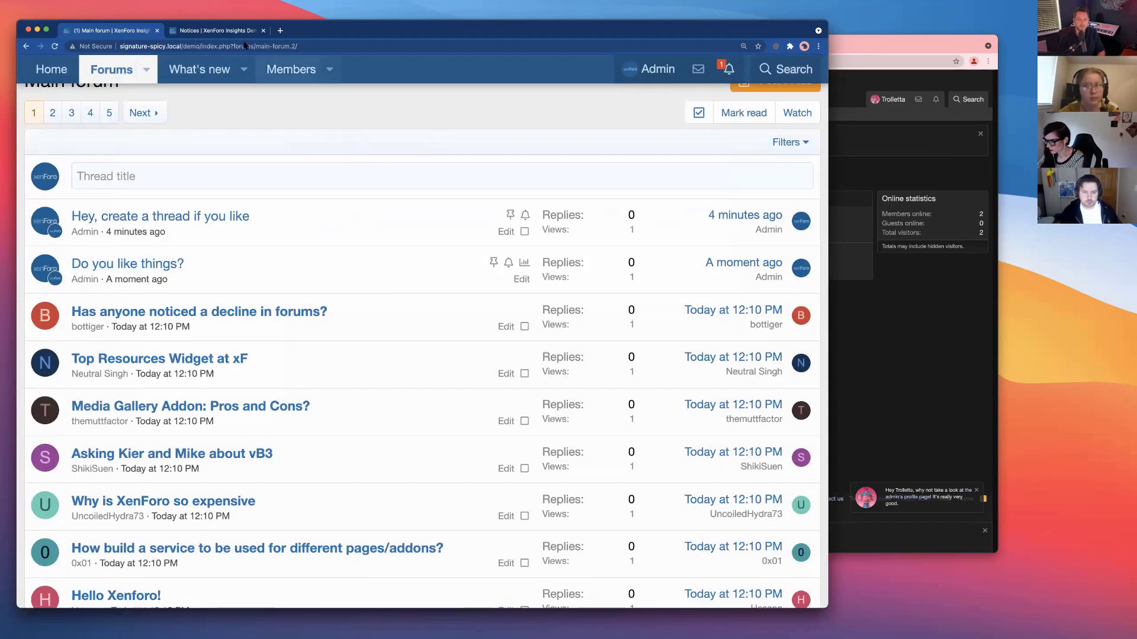
- Add a notice titled "Fill in survey" with the message "Fill in the survey here" followed by the copied thread address
key(ctrl+Tab)
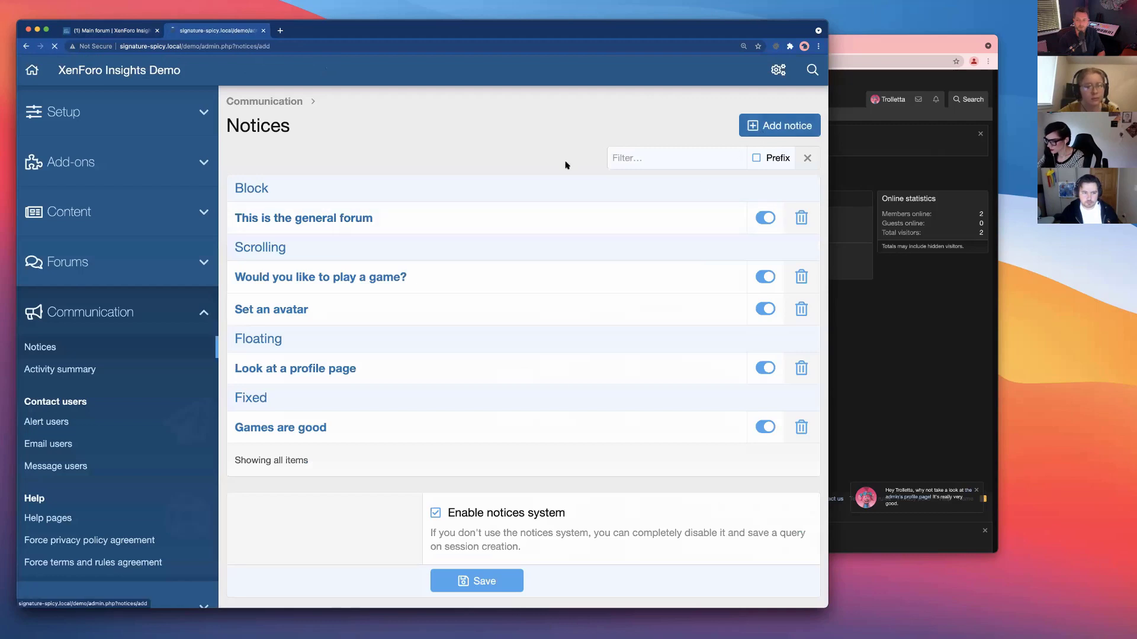
click(763, 132)
click(498, 198)
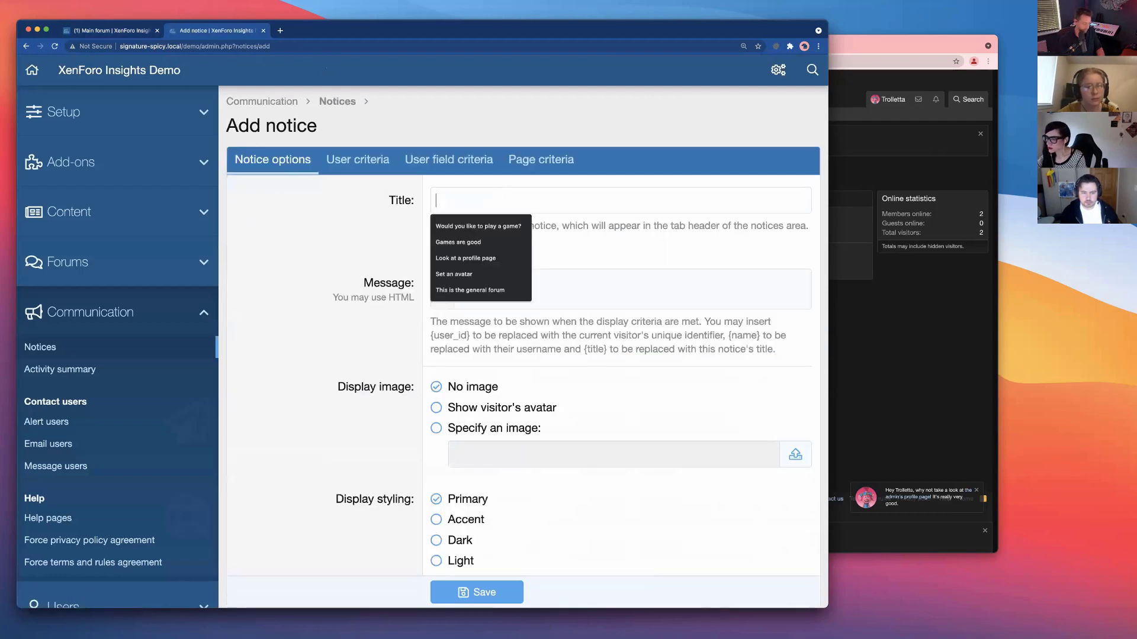
text(Fill in survey)
key(Tab)
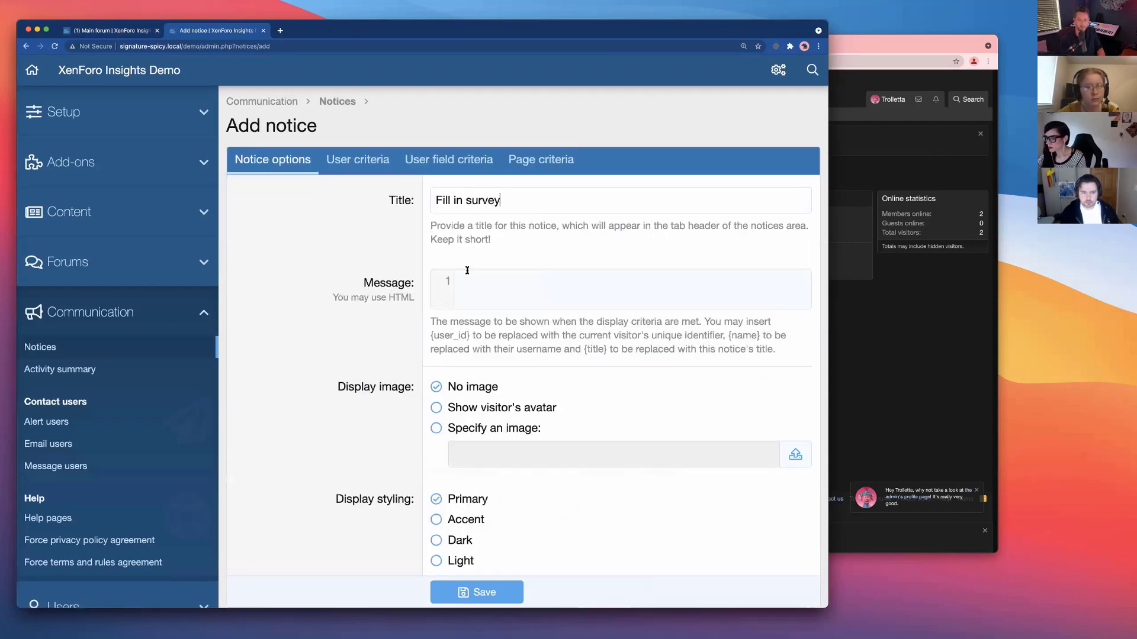
text(Fill in th)
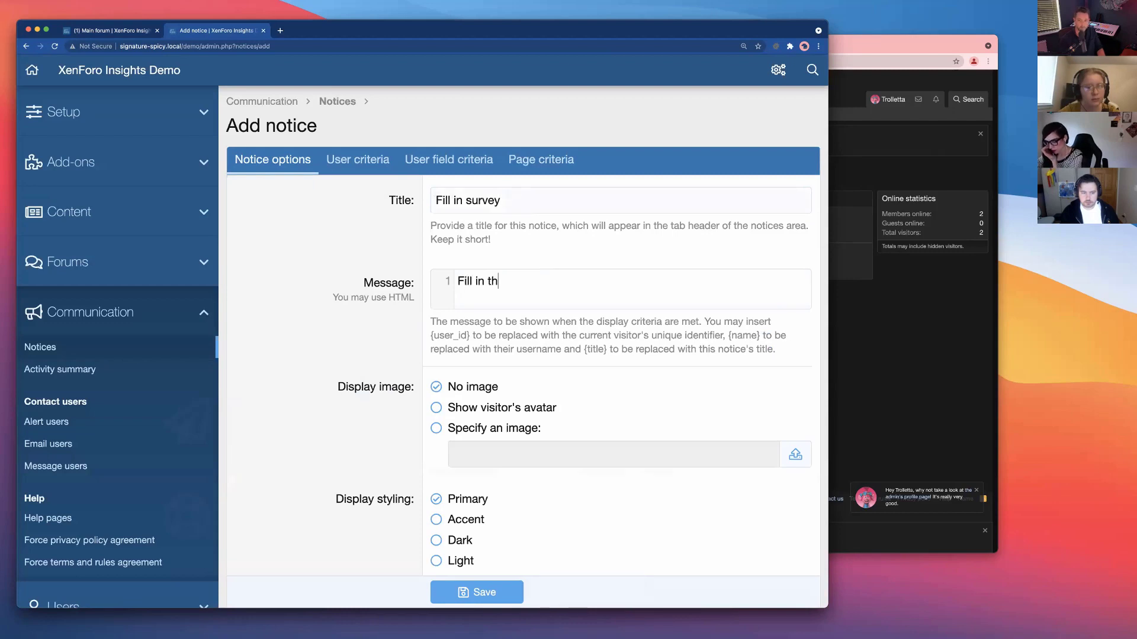
text(is  survey)
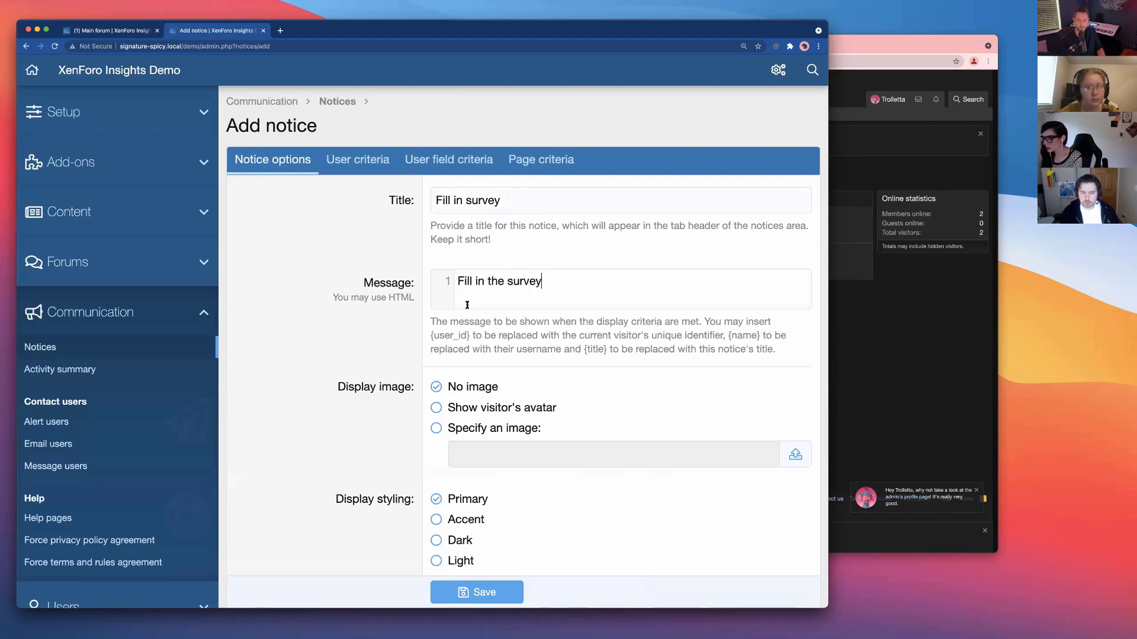
text( here)
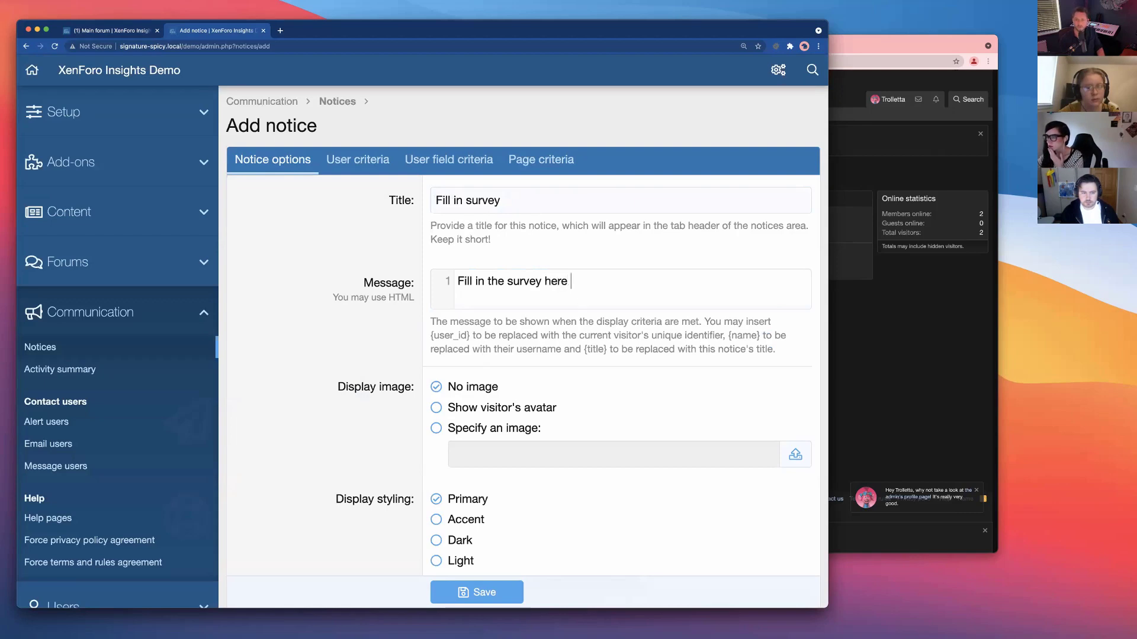
key(super+v)
scroll(549, 394, down, 3)
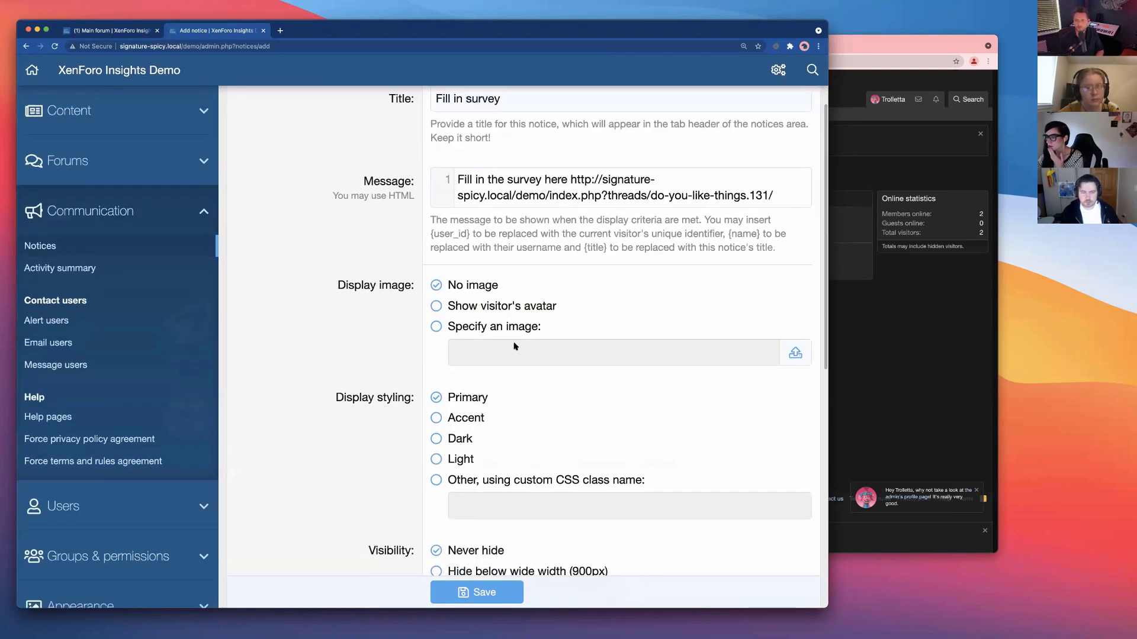
- Wrap the pasted address in an HTML link with the text "here", remove the duplicate word before it, and save the notice
click(572, 180)
text(<a href=")
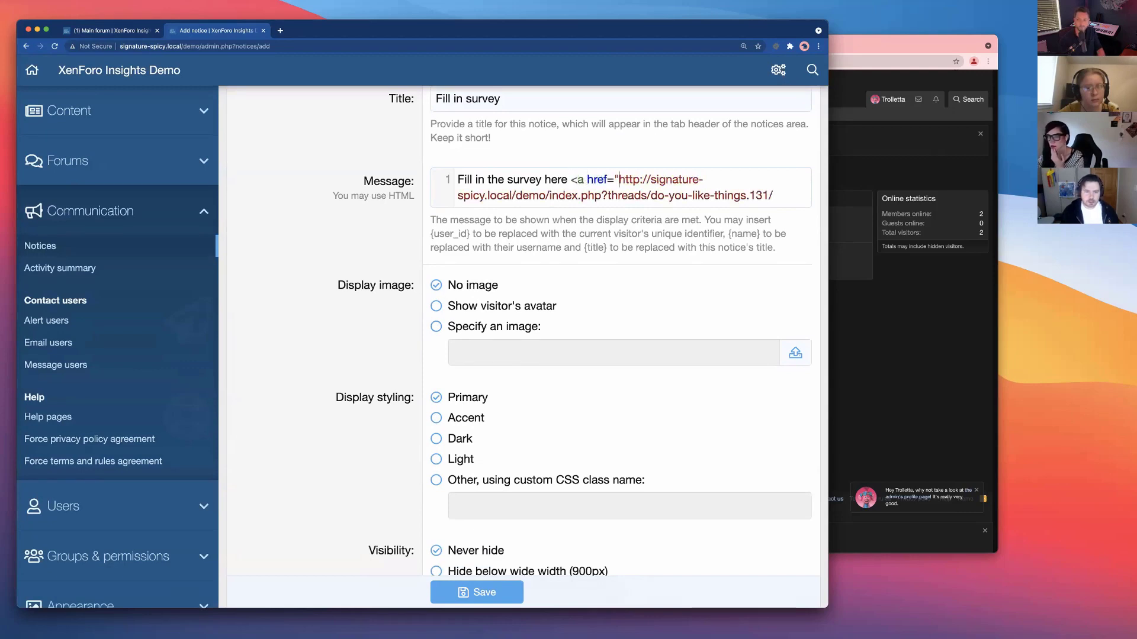
text("></a>)
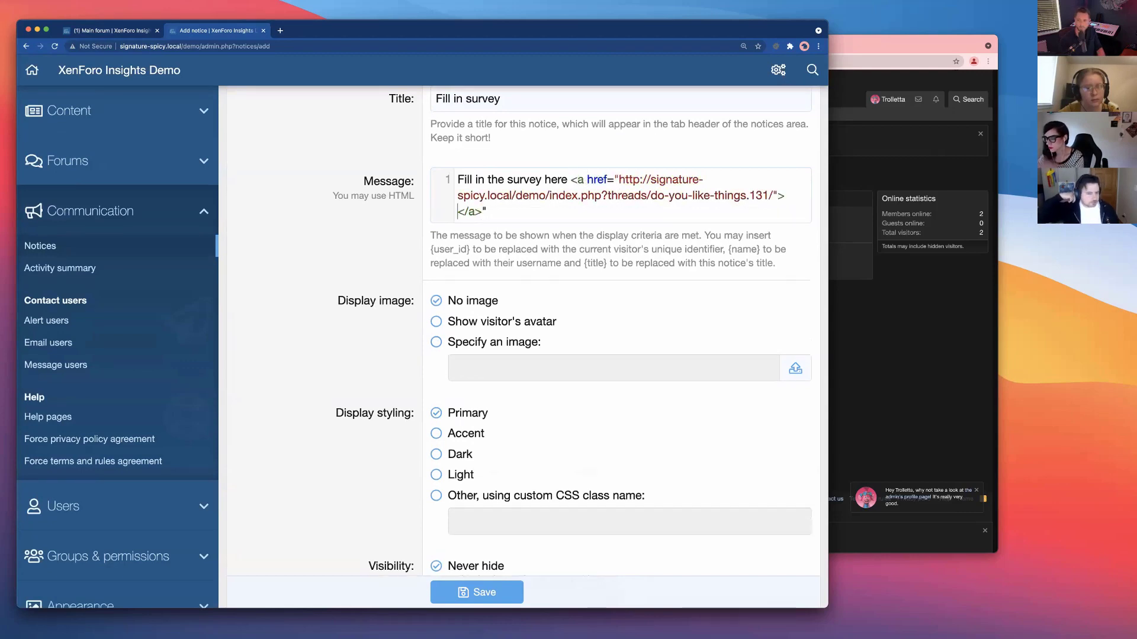
text(here)
double_click(556, 178)
key(BackSpace)
scroll(436, 530, down, 5)
scroll(436, 530, down, 3)
click(480, 593)
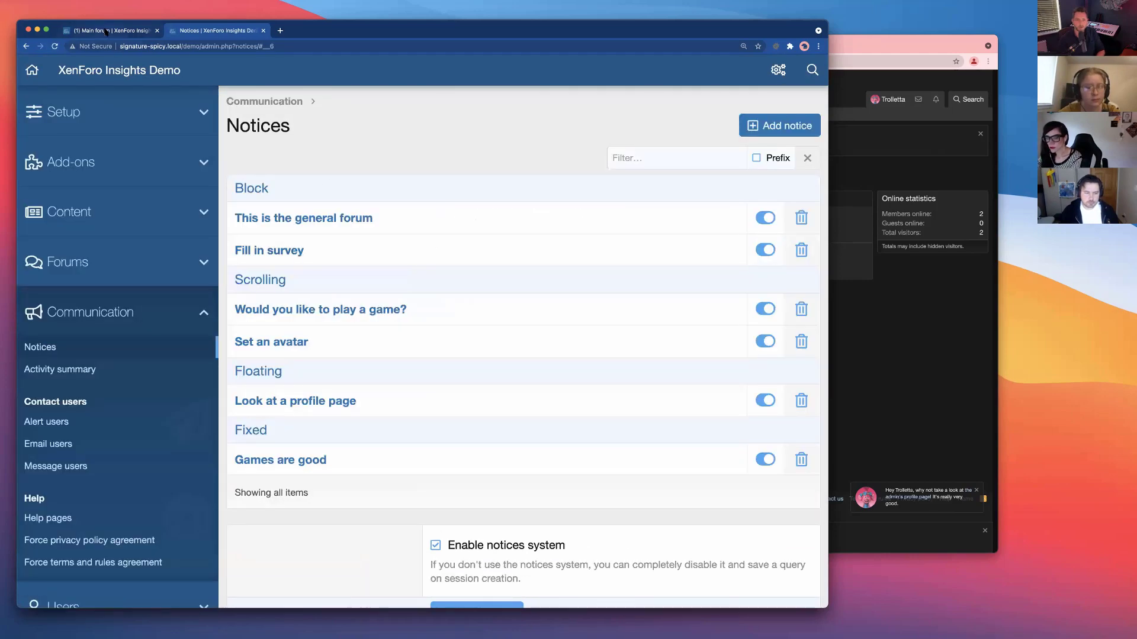
- Check the survey notice on the forum home page and follow its link to the poll thread
click(110, 30)
scroll(145, 137, up, 5)
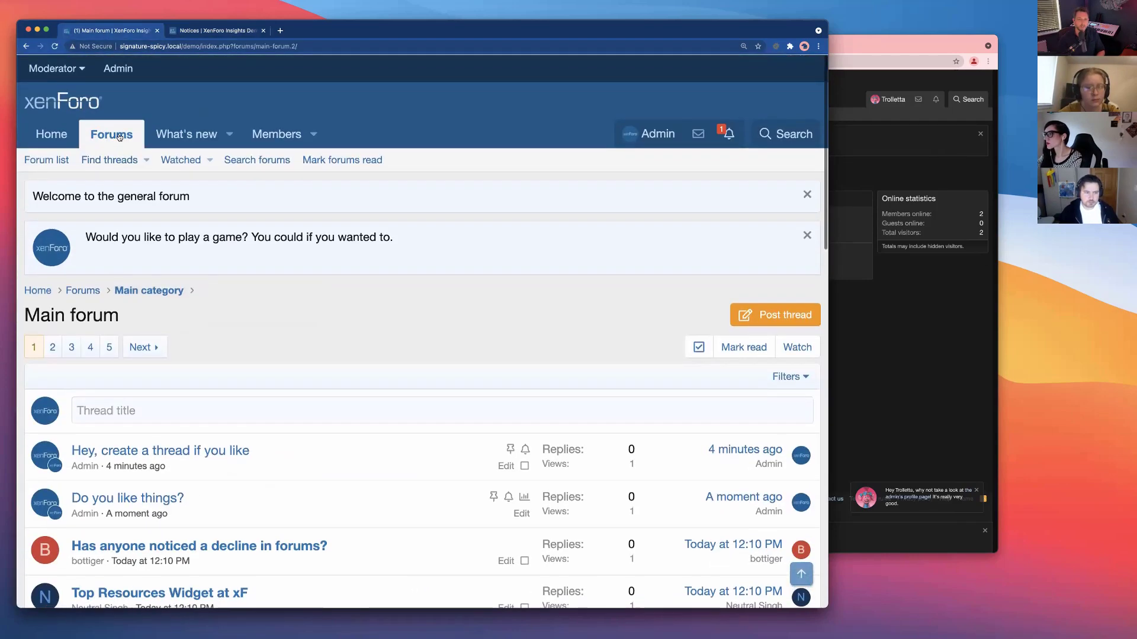
click(119, 137)
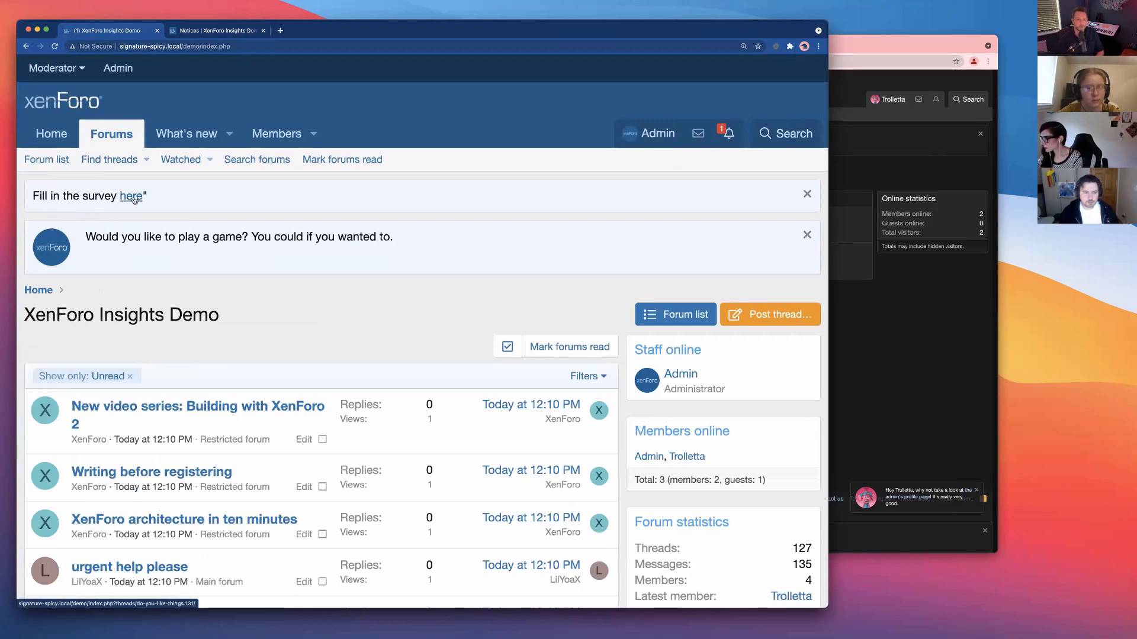
click(133, 199)
scroll(267, 276, down, 3)
scroll(267, 279, up, 1)
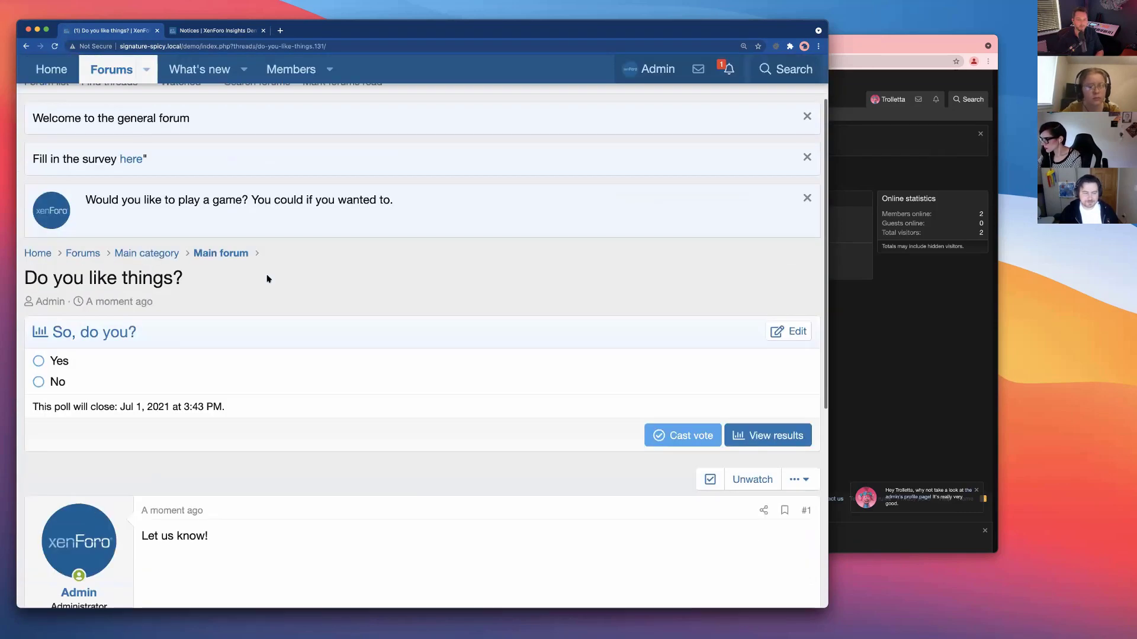
- Dismiss the "Welcome to the general forum" and "Would you like to play a game?" notices above the poll thread
scroll(267, 278, up, 2)
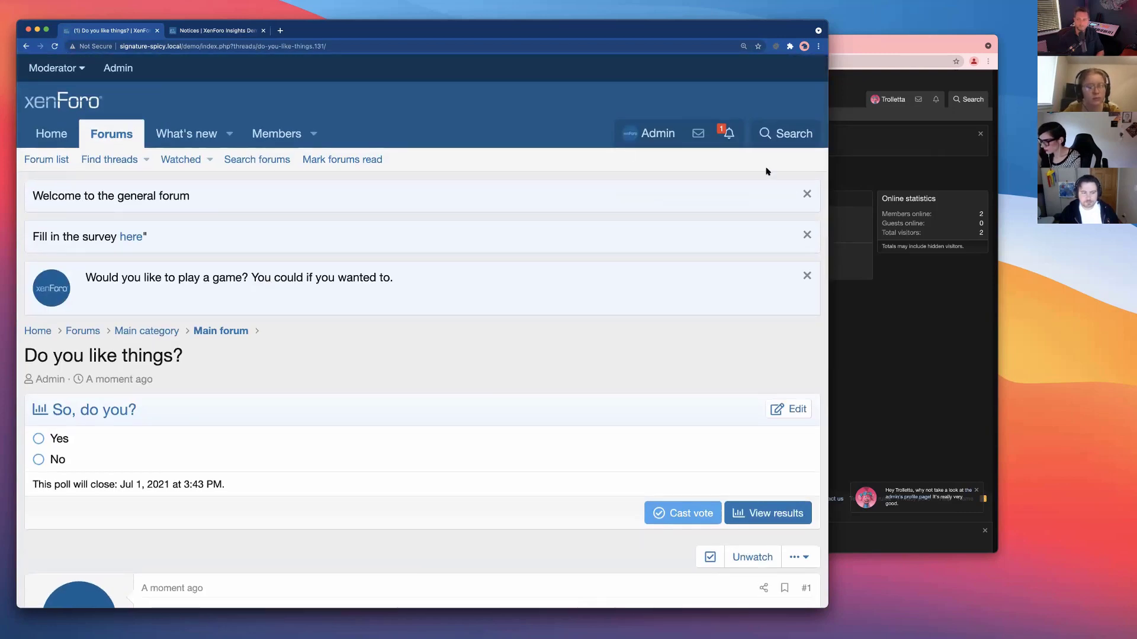
click(807, 194)
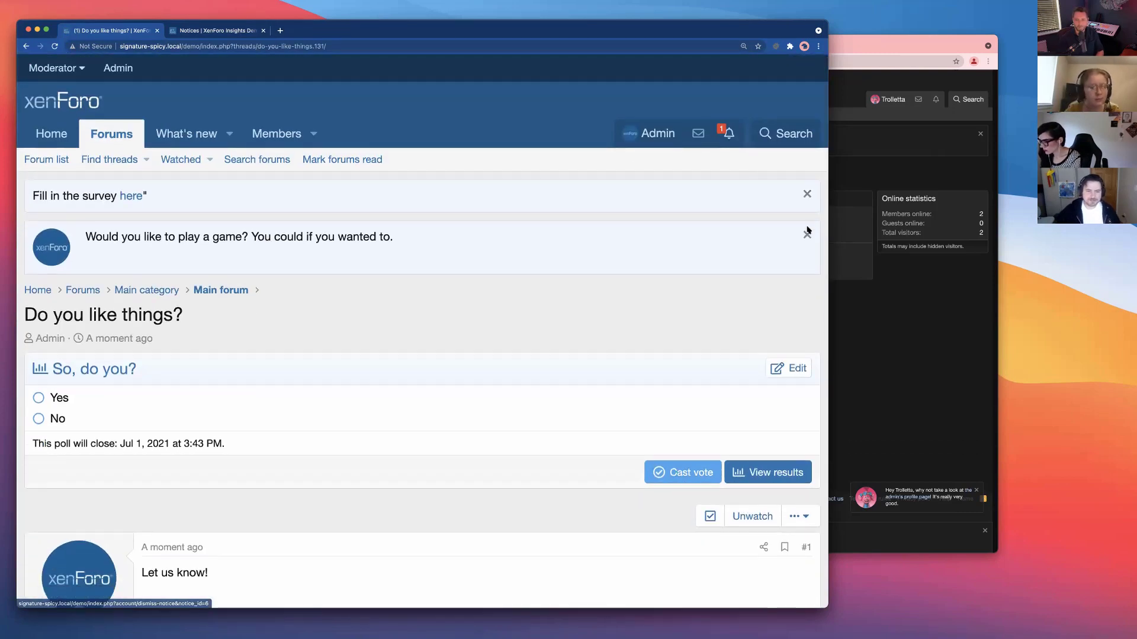
click(807, 232)
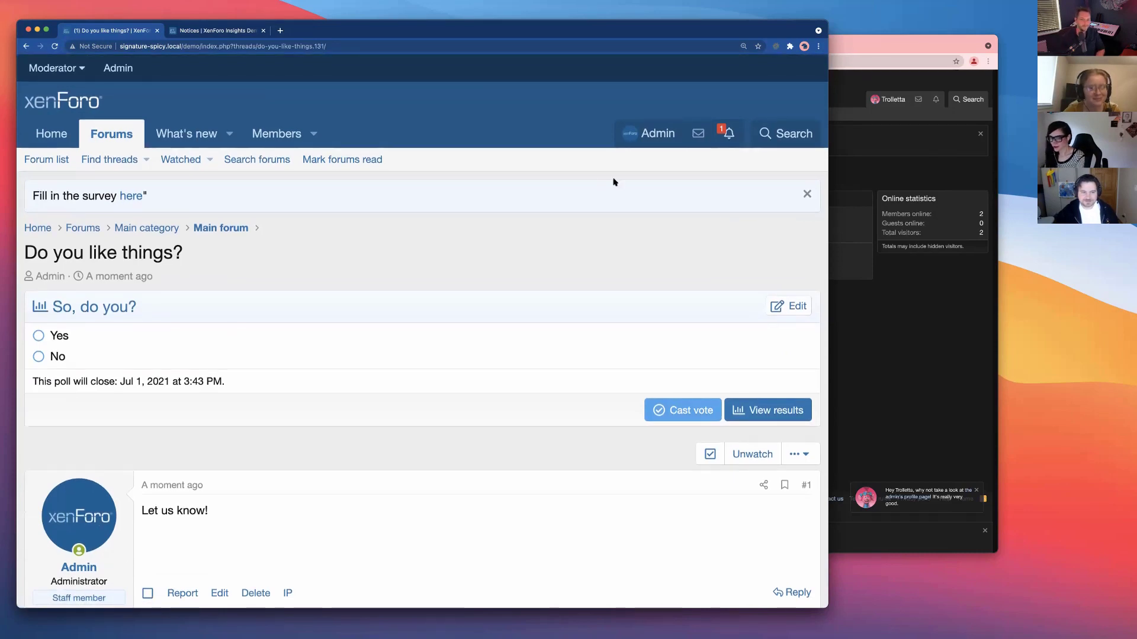
- Remove the stray quotation mark after the link in the "Fill in survey" notice's message and save the notice
click(230, 32)
click(453, 254)
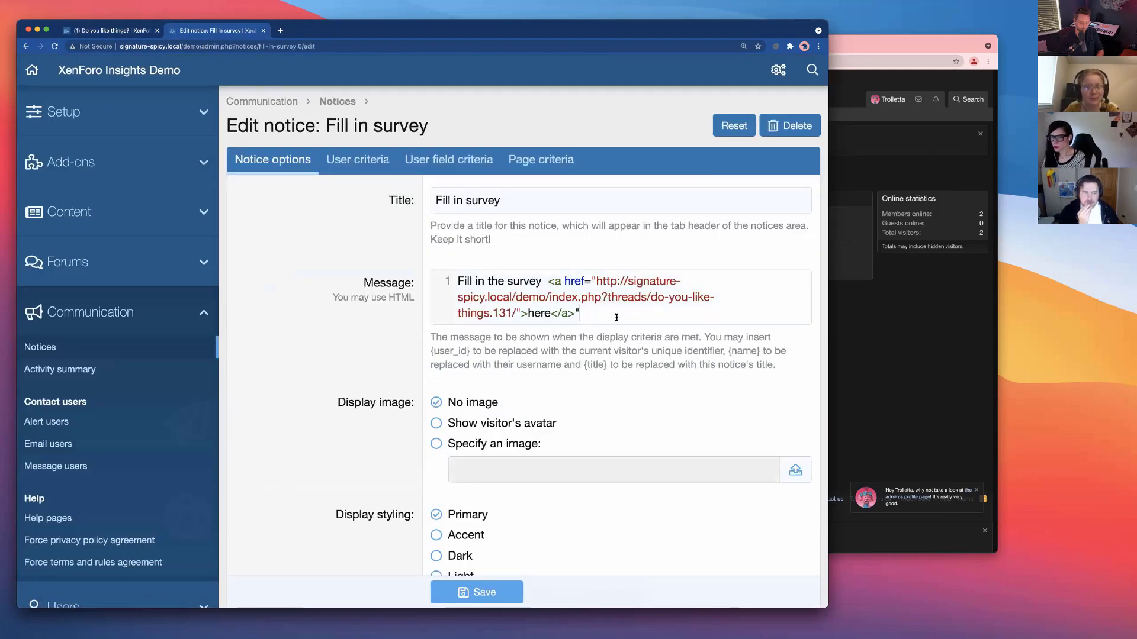
key(BackSpace)
key(Return)
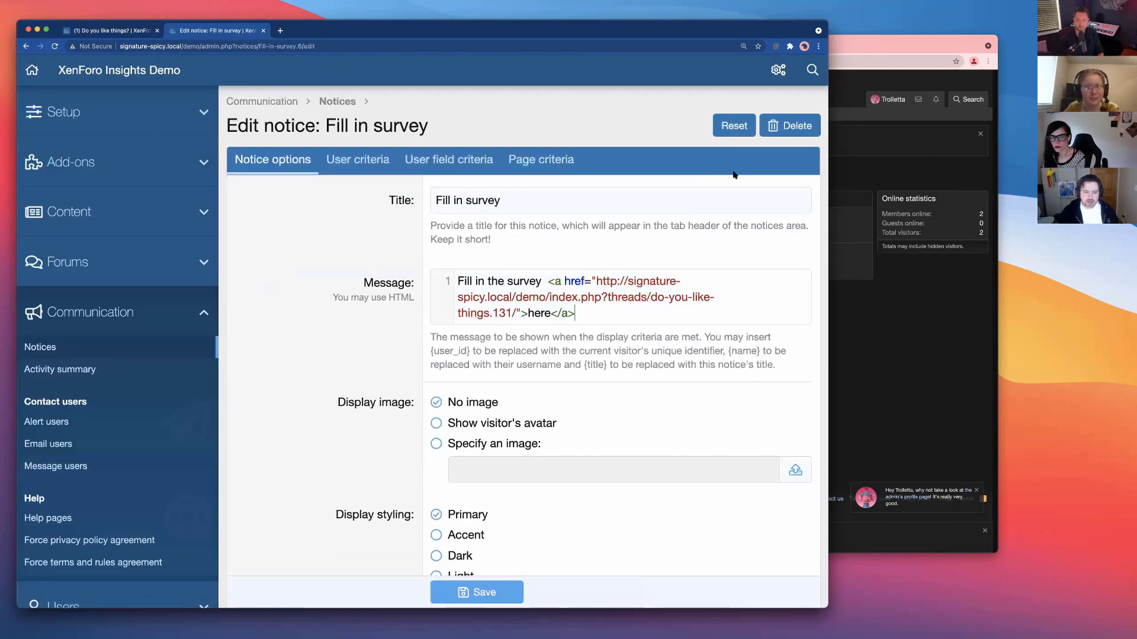
scroll(669, 436, down, 10)
click(481, 543)
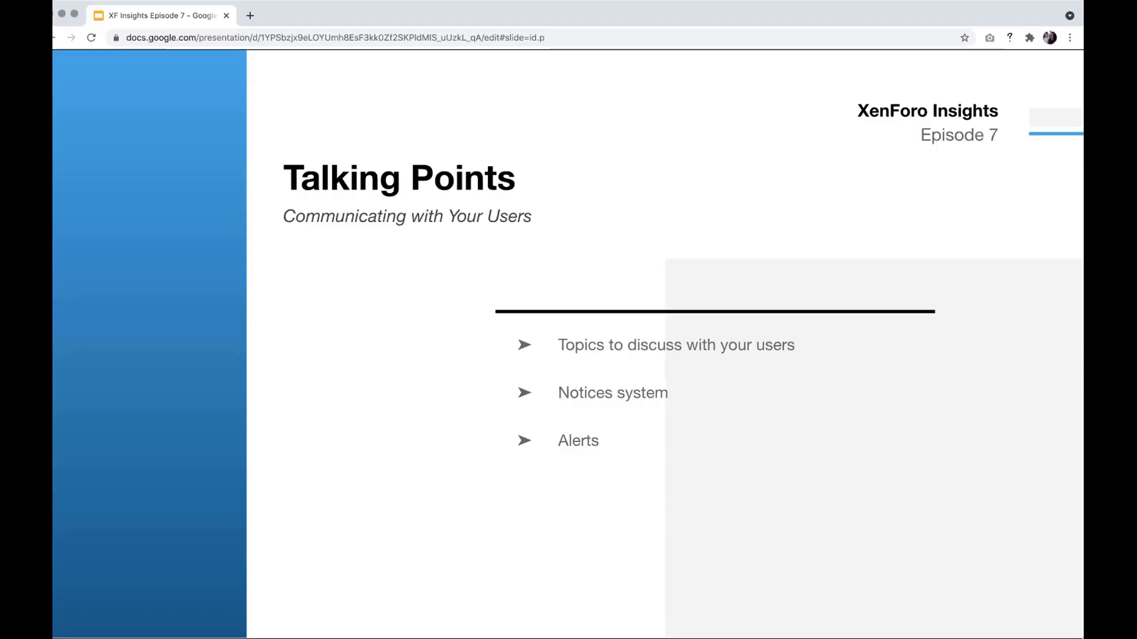
key(Right)
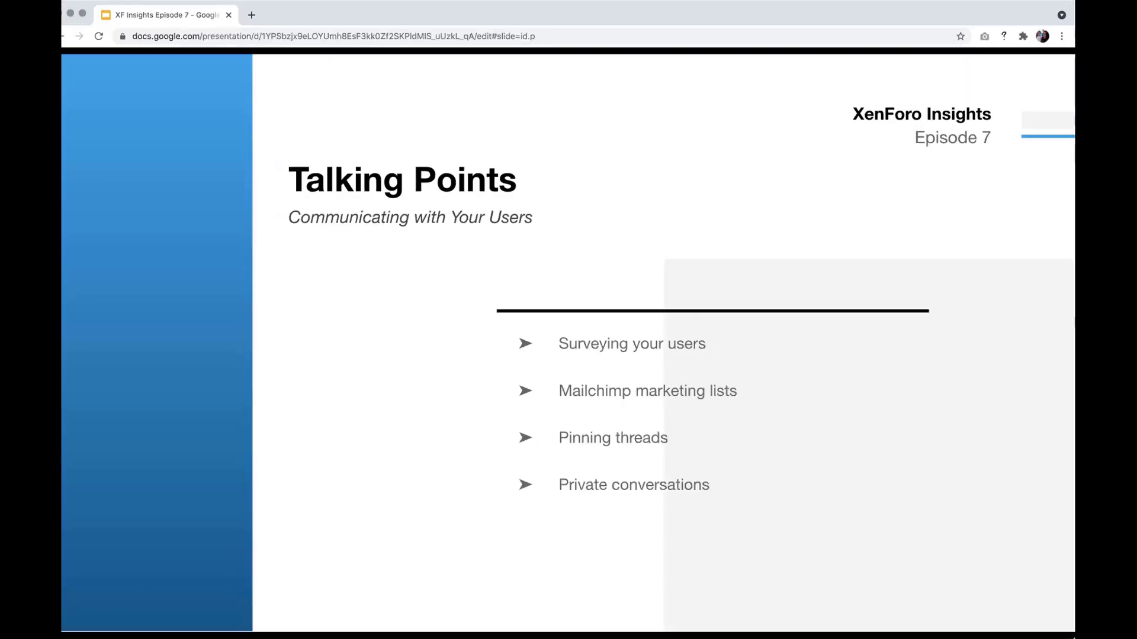